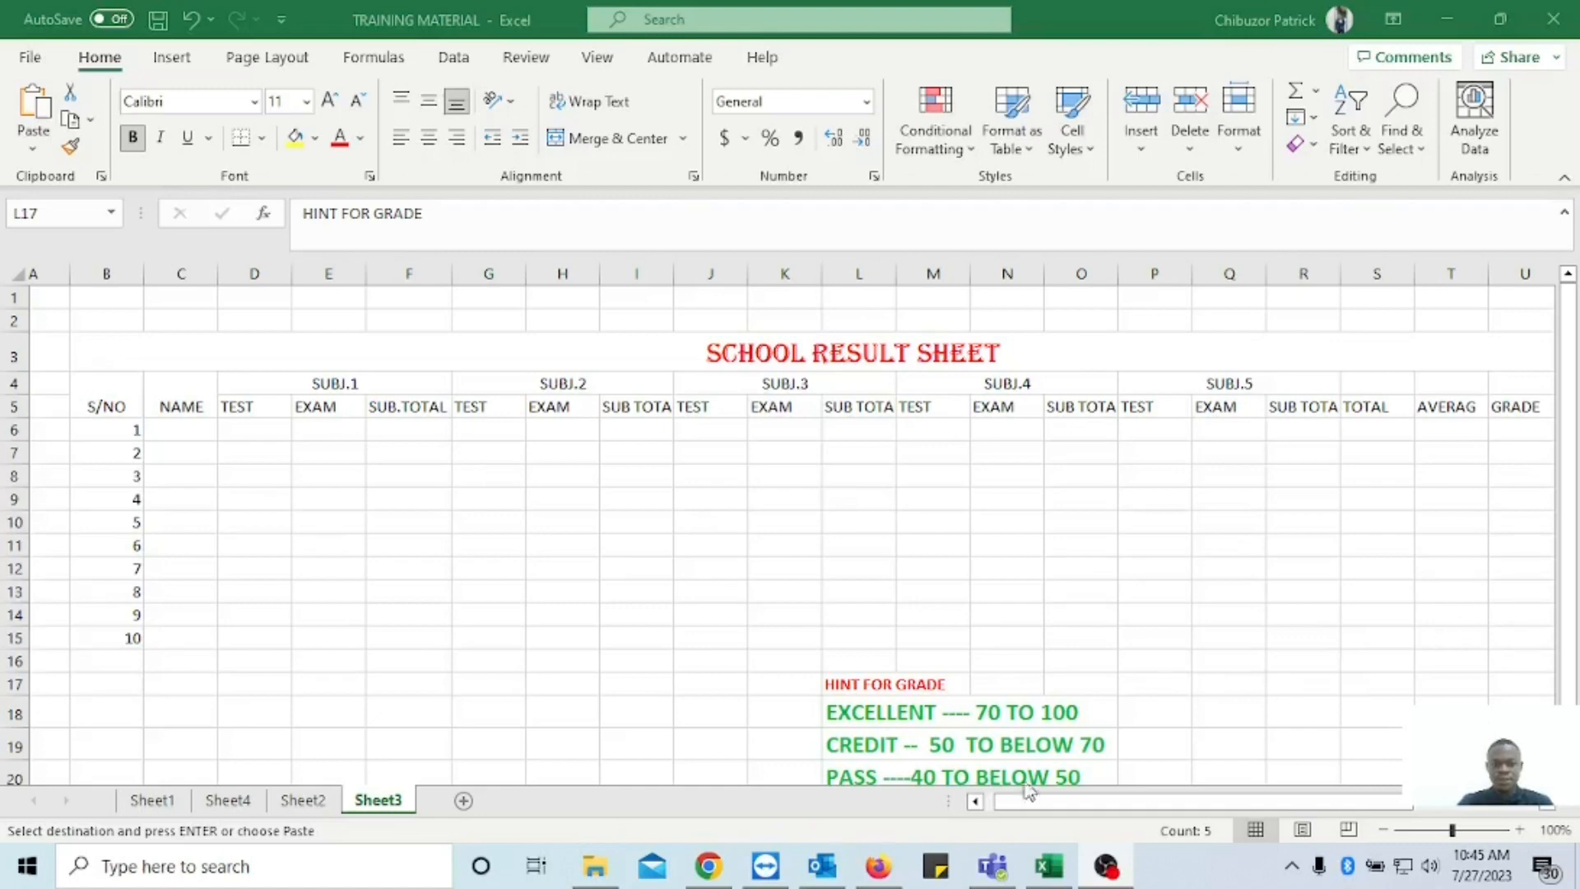
# Examine the TOTAL, AVERAGE, GRADE and POSITION headings and the empty name and score cells of the Sheet3 result template.
pyautogui.click(1050, 870)
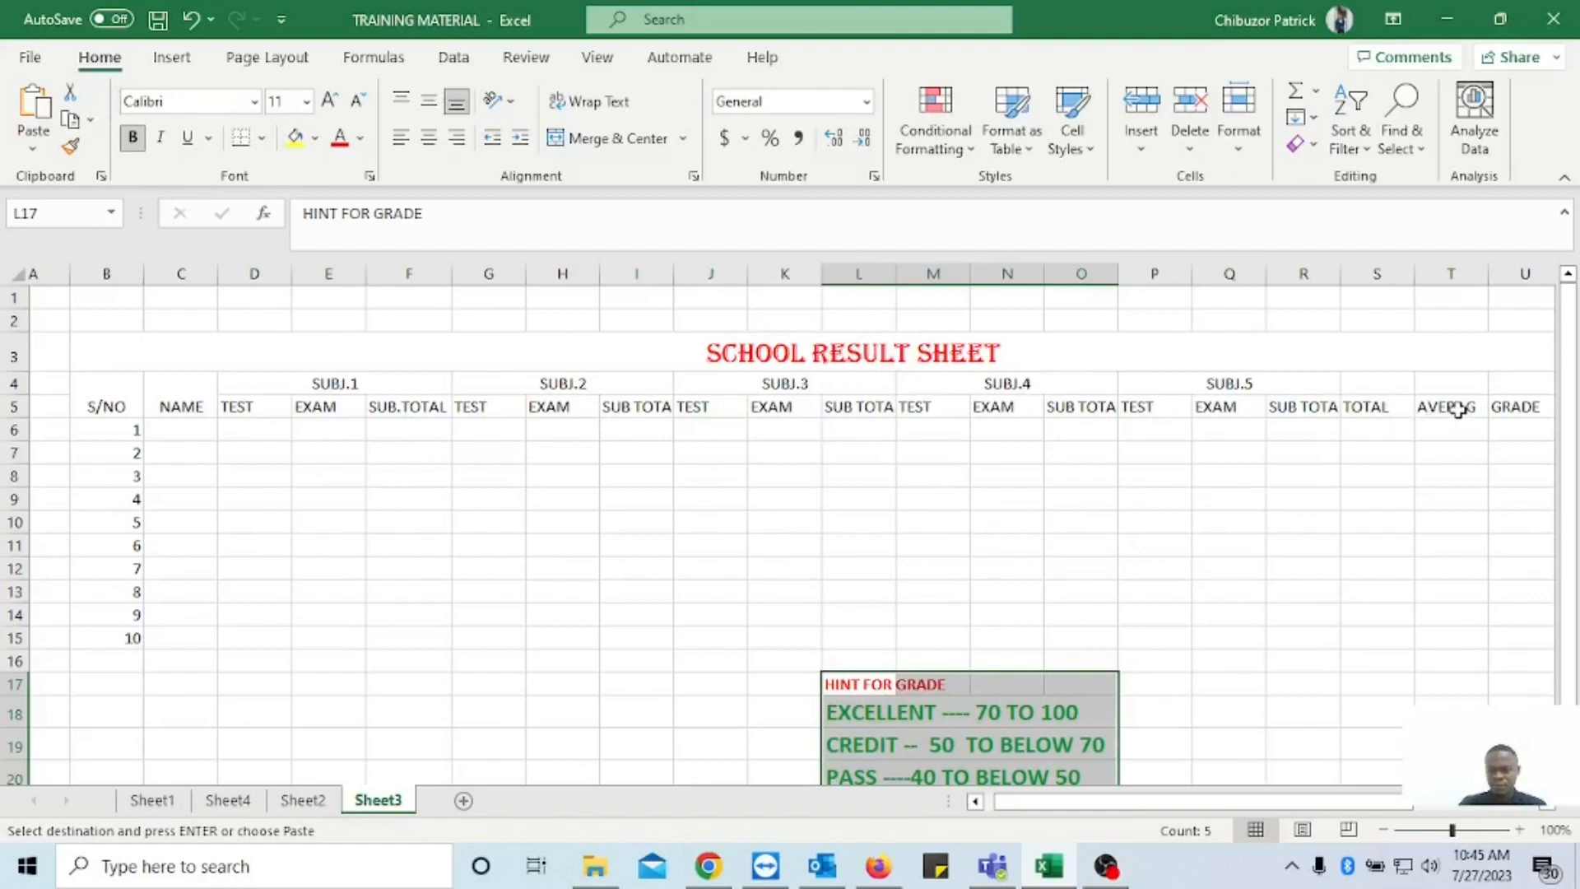
pyautogui.click(1453, 411)
pyautogui.click(1370, 409)
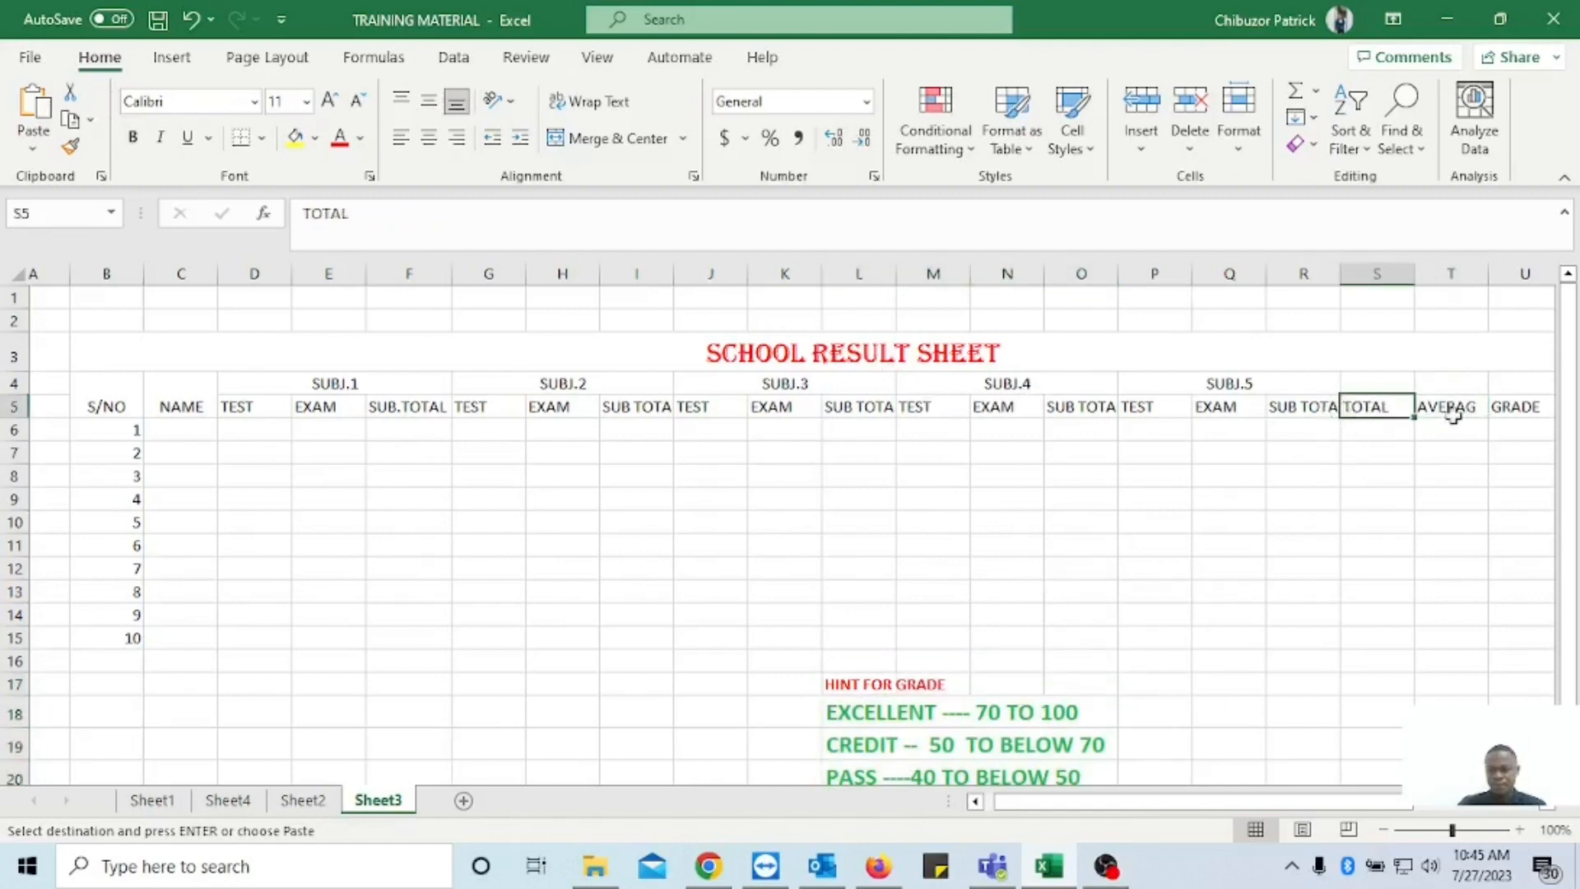
pyautogui.click(1511, 409)
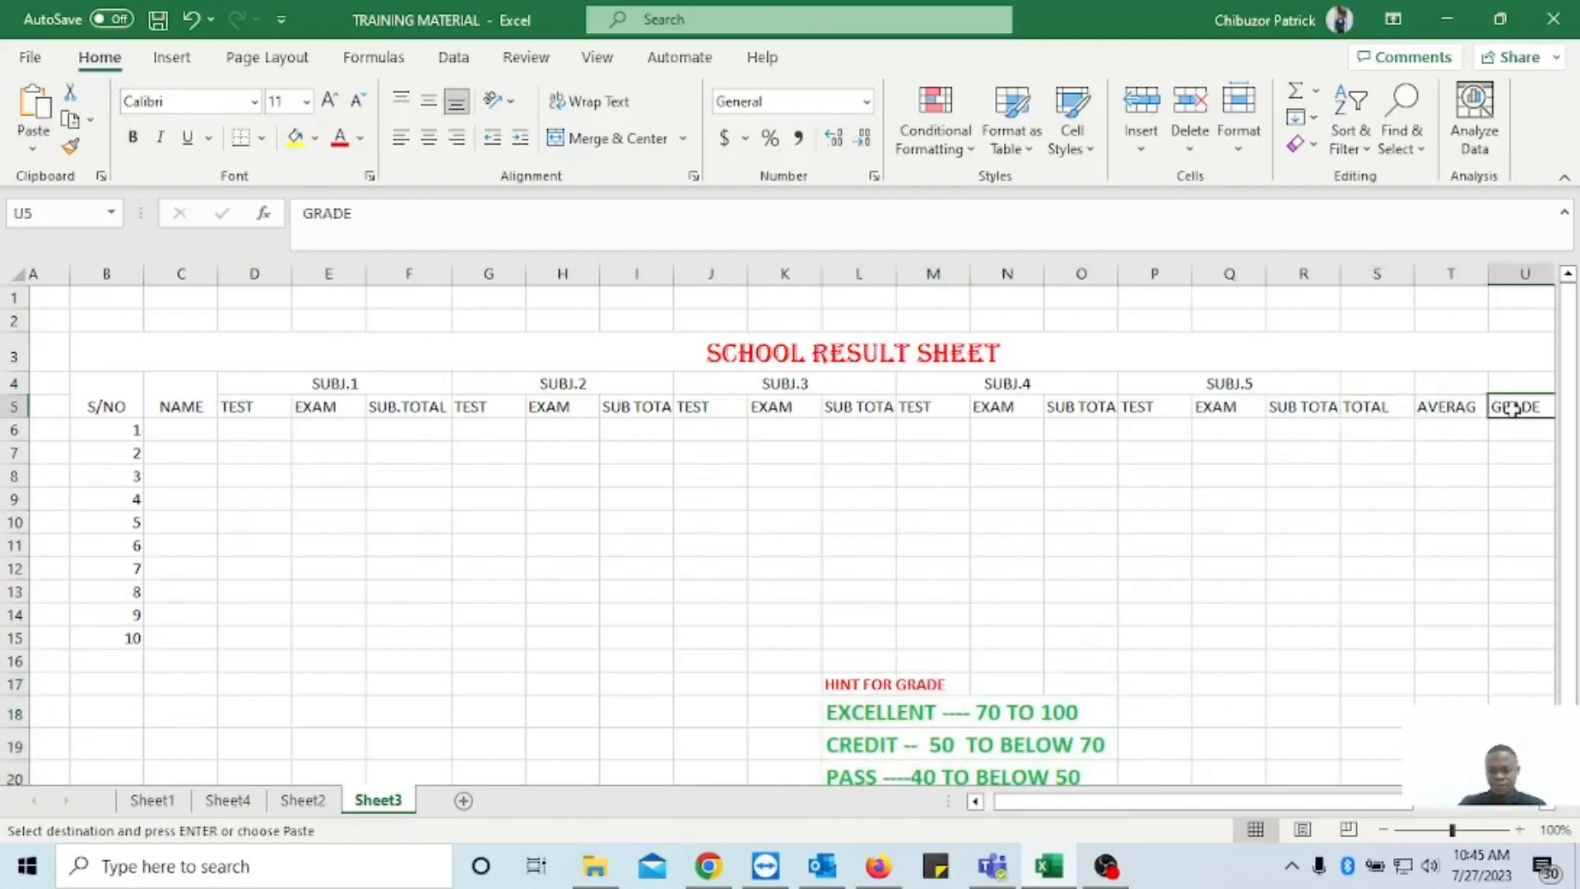
pyautogui.click(1551, 811)
pyautogui.click(1539, 409)
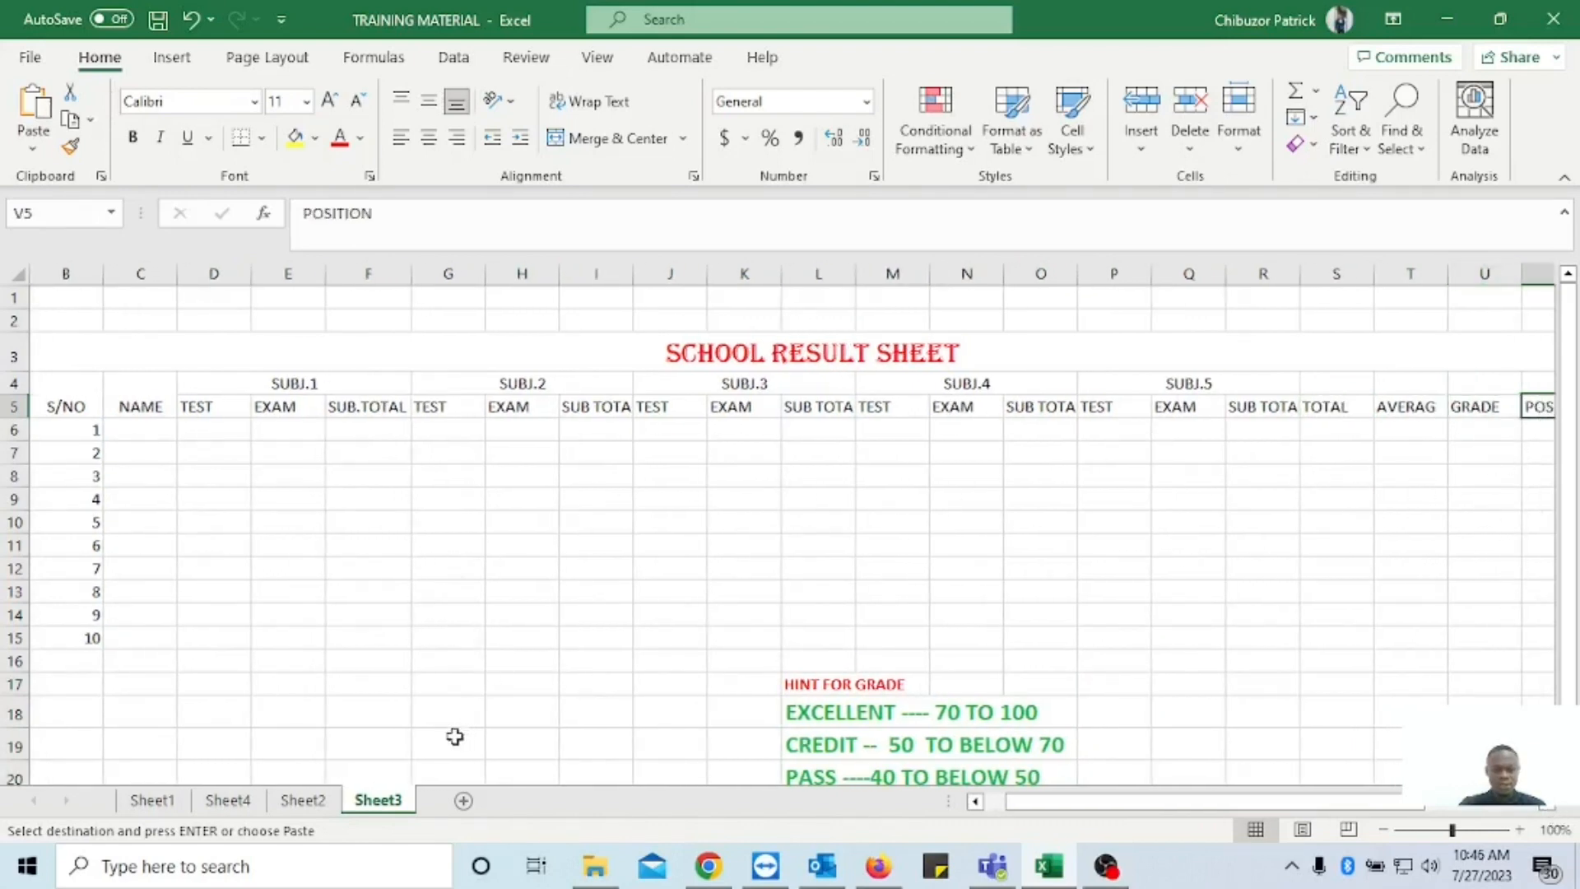
pyautogui.click(141, 429)
pyautogui.click(210, 434)
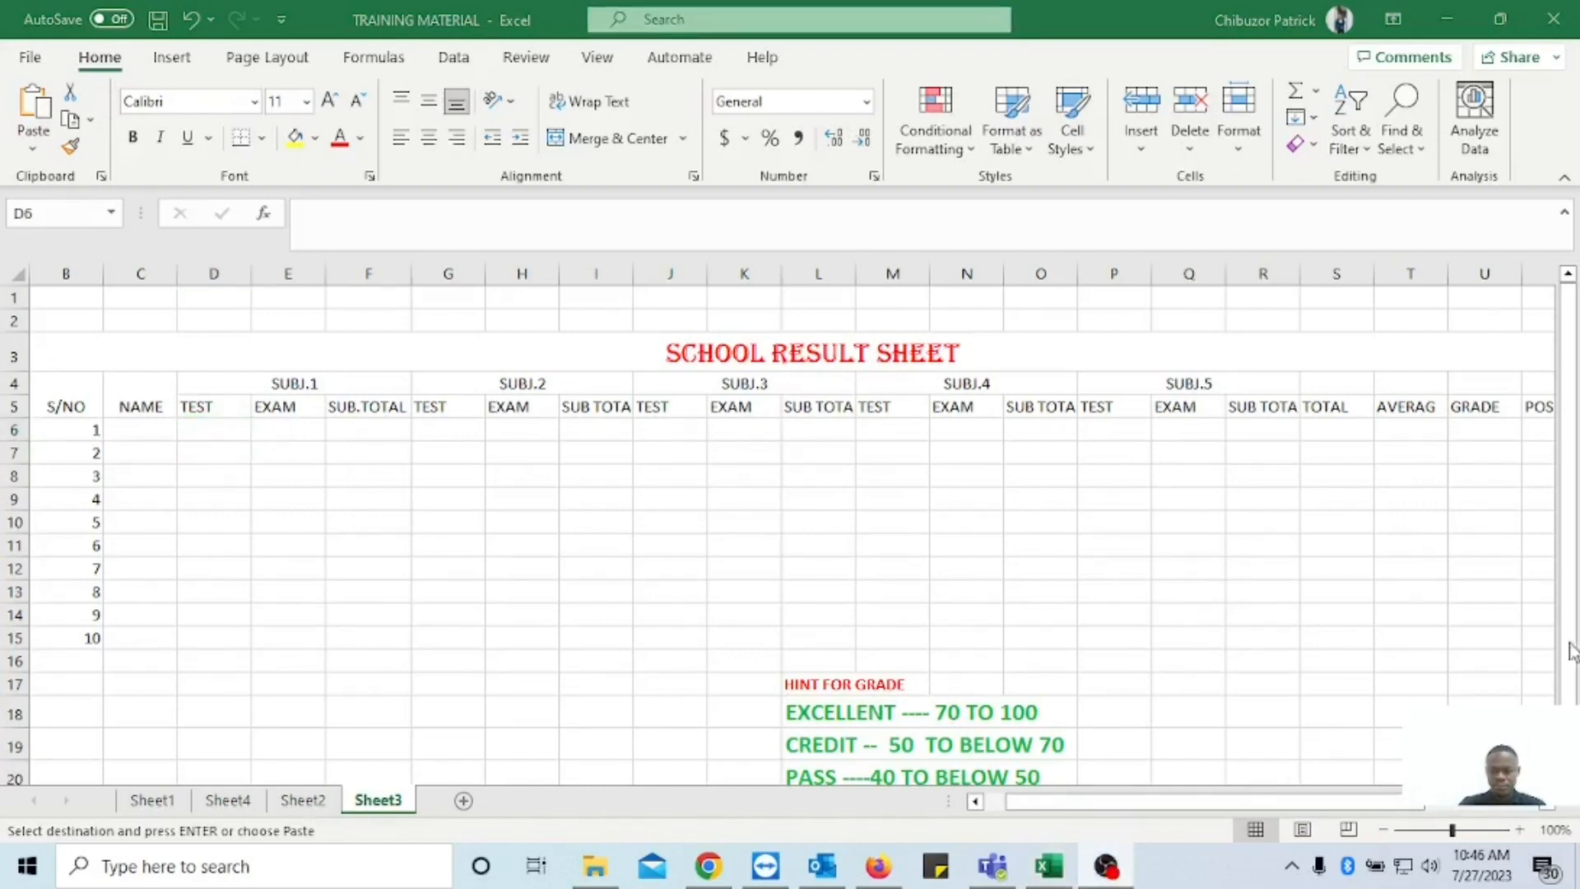
# On Sheet2, enter =SUM(D5:E5) in F5 for the SUBJ.1 sub total and fill it down to F14.
pyautogui.hotkey('ctrl', 'pageup')
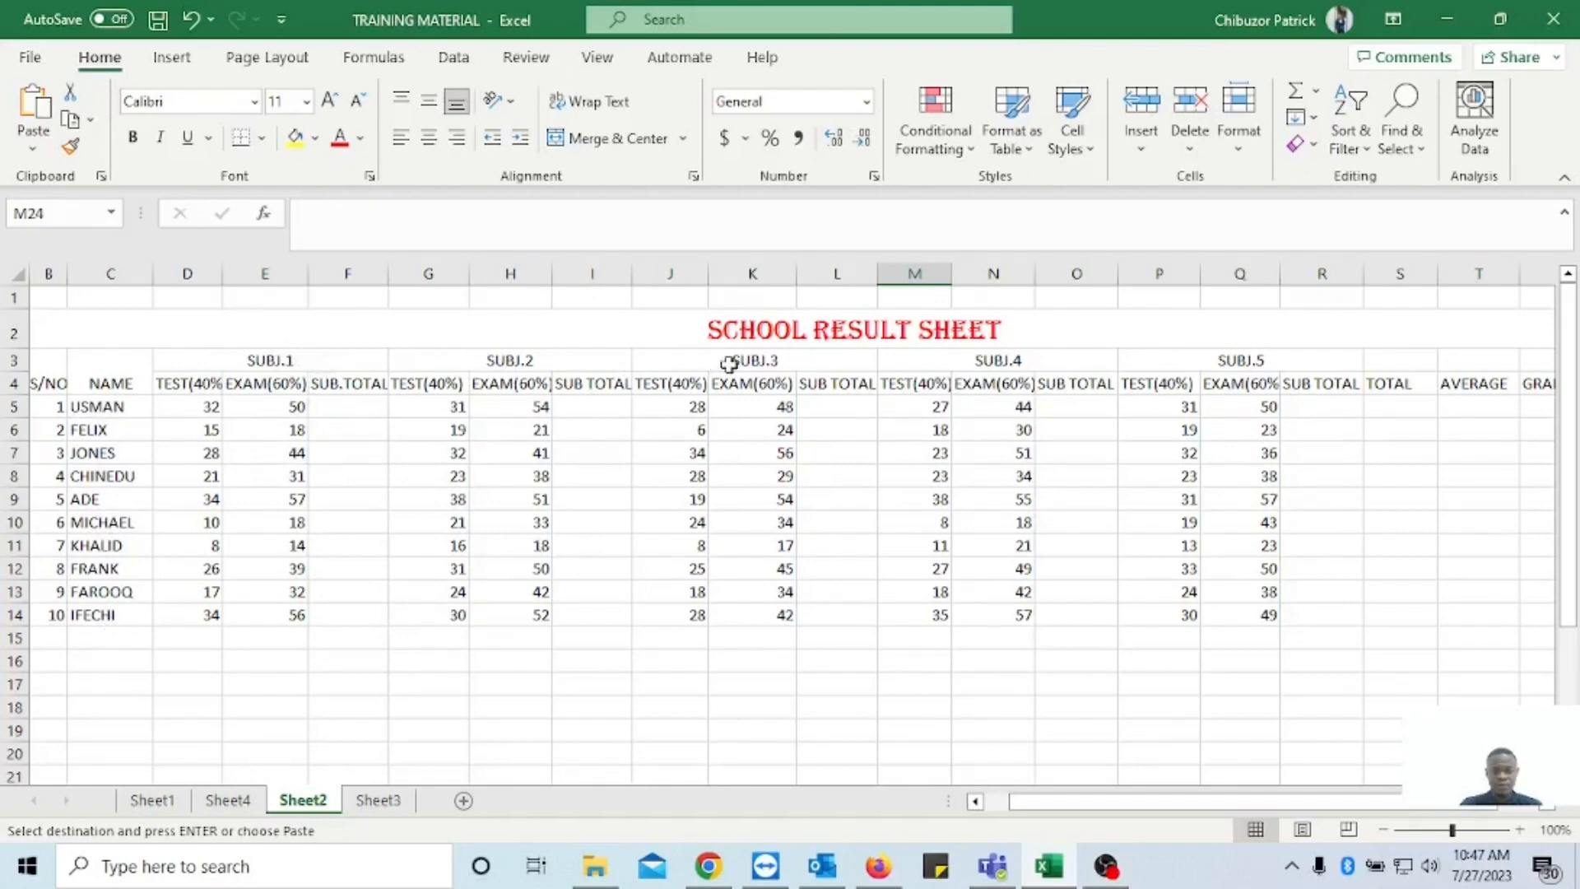
pyautogui.click(334, 407)
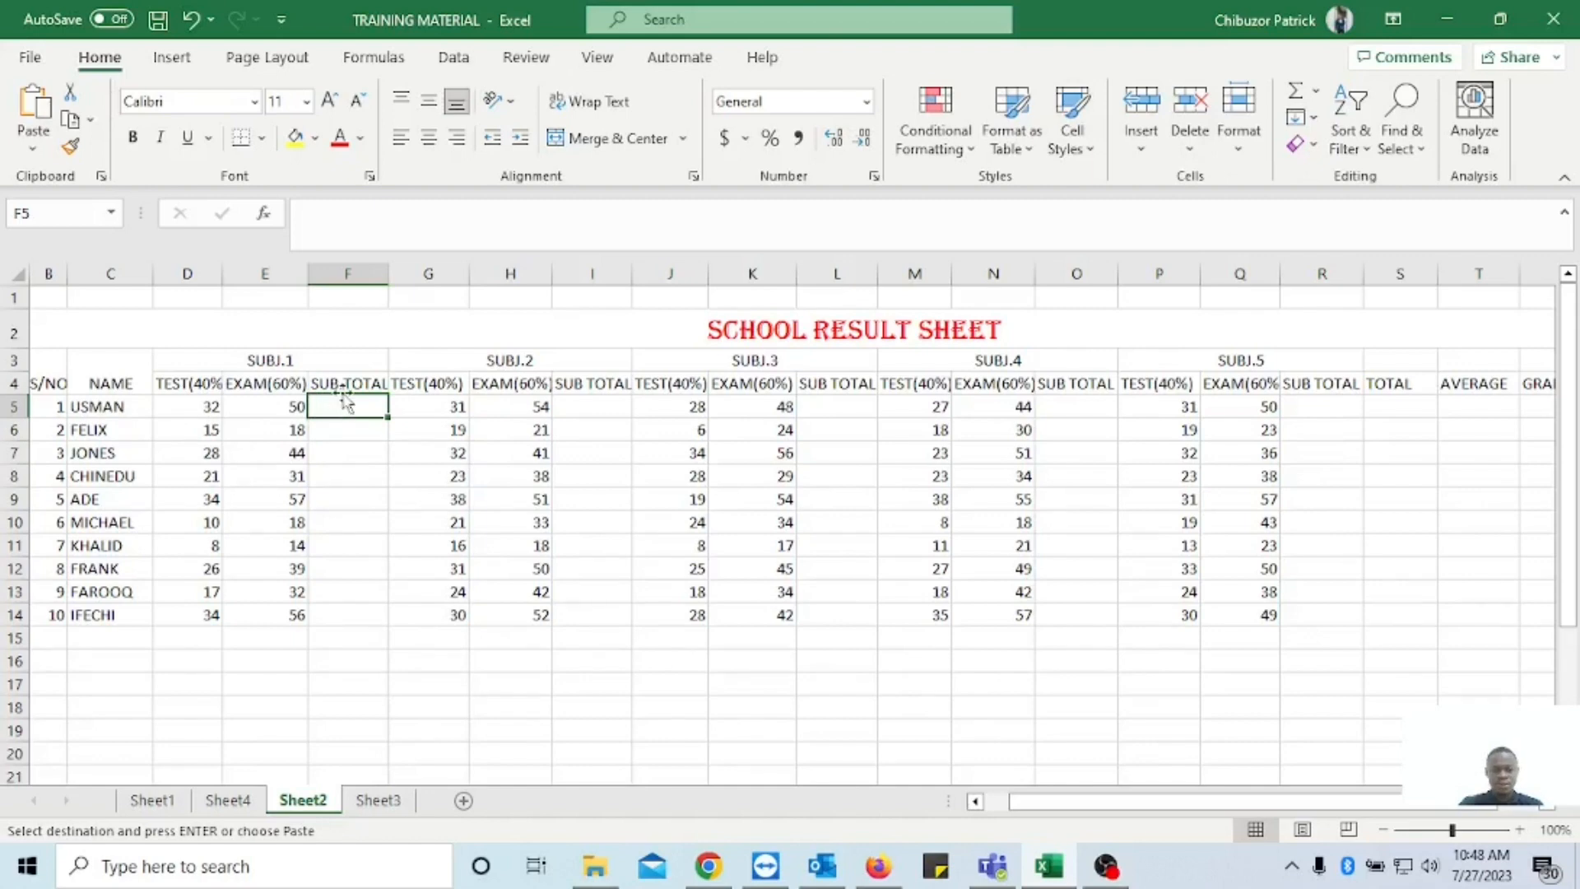
pyautogui.write('=')
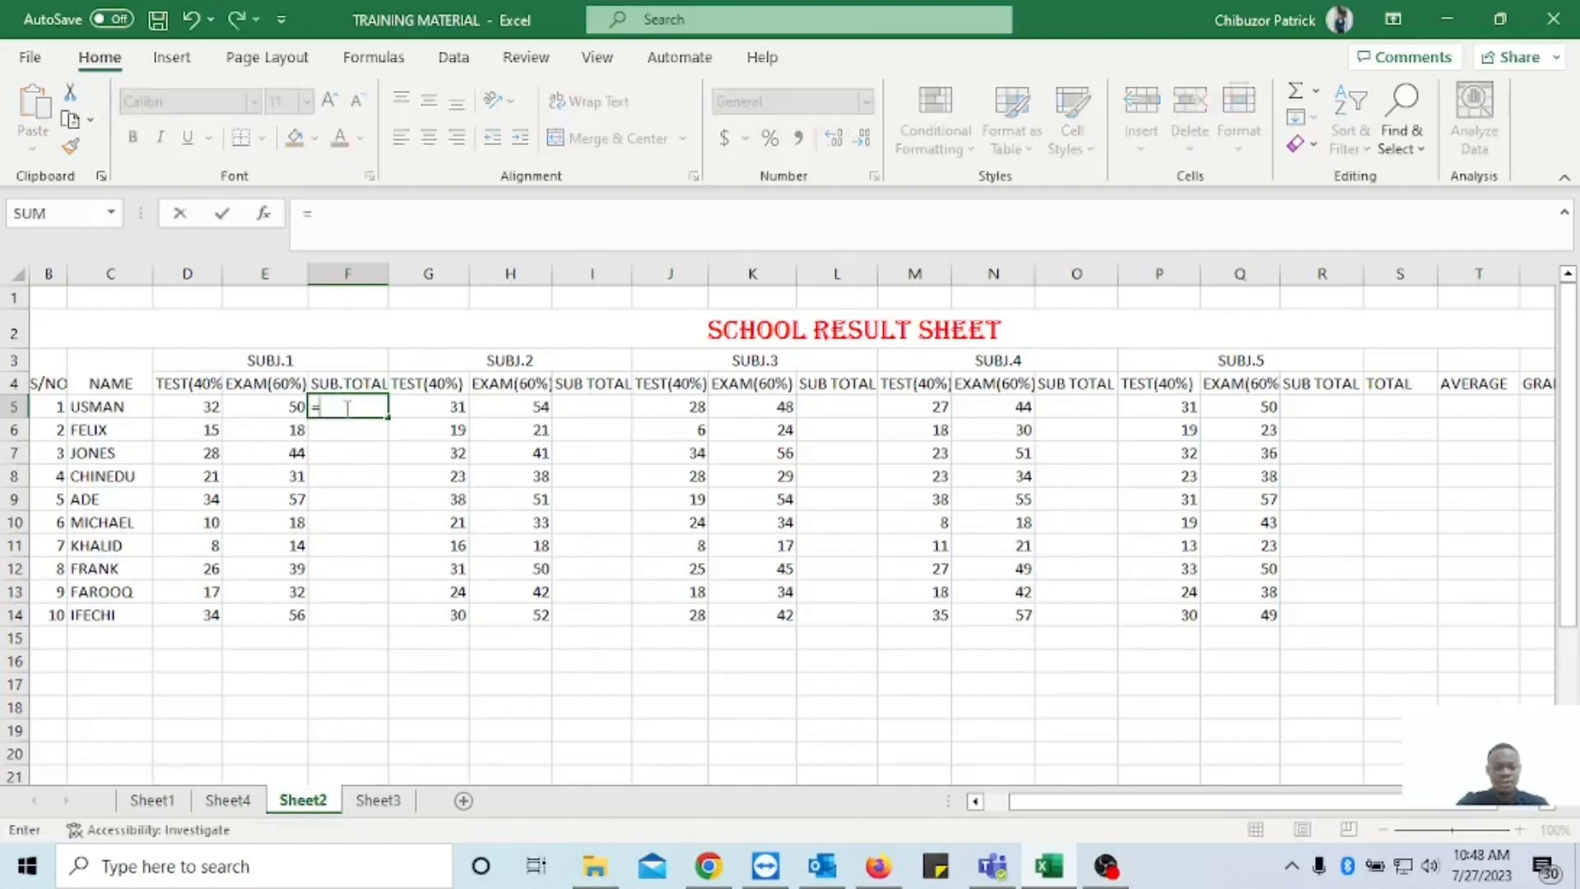
pyautogui.write('SUM(')
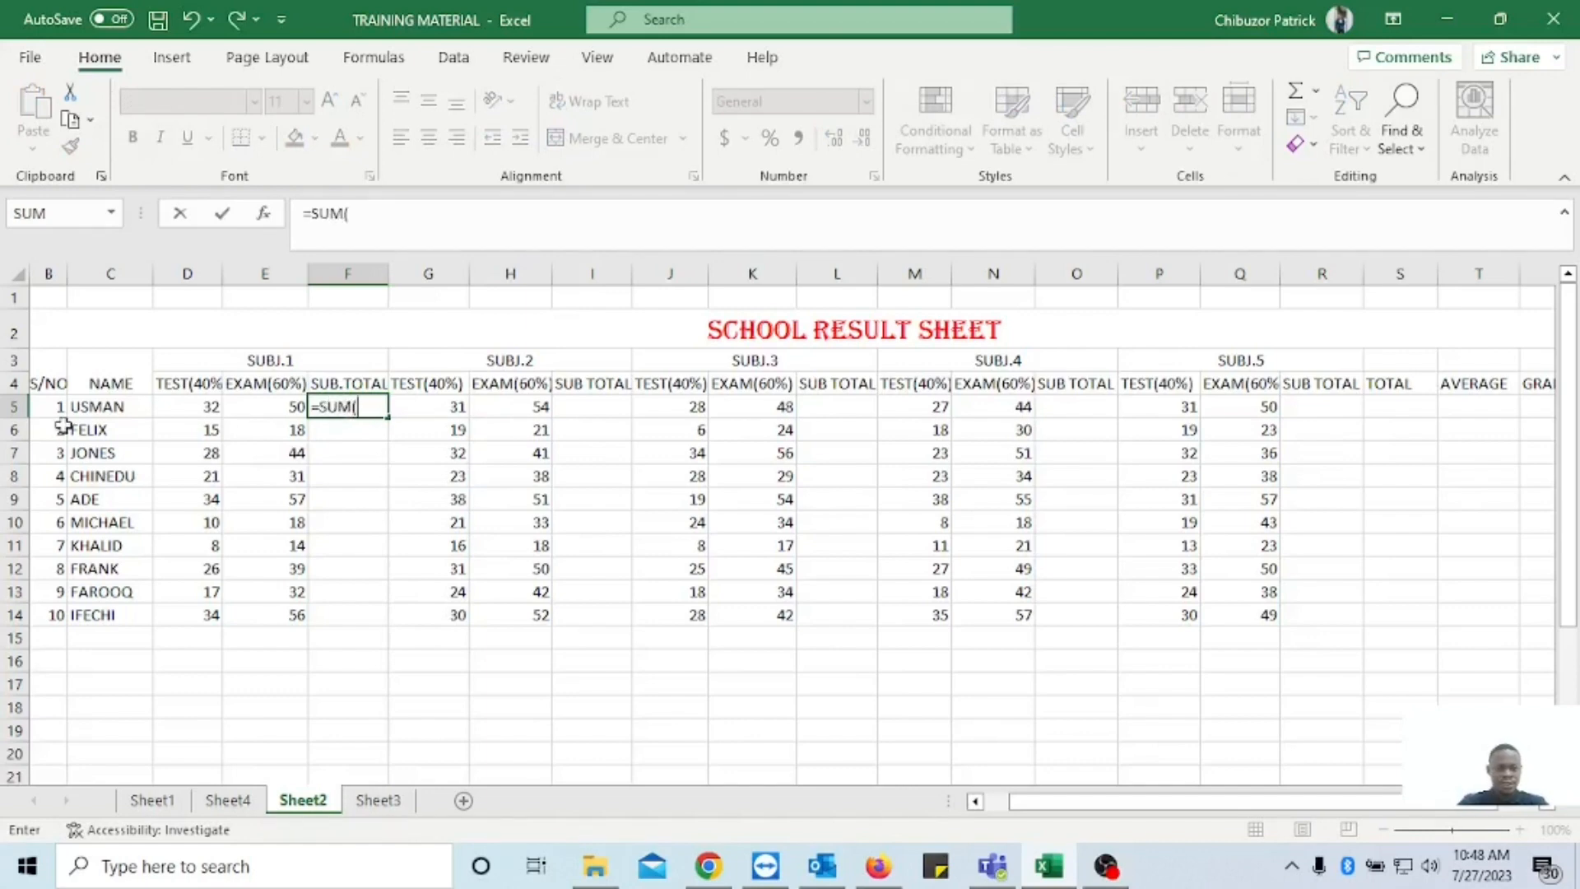
pyautogui.click(204, 413)
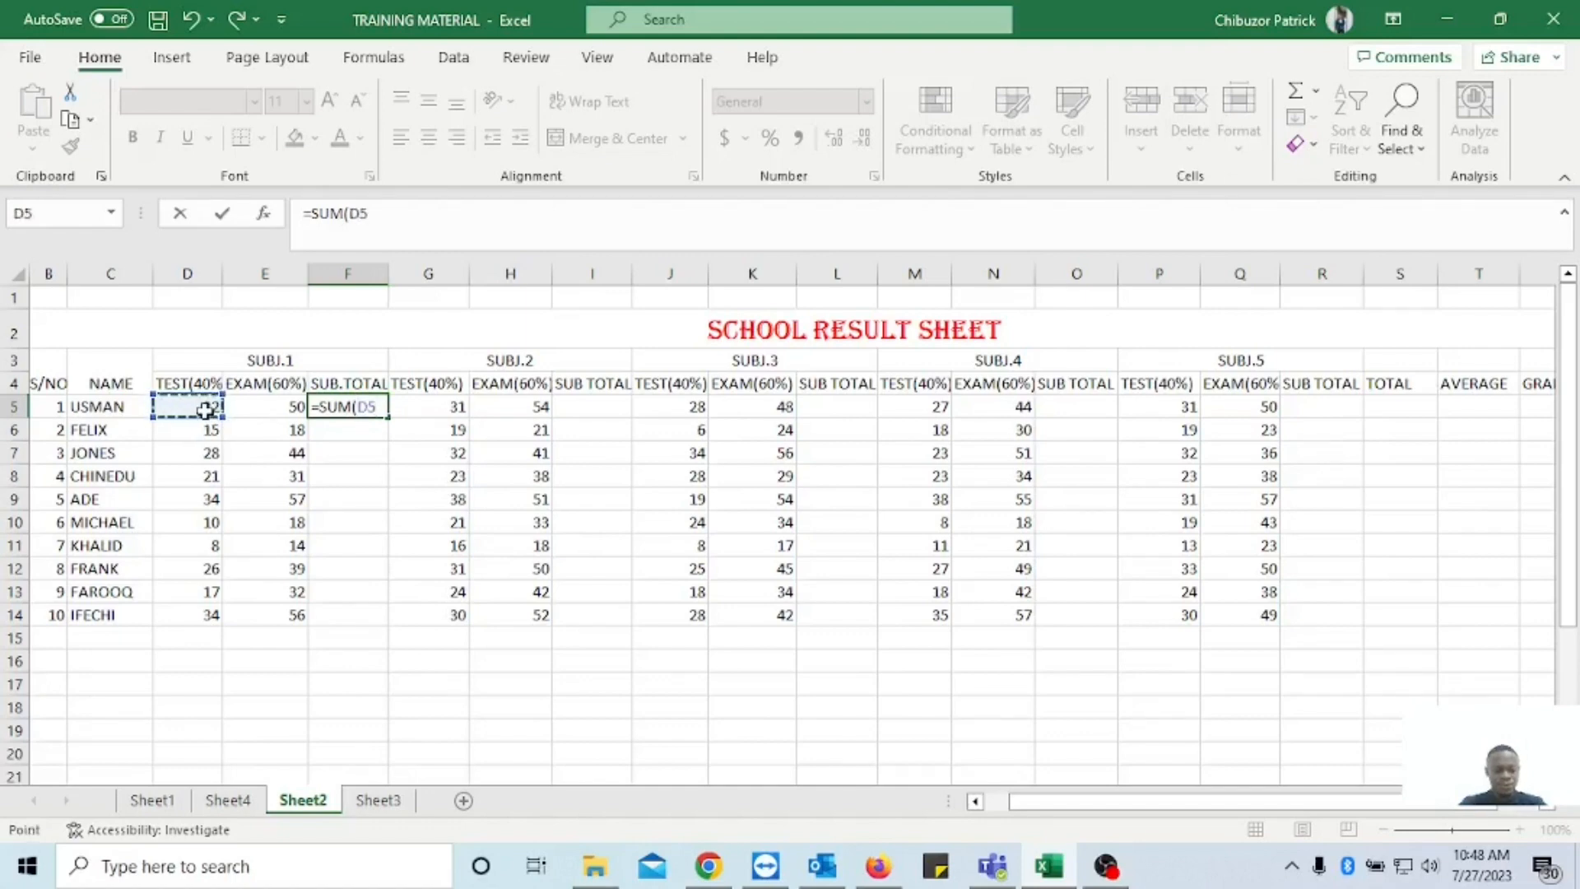
pyautogui.press('F8')
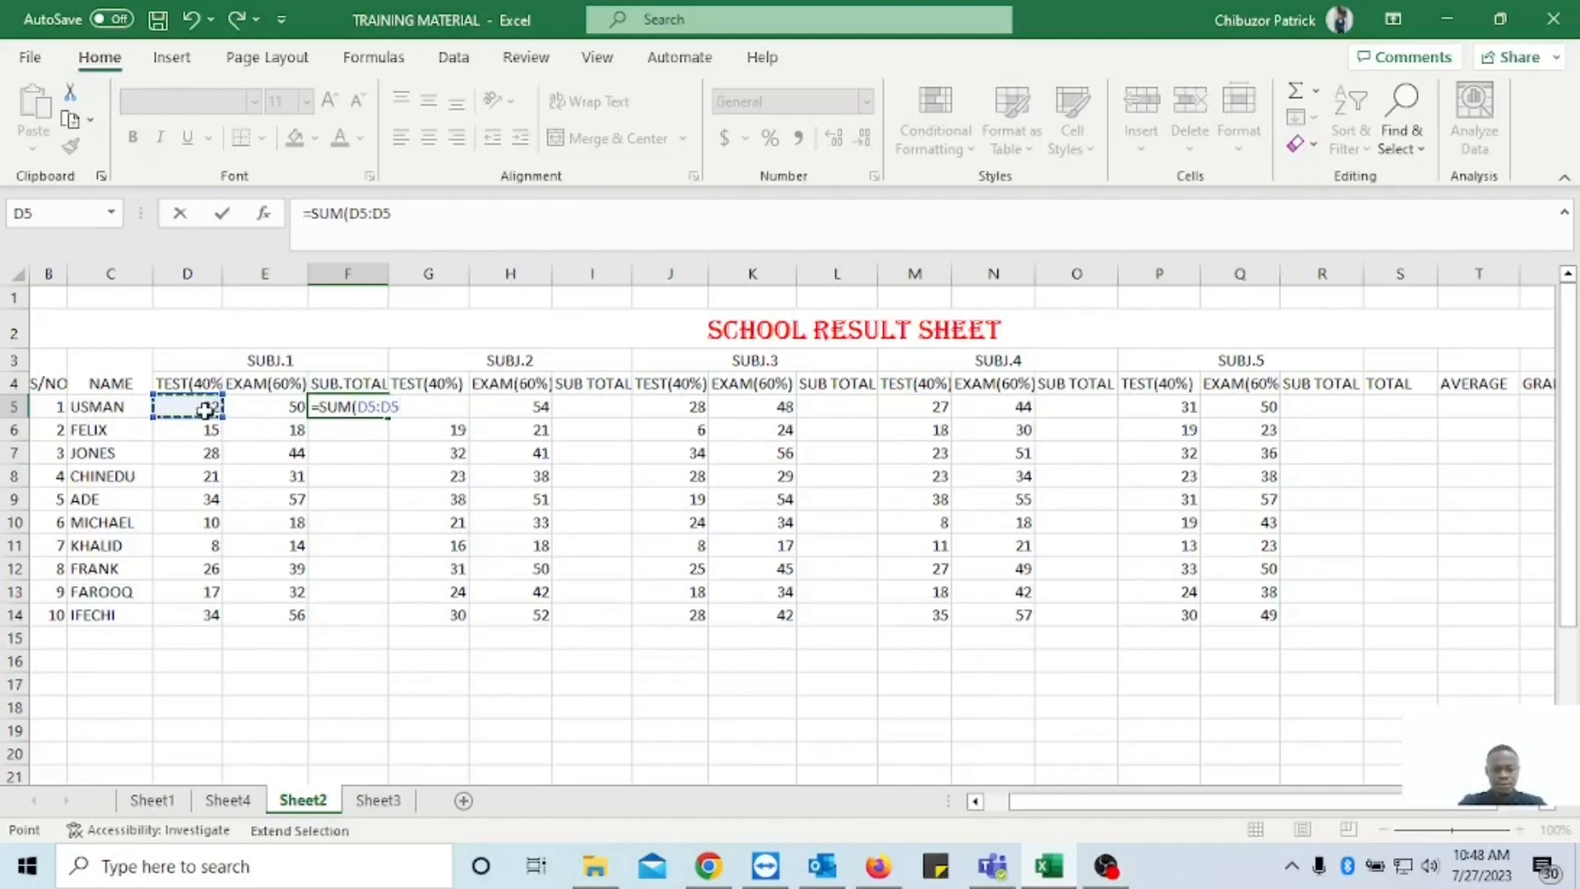
pyautogui.press('BackSpace')
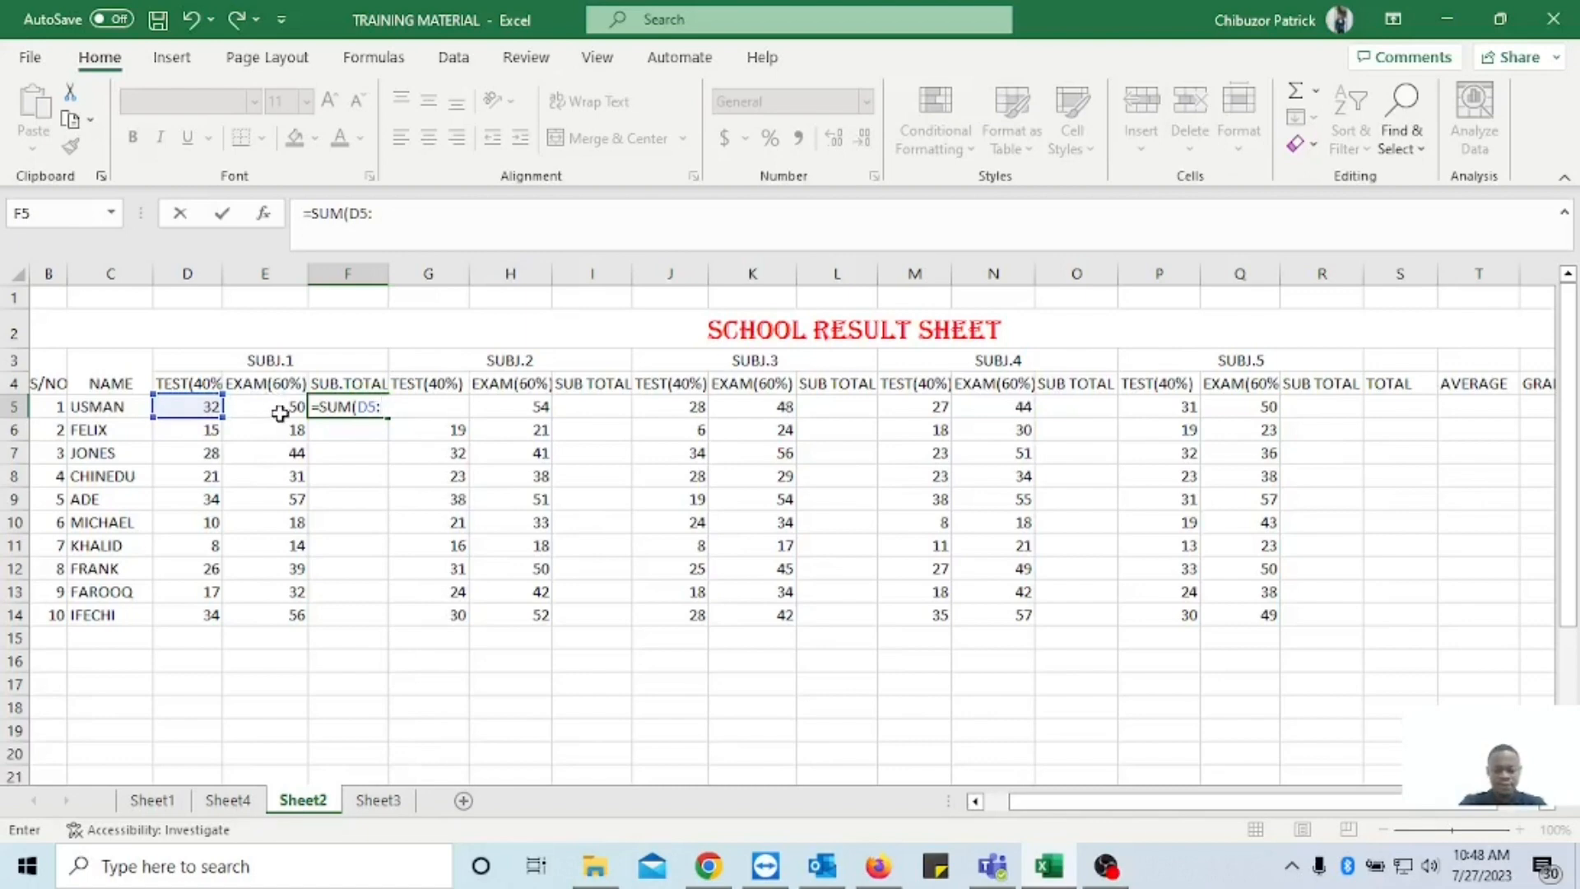
pyautogui.write('5')
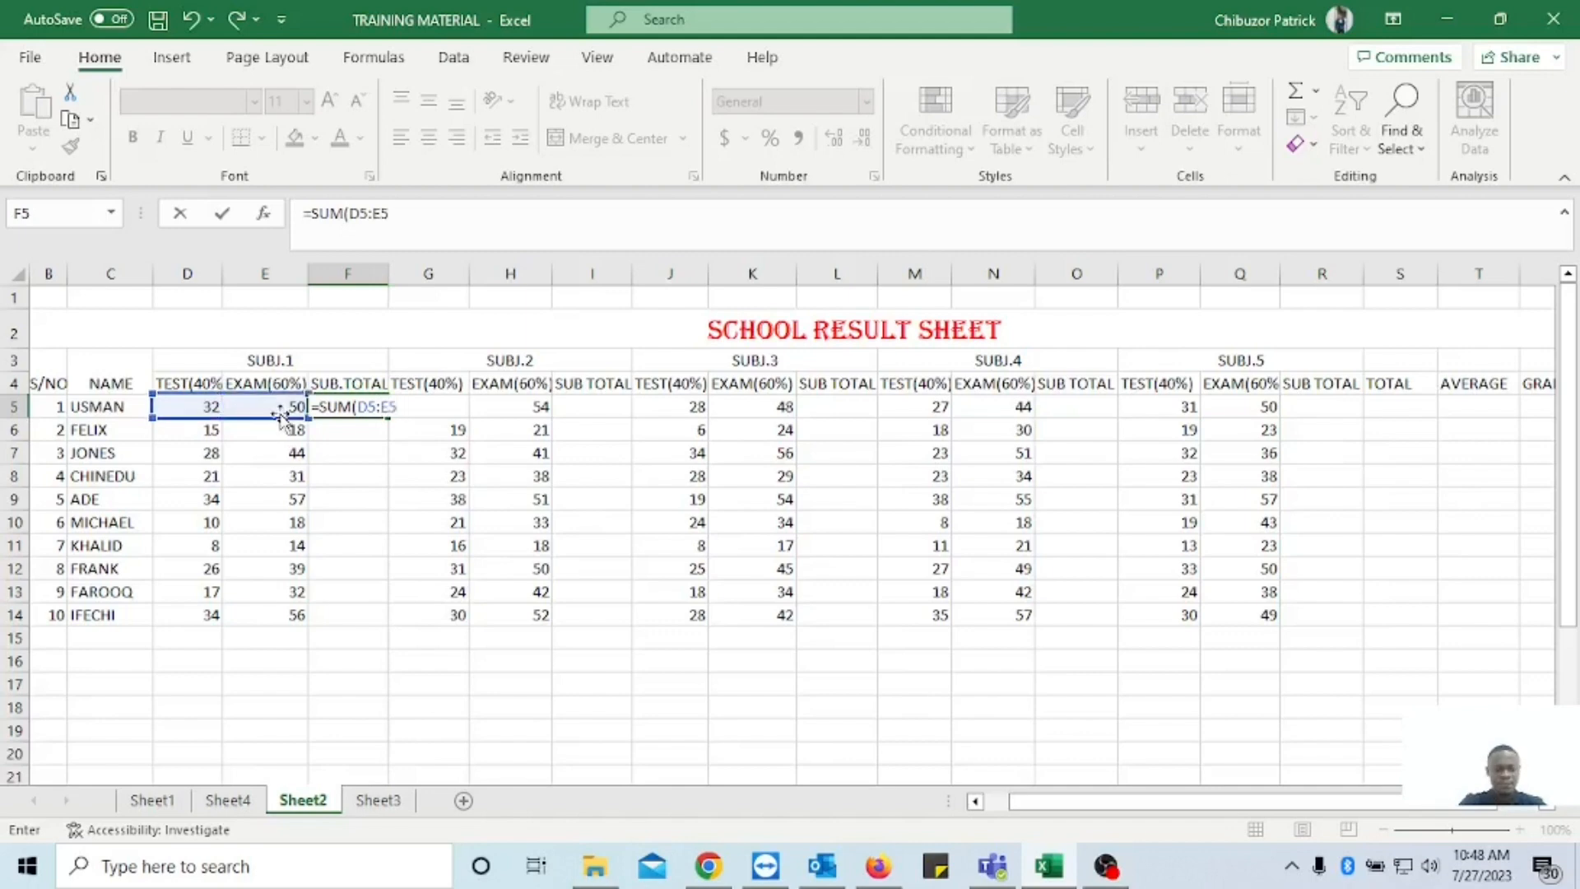
pyautogui.write(')')
pyautogui.press('Return')
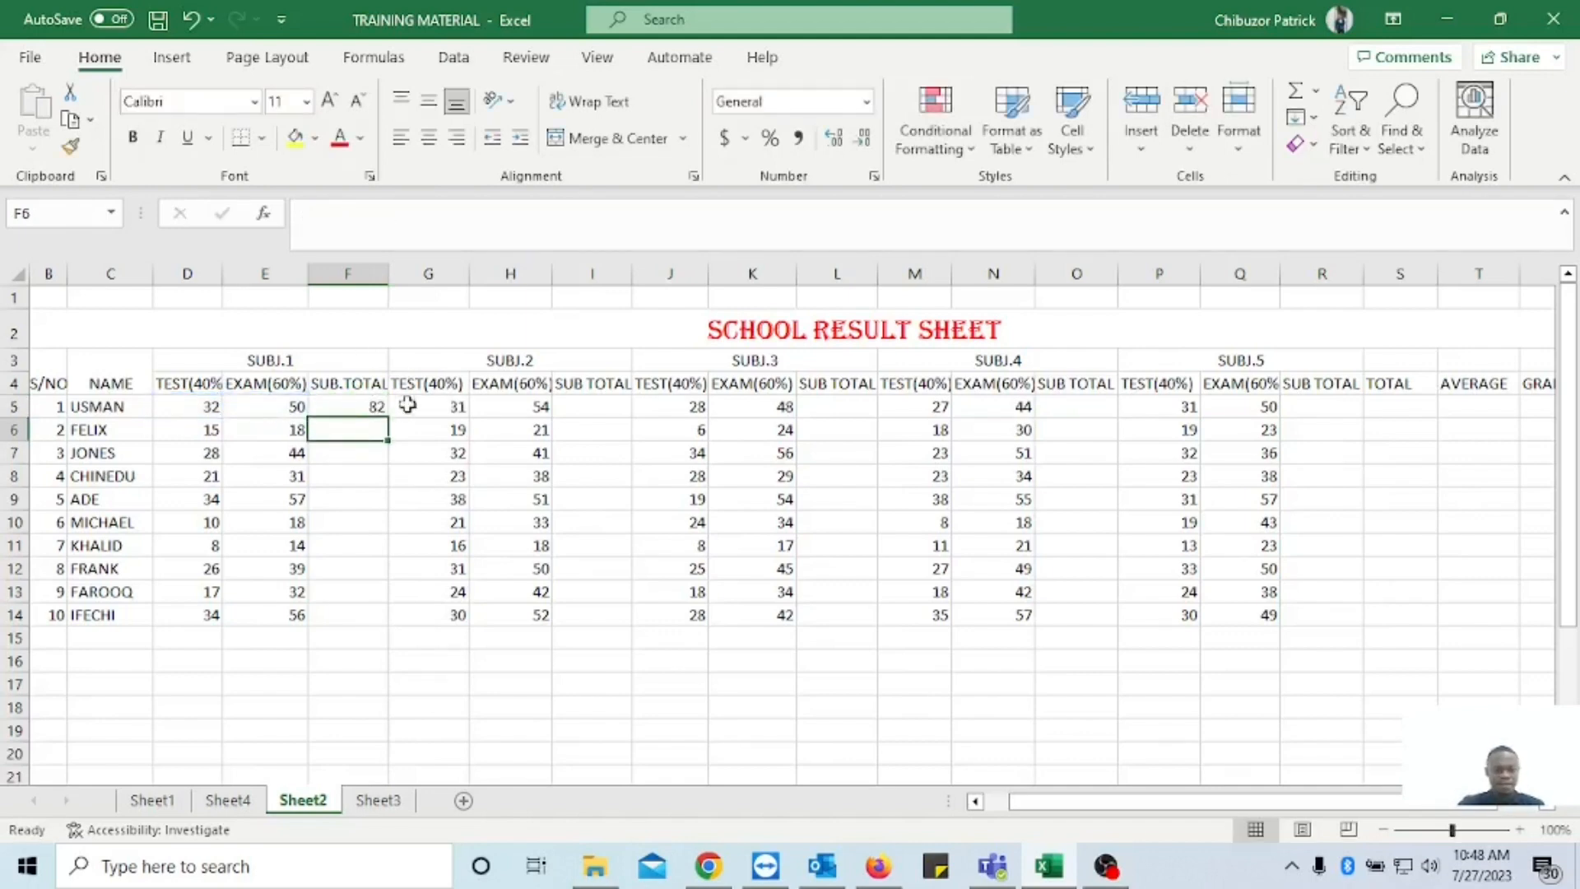
pyautogui.click(356, 410)
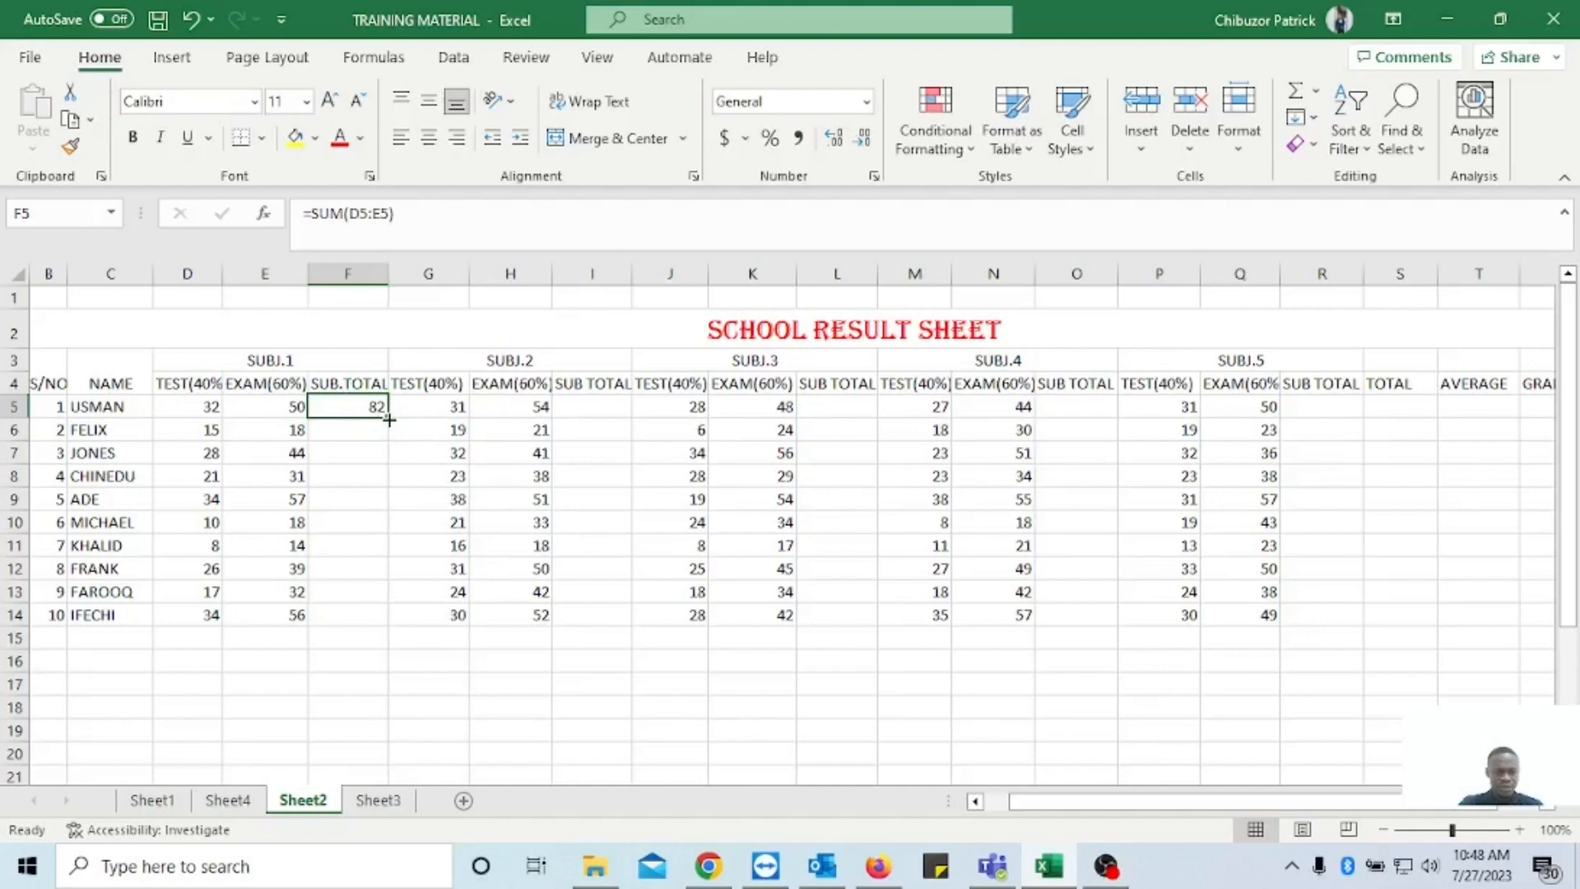
pyautogui.moveTo(390, 420); pyautogui.dragTo(397, 618)
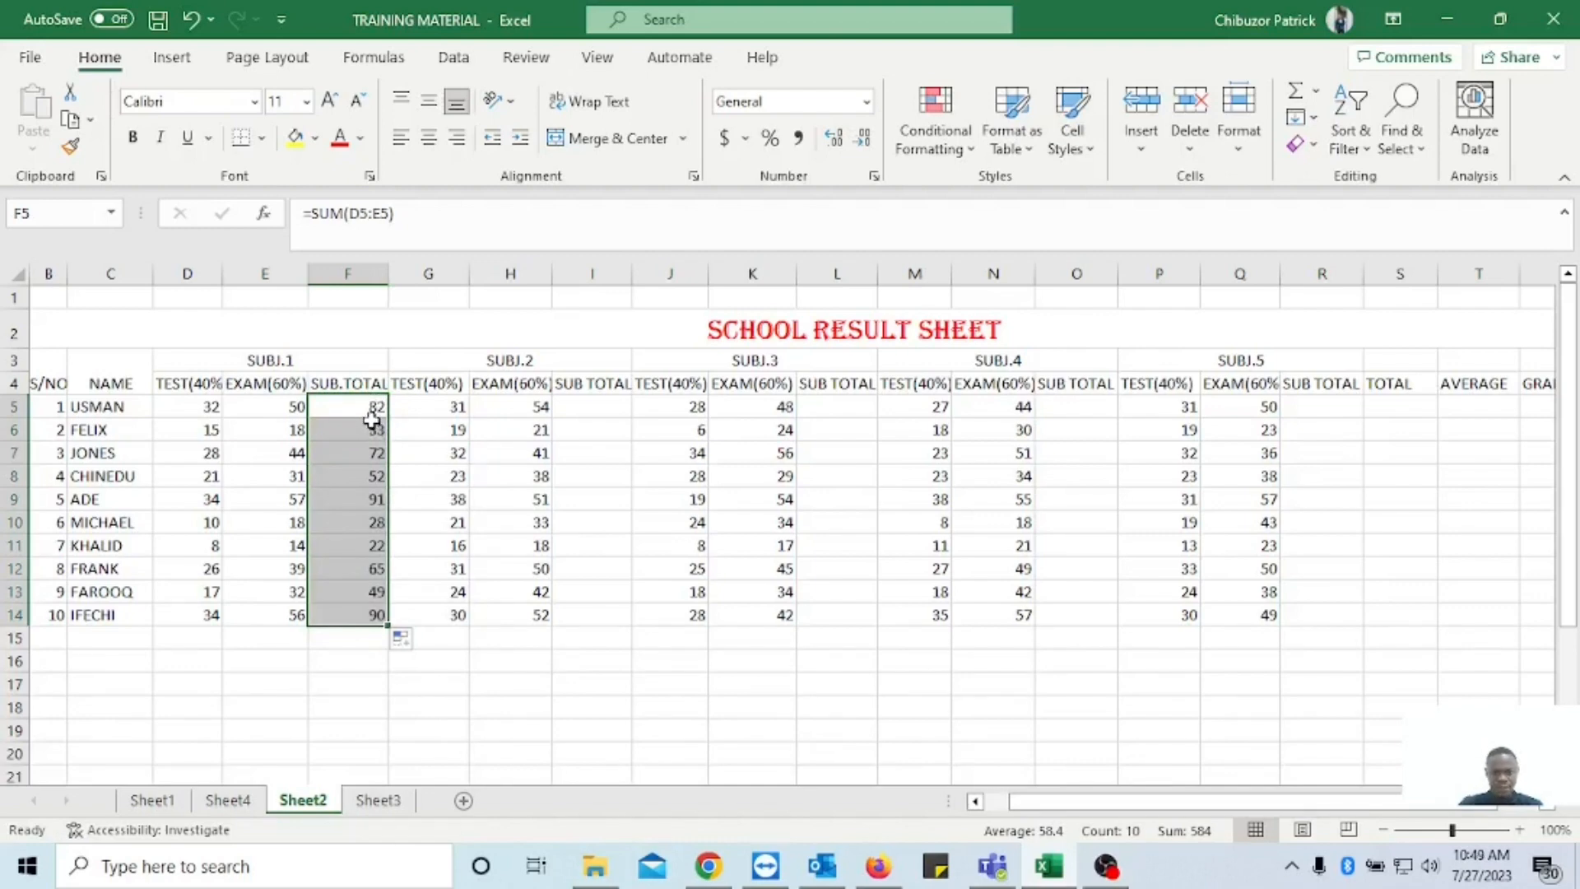
# Format the SUBJ.1 sub total column F4:F14, including its heading, in bold with a blue font colour.
pyautogui.click(356, 362)
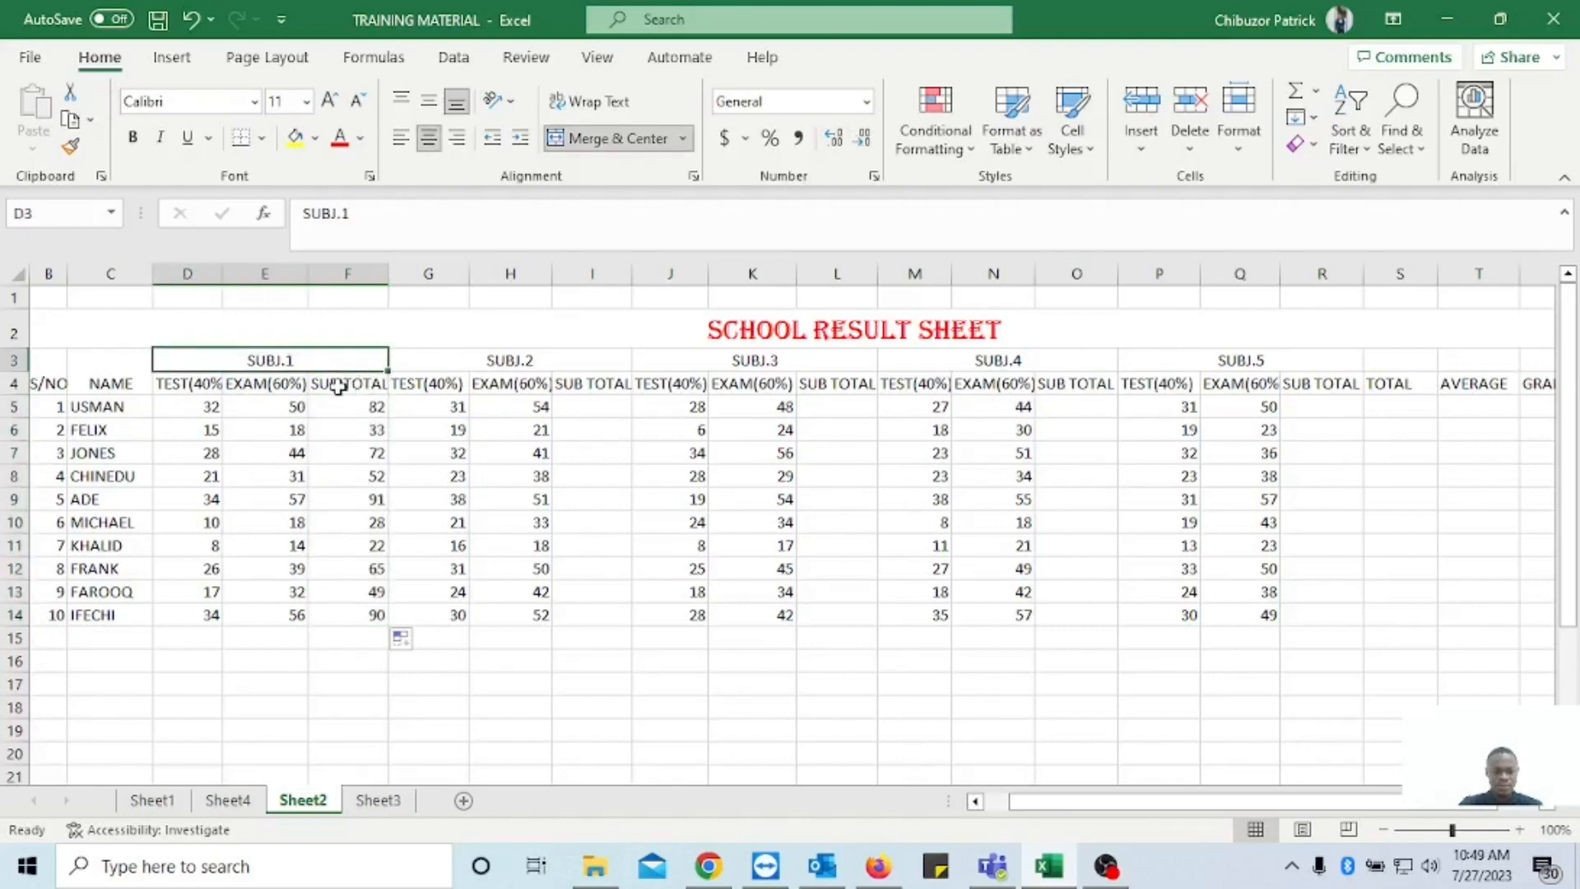
pyautogui.click(339, 386)
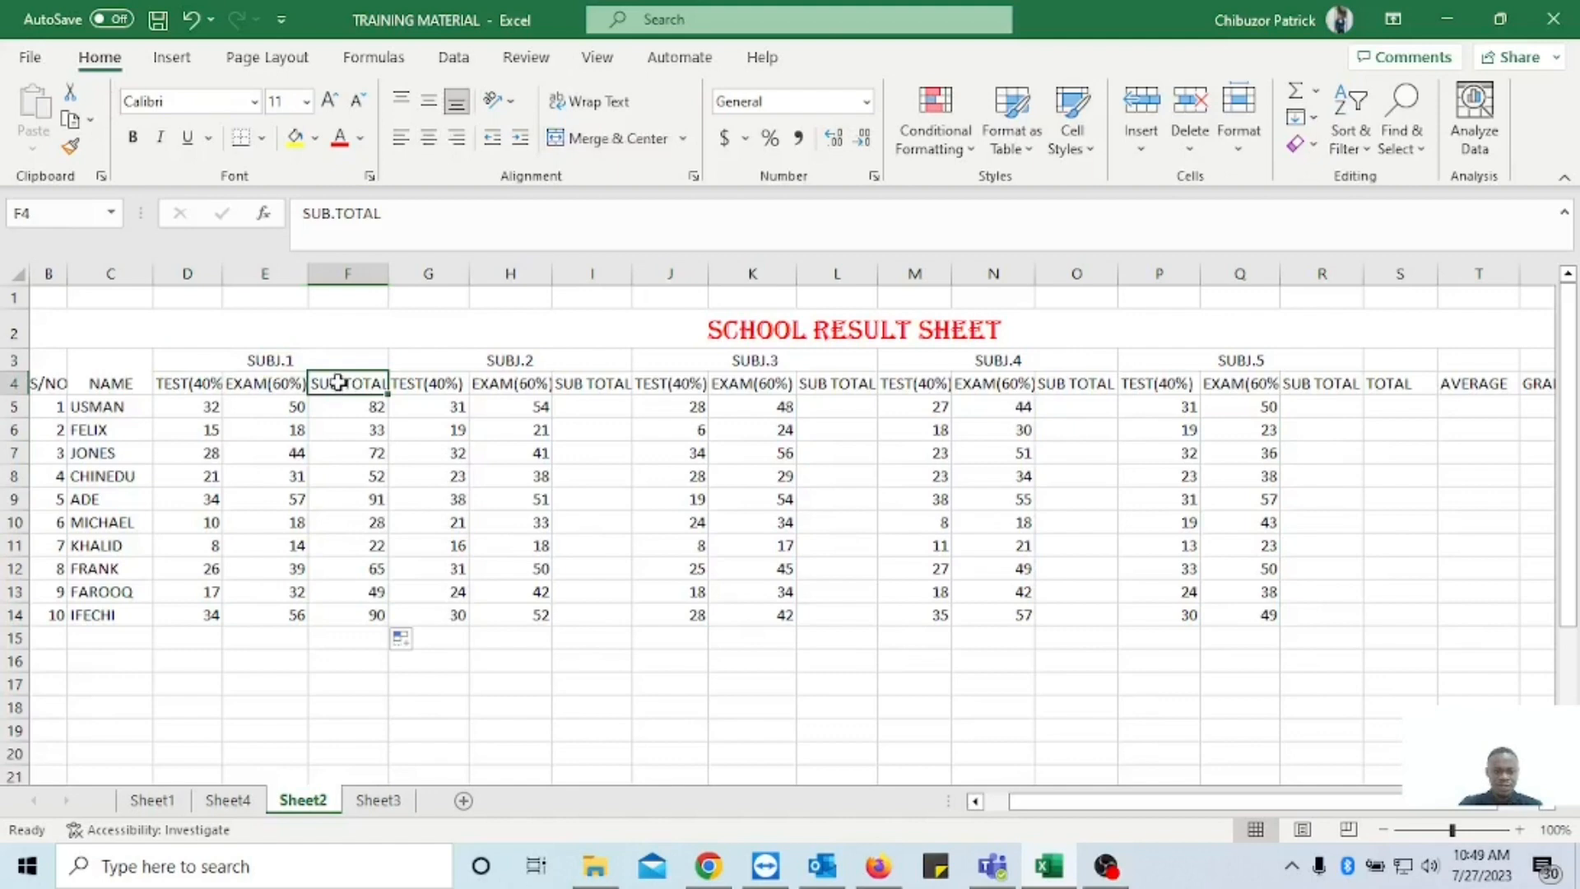
pyautogui.moveTo(338, 384); pyautogui.dragTo(370, 616)
pyautogui.hotkey('ctrl', 'b')
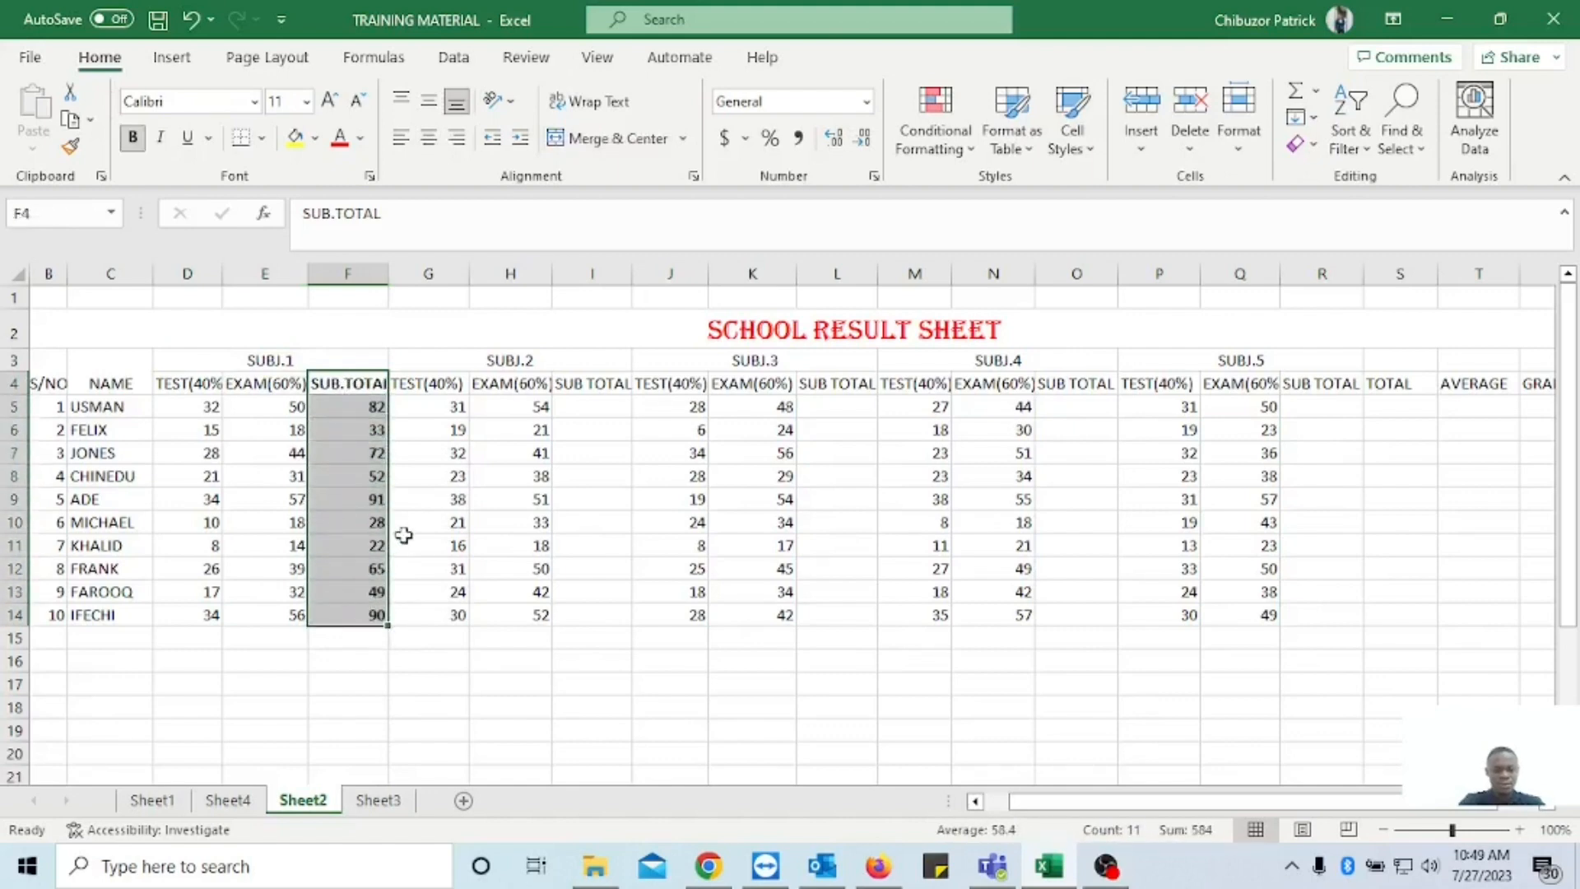
pyautogui.click(360, 138)
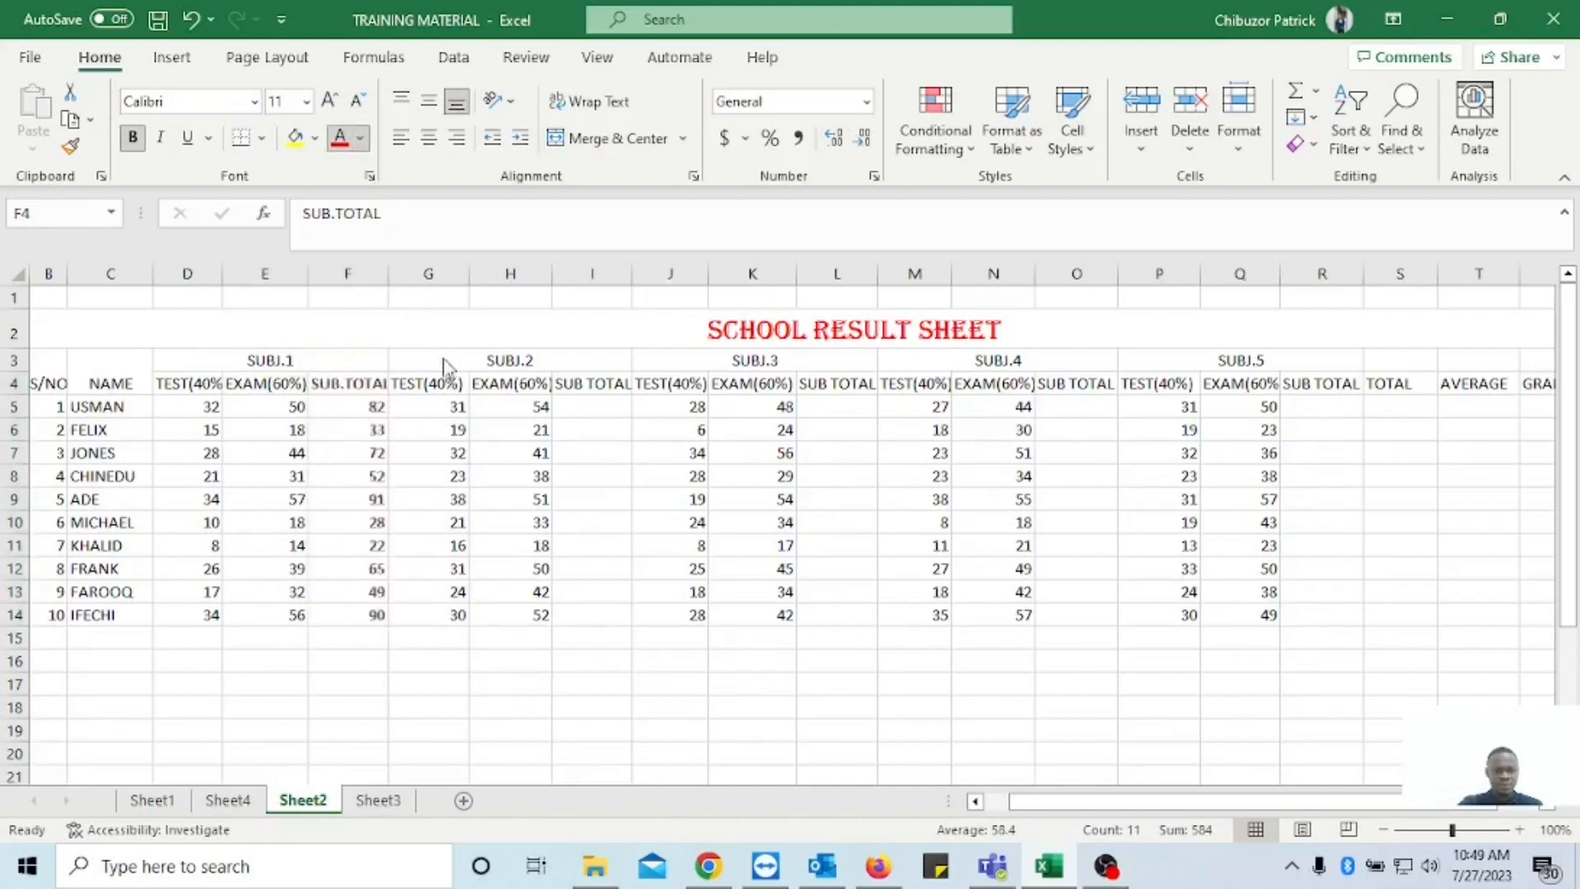
pyautogui.click(476, 390)
pyautogui.click(418, 472)
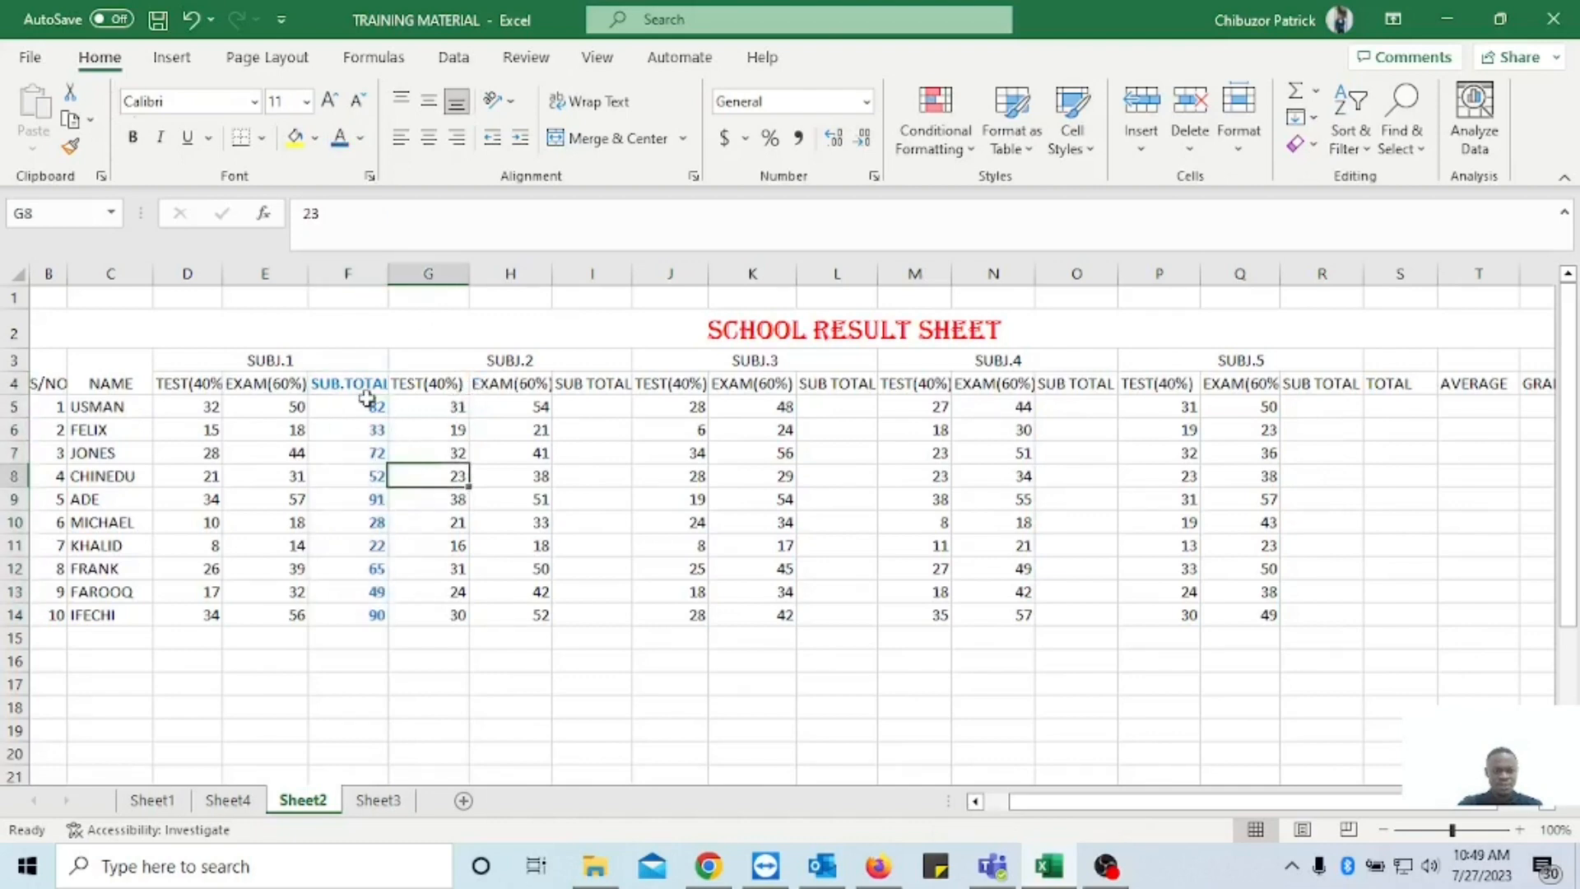
# Enter =SUM(G5:H5) in I5 for the SUBJ.2 sub total and fill it down to I14.
pyautogui.click(583, 406)
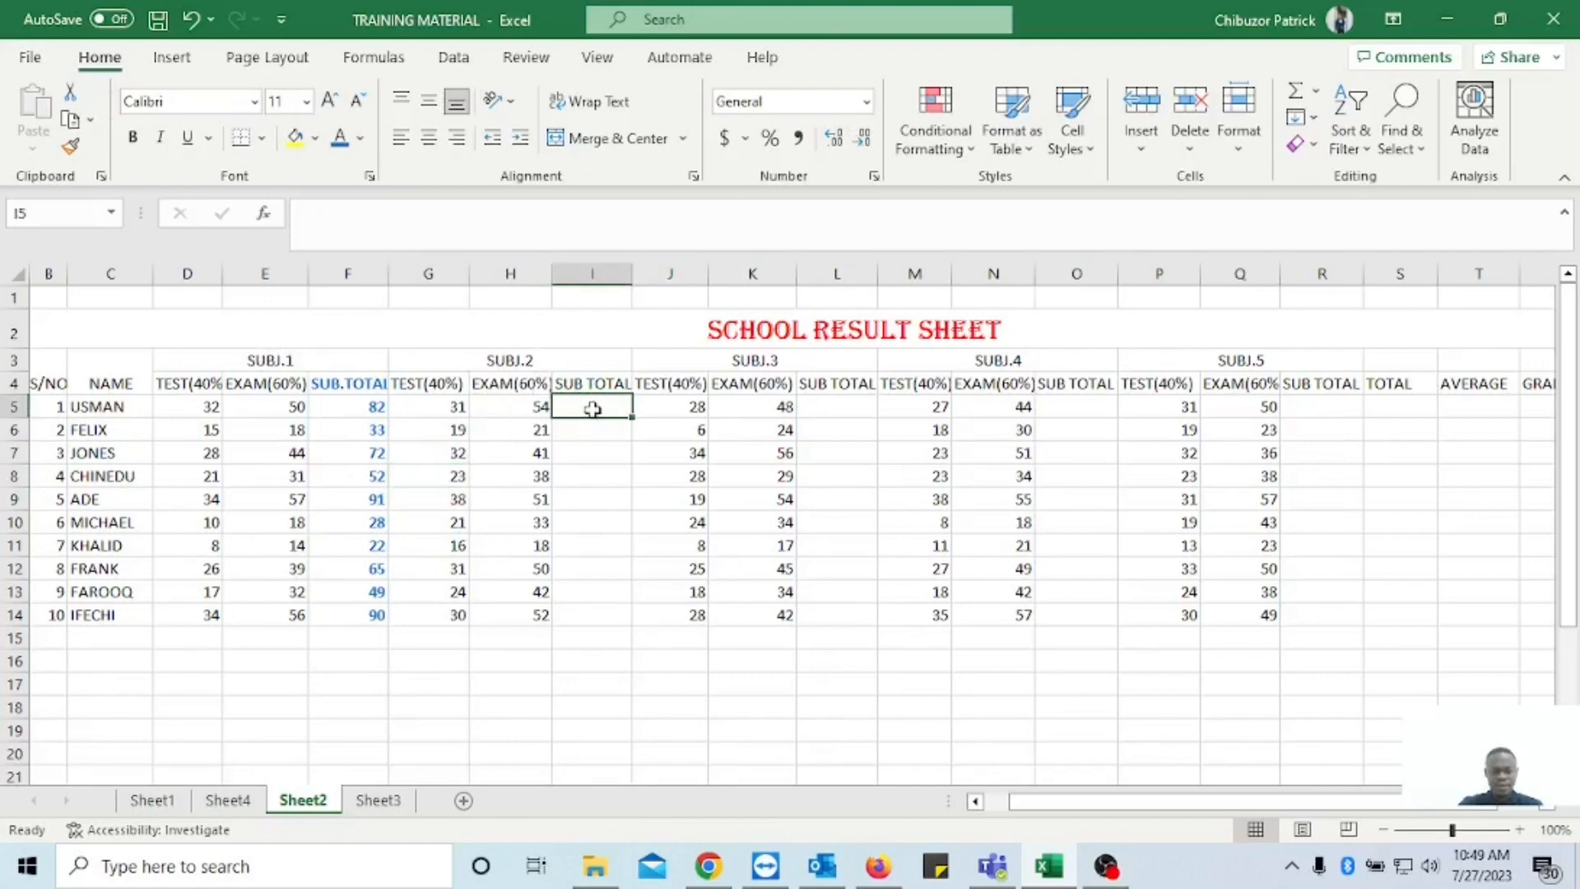
pyautogui.write('=')
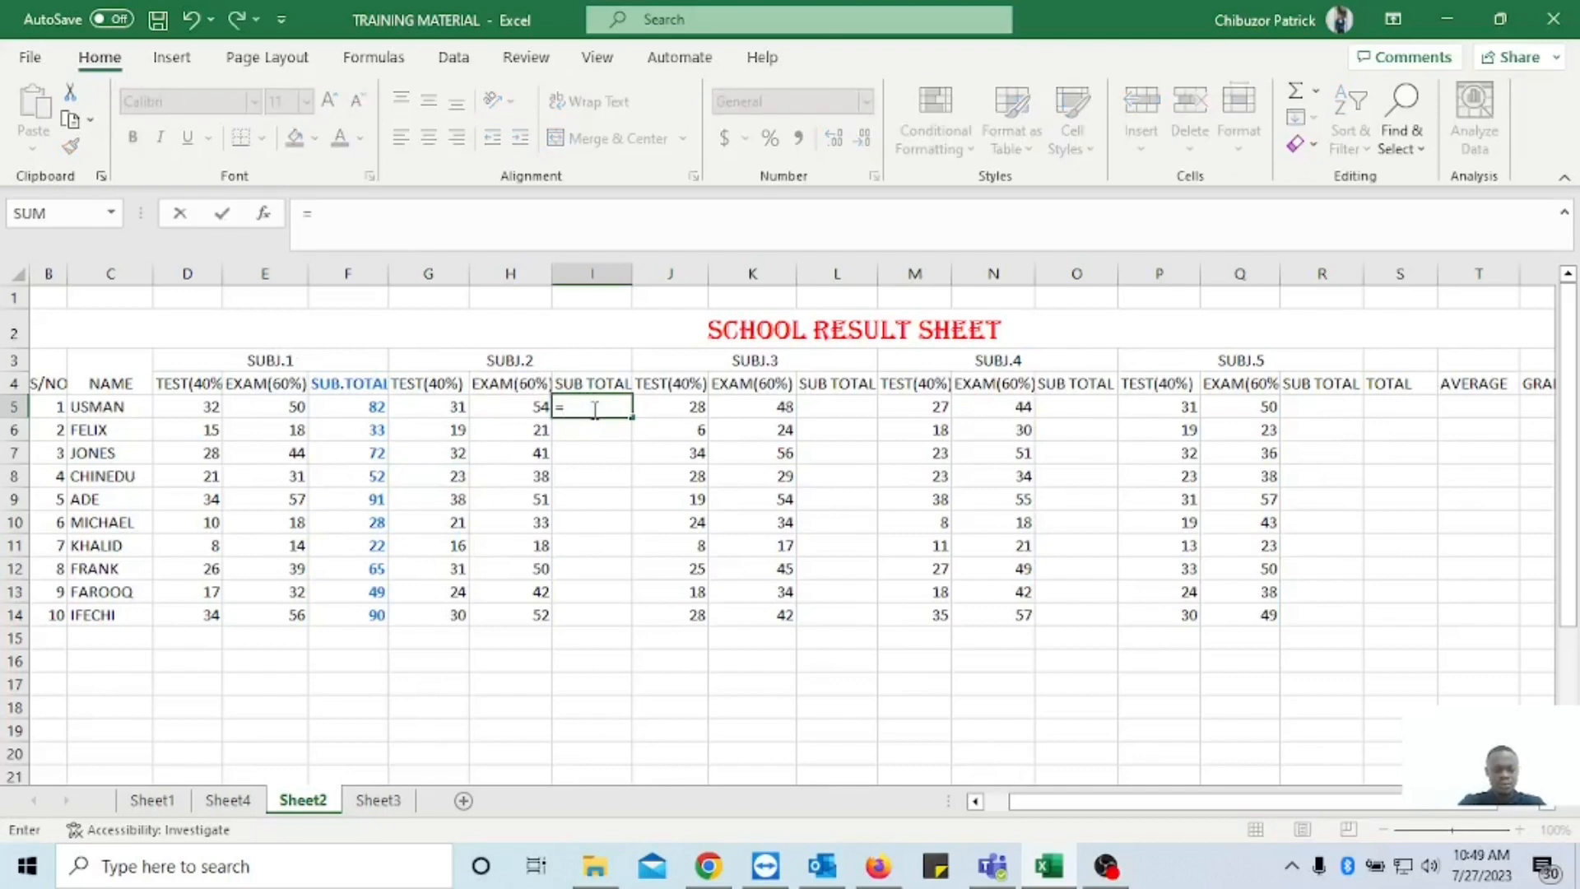
pyautogui.write('(')
pyautogui.write('SU')
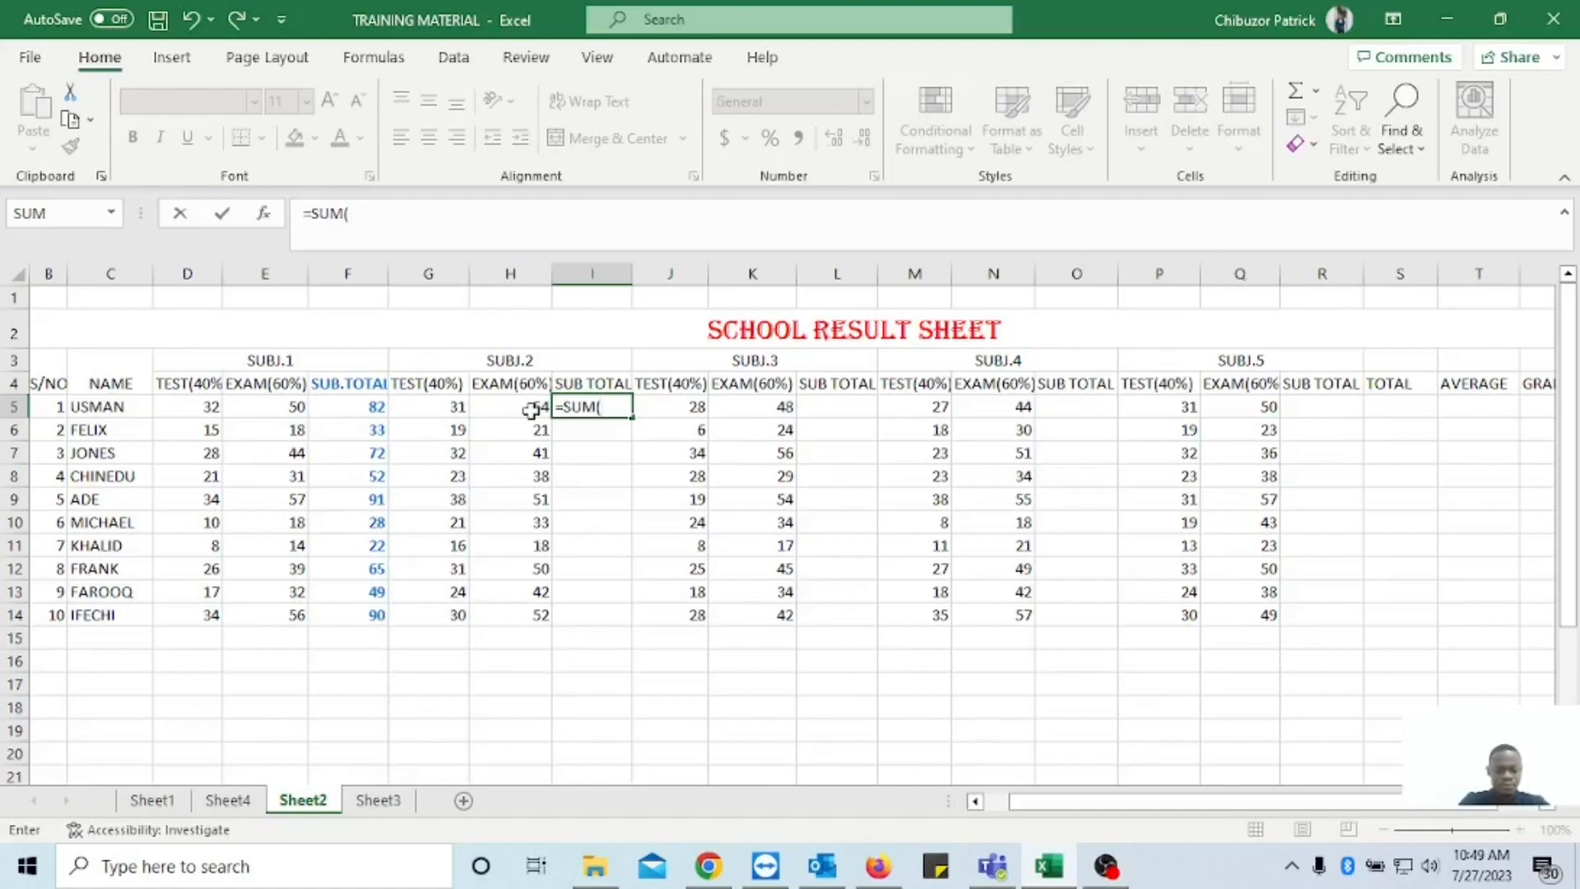
pyautogui.write('G5')
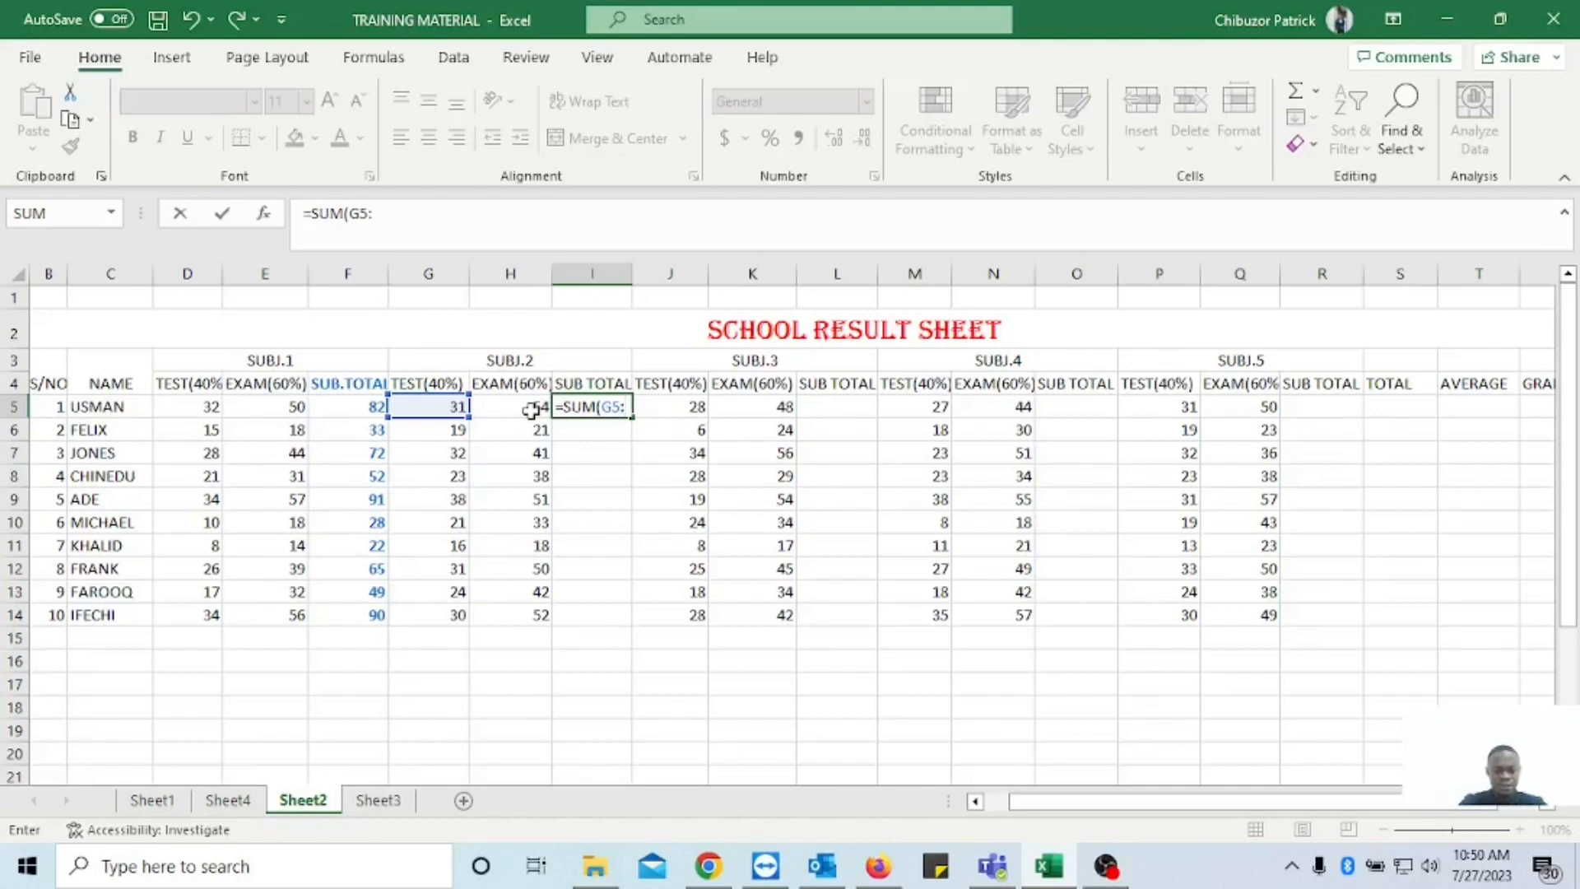
pyautogui.write(':H5')
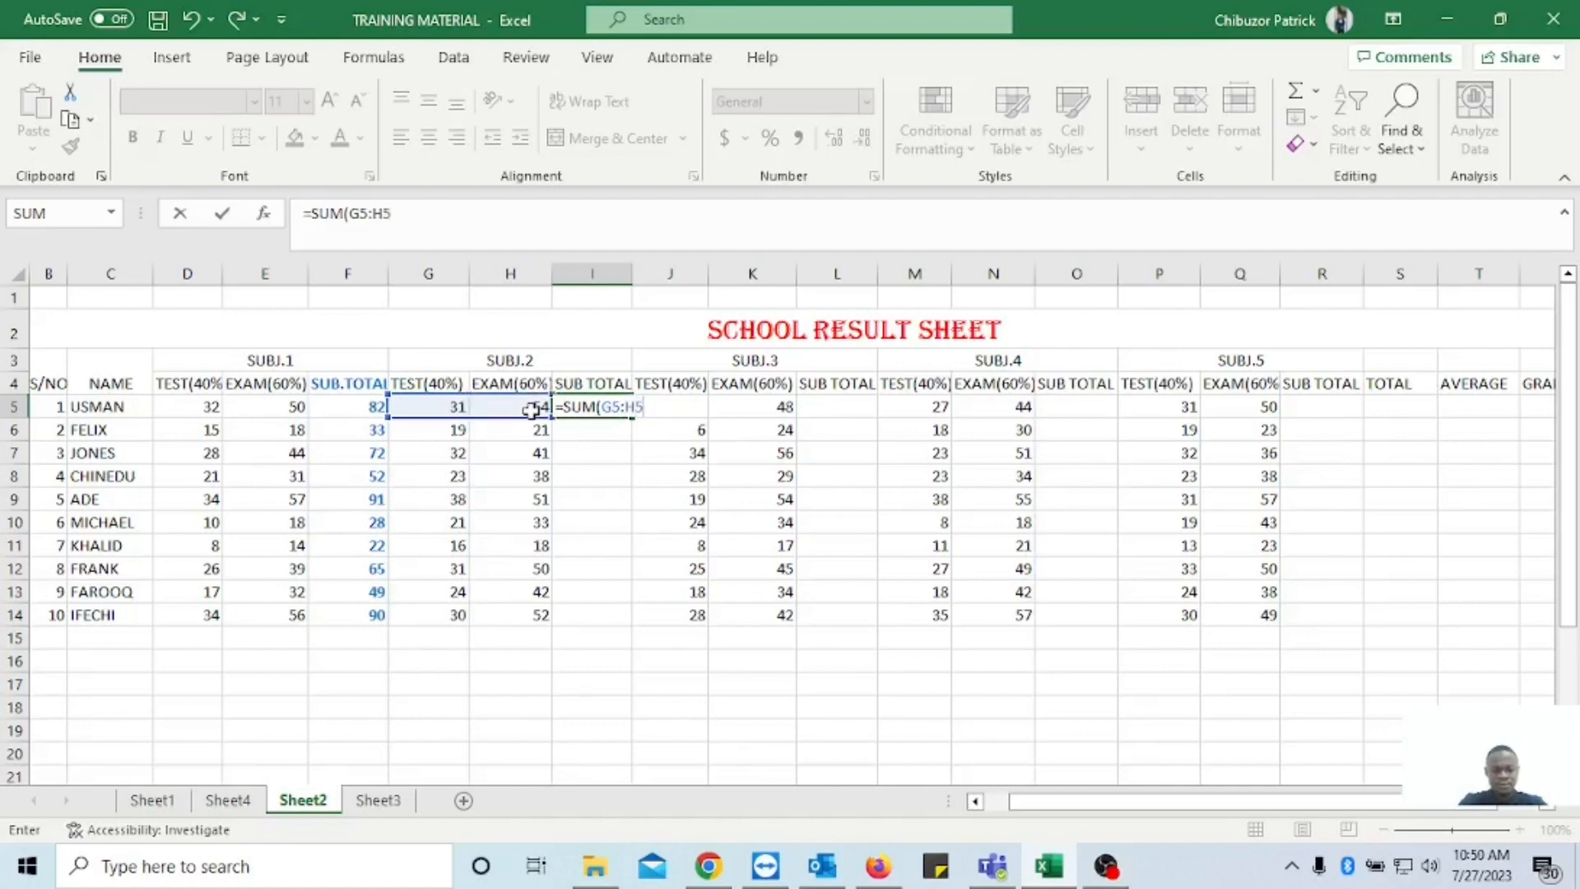
pyautogui.write(')')
pyautogui.press('Return')
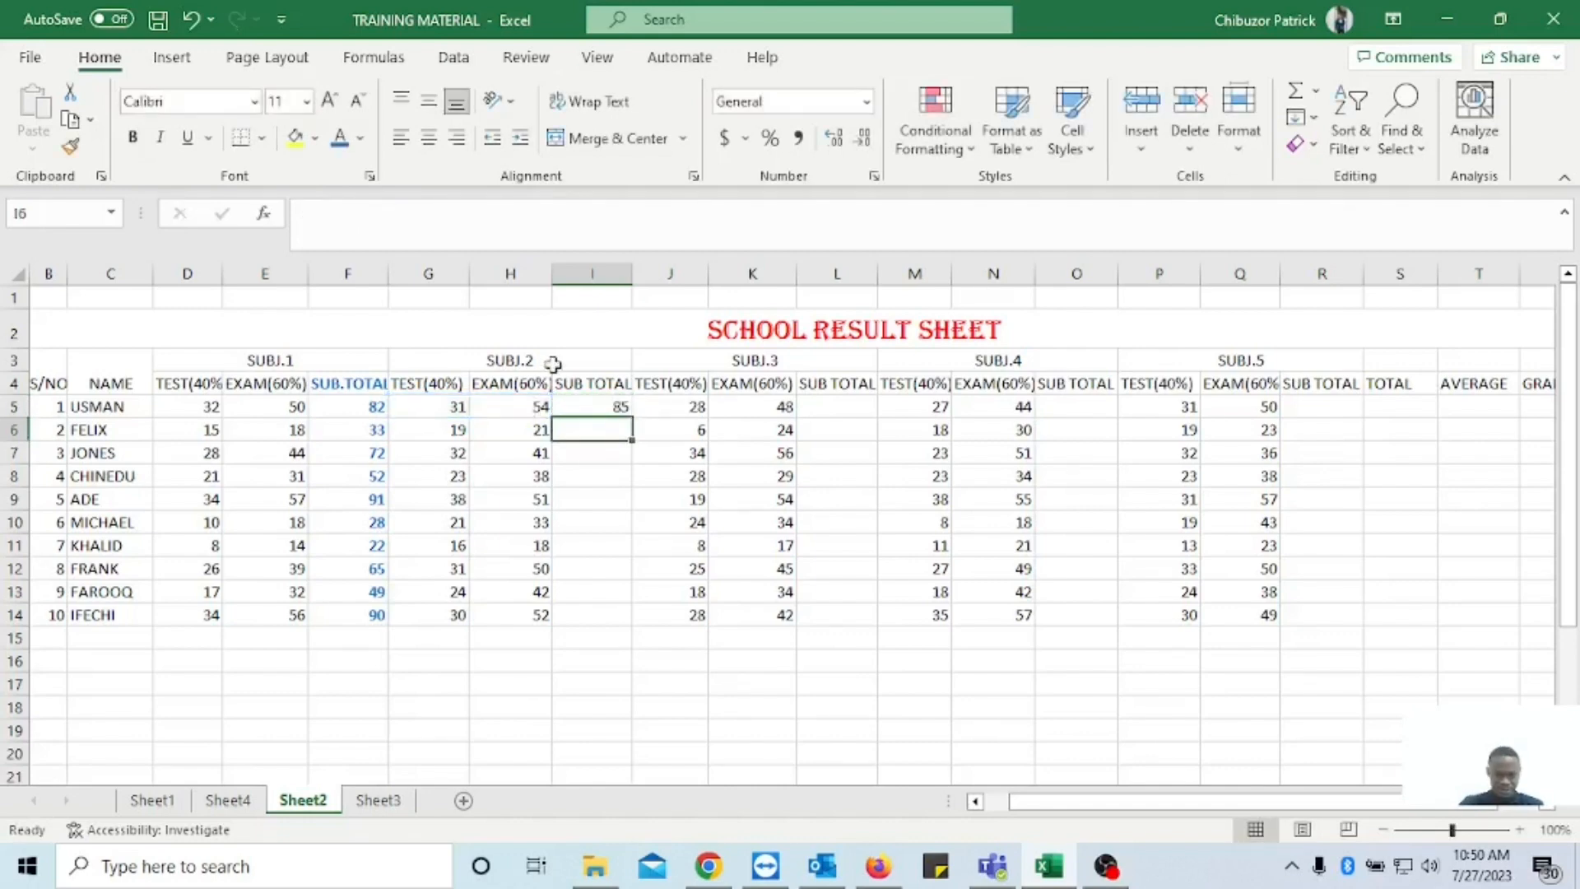
pyautogui.click(581, 406)
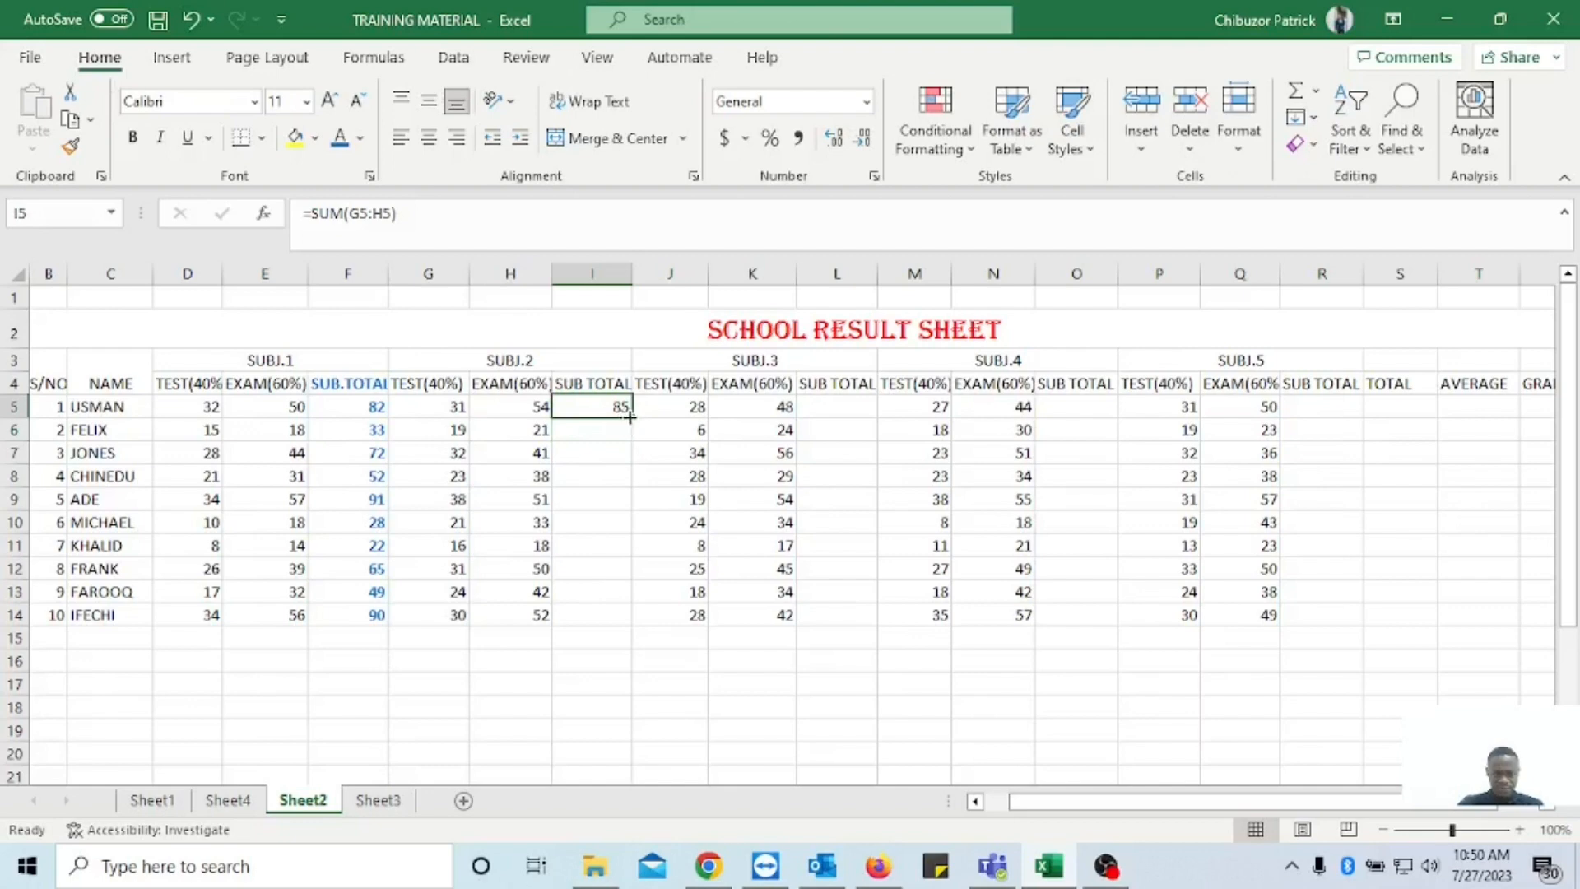
pyautogui.moveTo(633, 417); pyautogui.dragTo(641, 630)
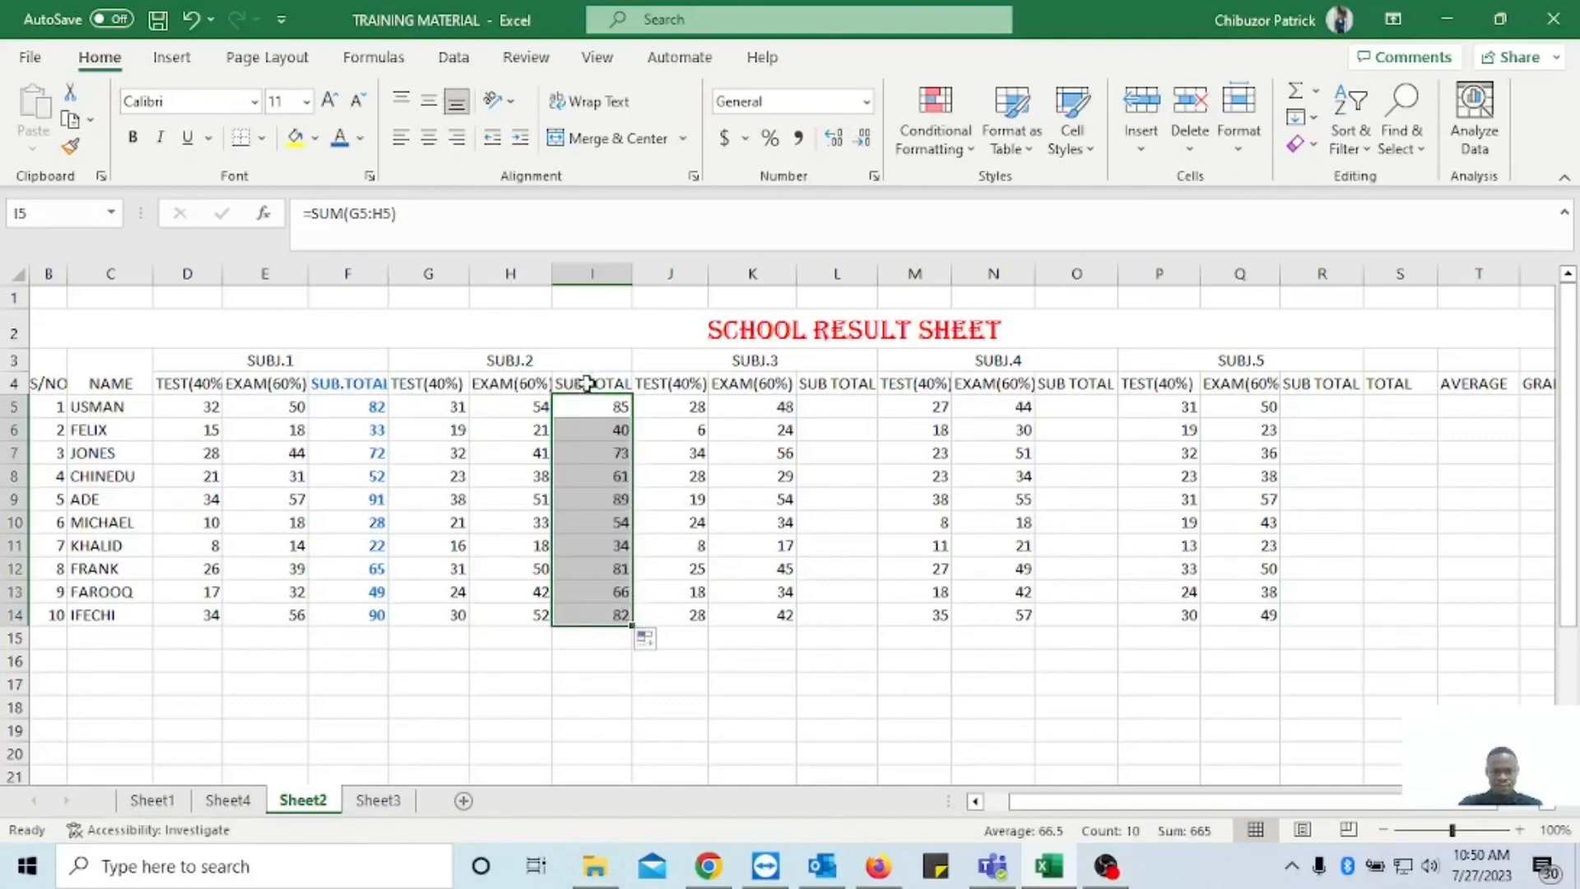
# Format the SUBJ.2 sub total column I4:I14, including its heading, in bold with the same blue font colour.
pyautogui.moveTo(592, 381); pyautogui.dragTo(611, 606)
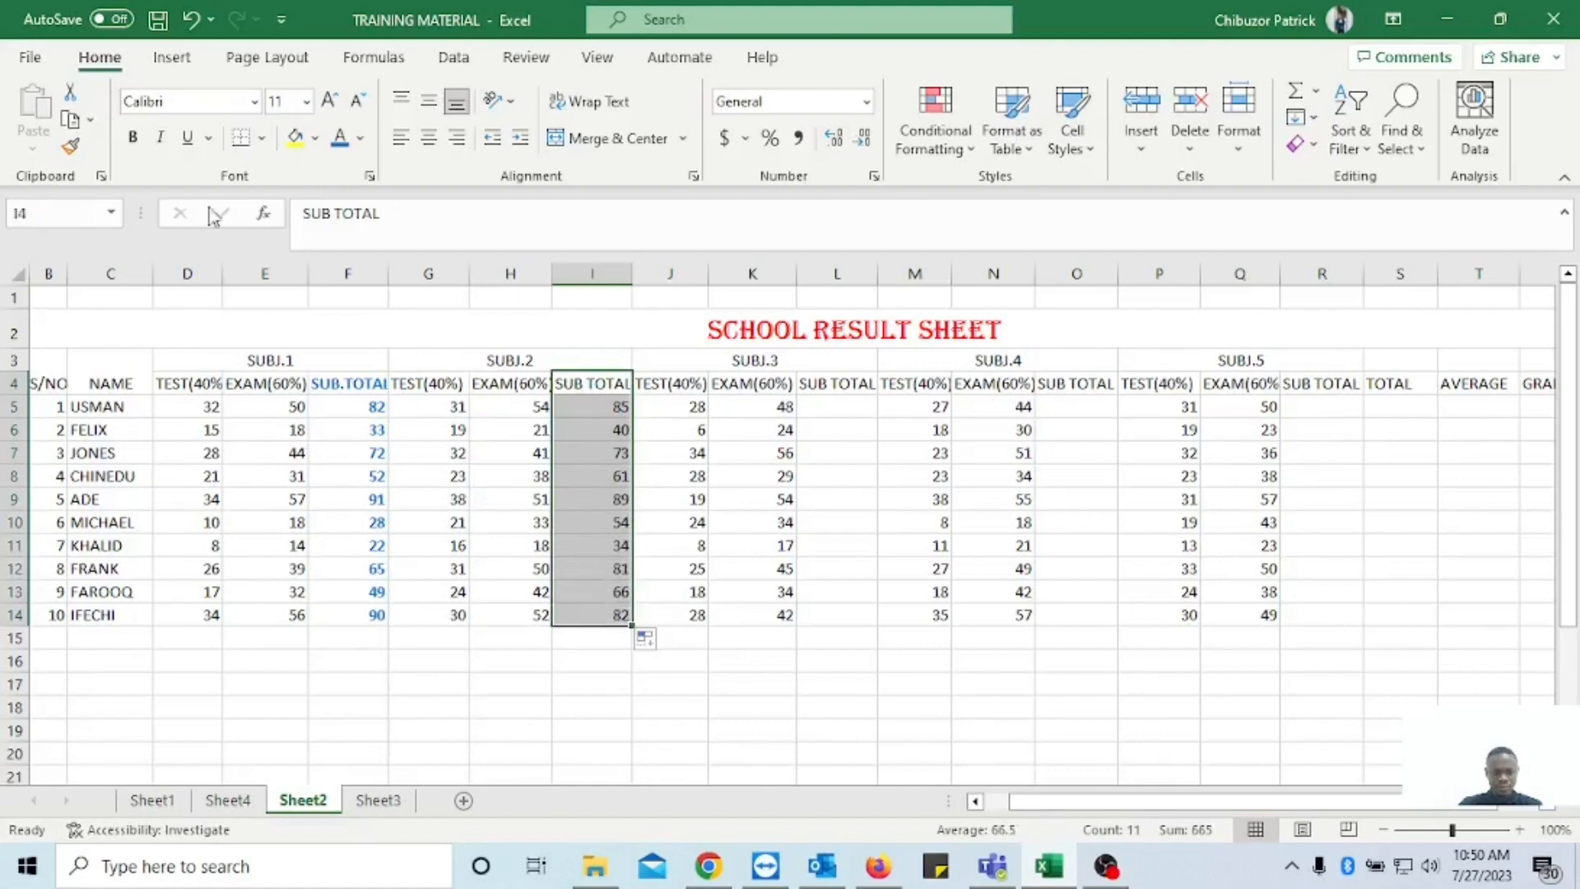
pyautogui.click(134, 138)
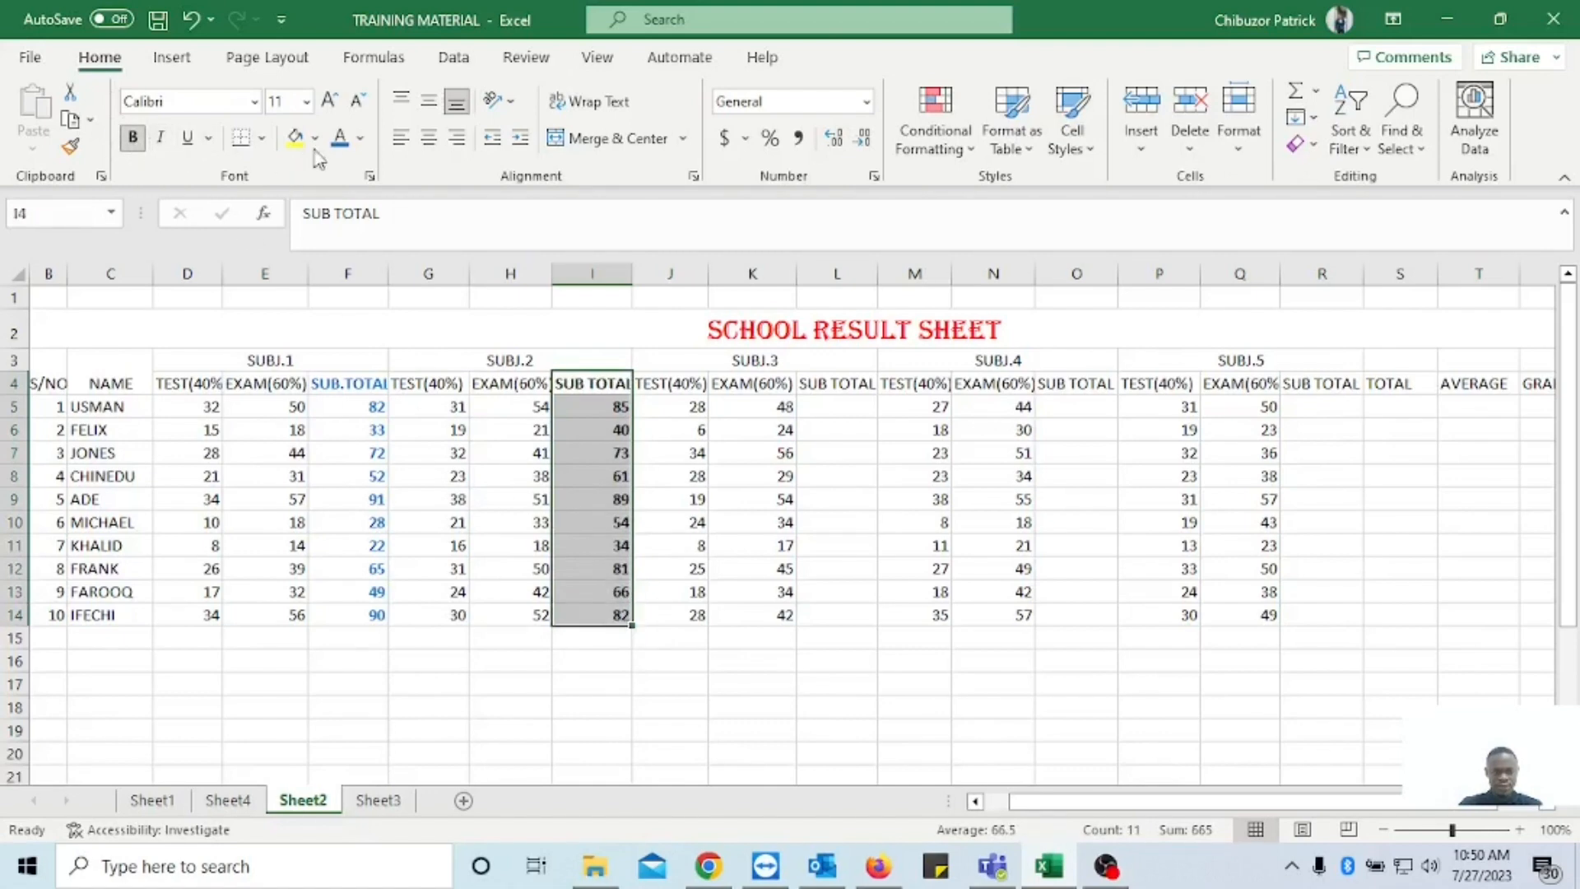
pyautogui.click(338, 138)
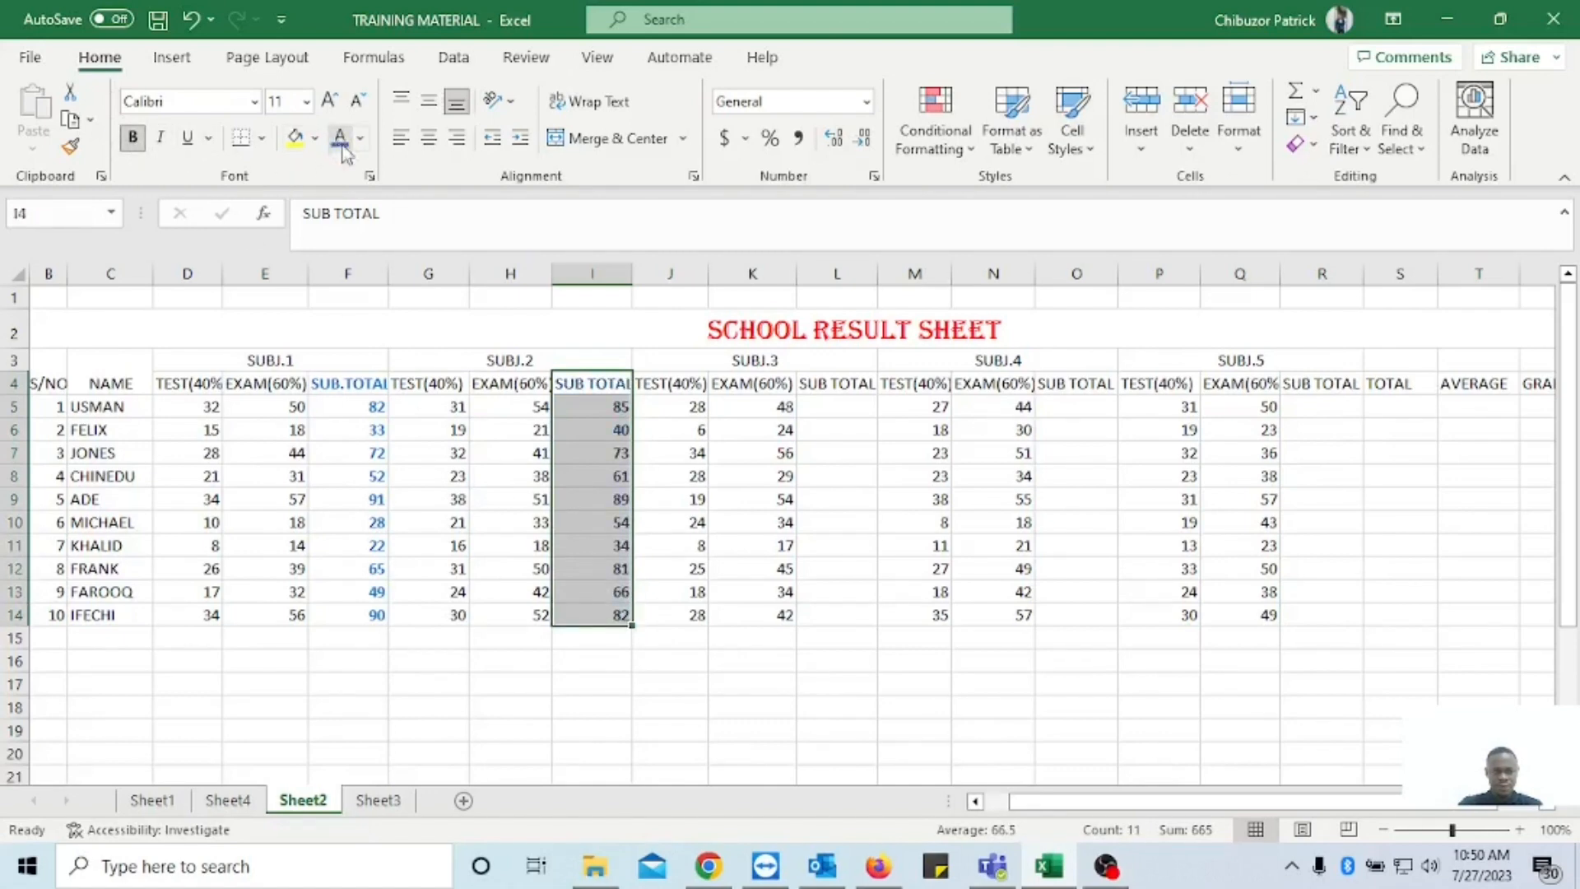
# Enter =SUM(J5:K5) in L5 for the SUBJ.3 sub total and fill it down to L14.
pyautogui.click(827, 407)
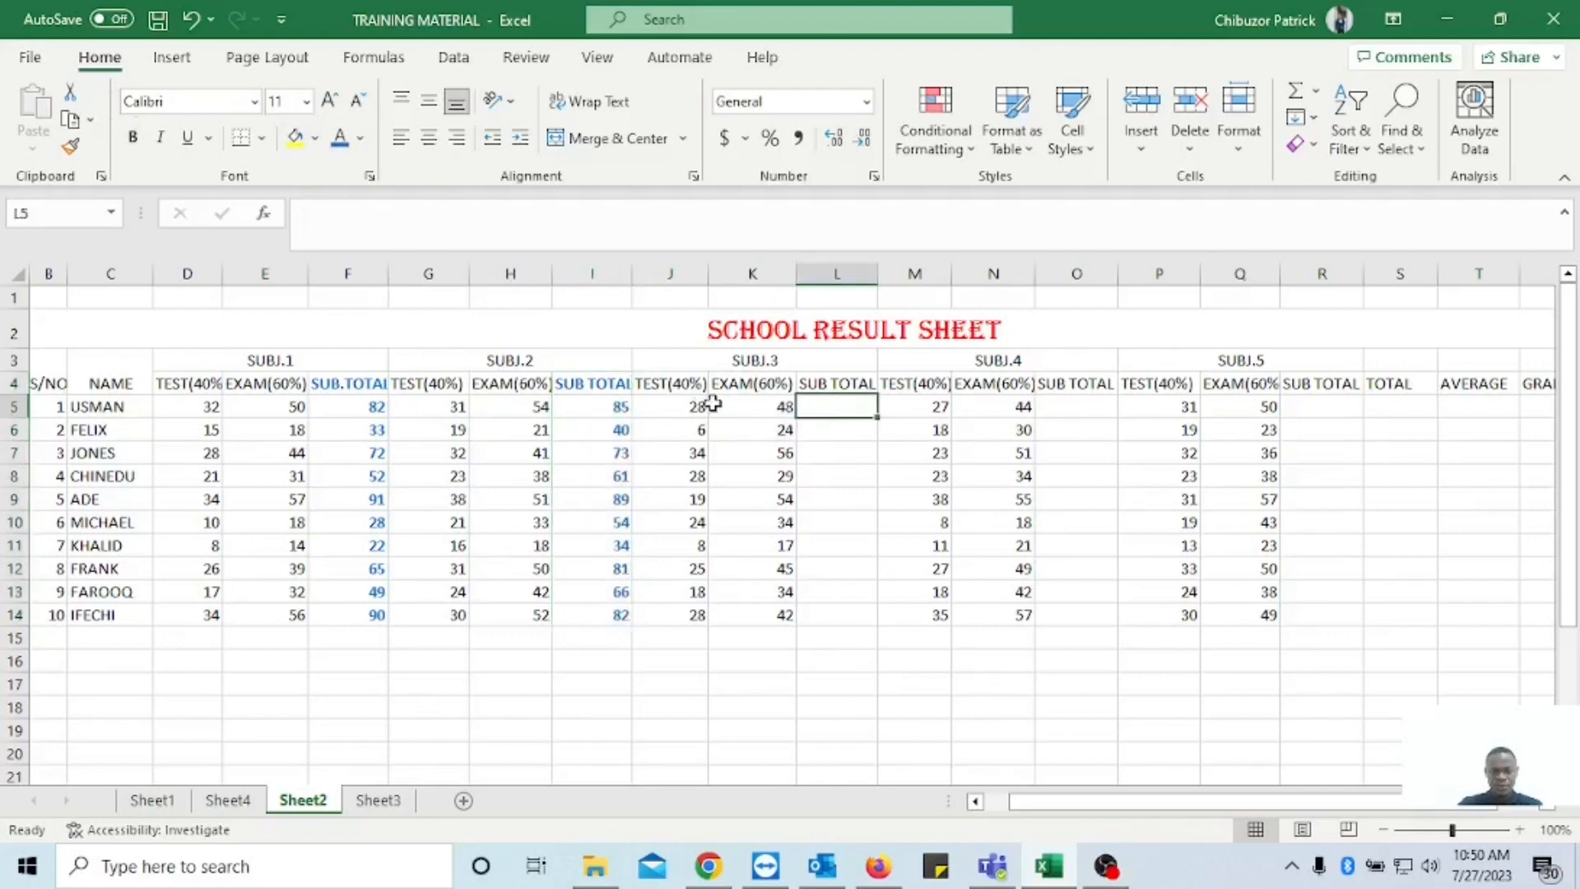
pyautogui.write('=')
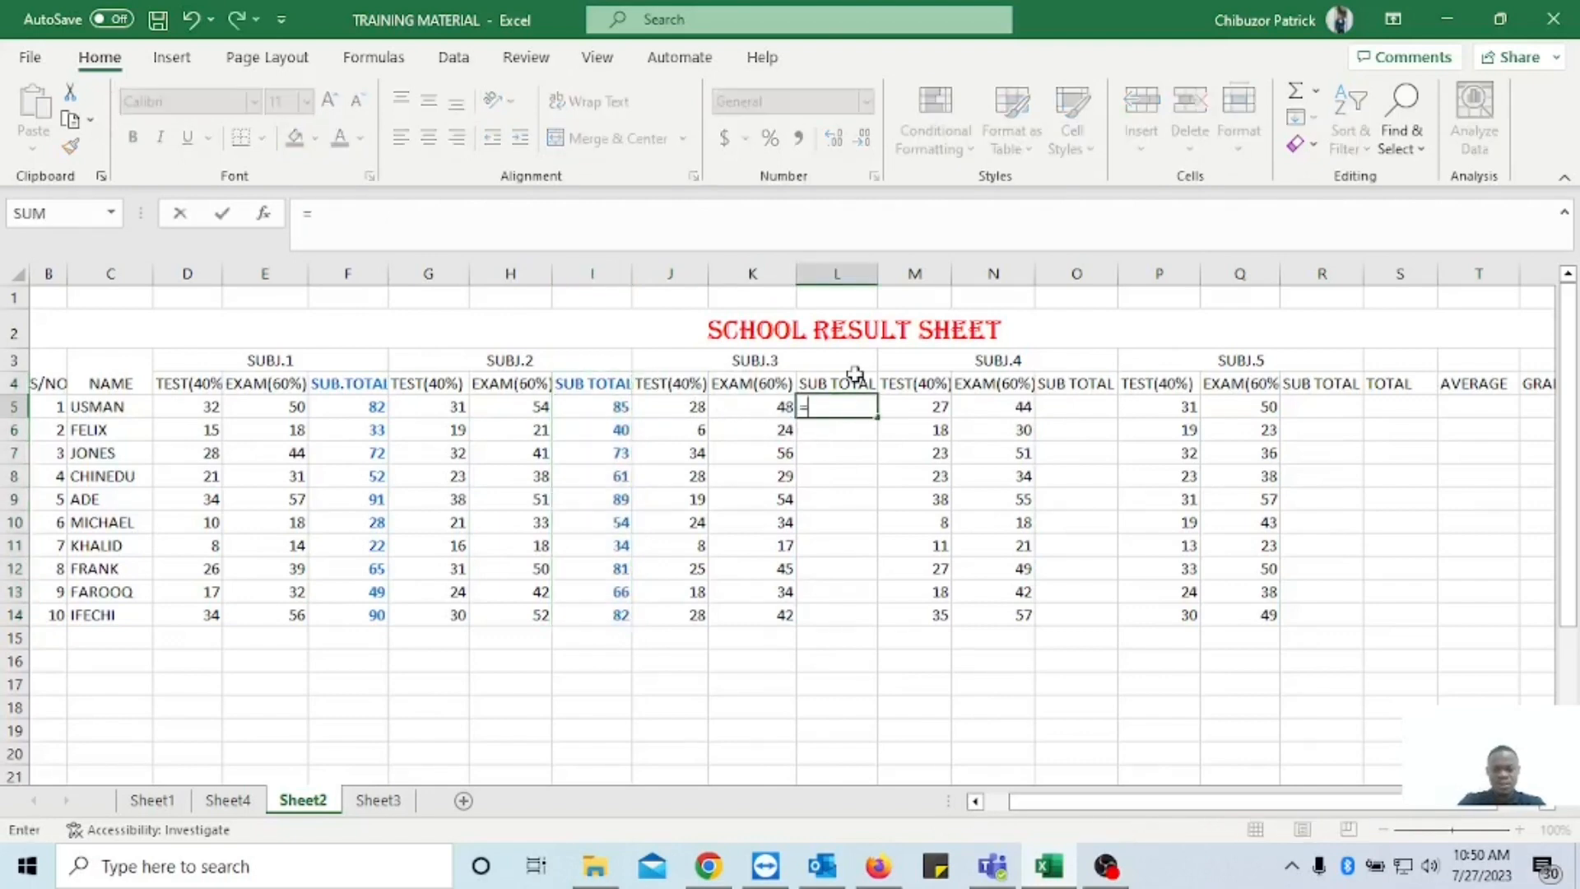
pyautogui.write('SUM(')
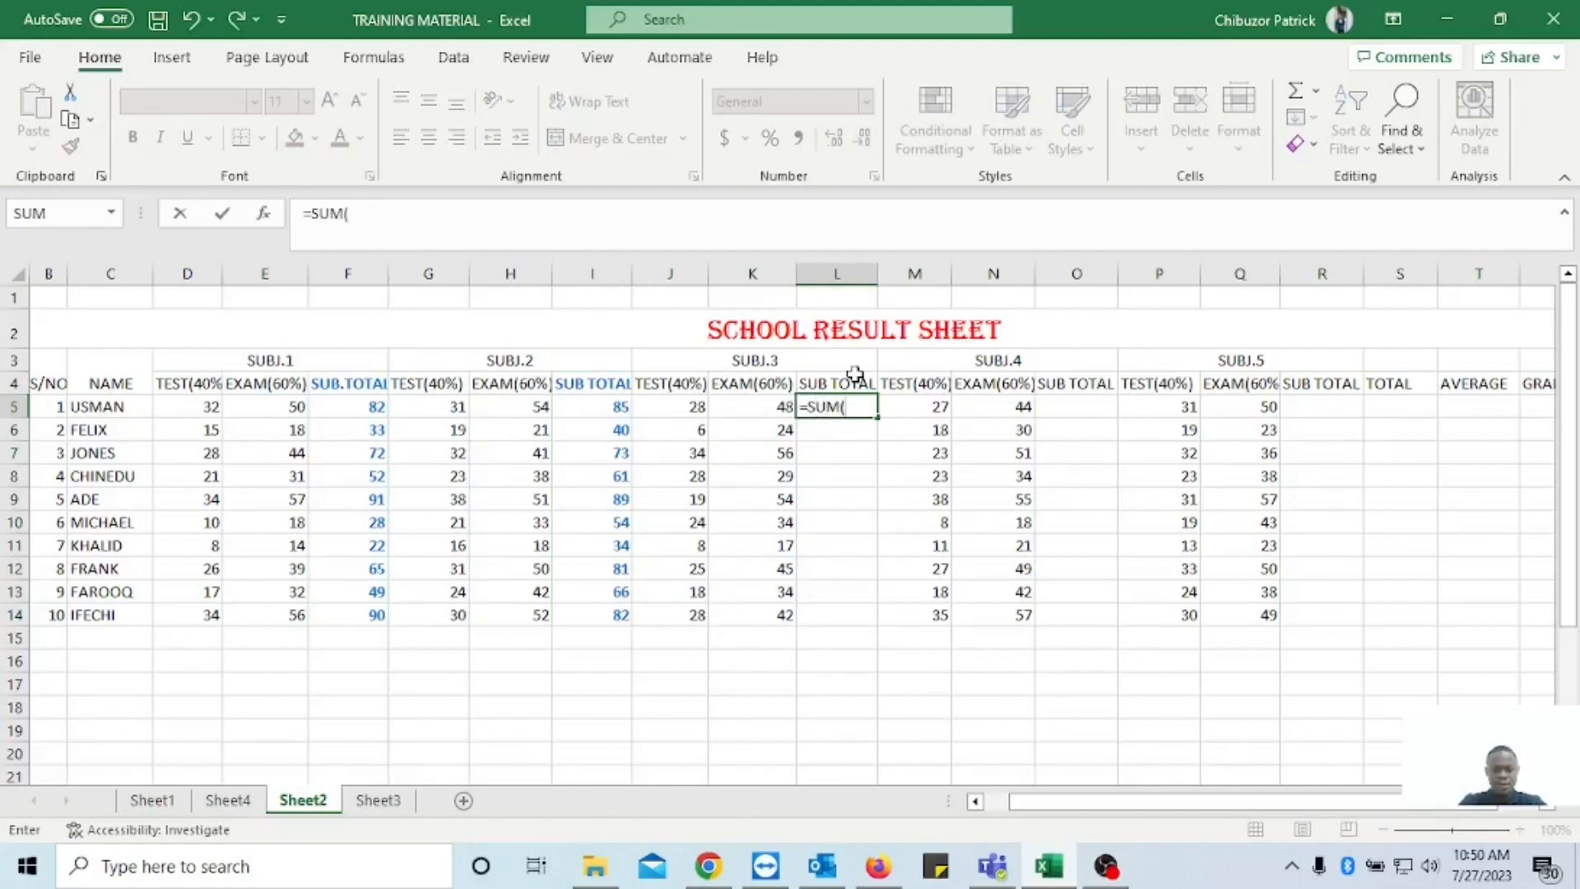
pyautogui.click(694, 411)
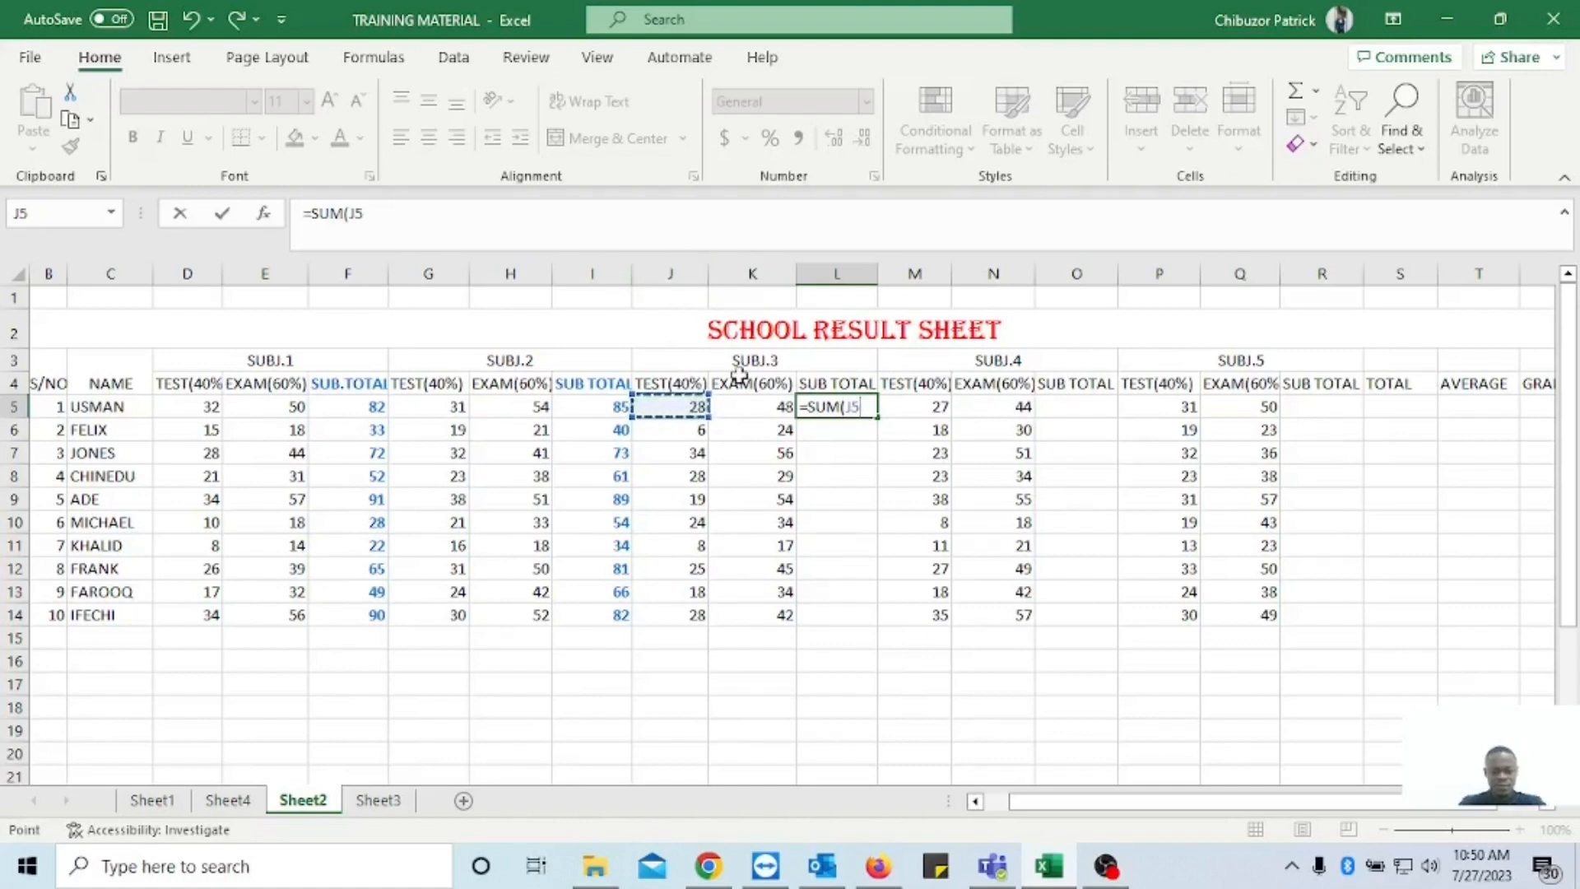
pyautogui.press('F8')
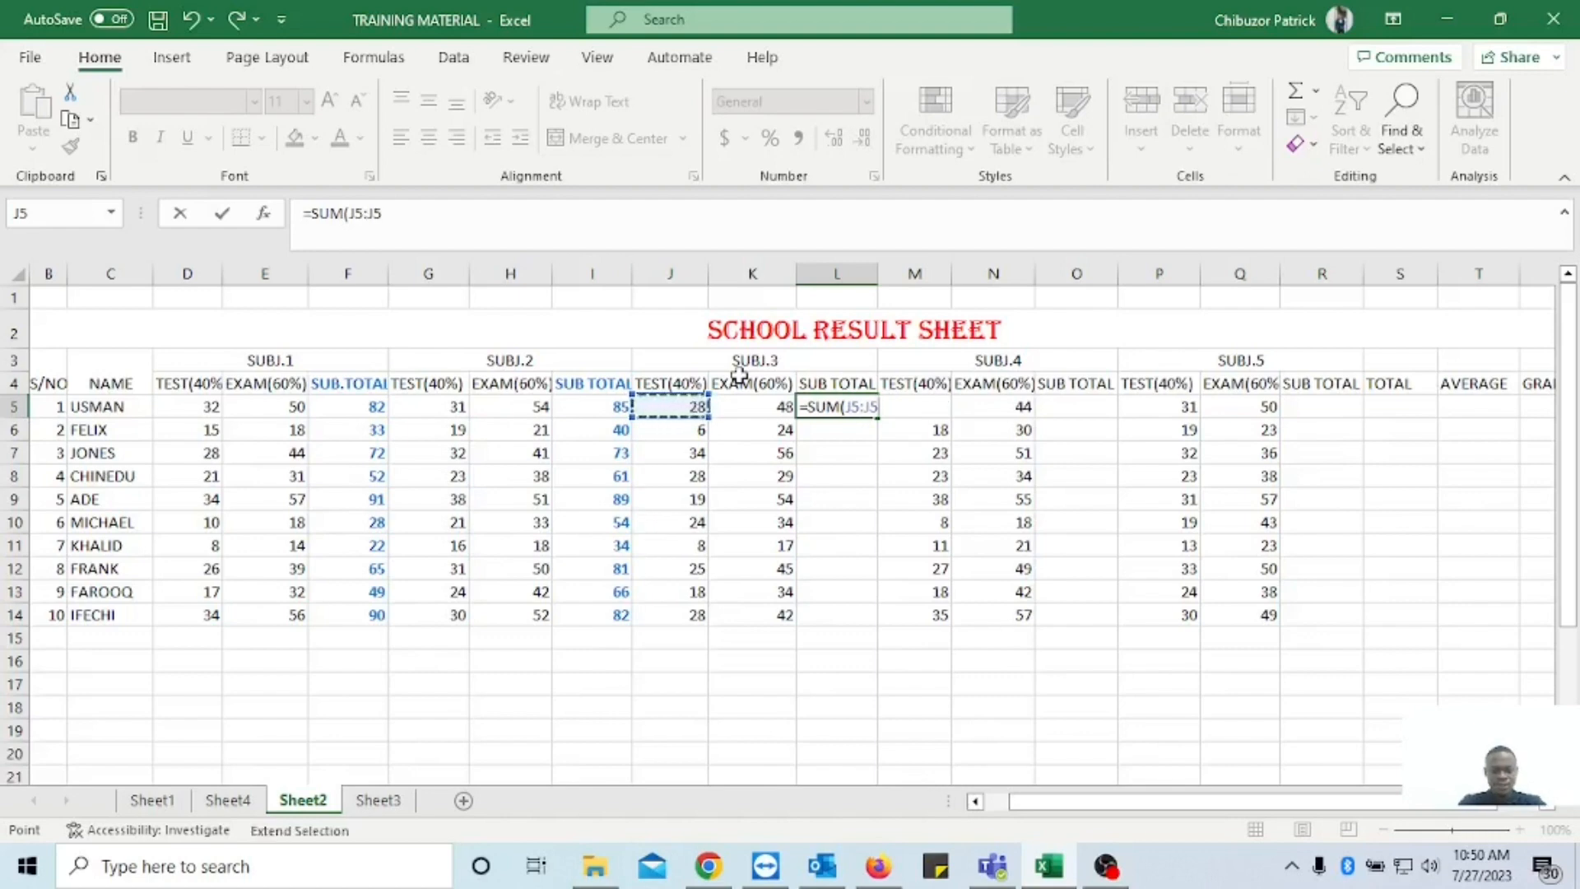
pyautogui.press('BackSpace')
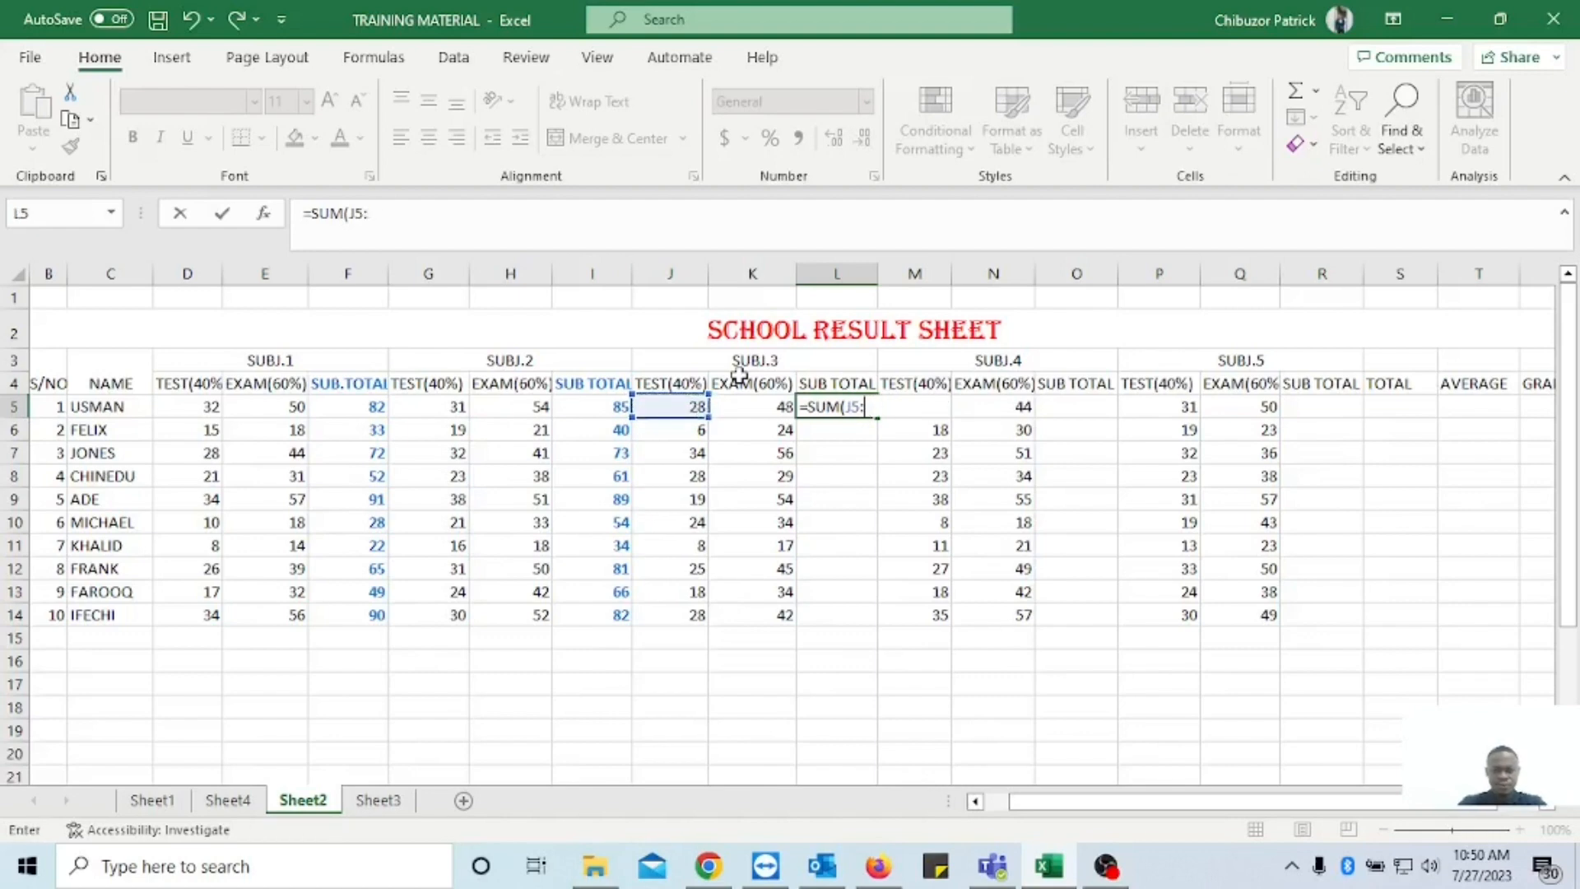
pyautogui.write('k%')
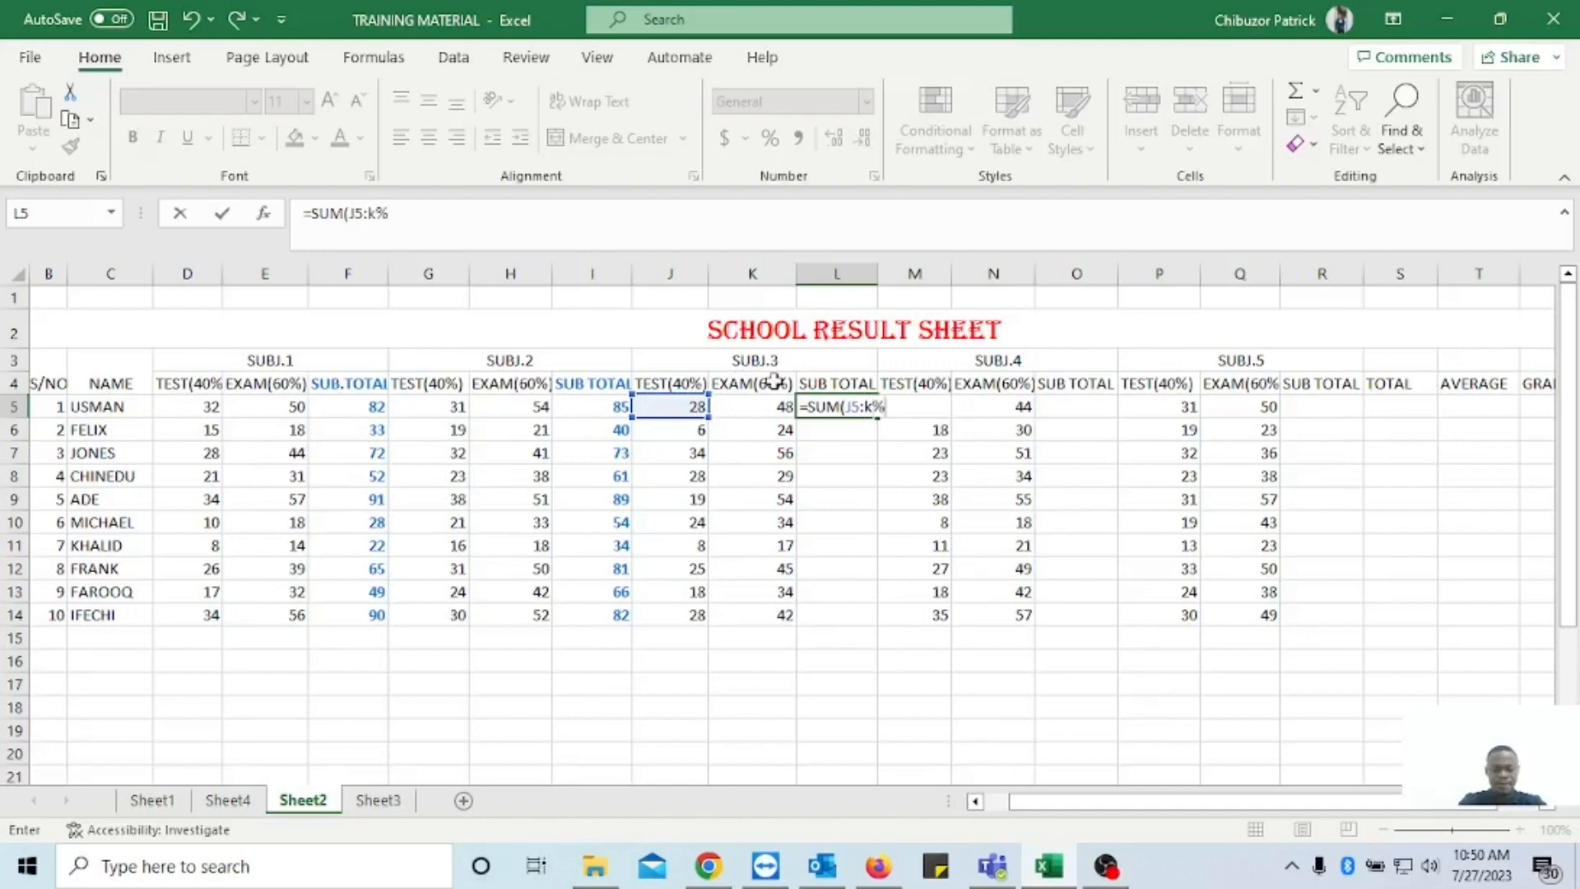
pyautogui.write('5')
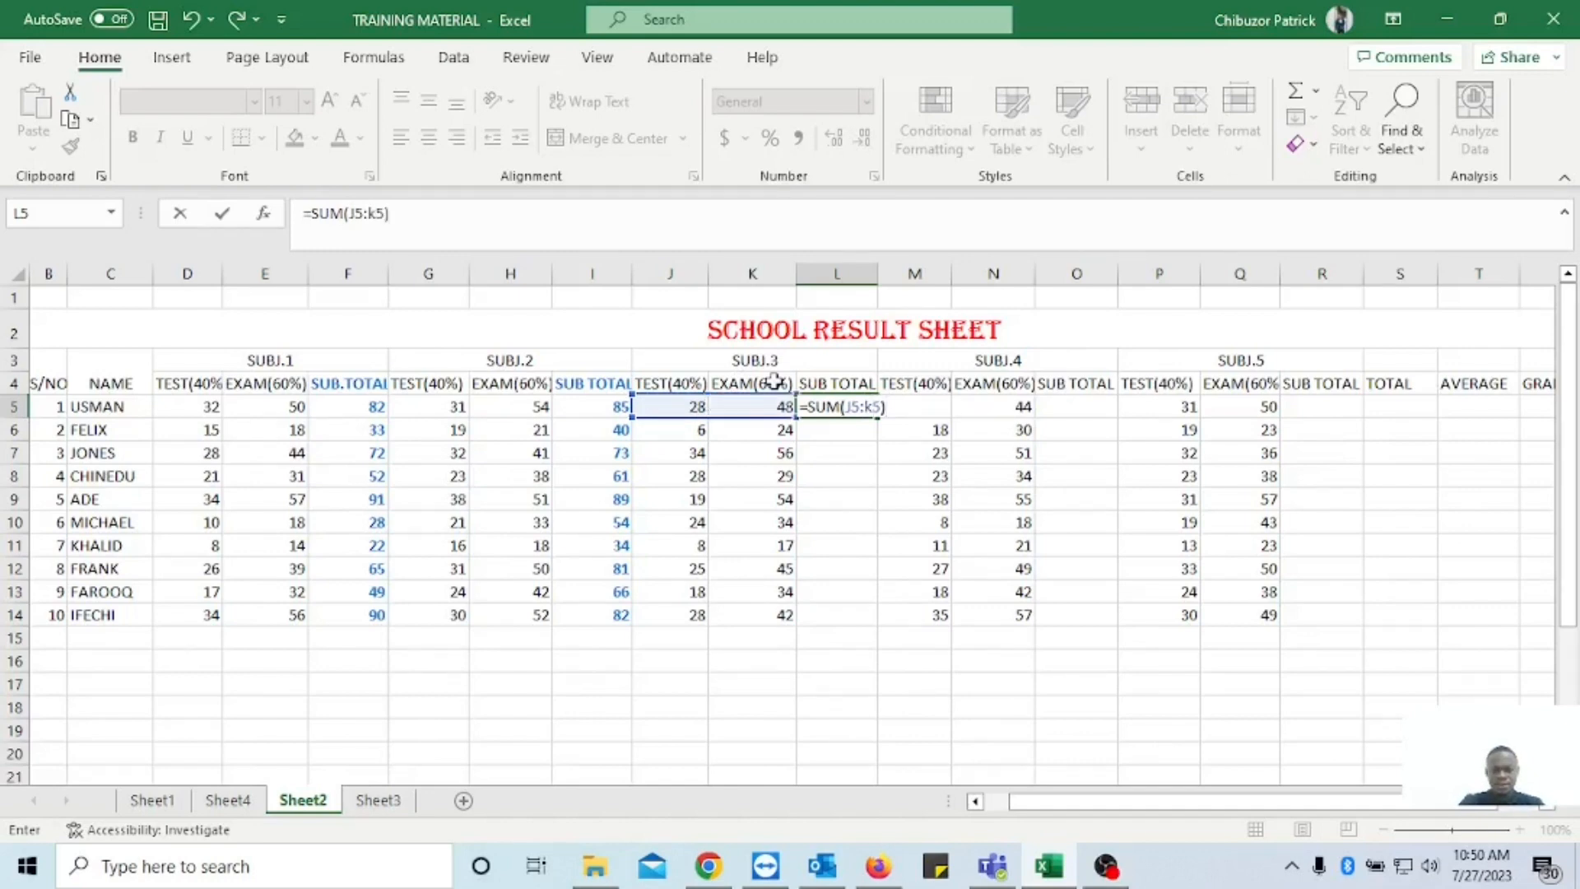
pyautogui.press('Return')
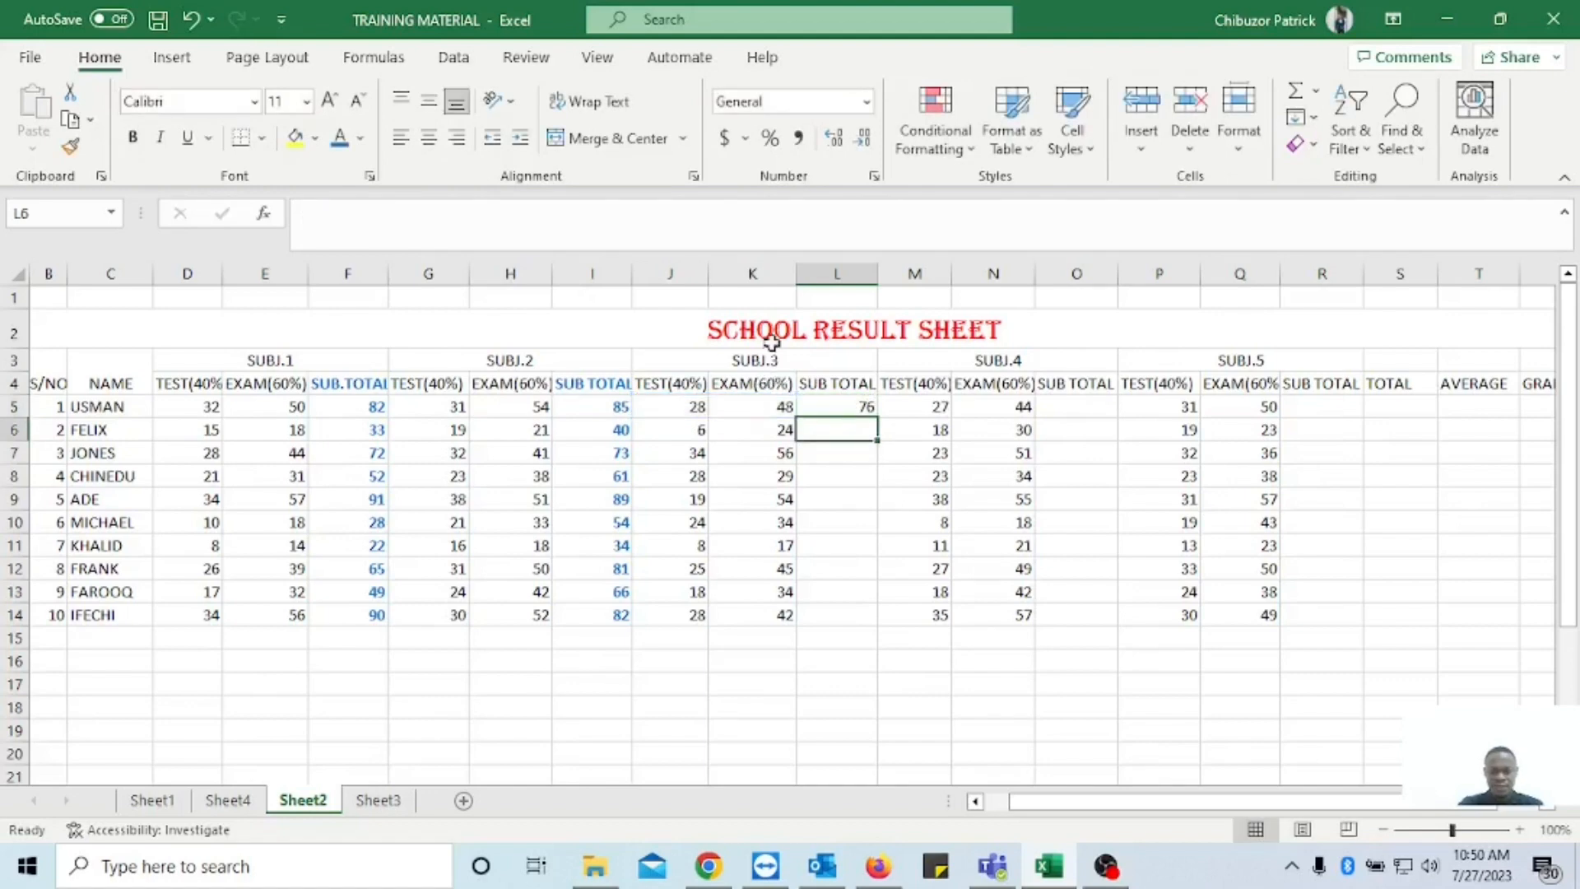
pyautogui.click(856, 407)
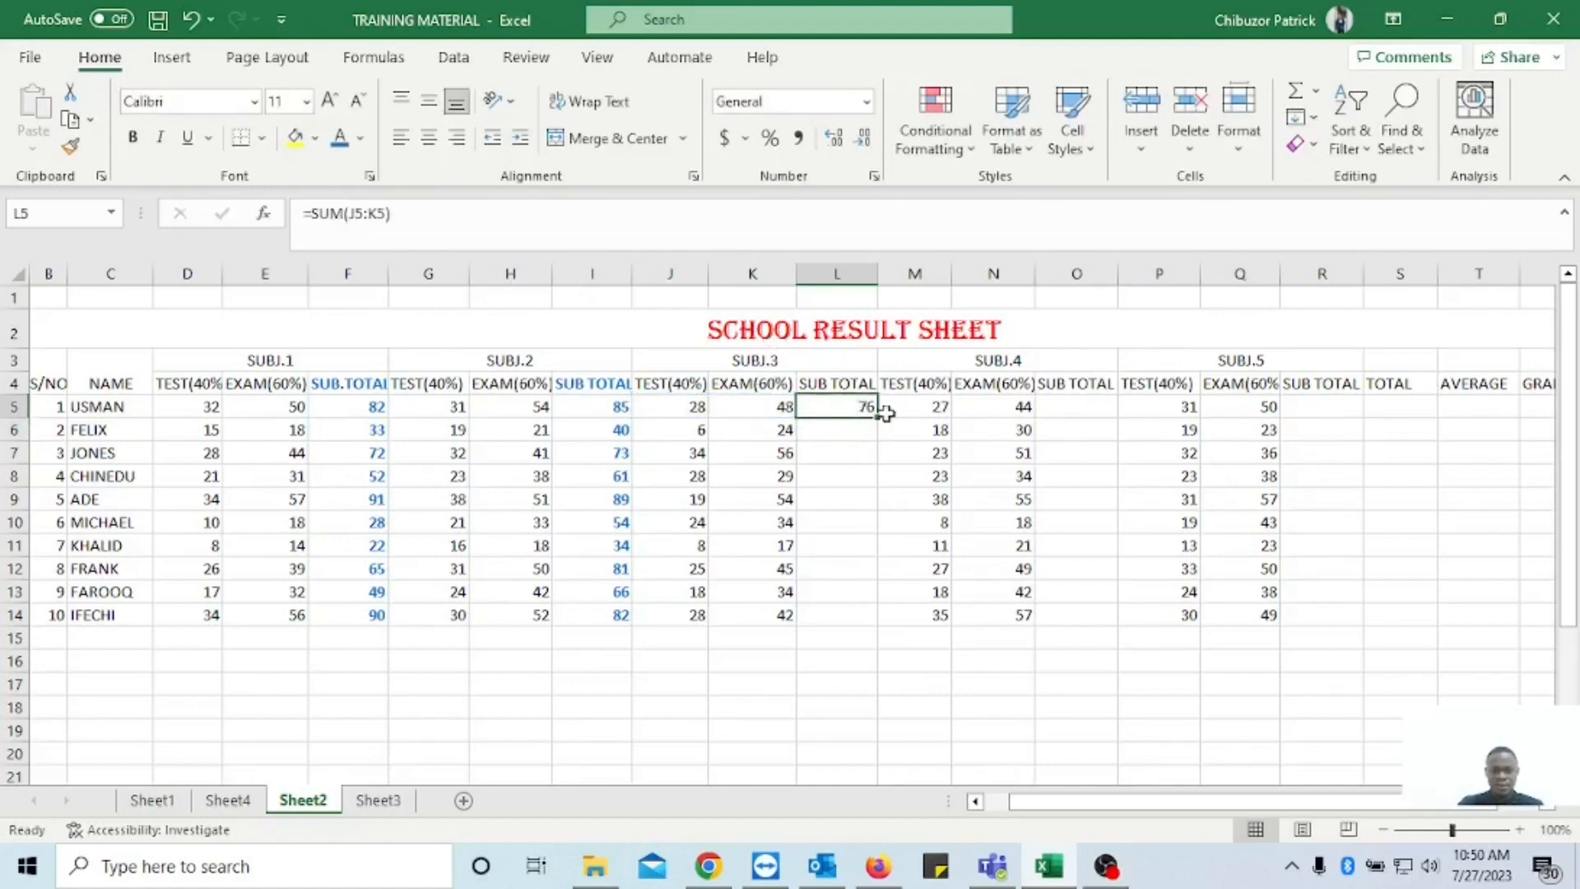
pyautogui.moveTo(878, 422); pyautogui.dragTo(875, 624)
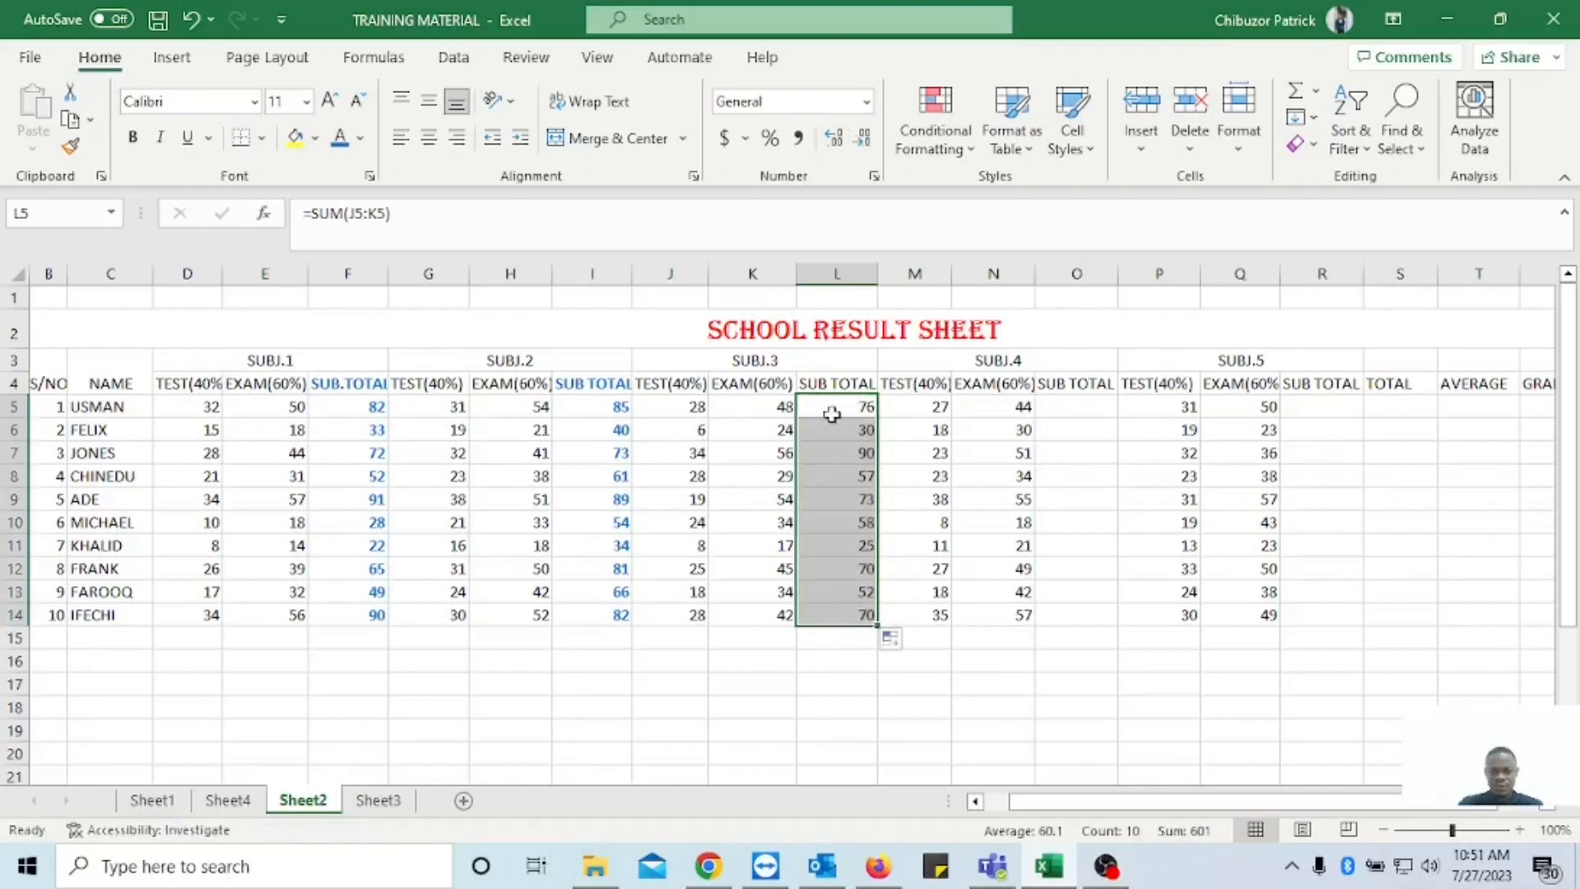
pyautogui.click(898, 474)
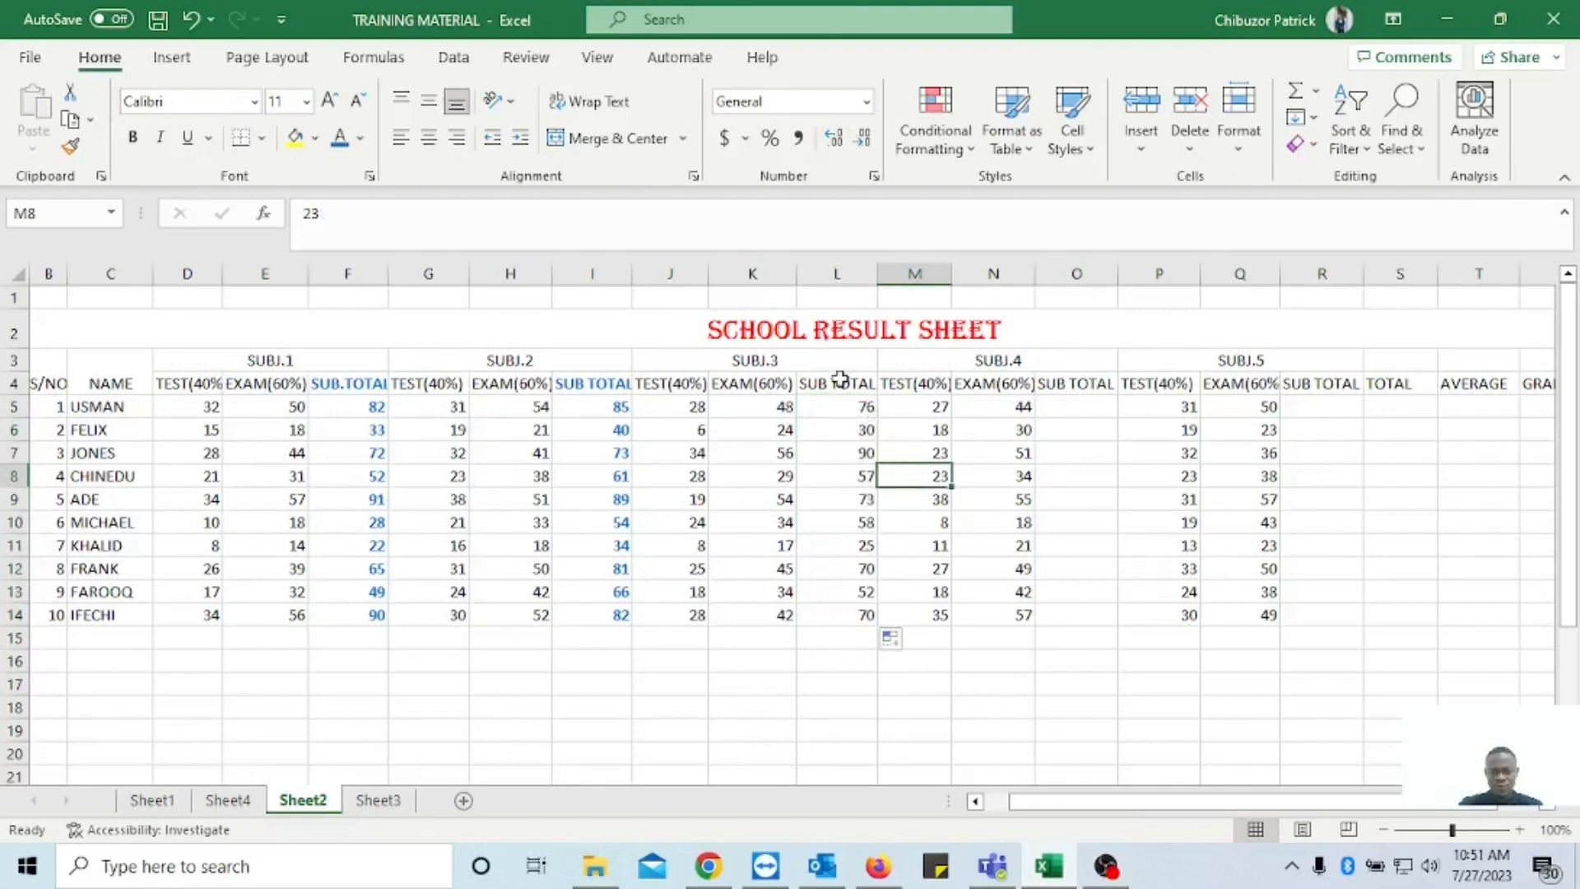
# Format the SUBJ.3 sub total column L4:L14, including its heading, in bold with the same blue font colour.
pyautogui.moveTo(837, 383); pyautogui.dragTo(850, 611)
pyautogui.click(342, 143)
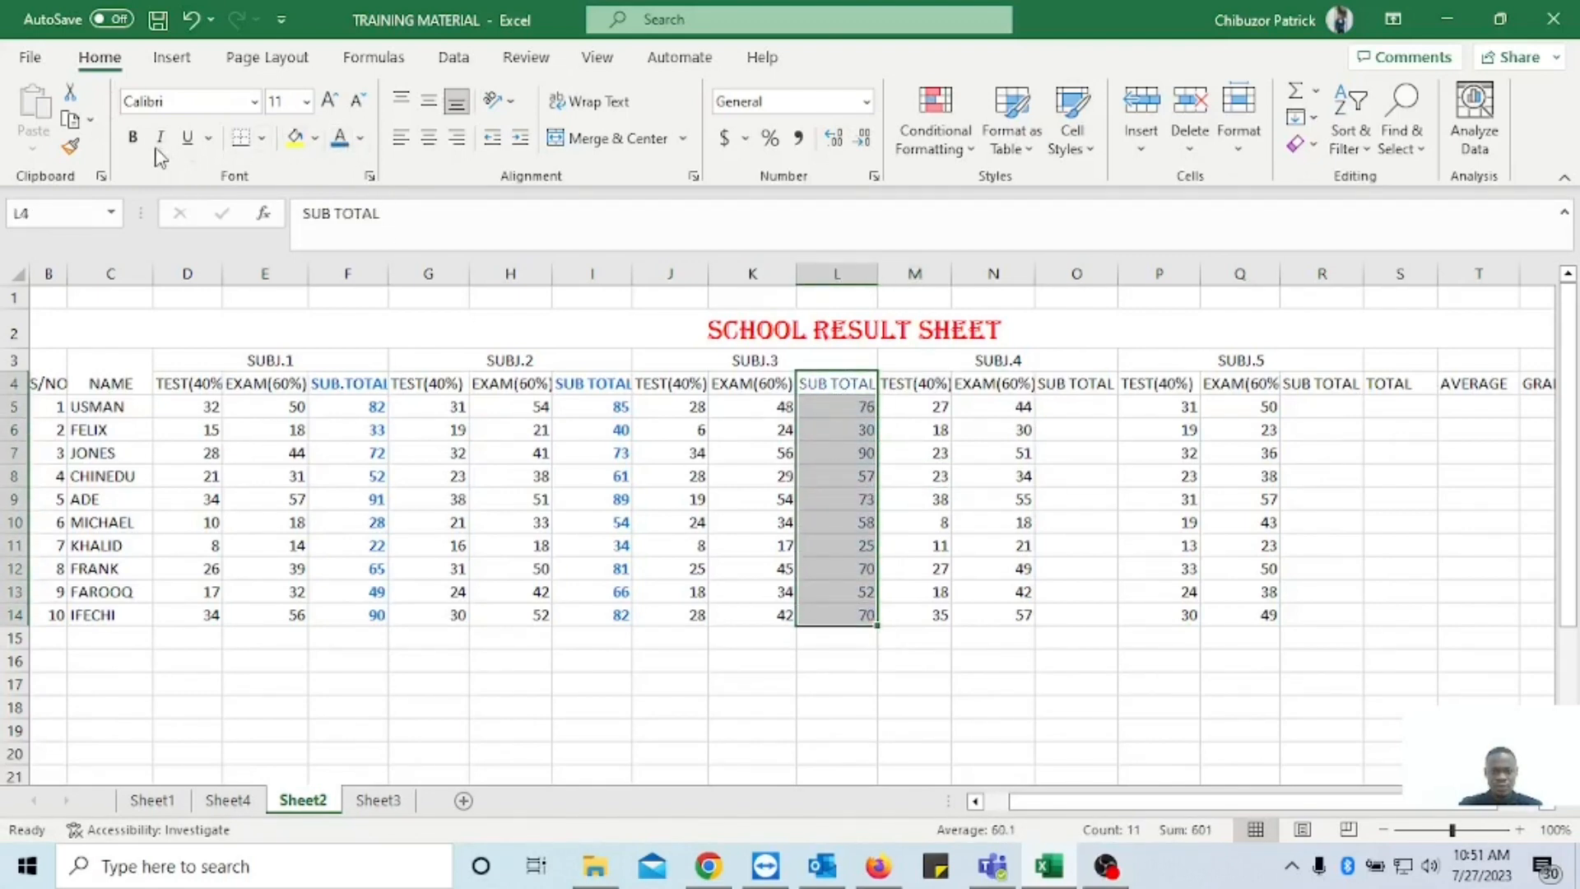
pyautogui.click(133, 136)
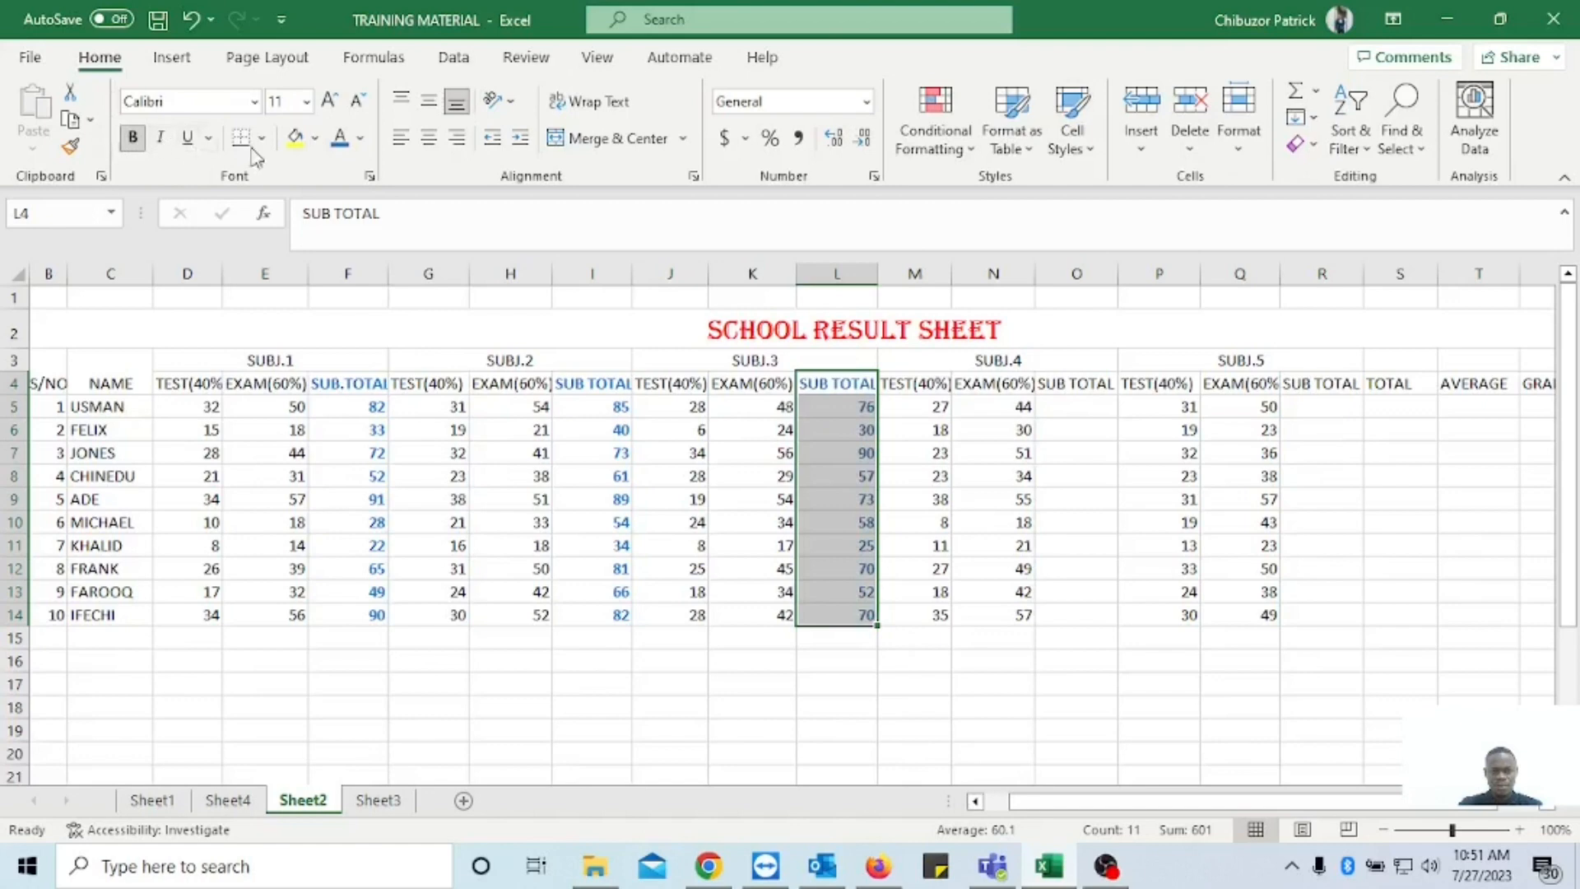
pyautogui.click(939, 426)
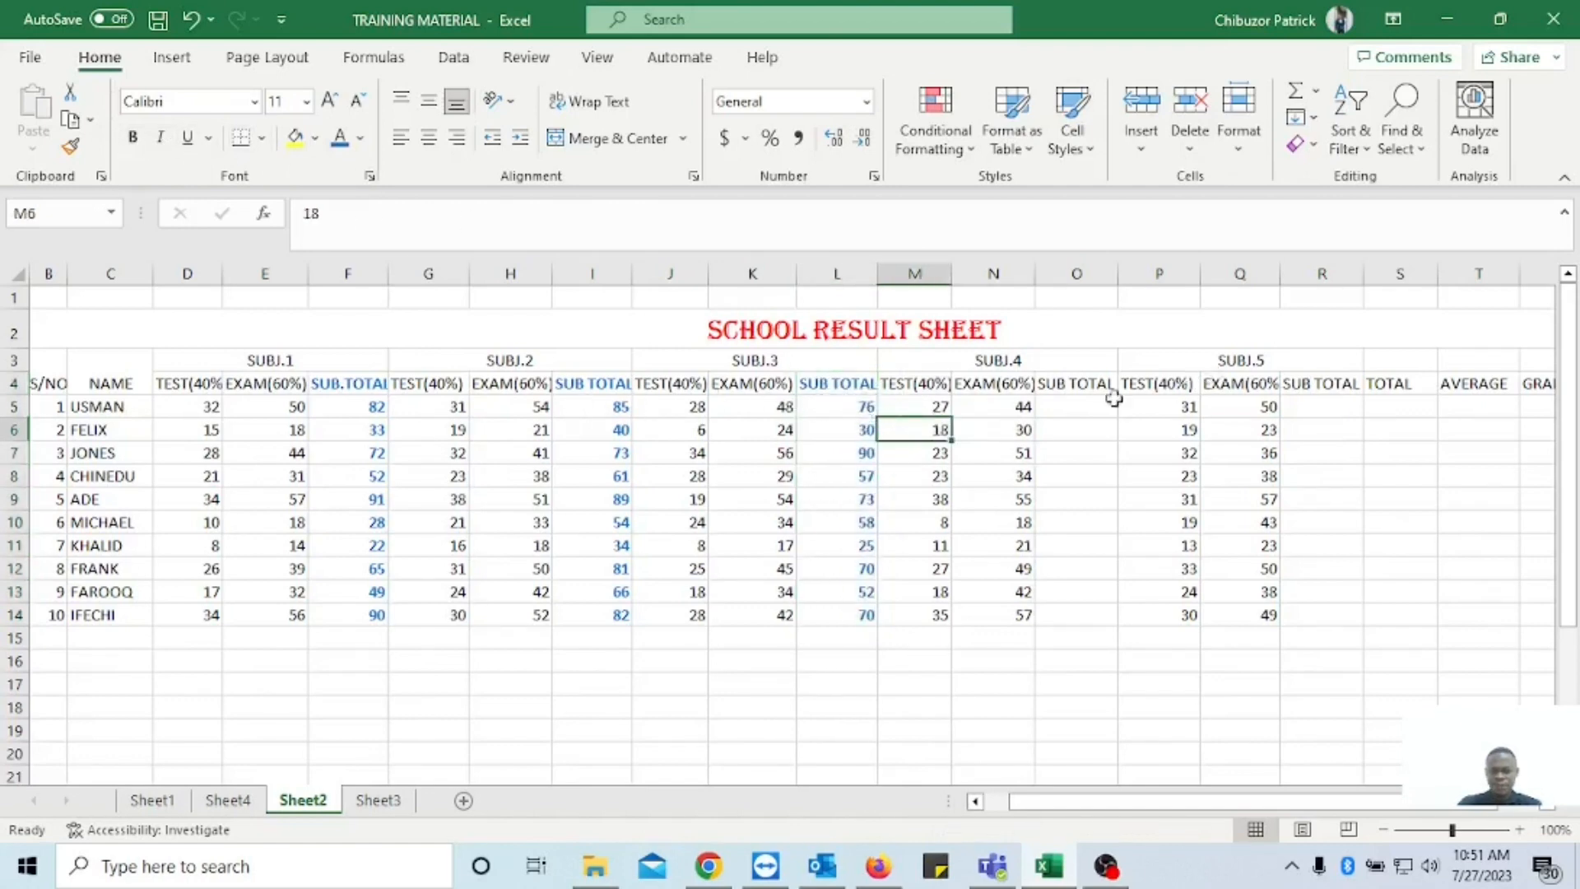
# Copy the SUBJ.3 sub total formula from L5 into O5 for SUBJ.4 and check which cells it adds.
pyautogui.click(830, 407)
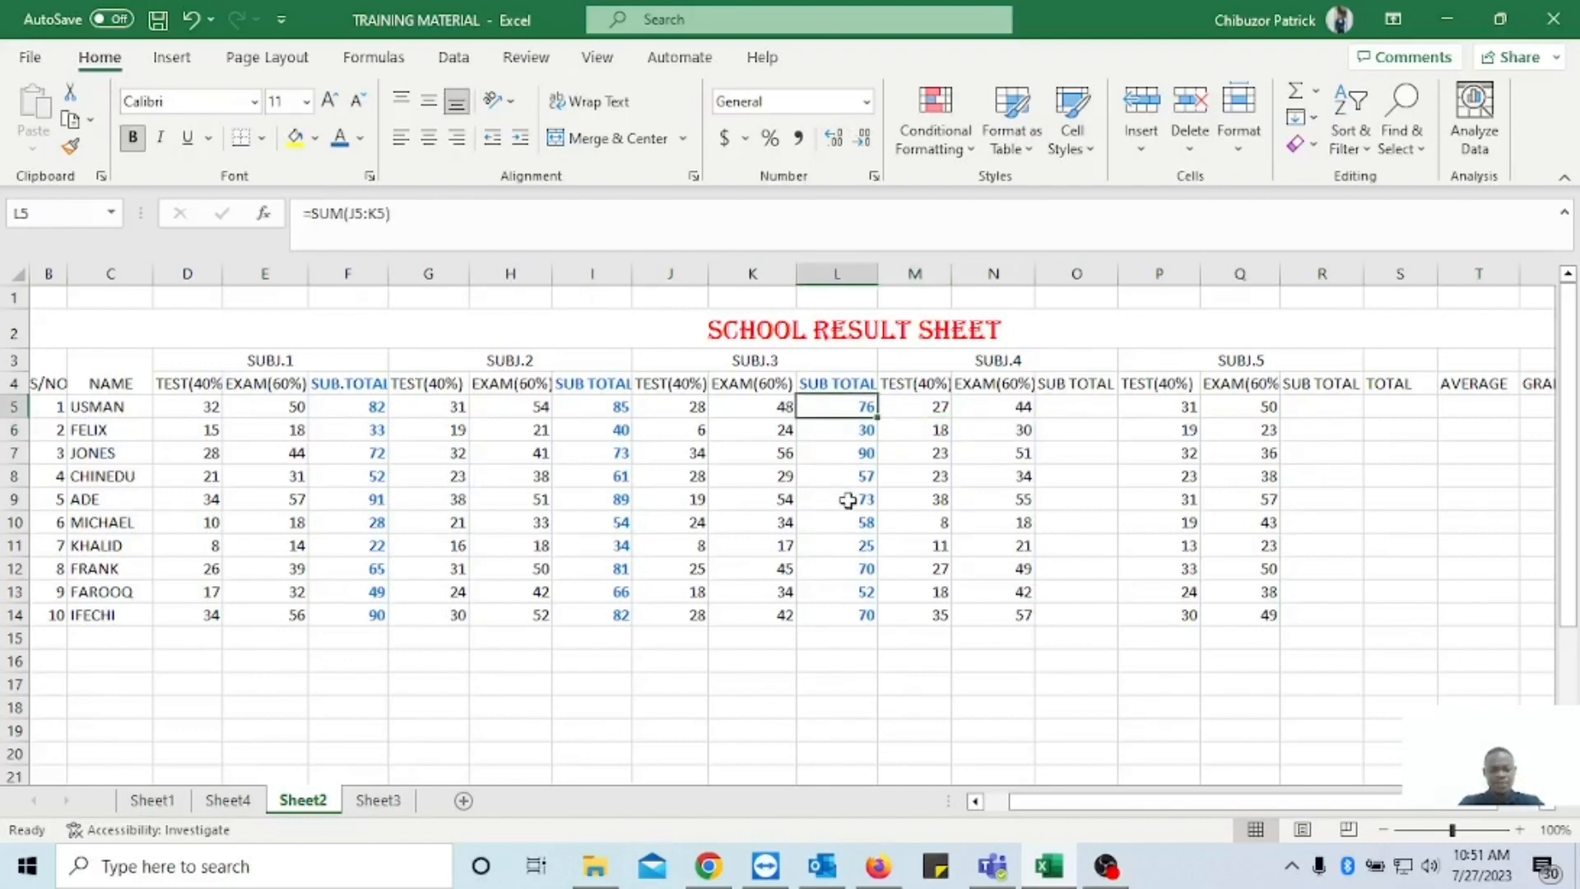
pyautogui.hotkey('ctrl', 'c')
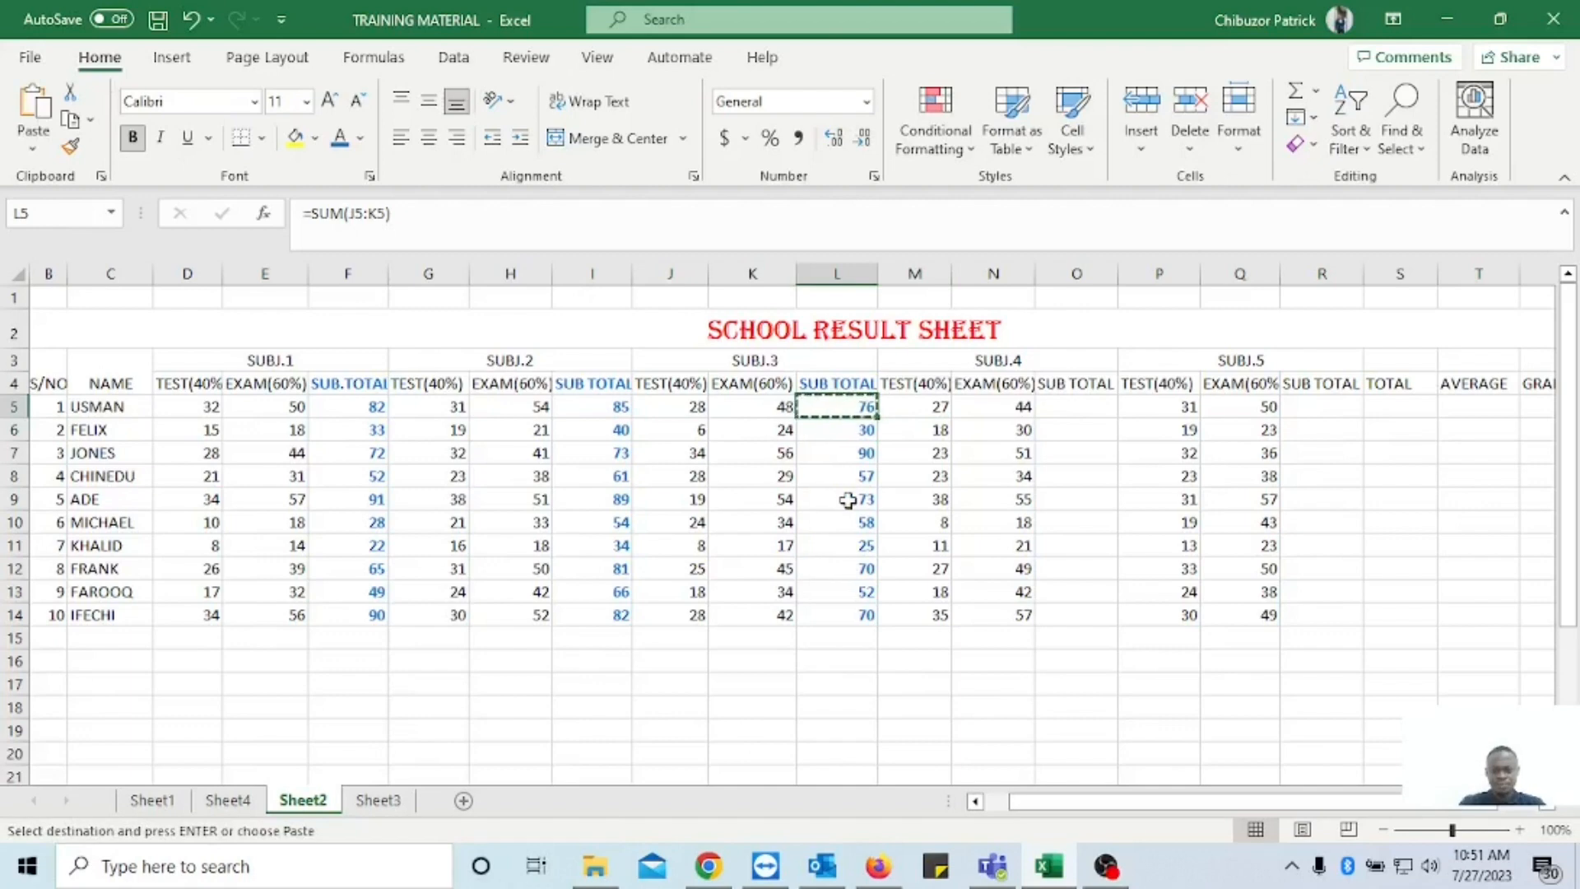
pyautogui.click(1066, 407)
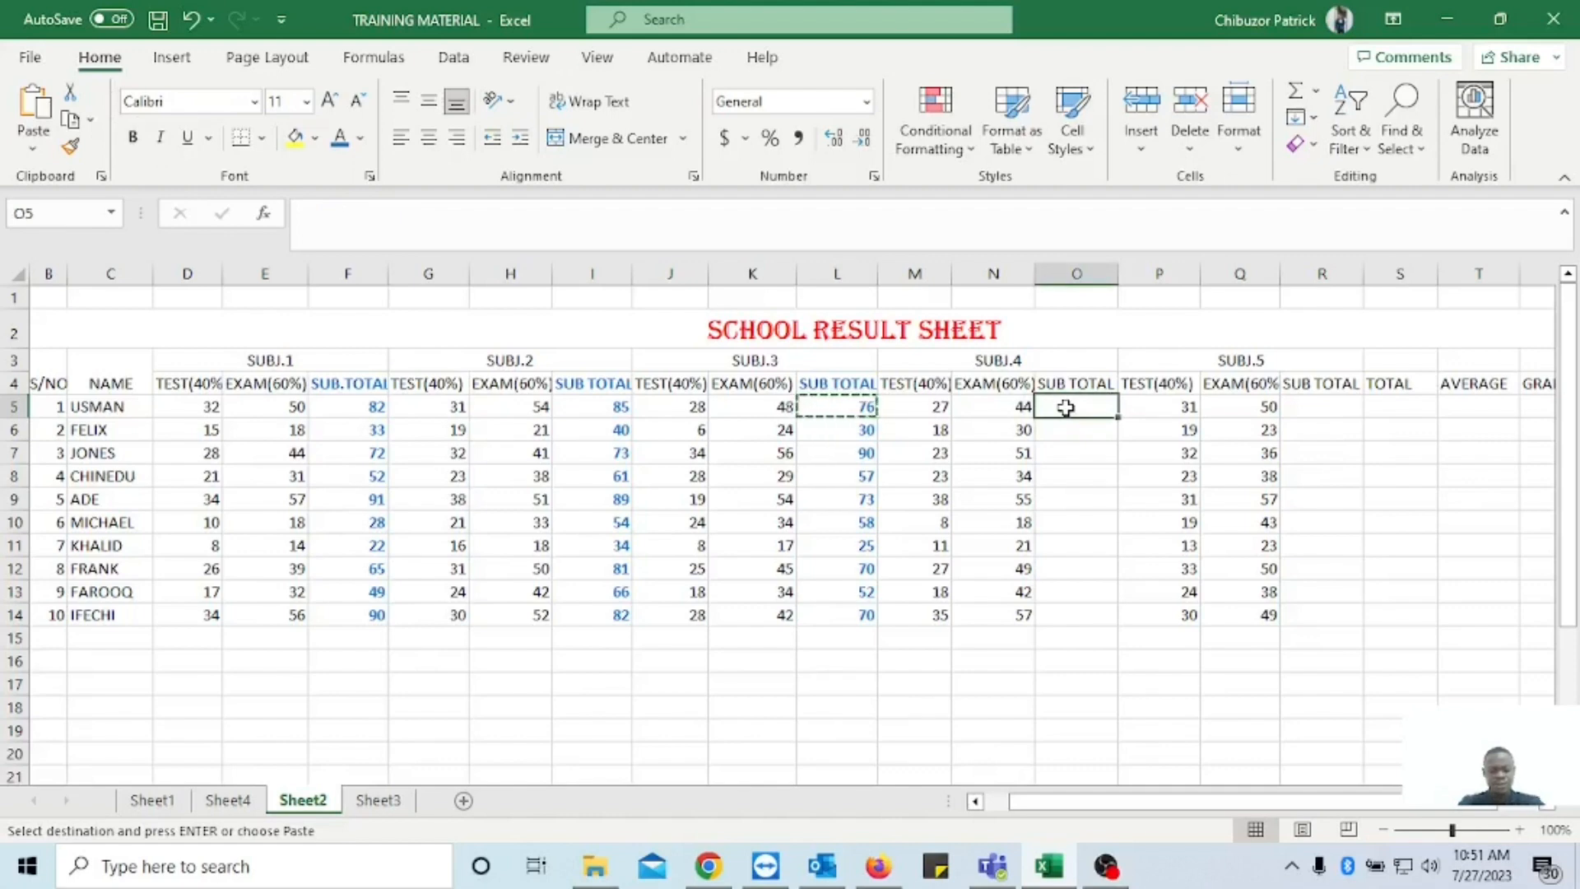
pyautogui.hotkey('ctrl', 'v')
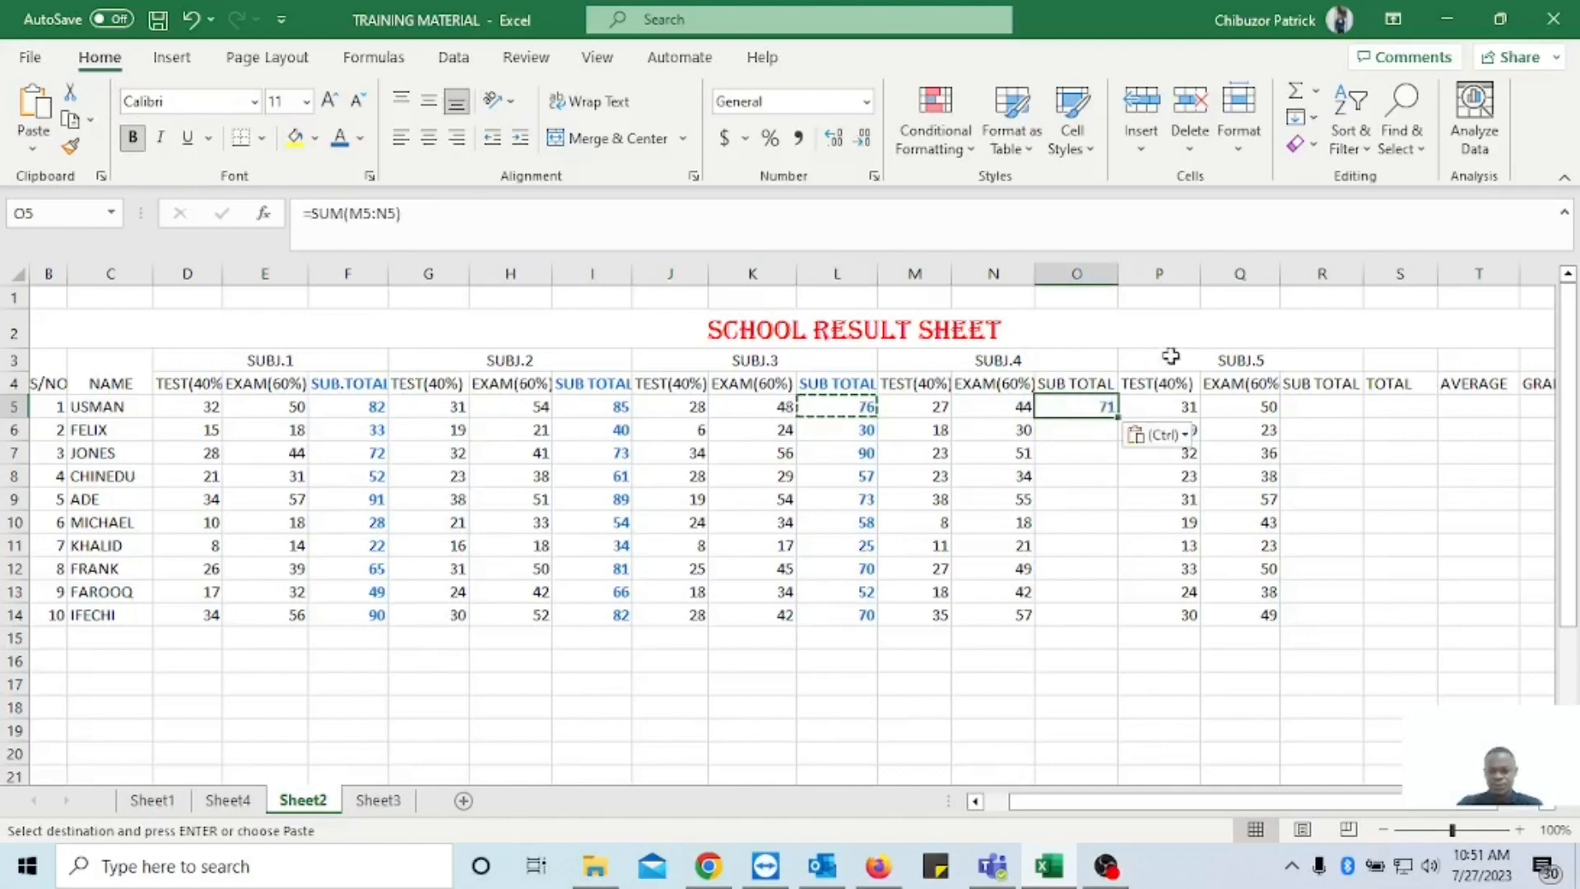
pyautogui.click(1077, 450)
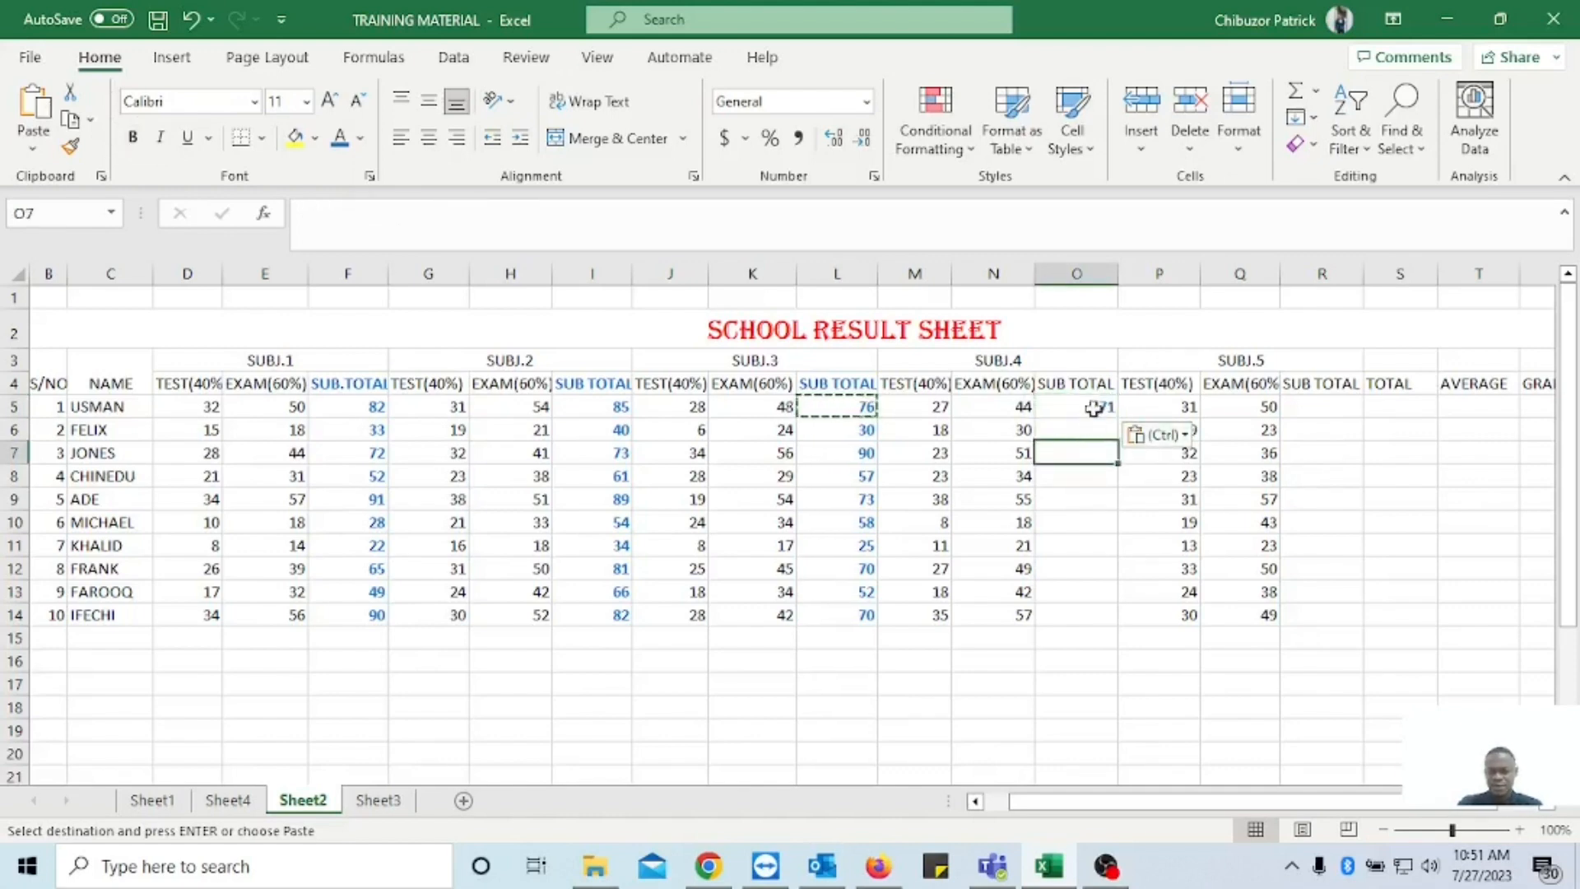
pyautogui.click(1090, 409)
pyautogui.doubleClick(1080, 408)
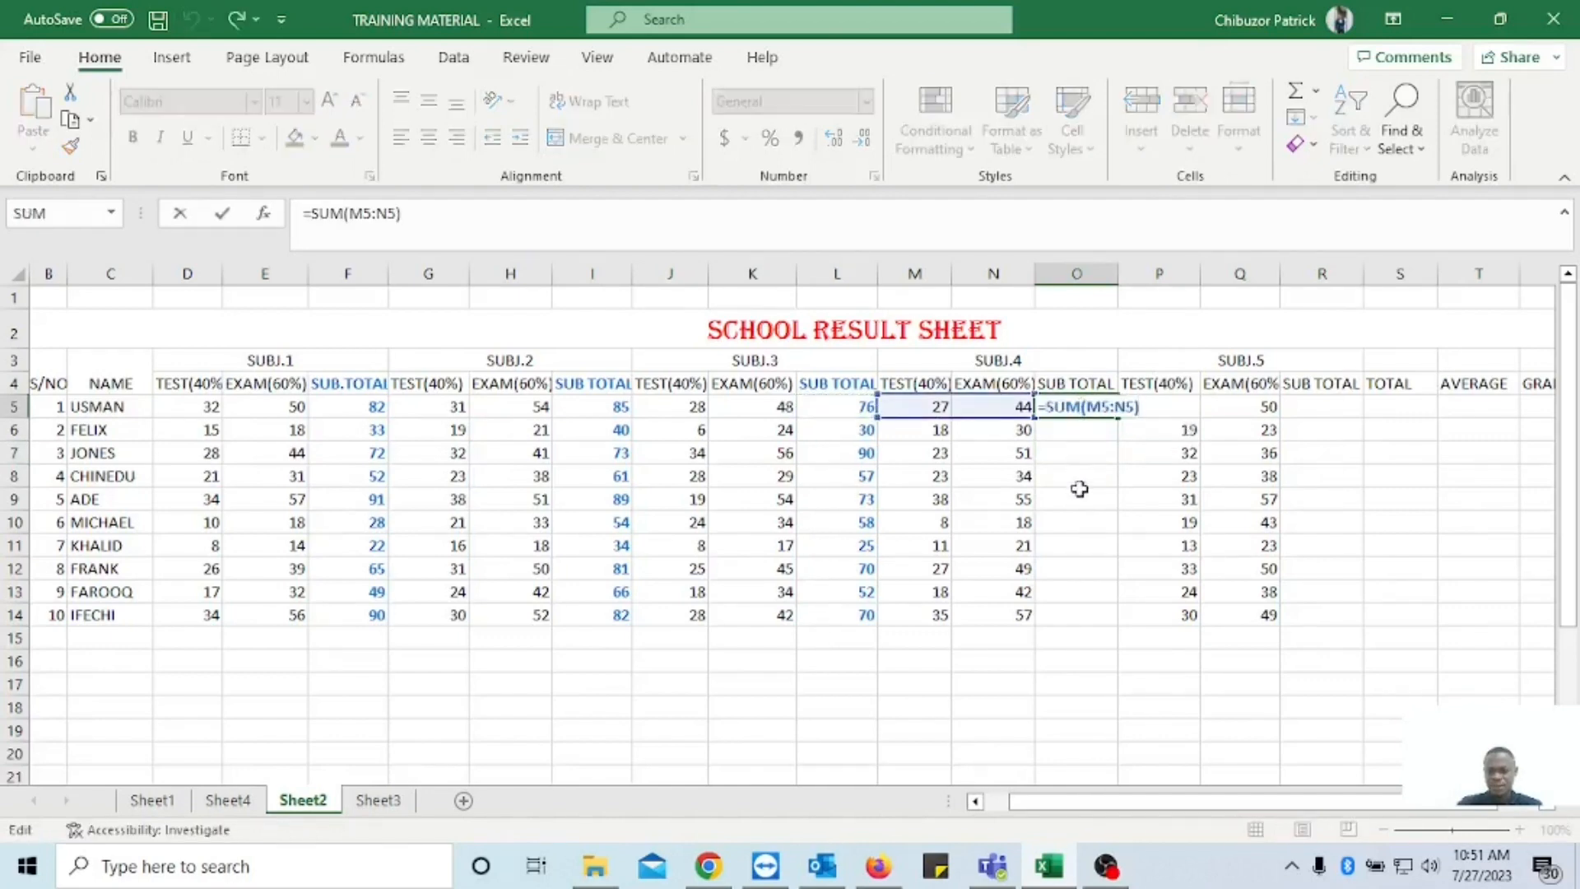
pyautogui.press('Return')
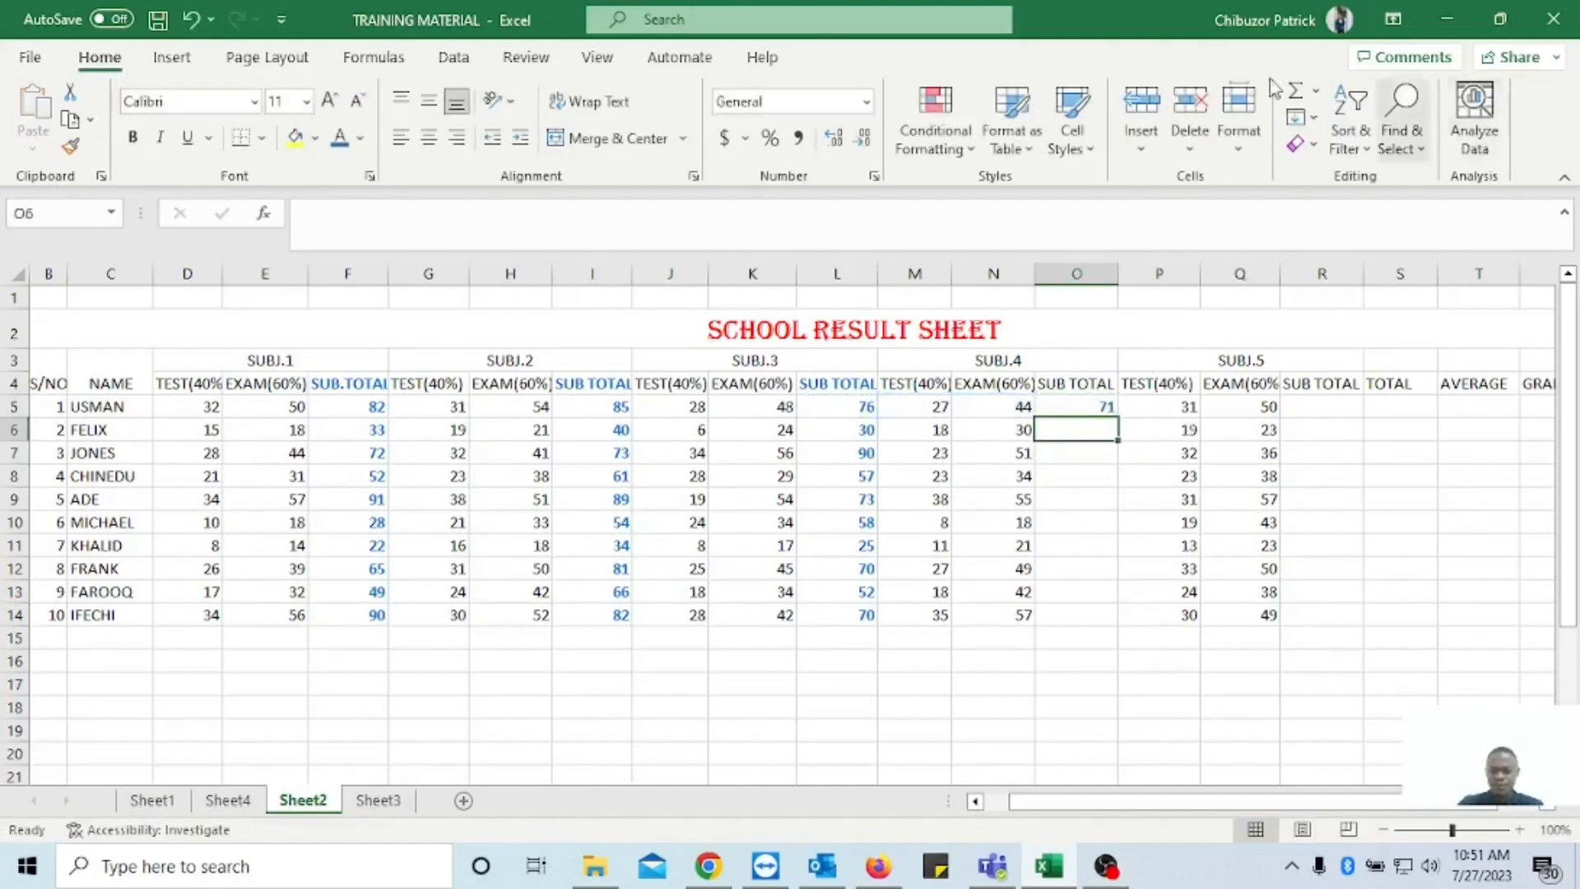
# Fill the SUBJ.4 sub total formula from O5 down to O14.
pyautogui.click(1310, 406)
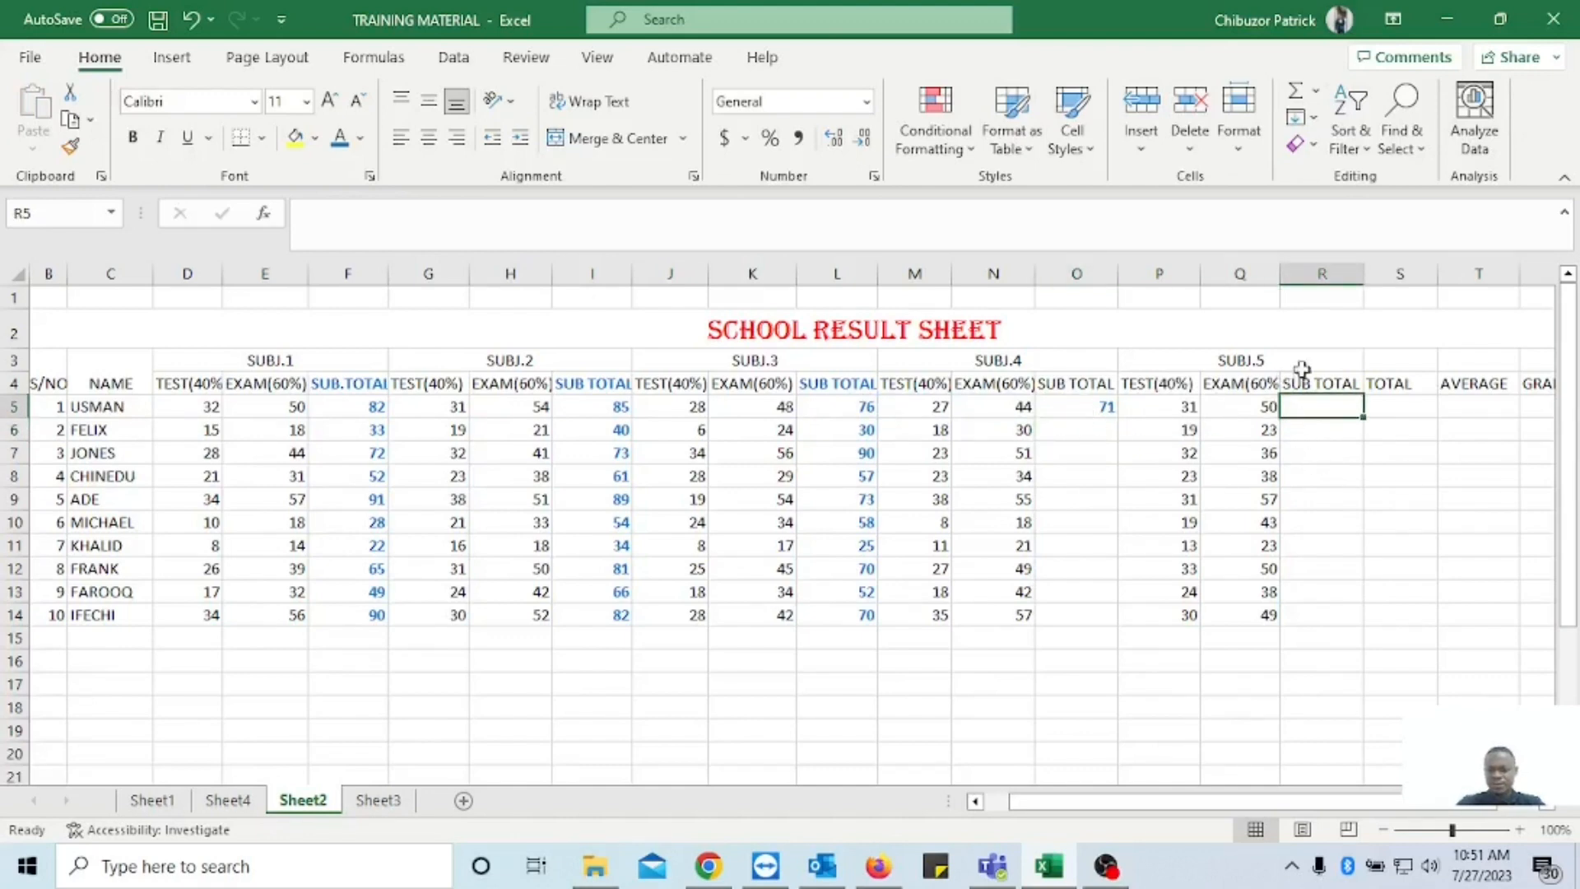
pyautogui.click(1095, 430)
pyautogui.click(1099, 407)
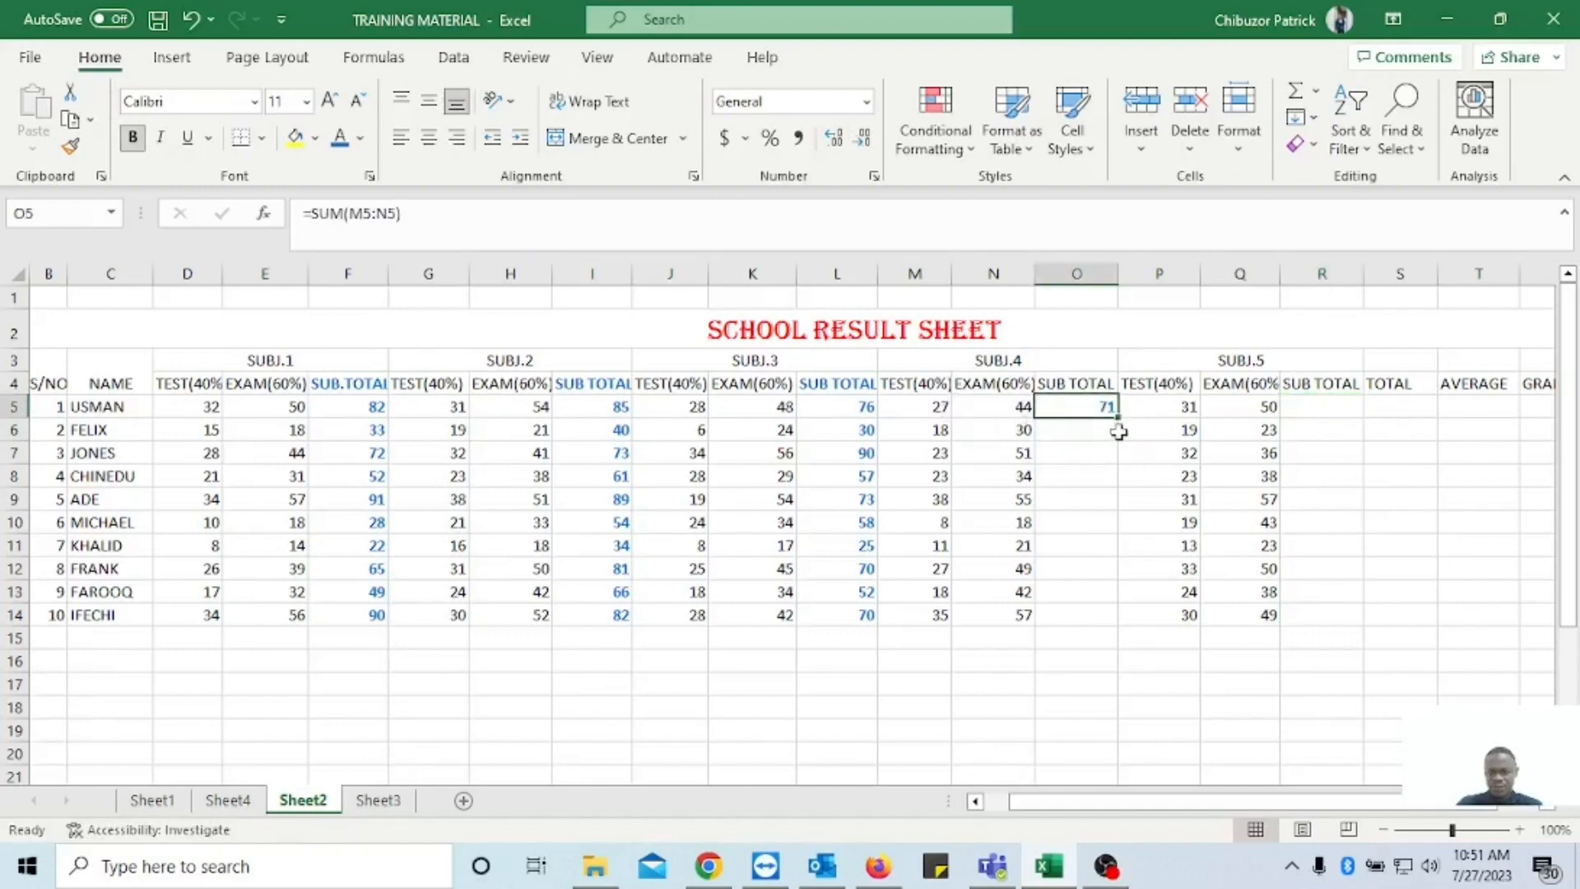
pyautogui.moveTo(1120, 421); pyautogui.dragTo(1120, 619)
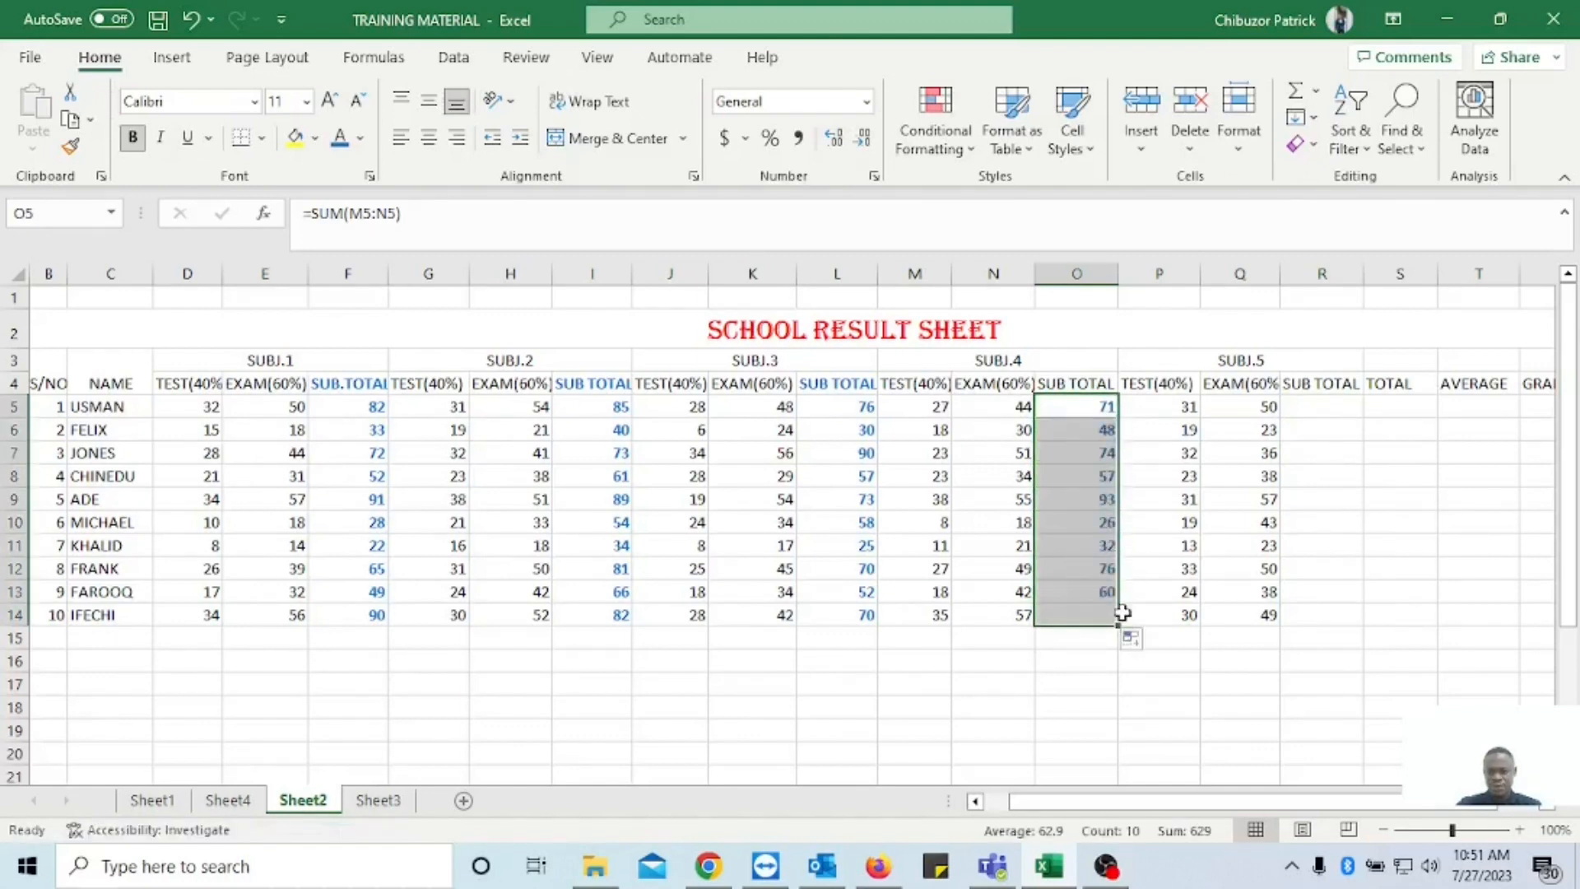
# Copy the sub total formula from O5 into R5 for SUBJ.5 and fill it down to R14.
pyautogui.click(1055, 411)
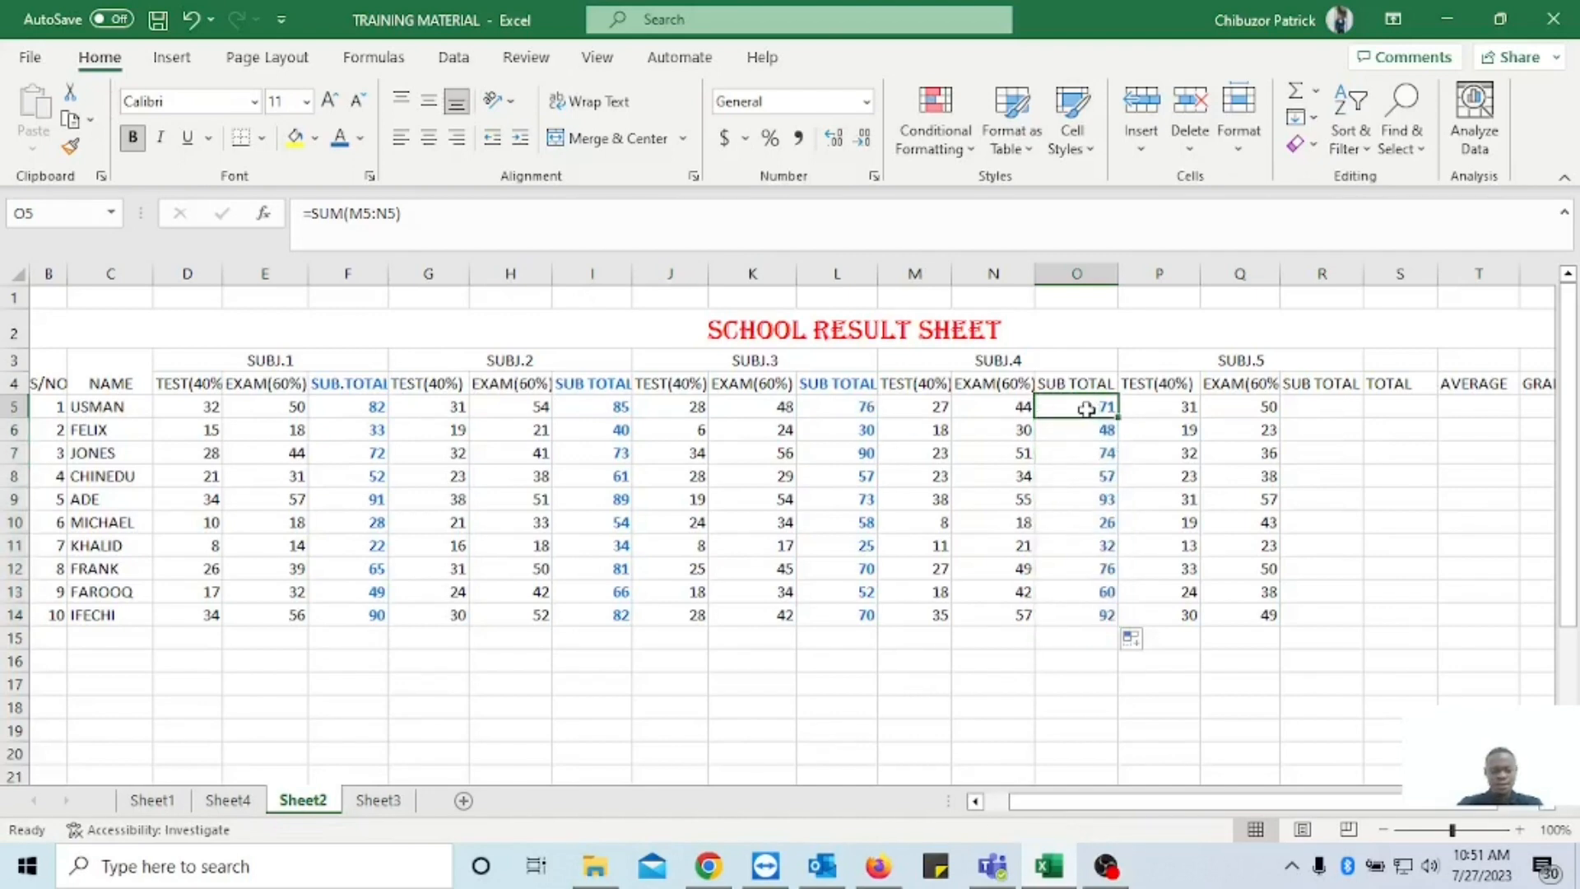
pyautogui.hotkey('ctrl', 'c')
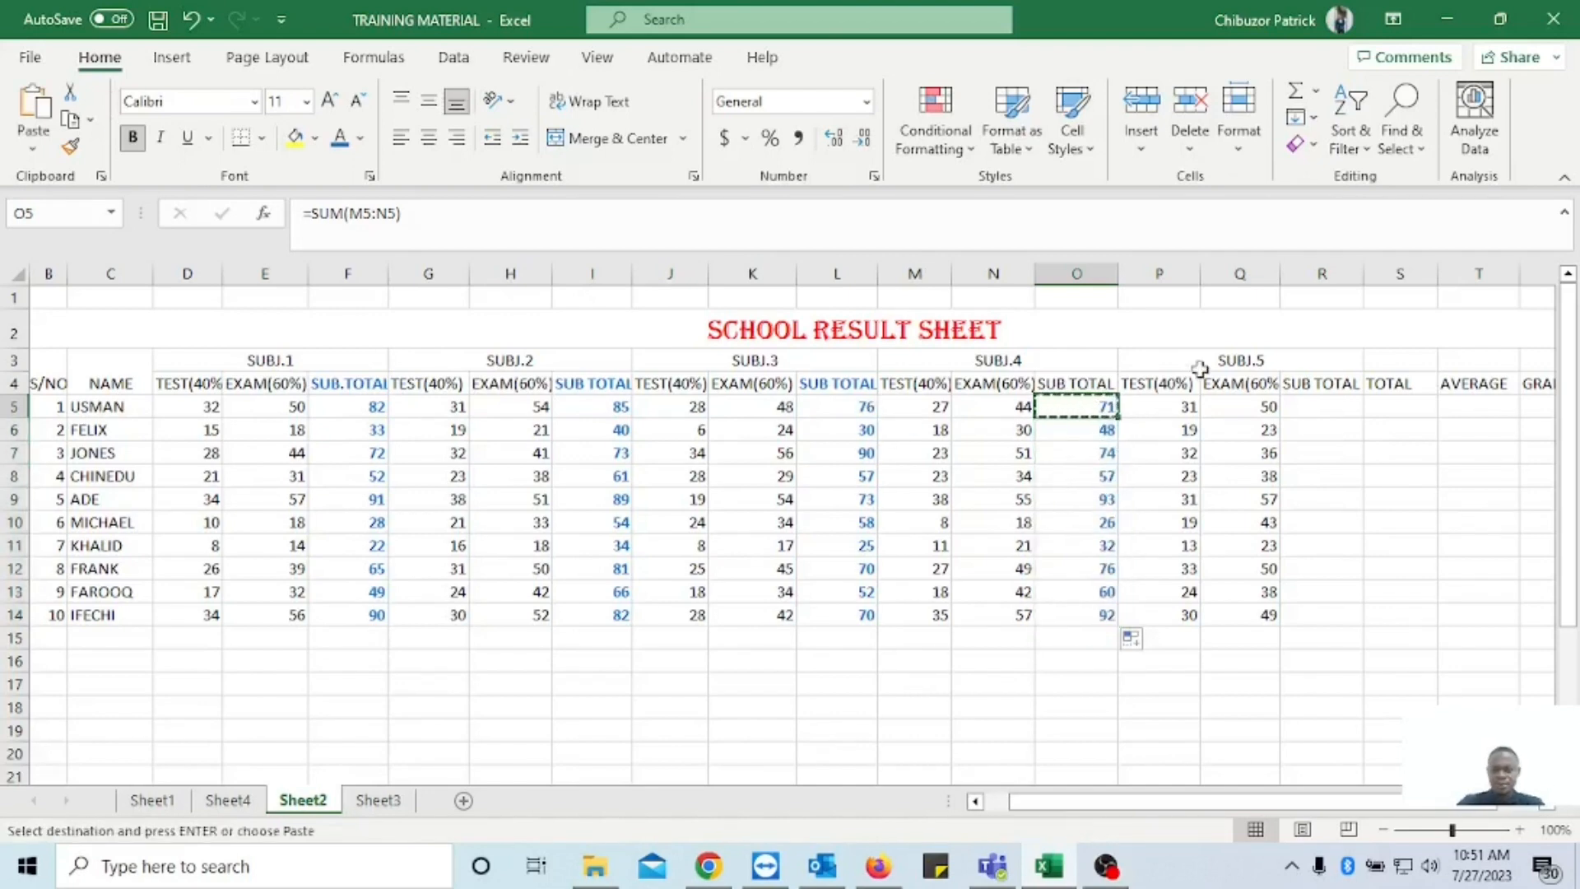
pyautogui.click(1323, 406)
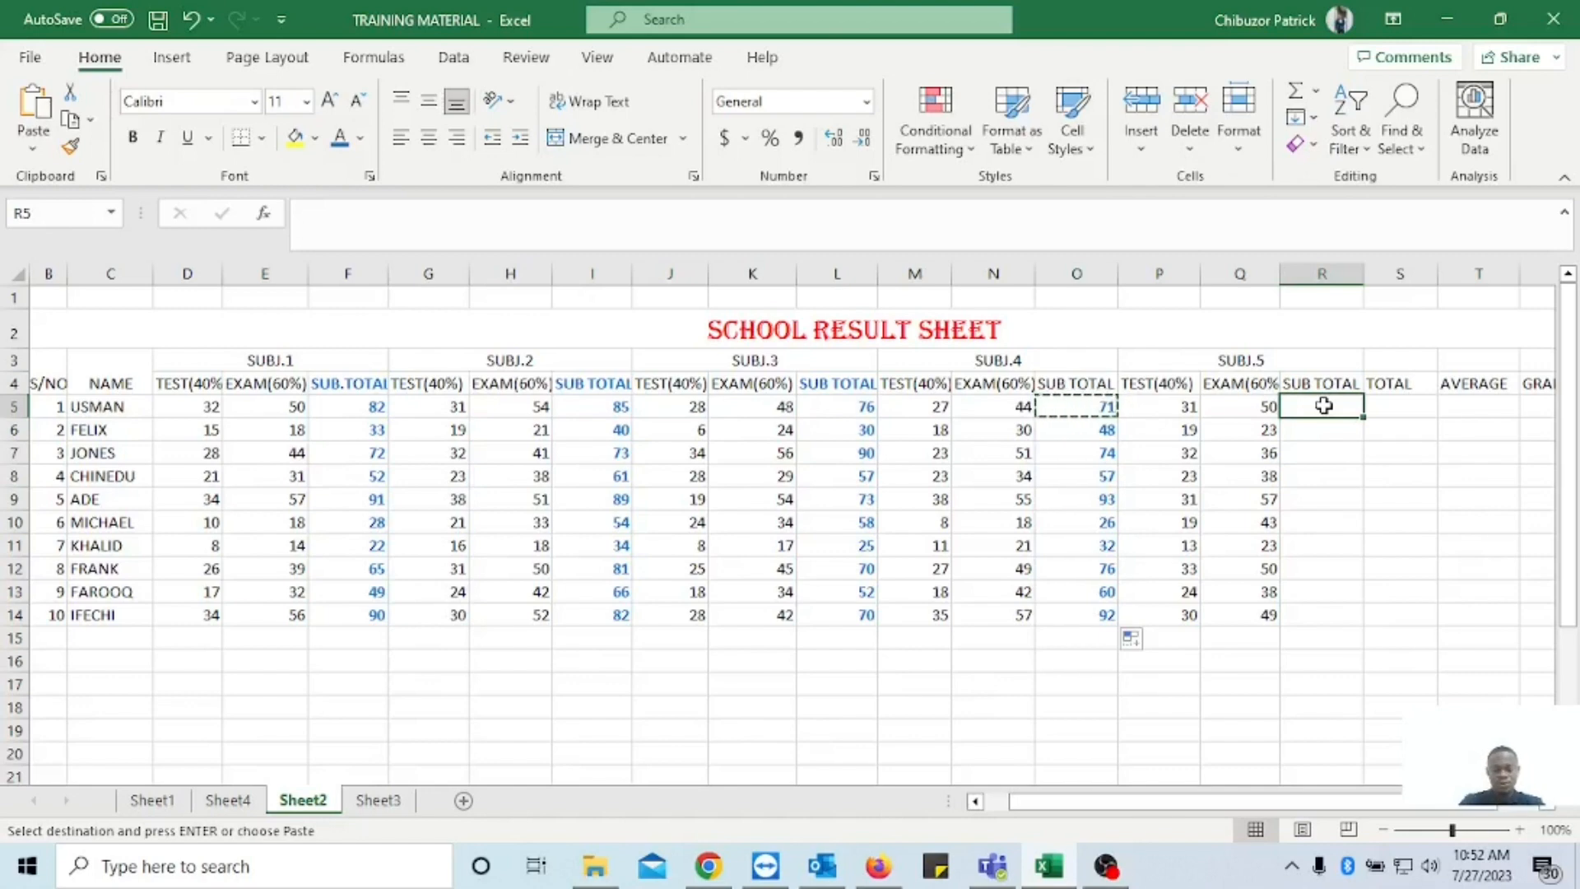
pyautogui.hotkey('ctrl', 'v')
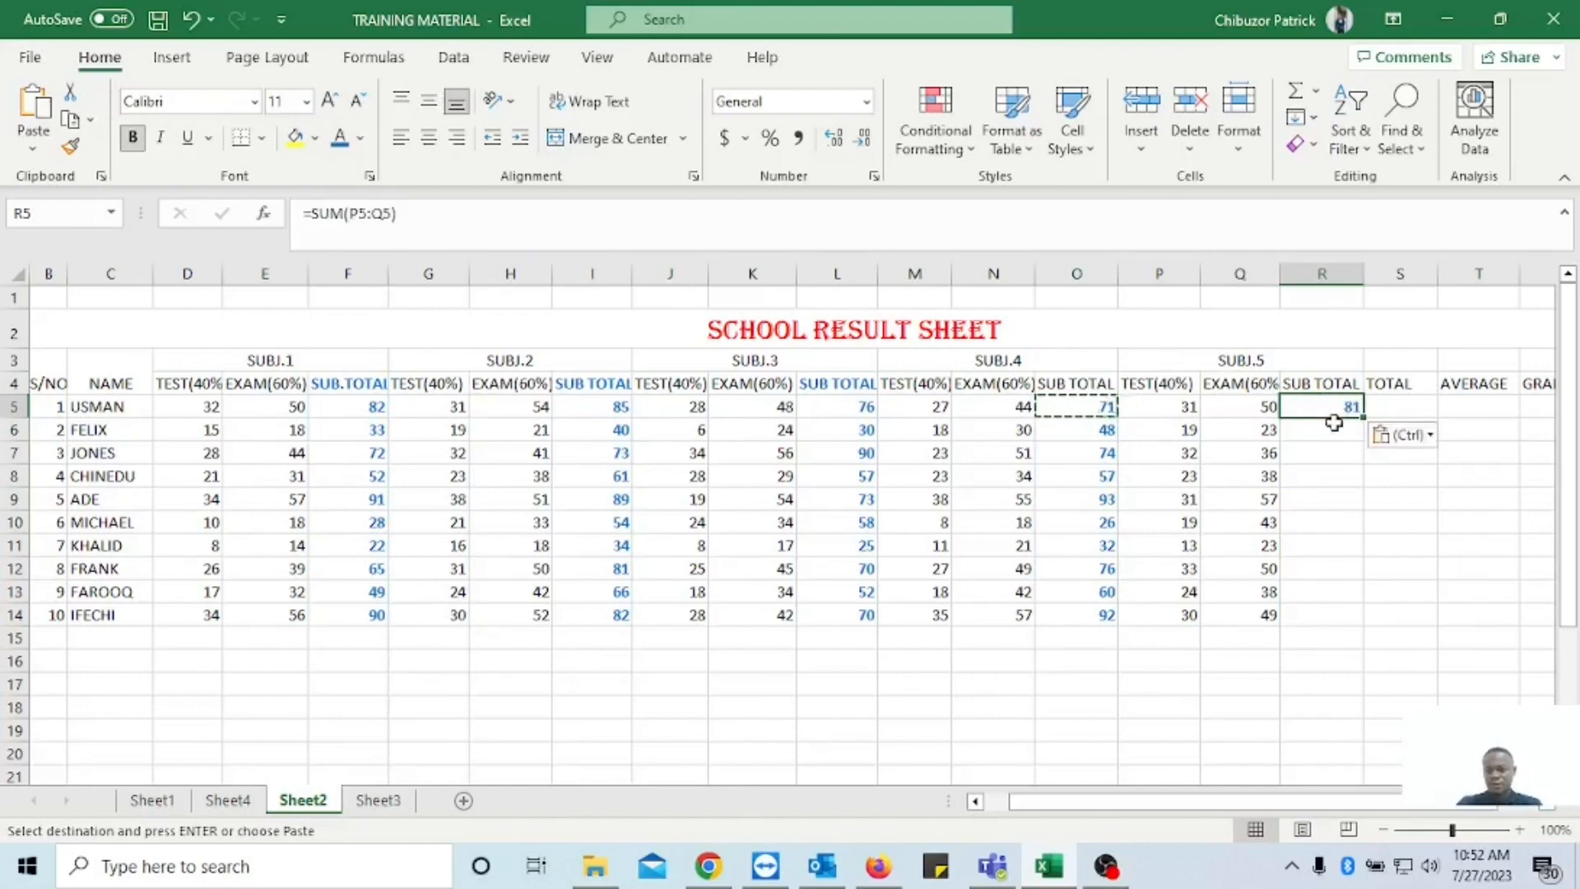
pyautogui.press('Down')
pyautogui.click(1335, 402)
pyautogui.moveTo(1363, 419); pyautogui.dragTo(1369, 630)
# Format the SUBJ.4 and SUBJ.5 sub total columns O4:O14 and R4:R14, including their headings, in bold with the same blue font colour.
pyautogui.moveTo(1075, 387); pyautogui.dragTo(1103, 617)
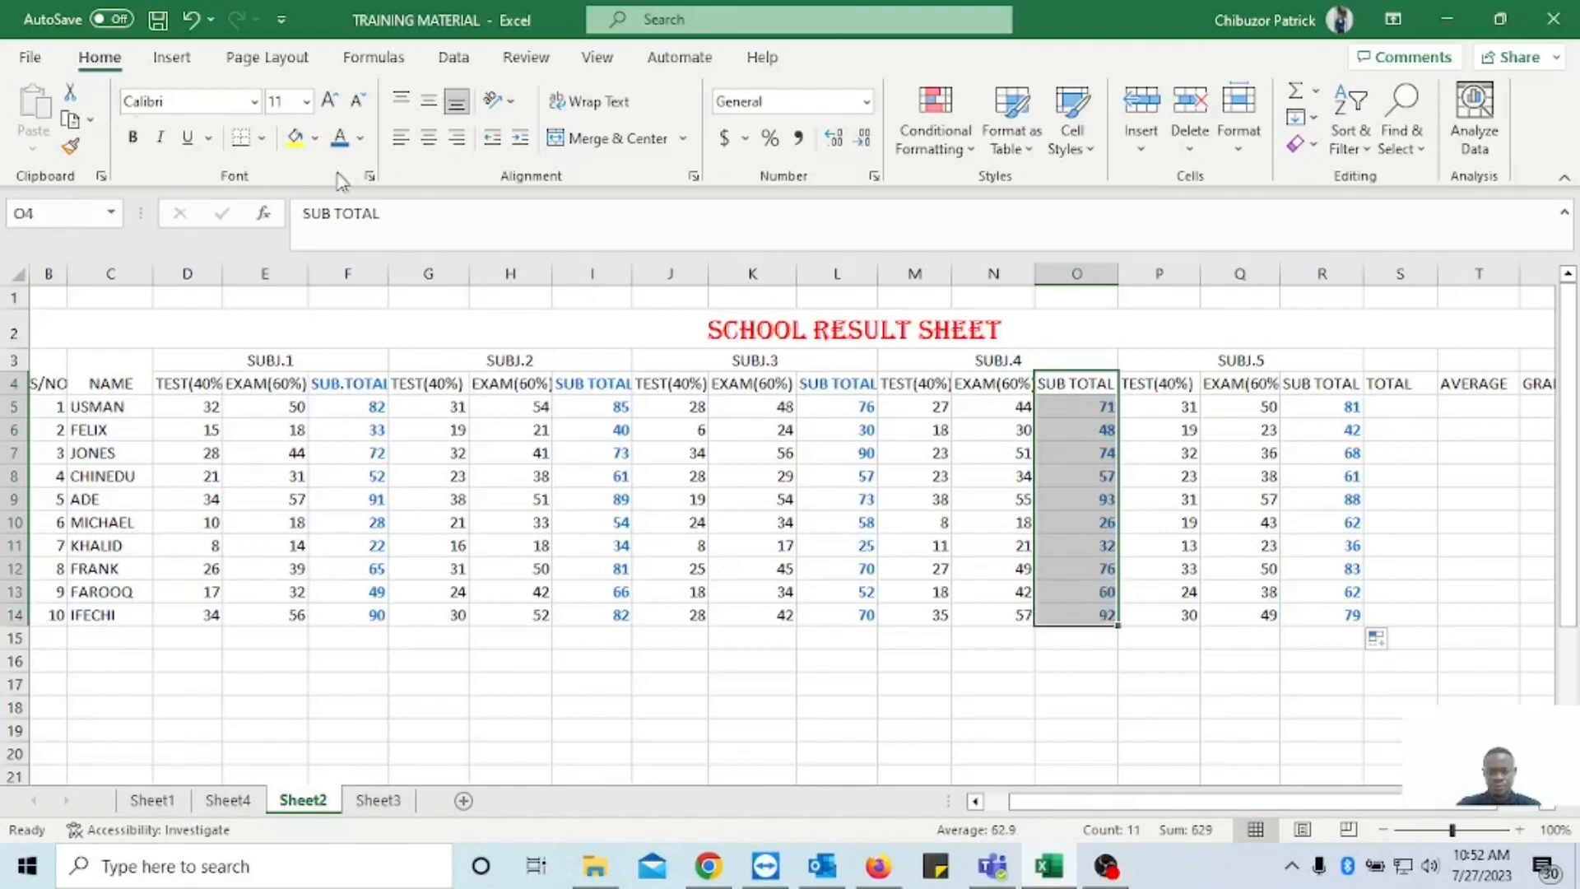
pyautogui.click(131, 142)
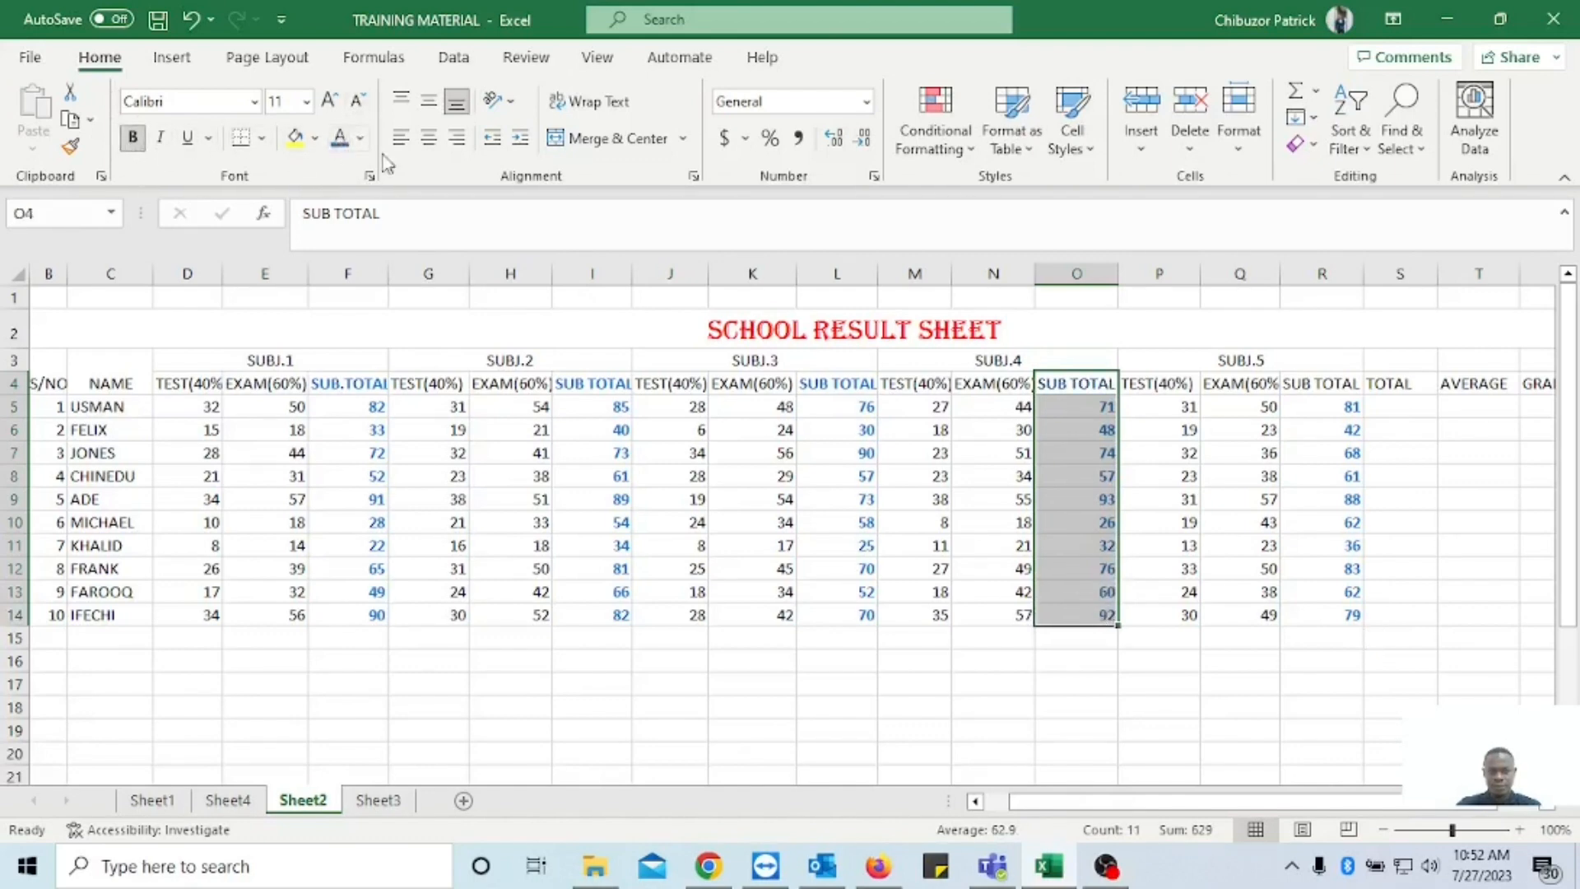
pyautogui.moveTo(1323, 384); pyautogui.dragTo(1344, 611)
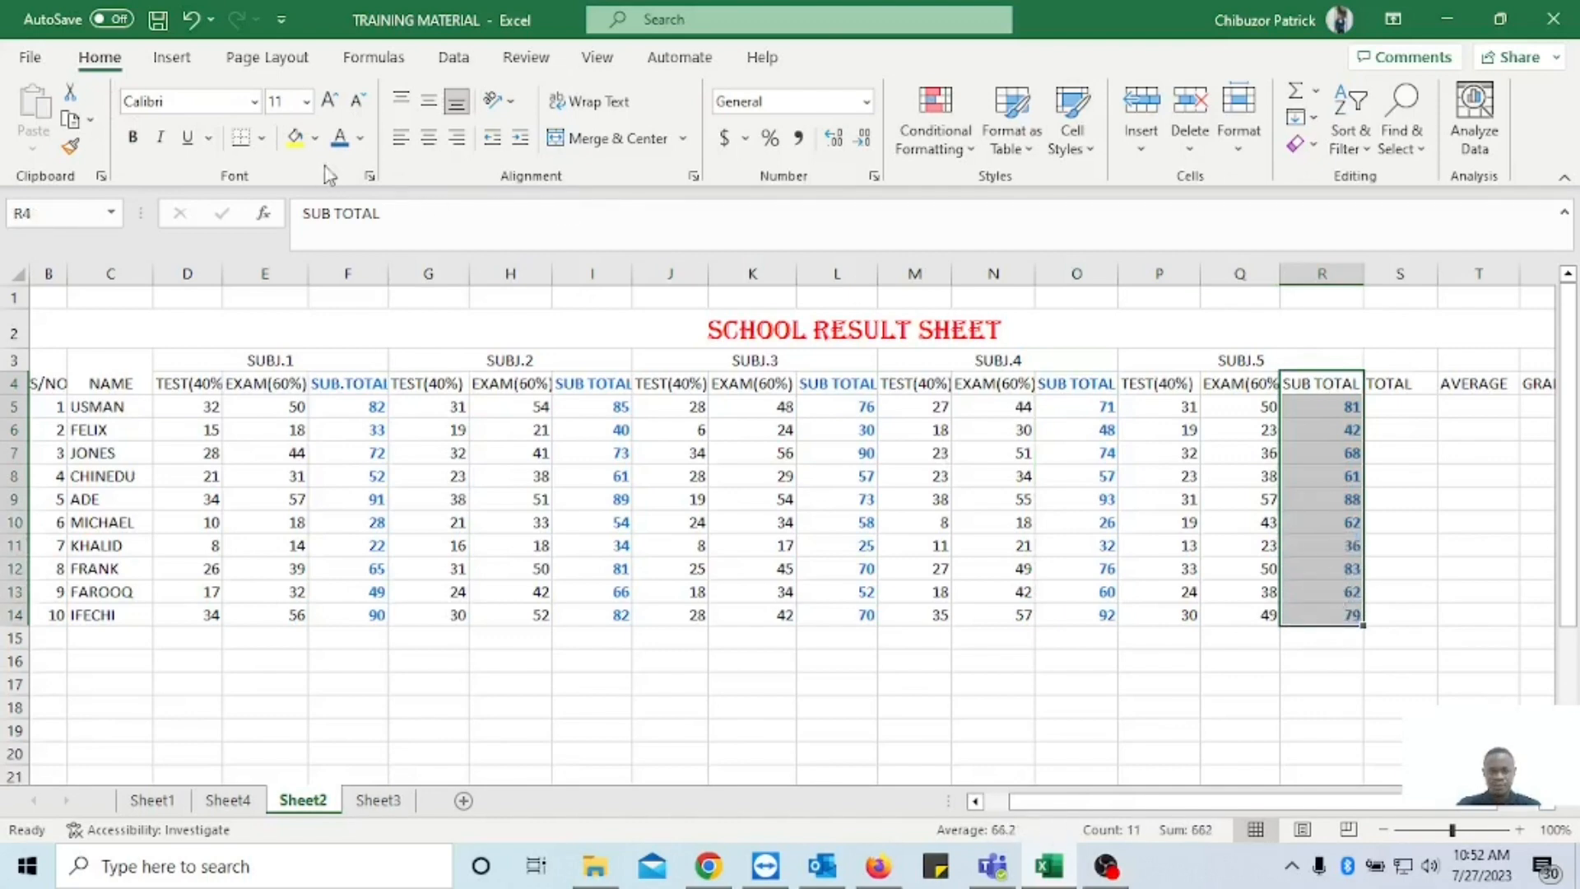
pyautogui.click(342, 140)
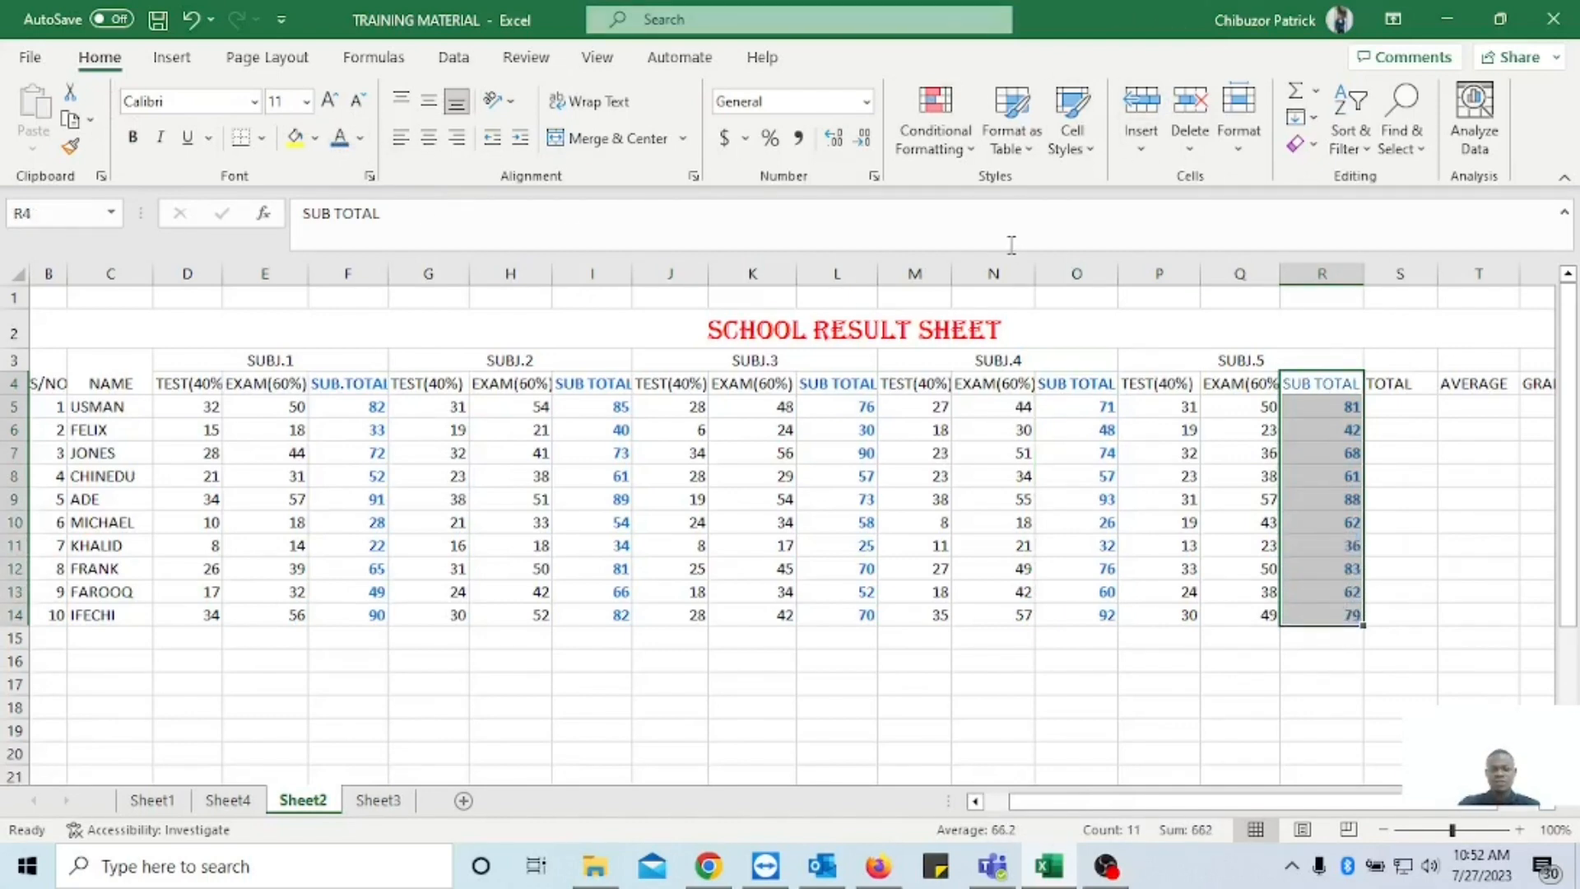
pyautogui.click(139, 144)
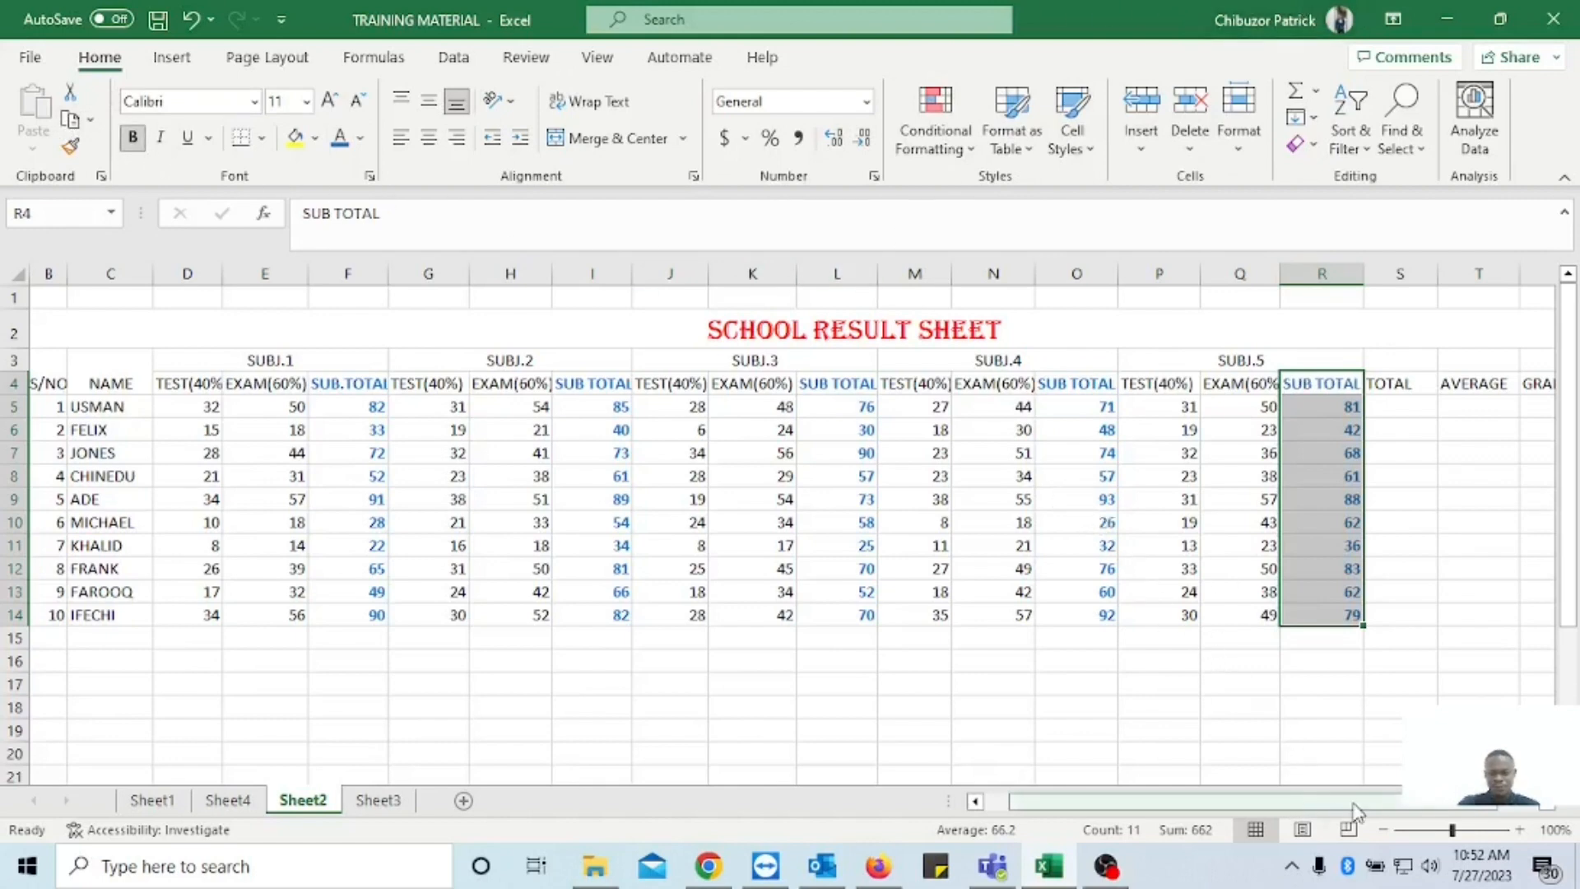
pyautogui.moveTo(1373, 805); pyautogui.dragTo(1414, 805)
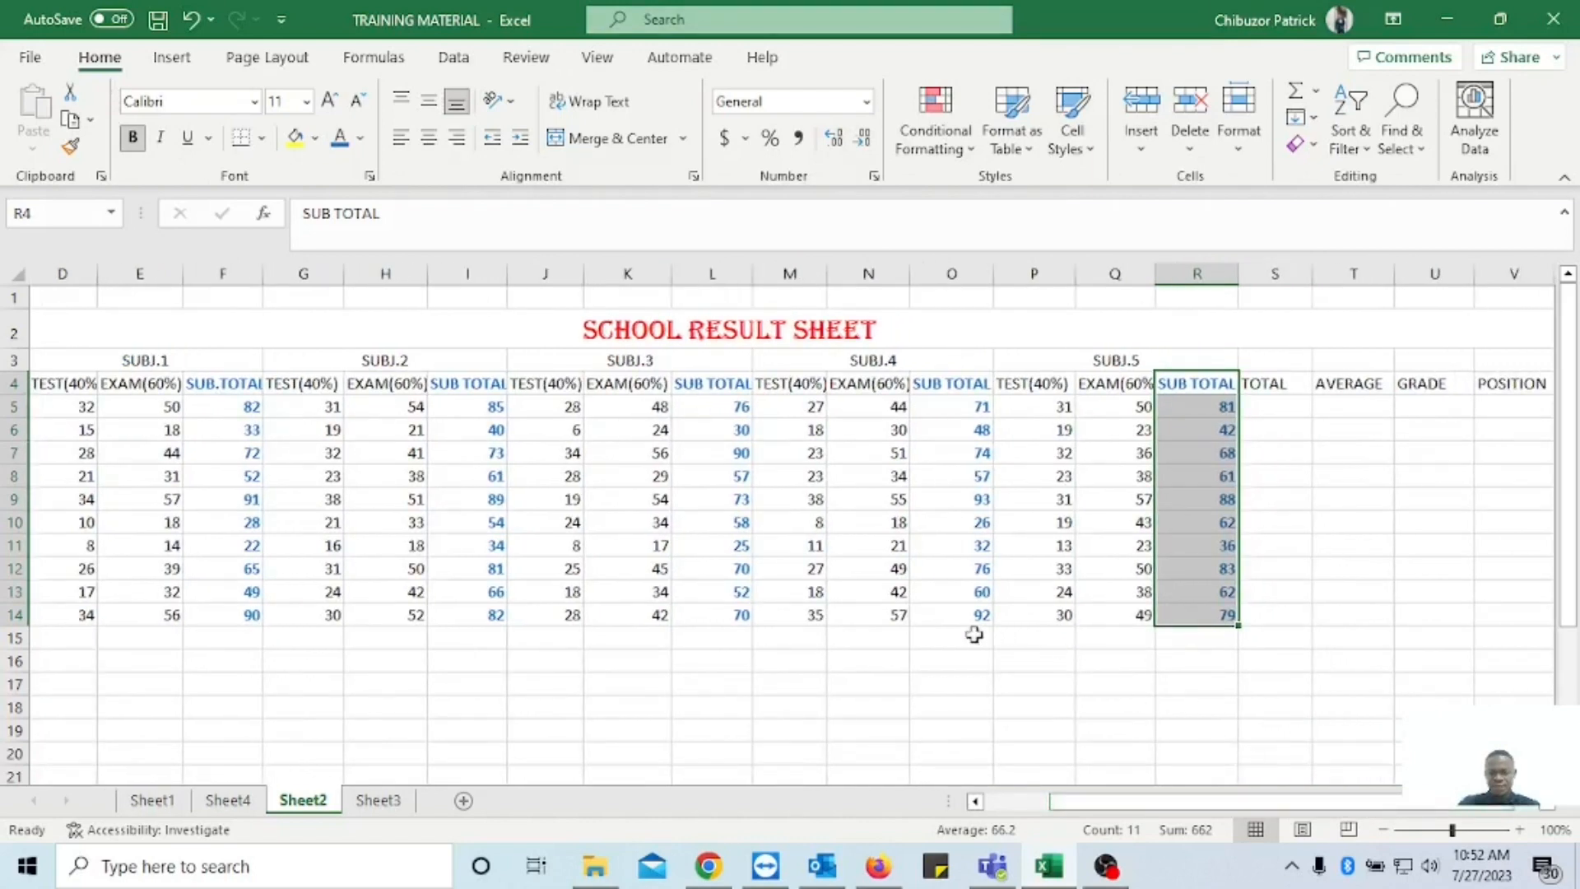
pyautogui.moveTo(1101, 805); pyautogui.dragTo(1059, 810)
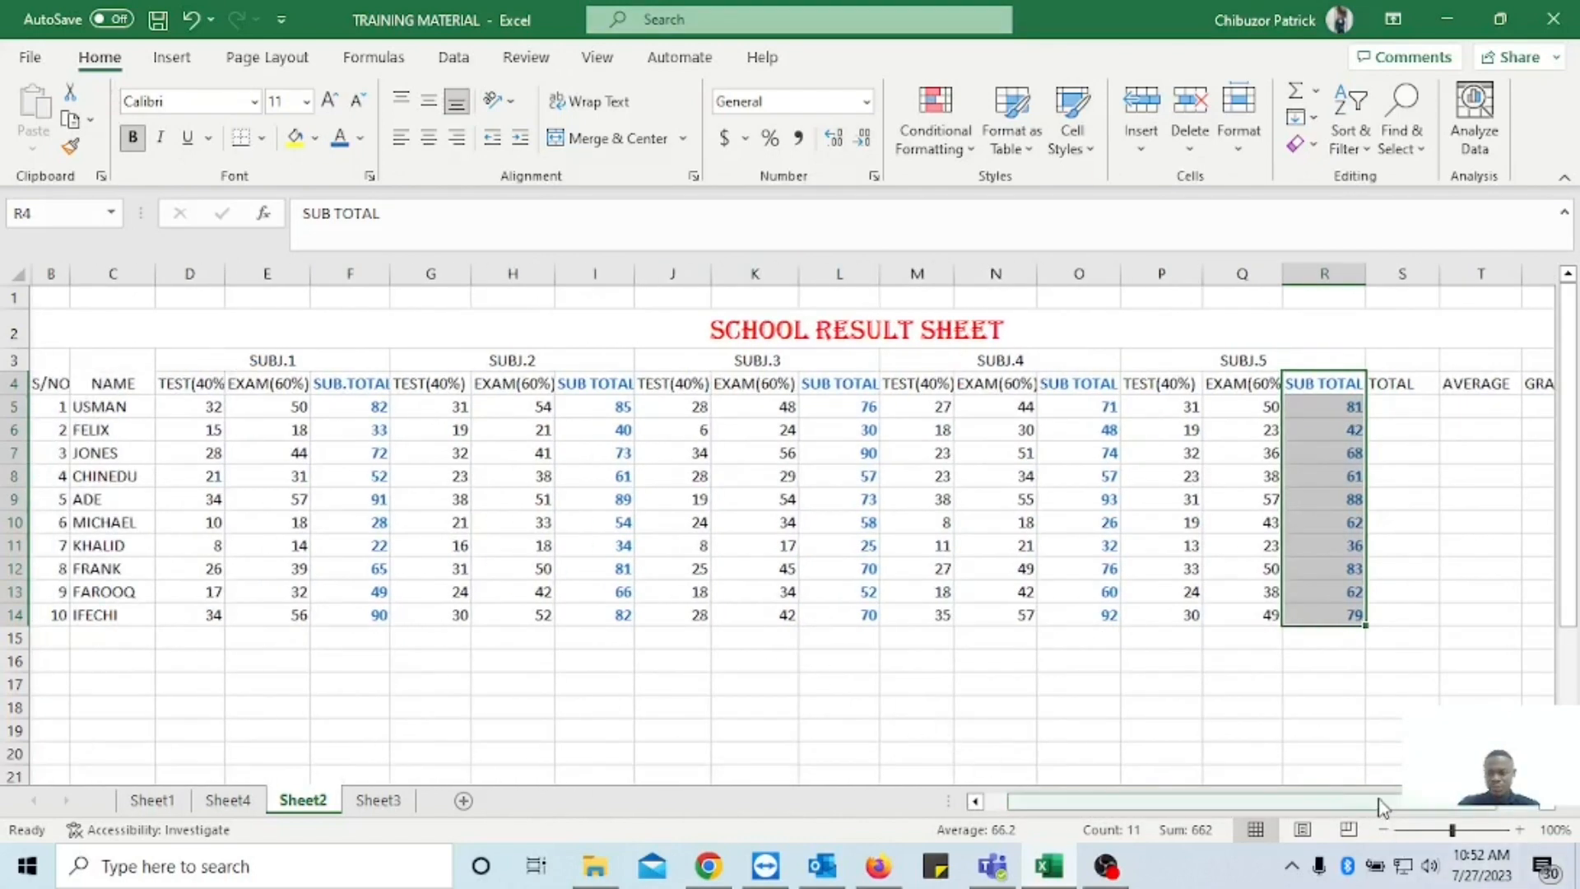
# Enter =SUM(F5,I5,L5,O5,R5) in S5 to total the first student's five subject sub totals.
pyautogui.moveTo(1375, 804); pyautogui.dragTo(1417, 805)
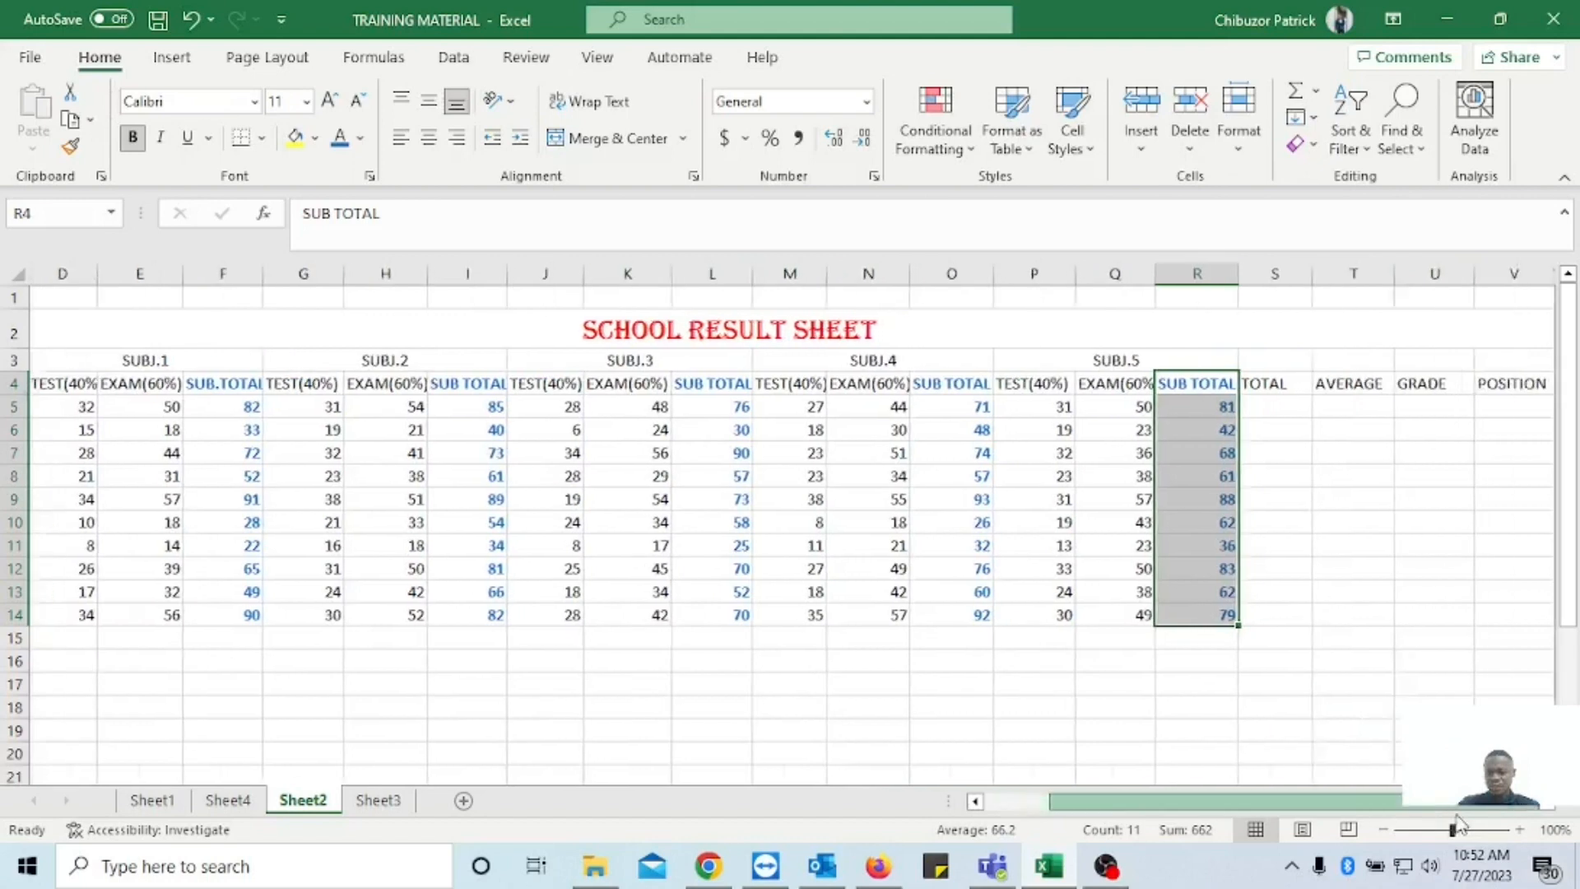
pyautogui.click(1265, 411)
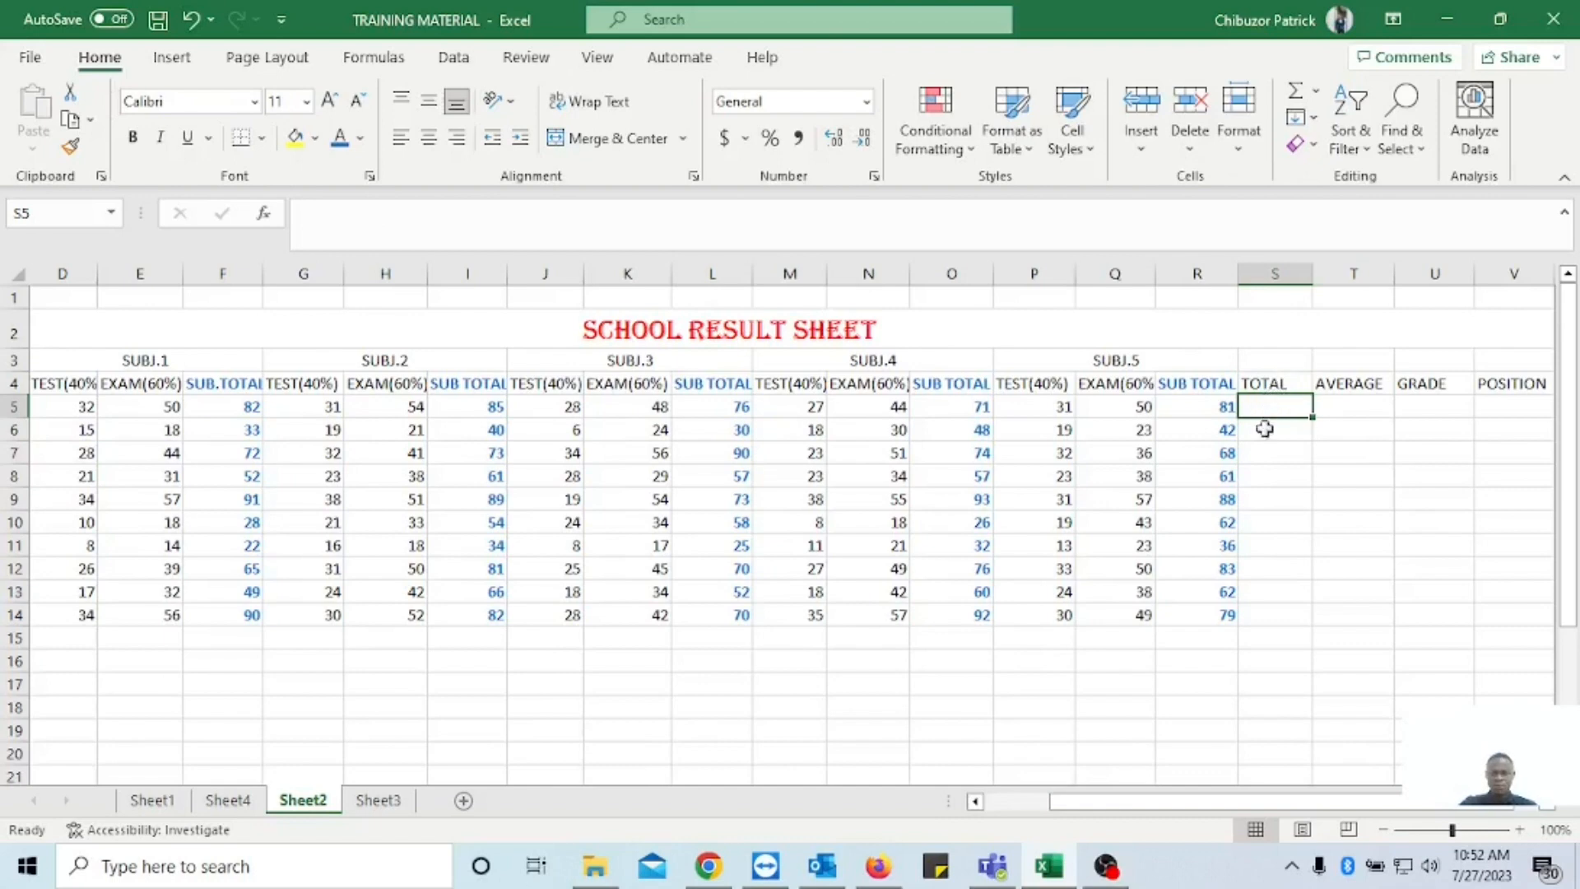
pyautogui.moveTo(1382, 804); pyautogui.dragTo(1319, 803)
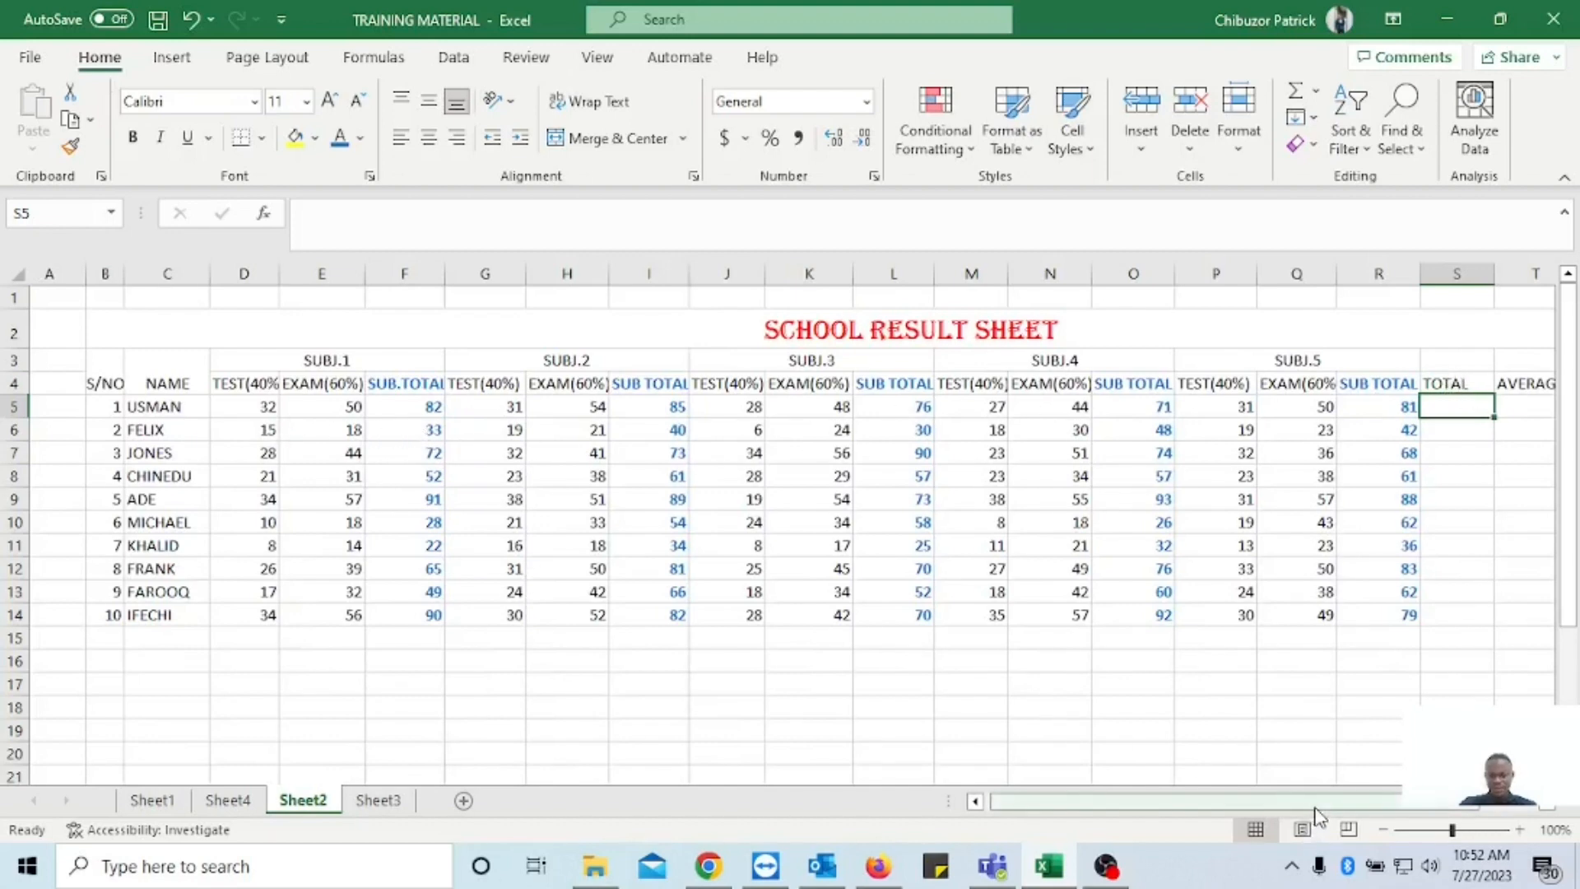
pyautogui.moveTo(1319, 810); pyautogui.dragTo(1359, 812)
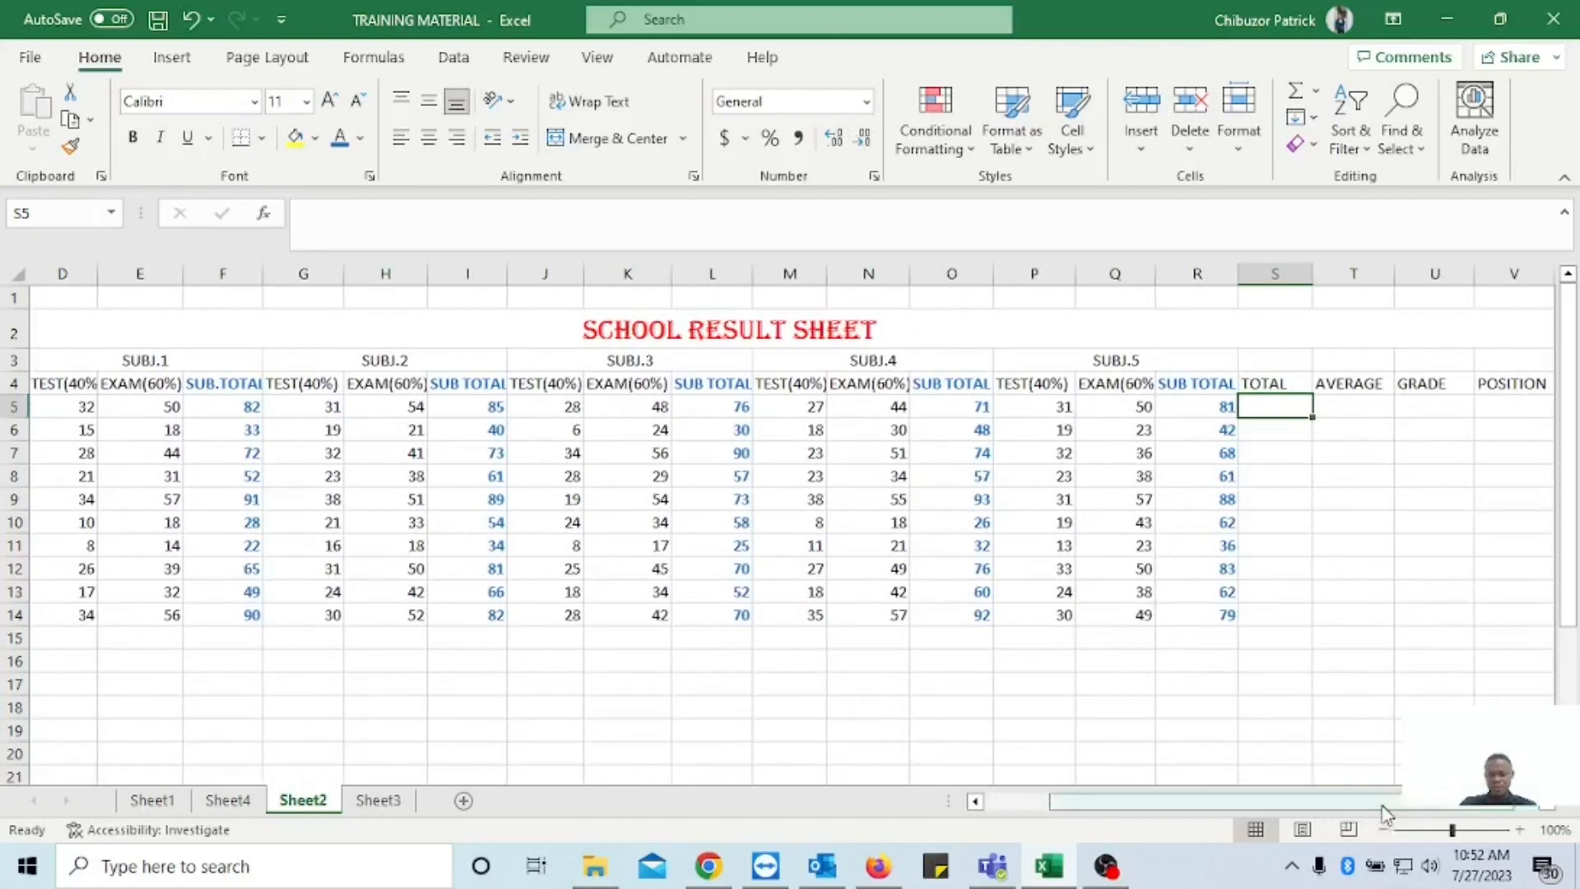
pyautogui.doubleClick(1262, 408)
pyautogui.write('=')
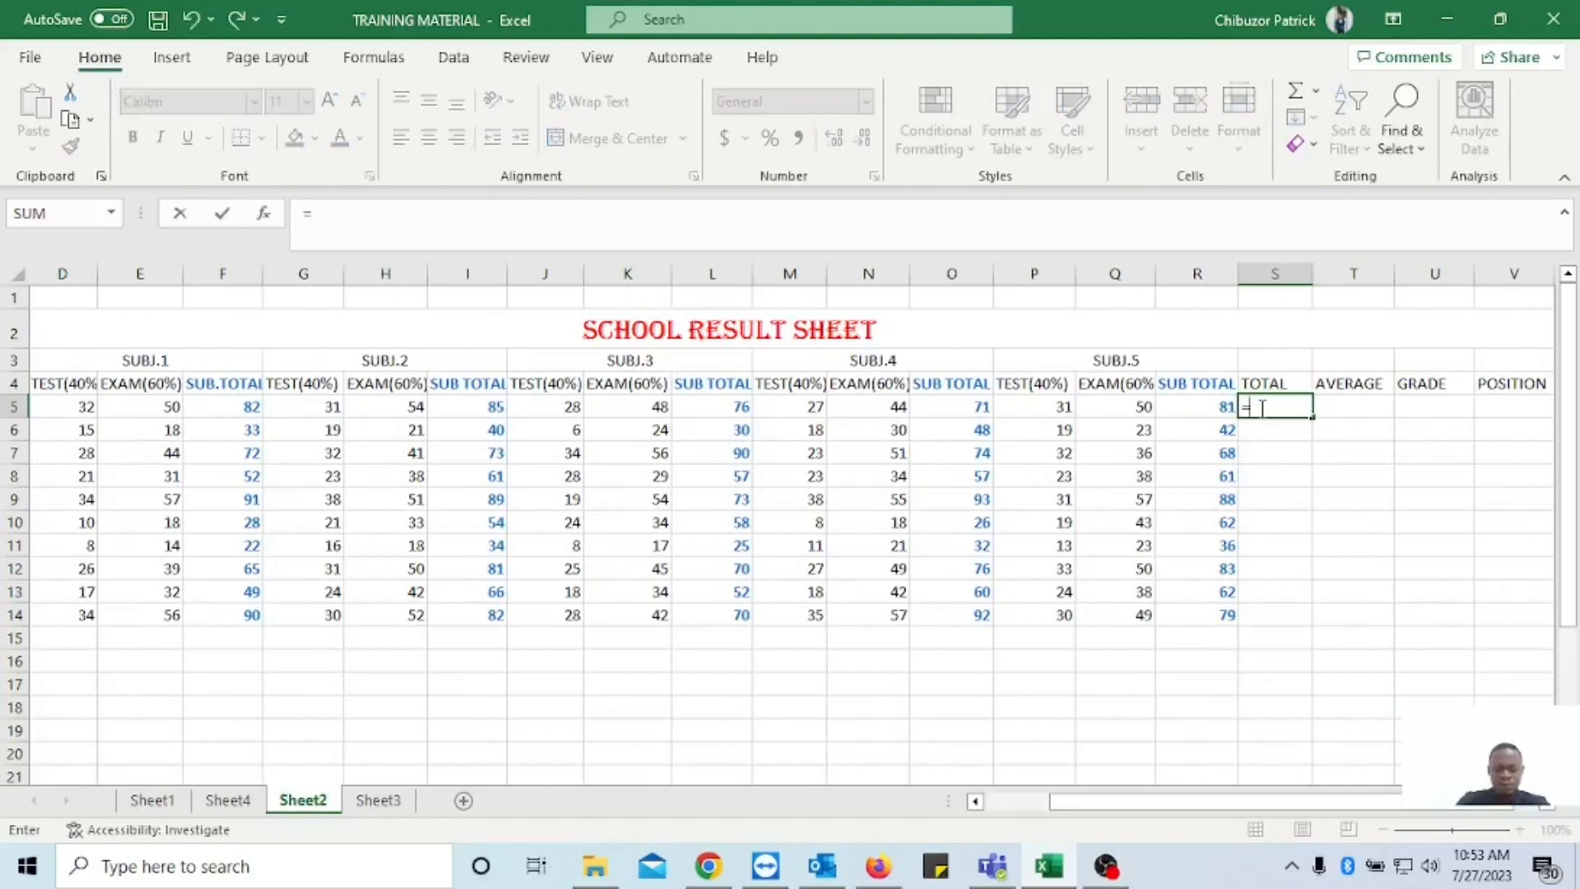
pyautogui.write('S')
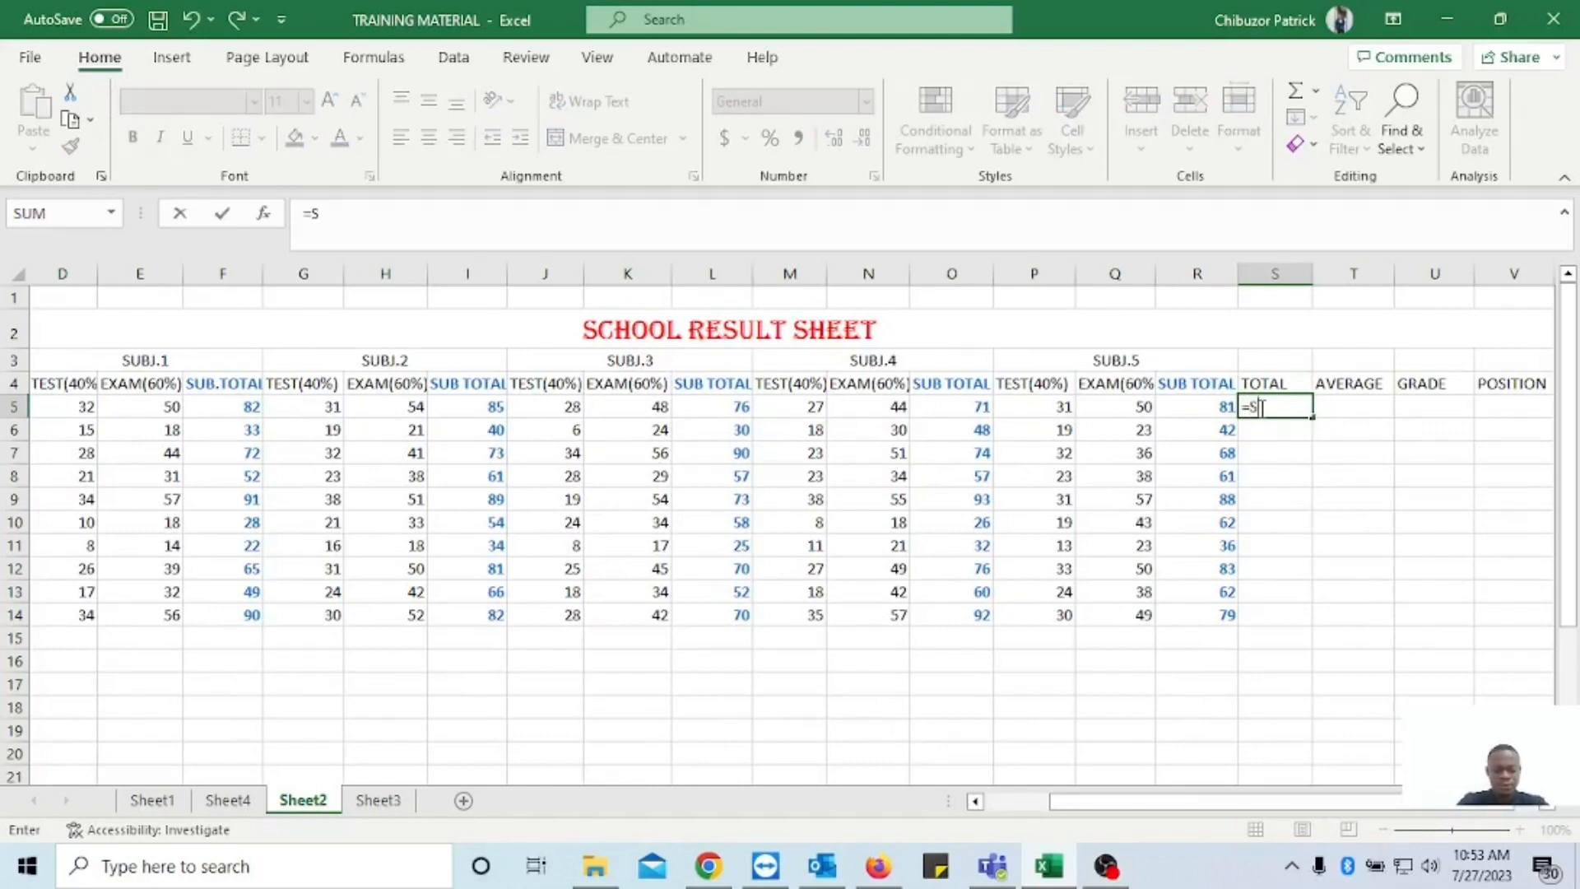
pyautogui.write('UM(')
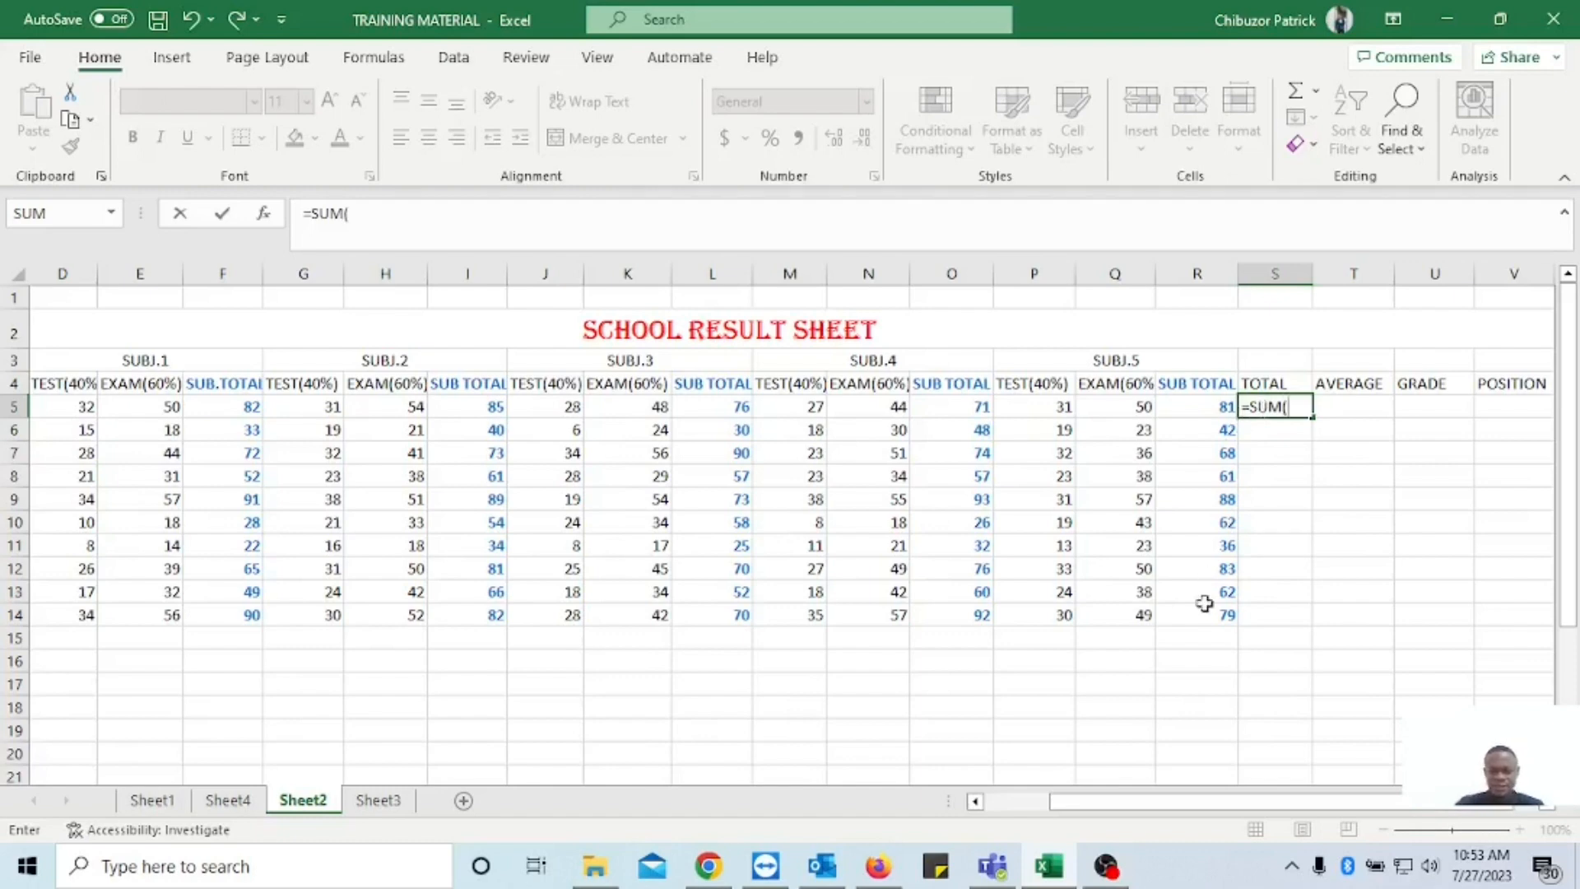
pyautogui.moveTo(1209, 801); pyautogui.dragTo(1177, 803)
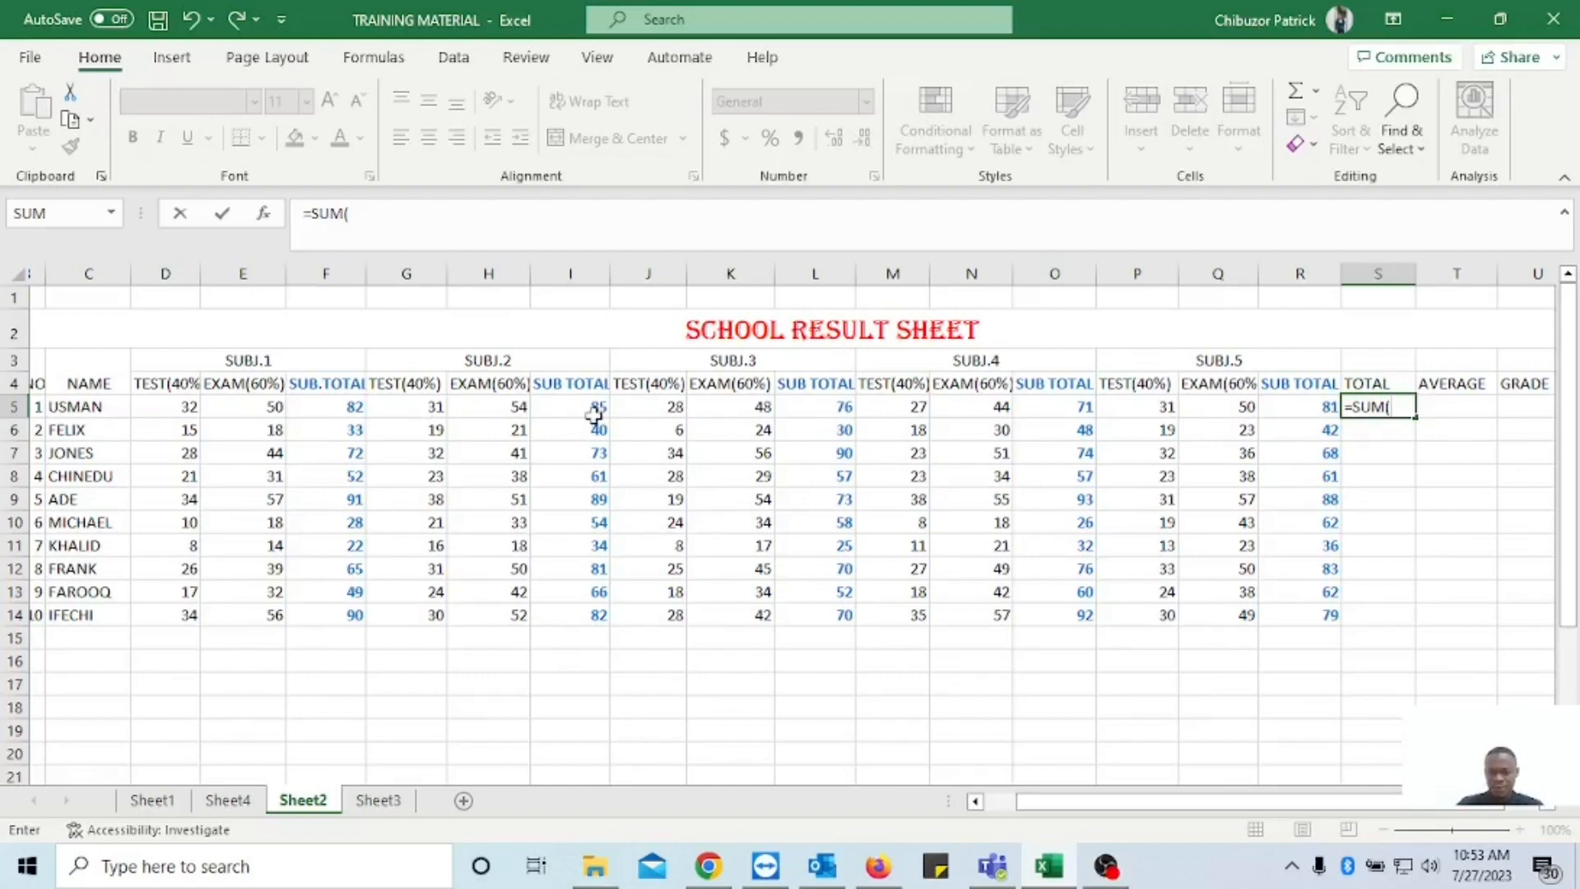
pyautogui.click(340, 408)
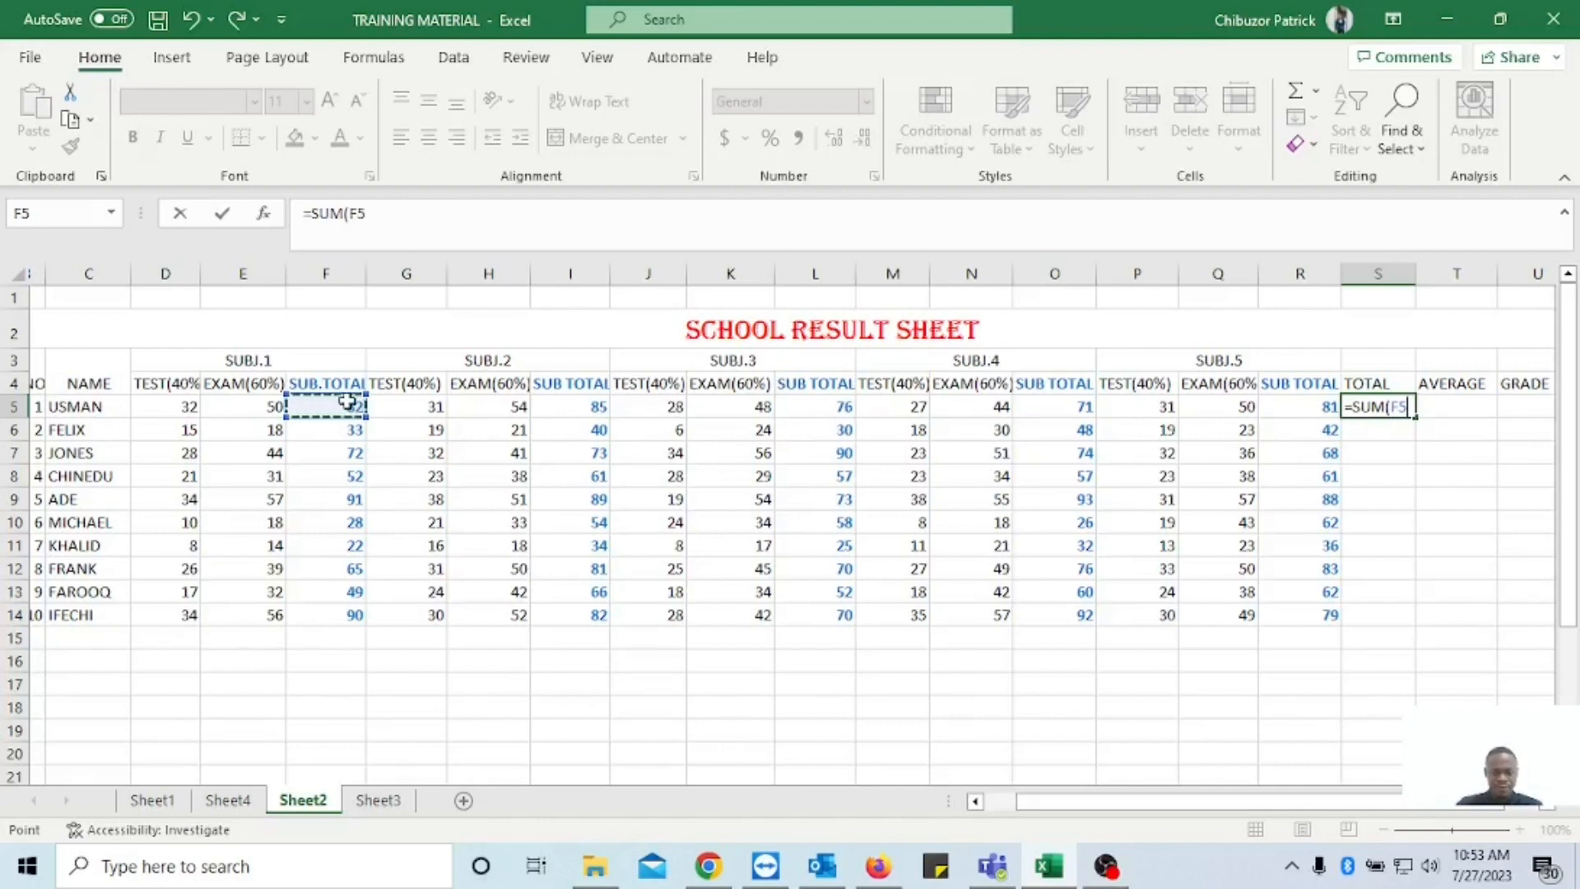
pyautogui.write(',')
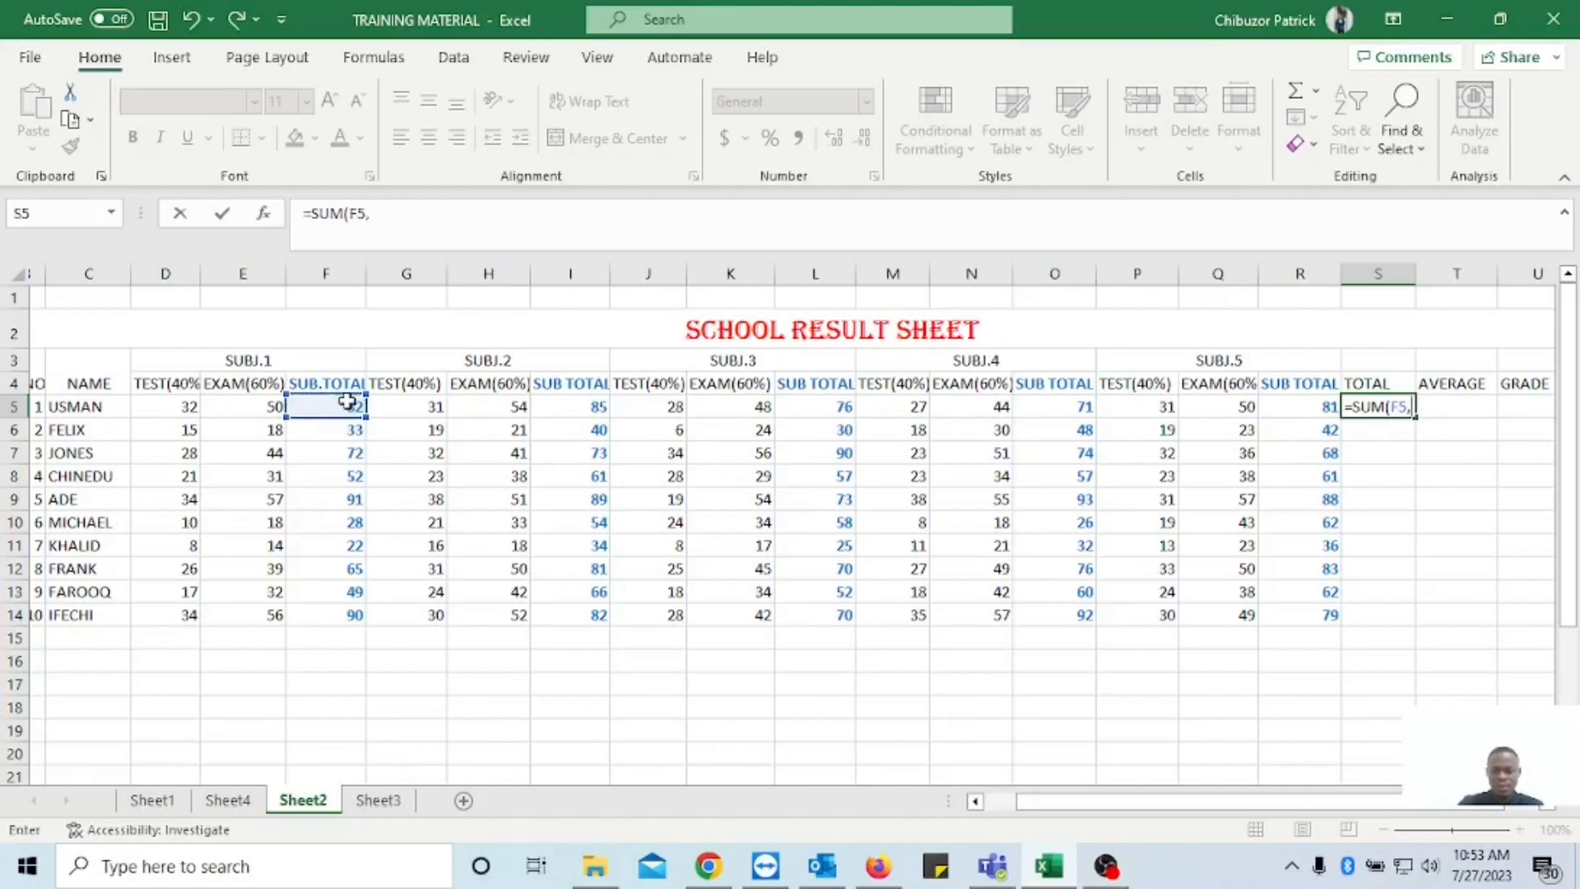
pyautogui.click(596, 408)
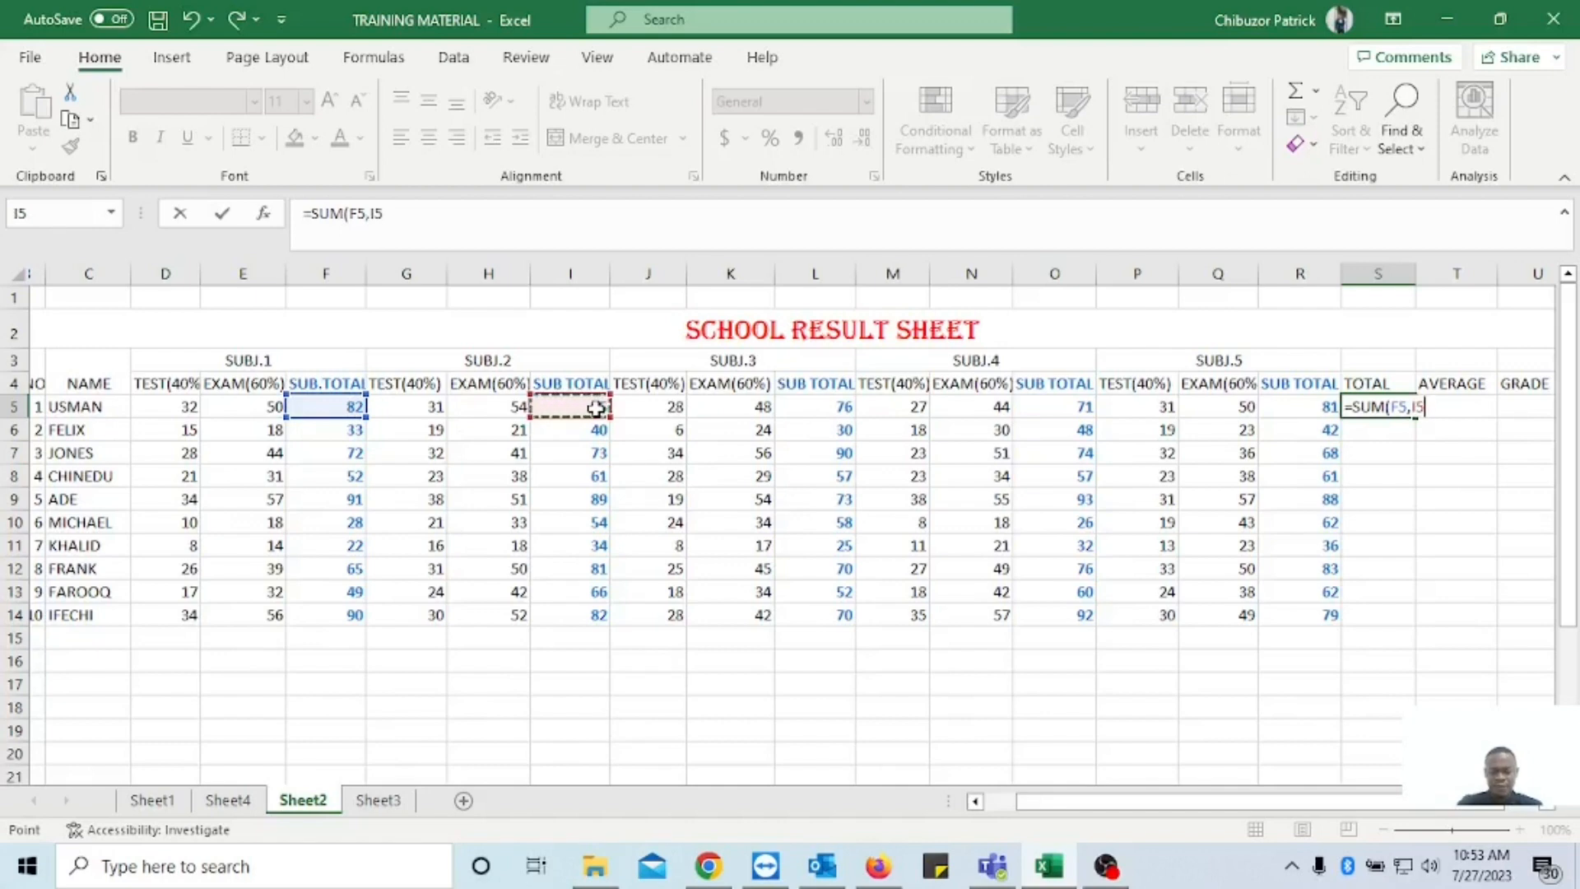
pyautogui.write(',')
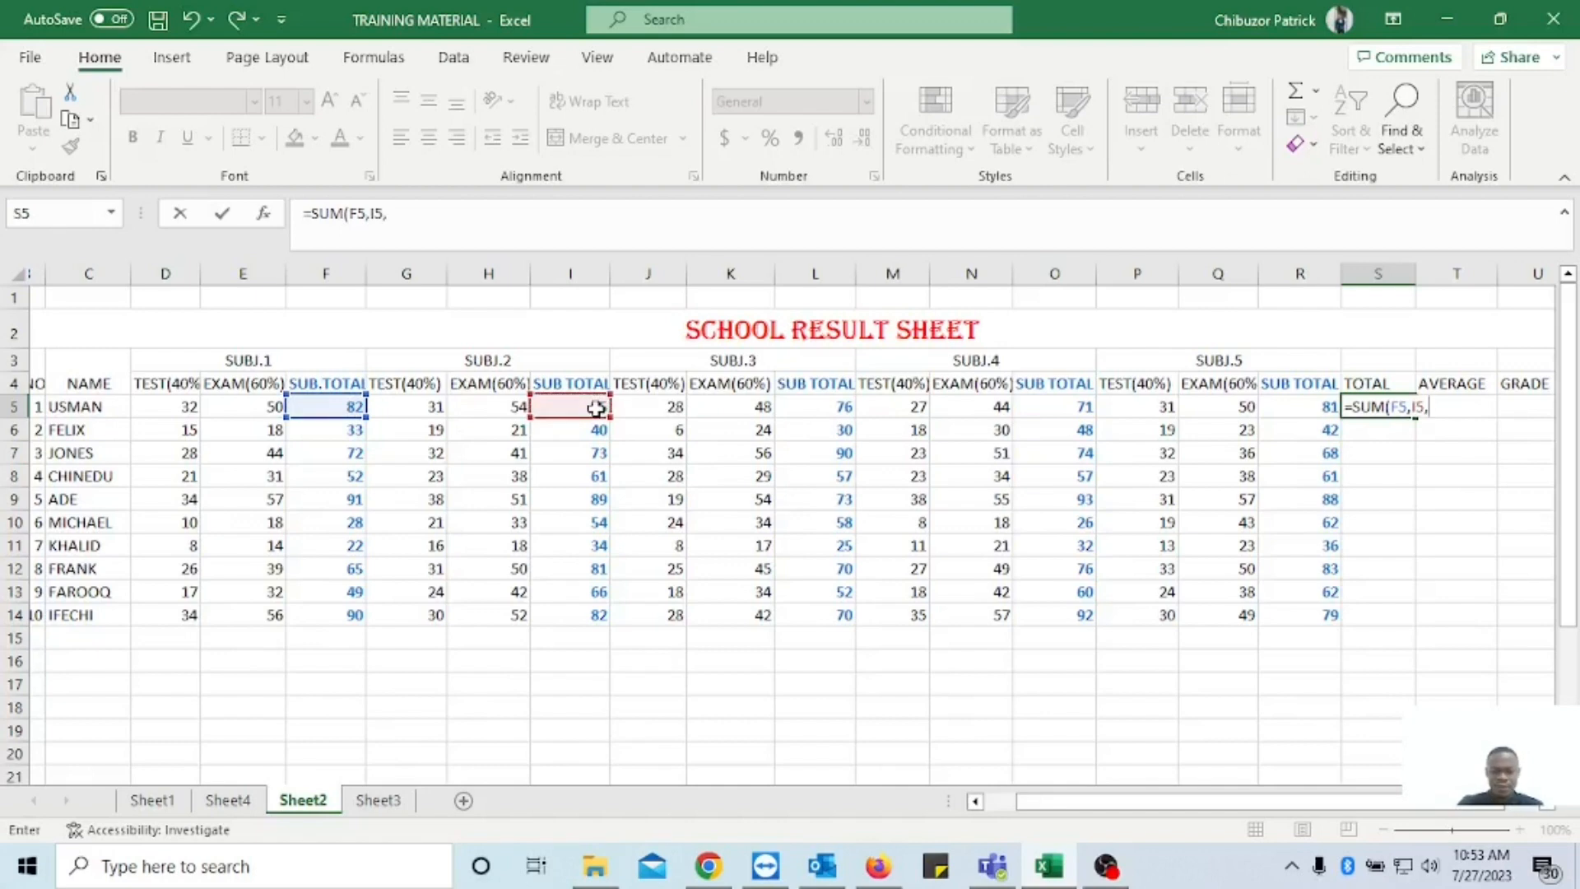
pyautogui.click(831, 406)
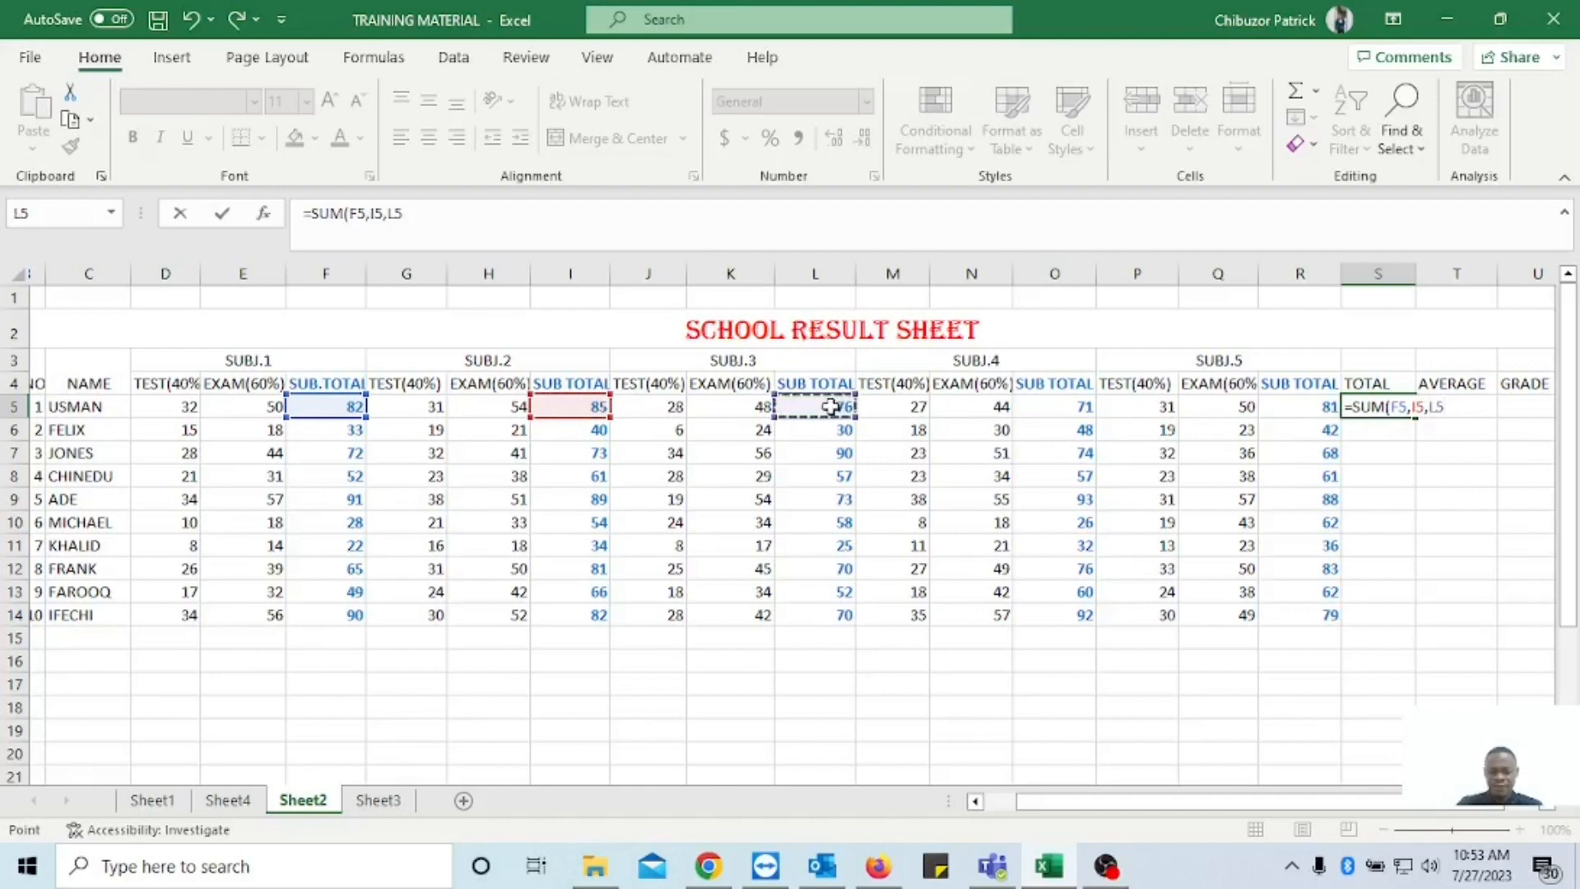
pyautogui.write(',')
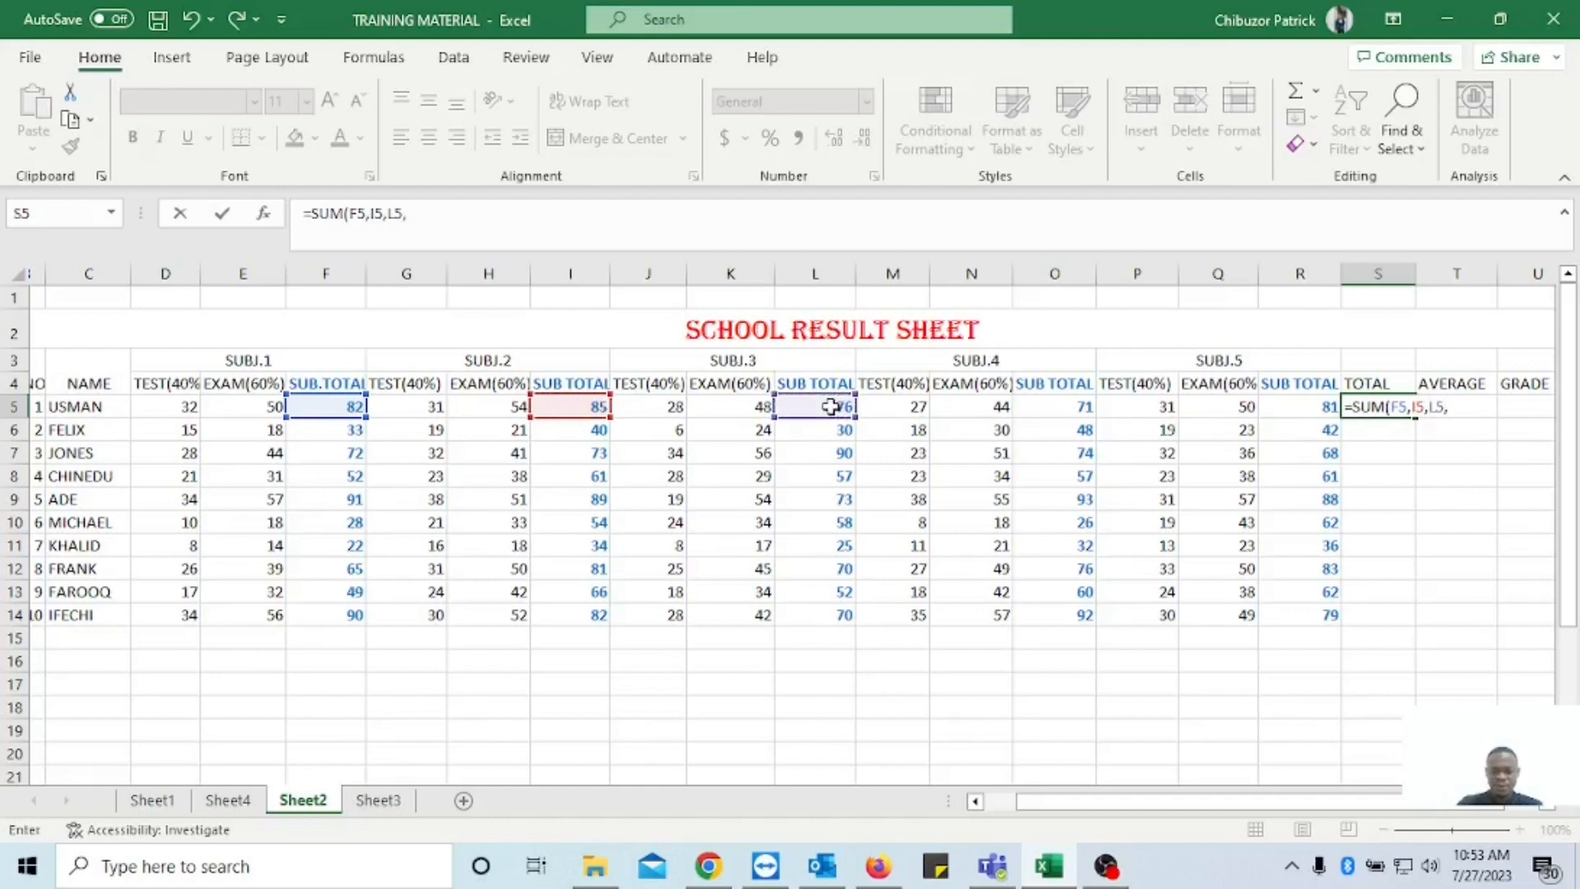
pyautogui.click(1073, 406)
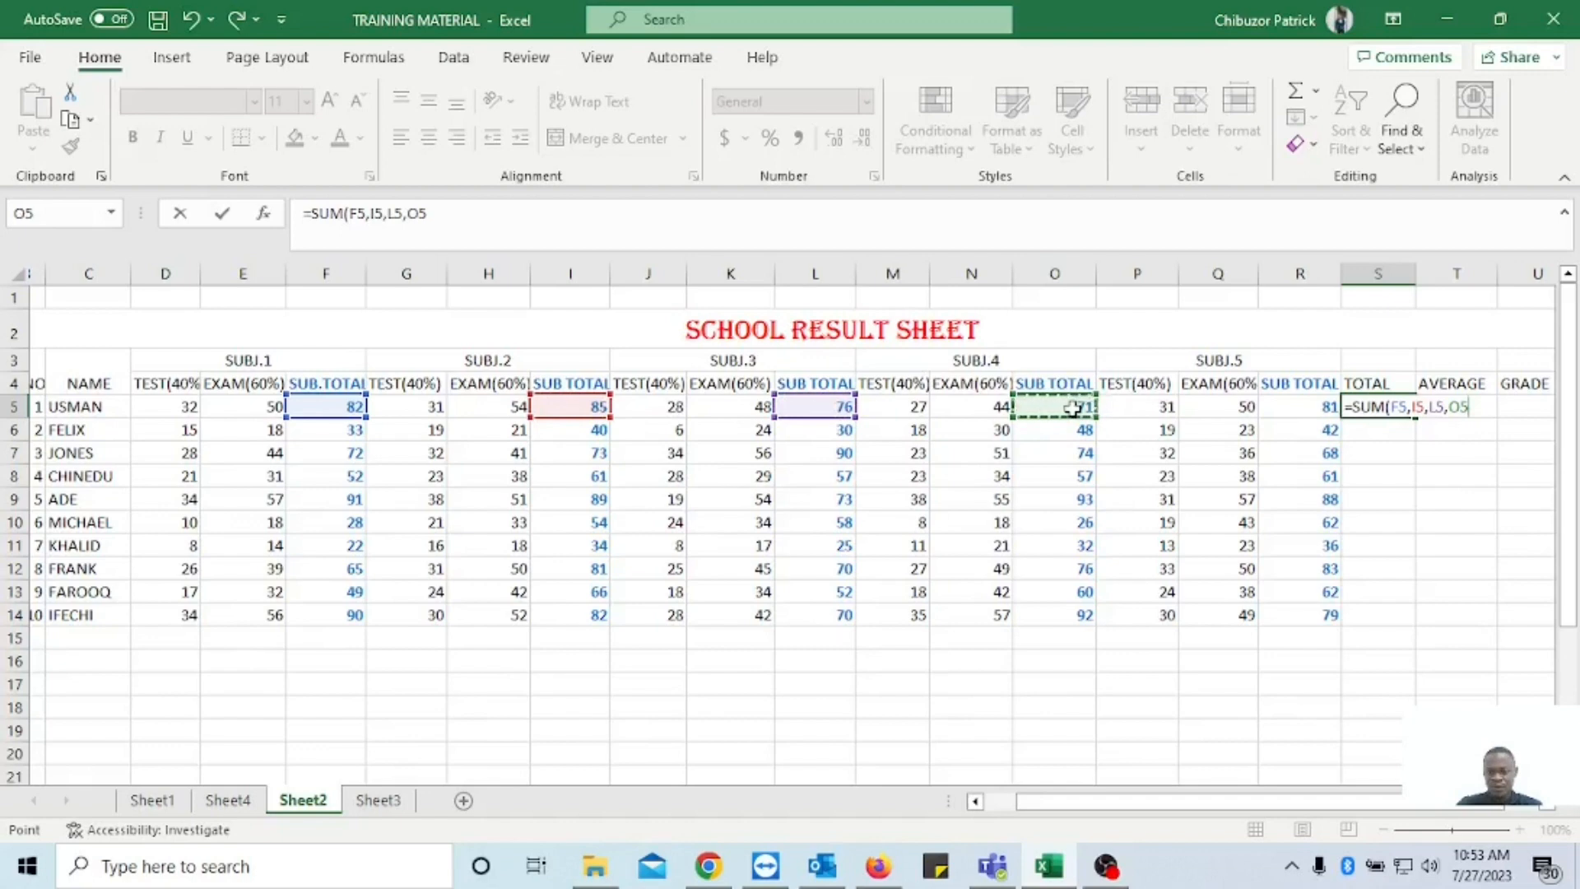
pyautogui.write(',')
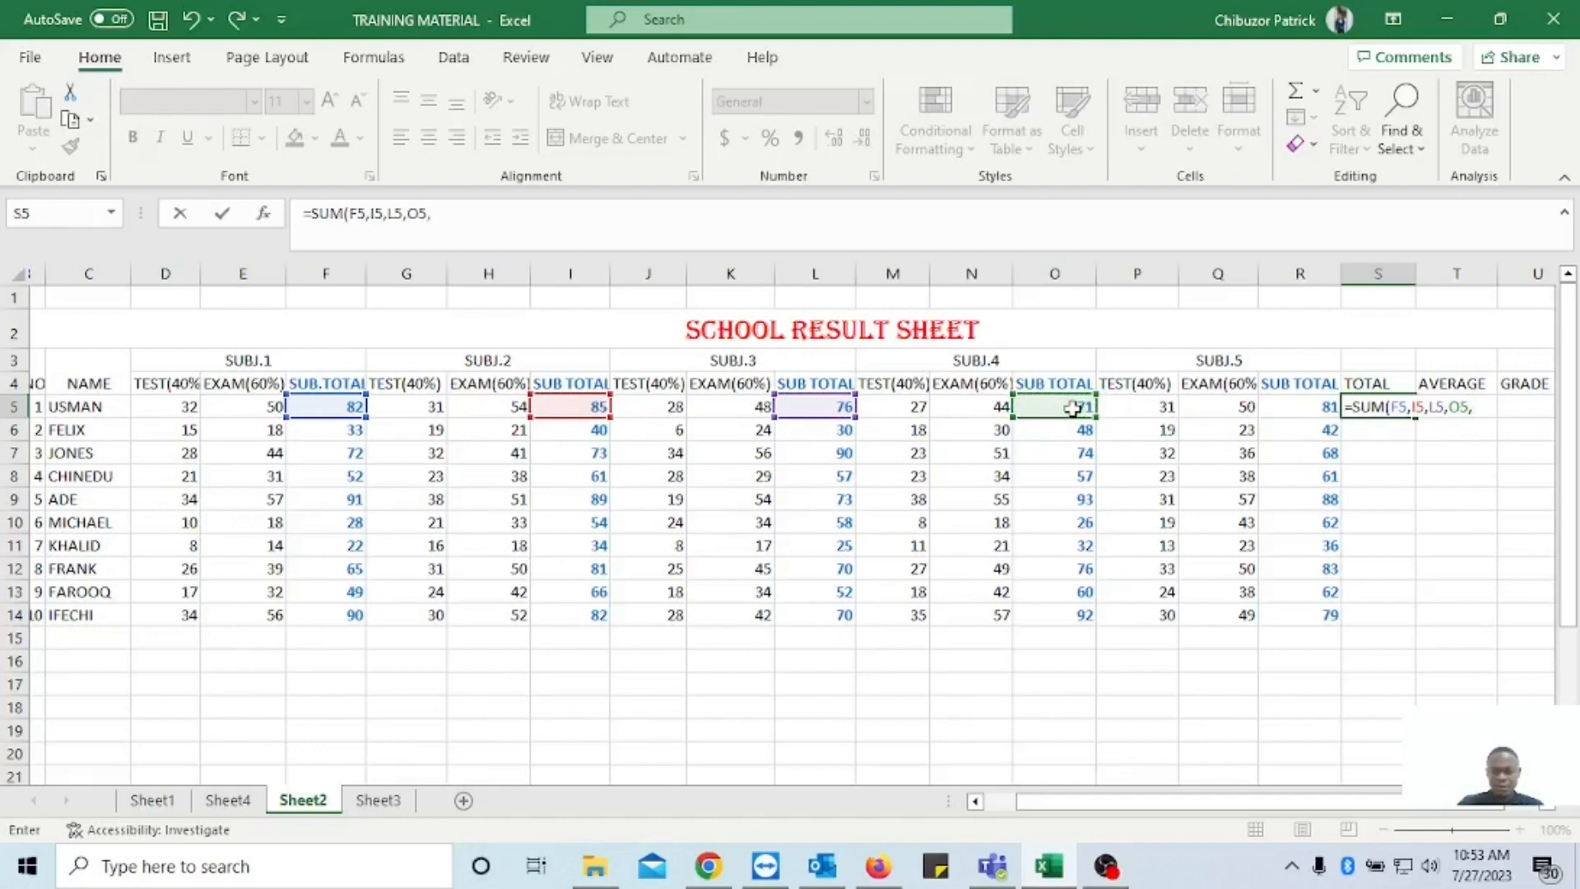
pyautogui.click(1313, 407)
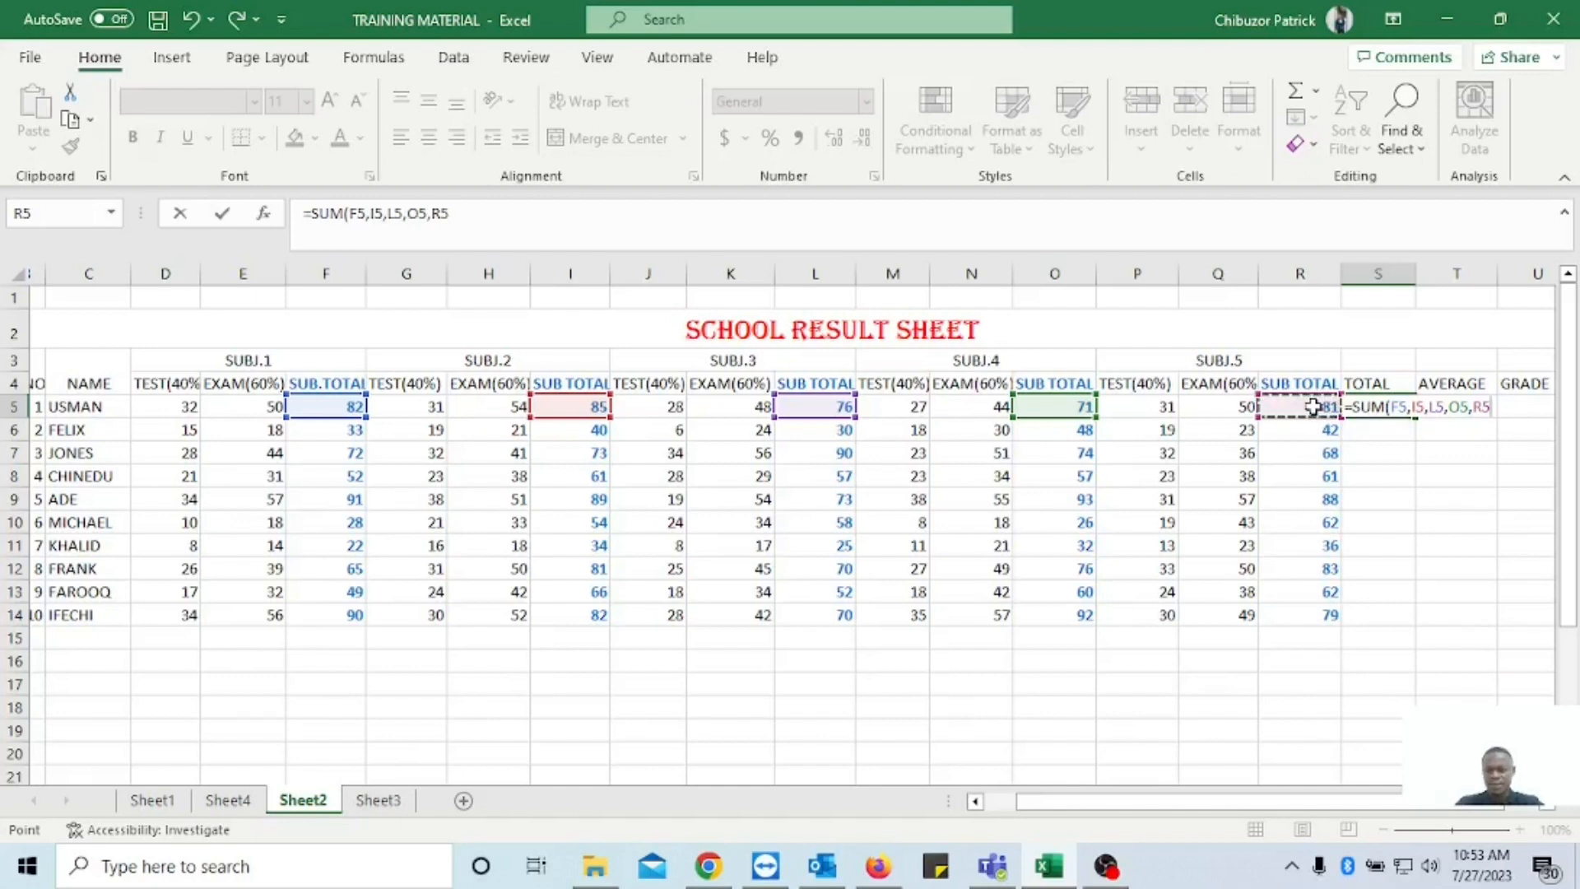
pyautogui.write(')')
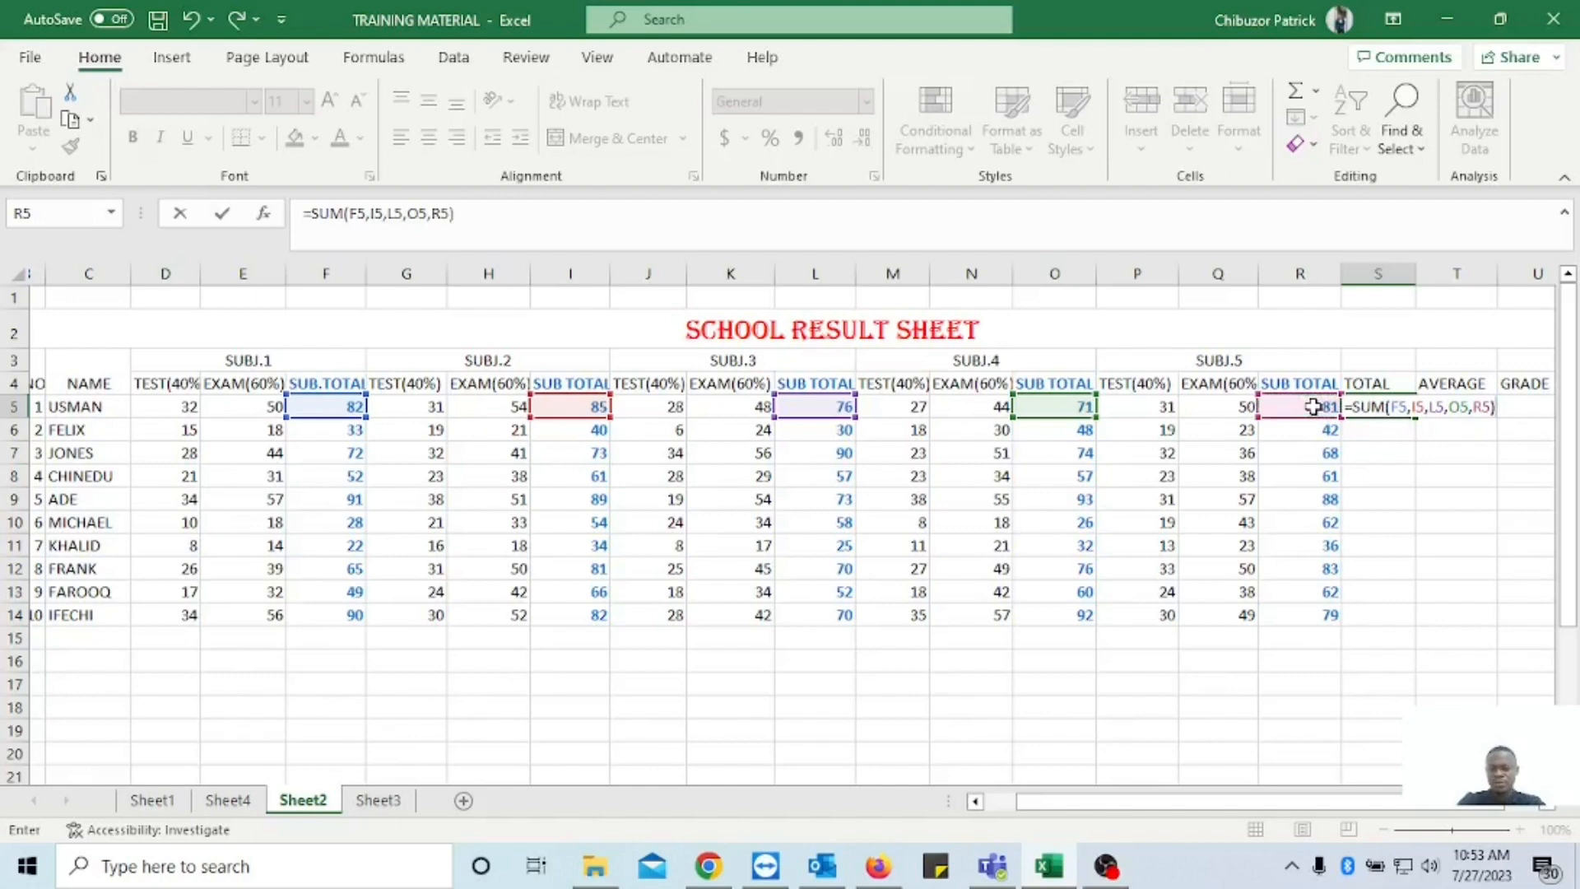
pyautogui.press('Return')
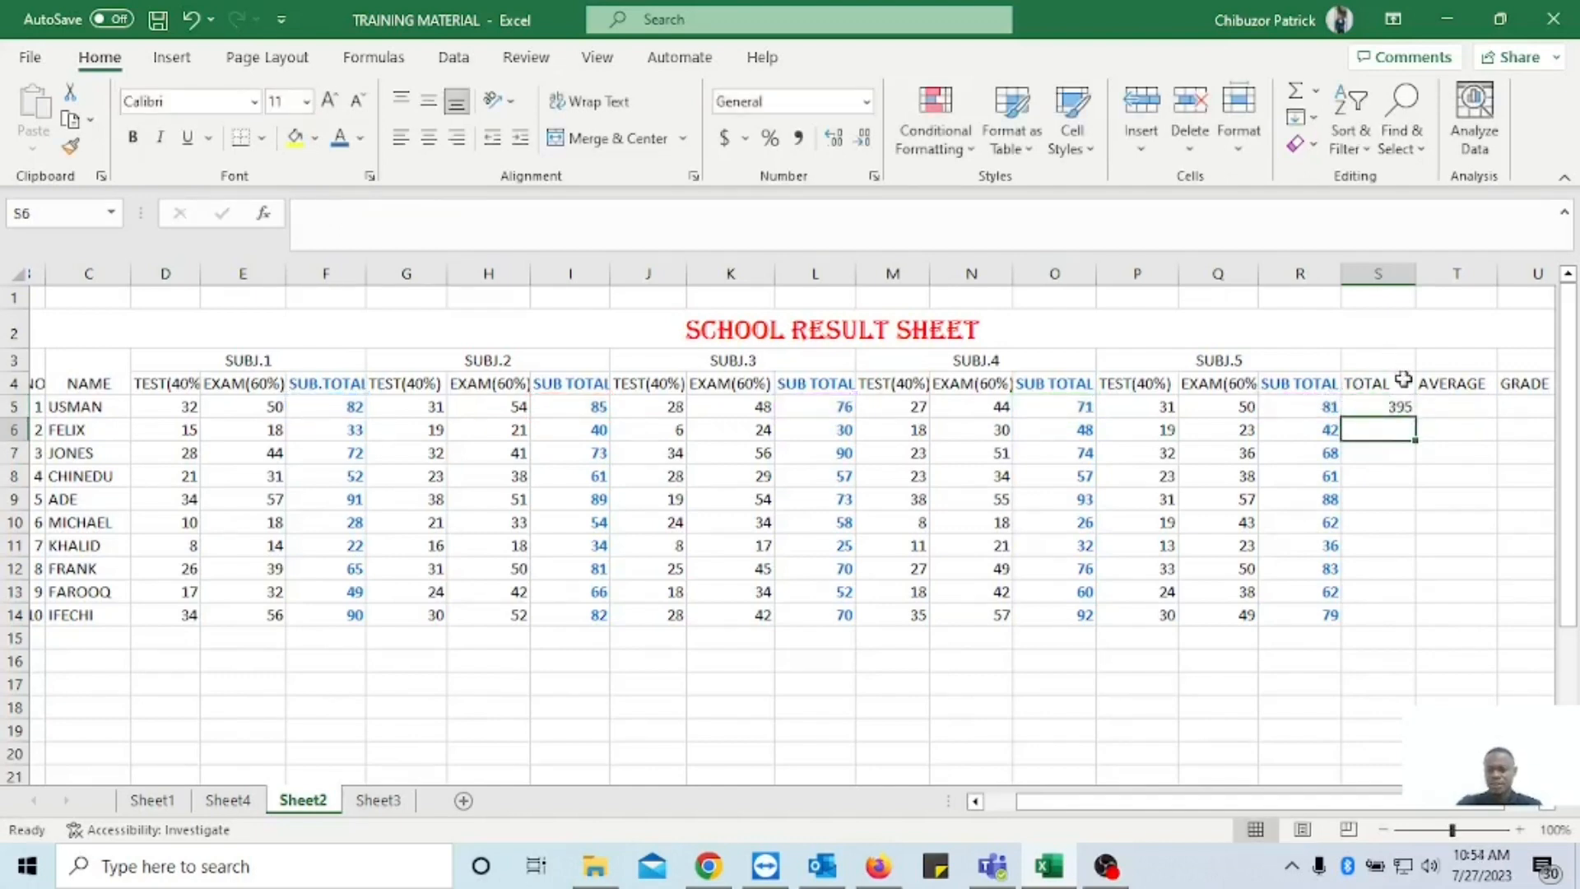
# Fill the TOTAL formula from S5 down to S14 and make the filled cells bold.
pyautogui.click(1397, 409)
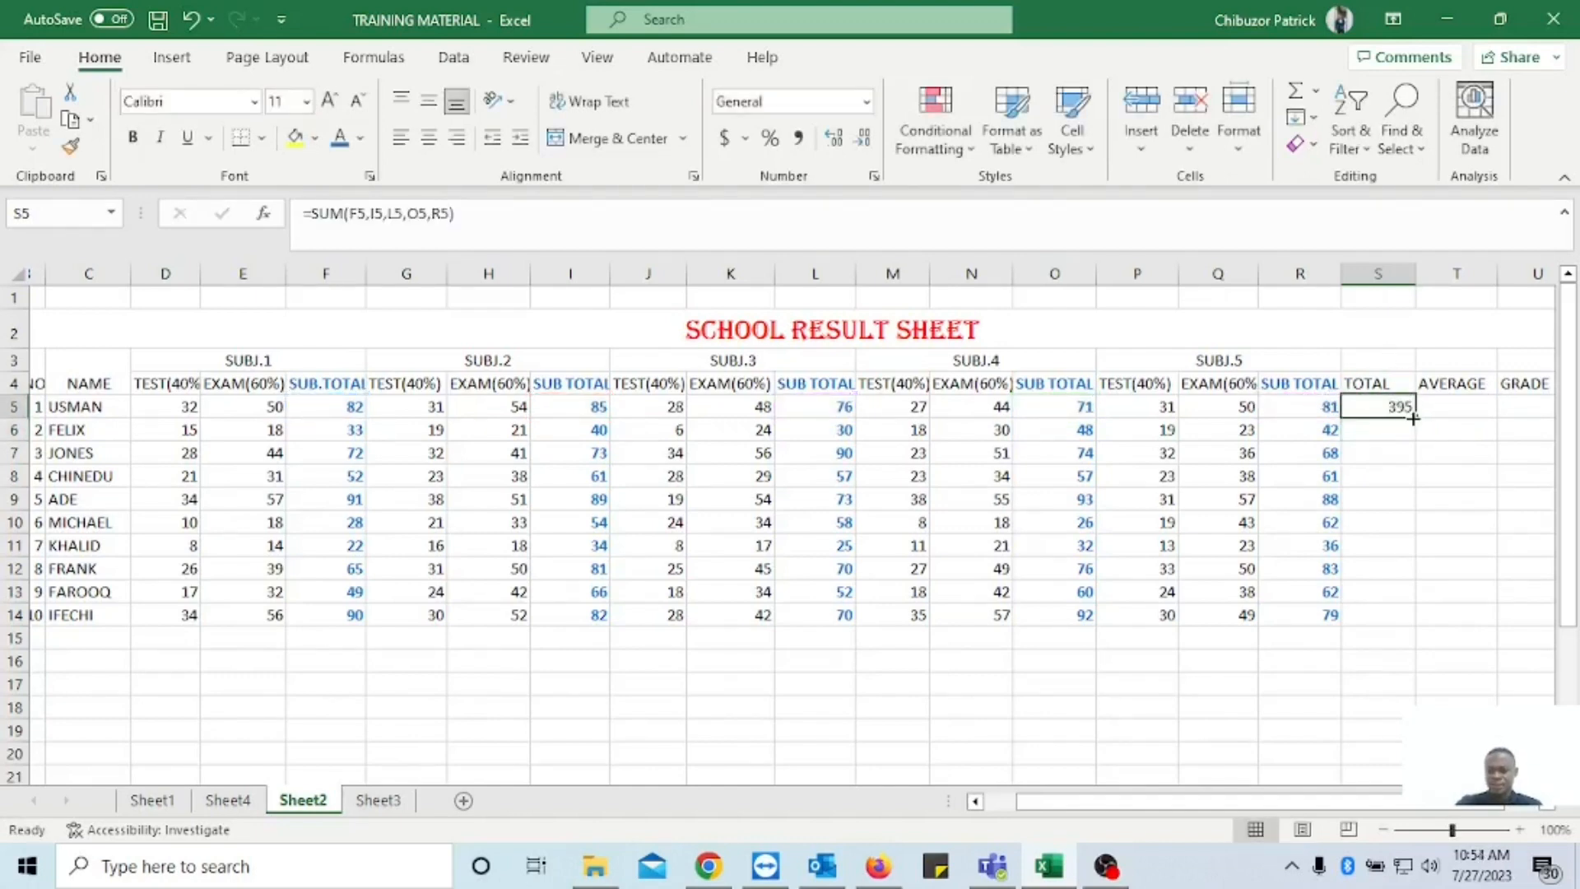
pyautogui.moveTo(1415, 419); pyautogui.dragTo(1411, 619)
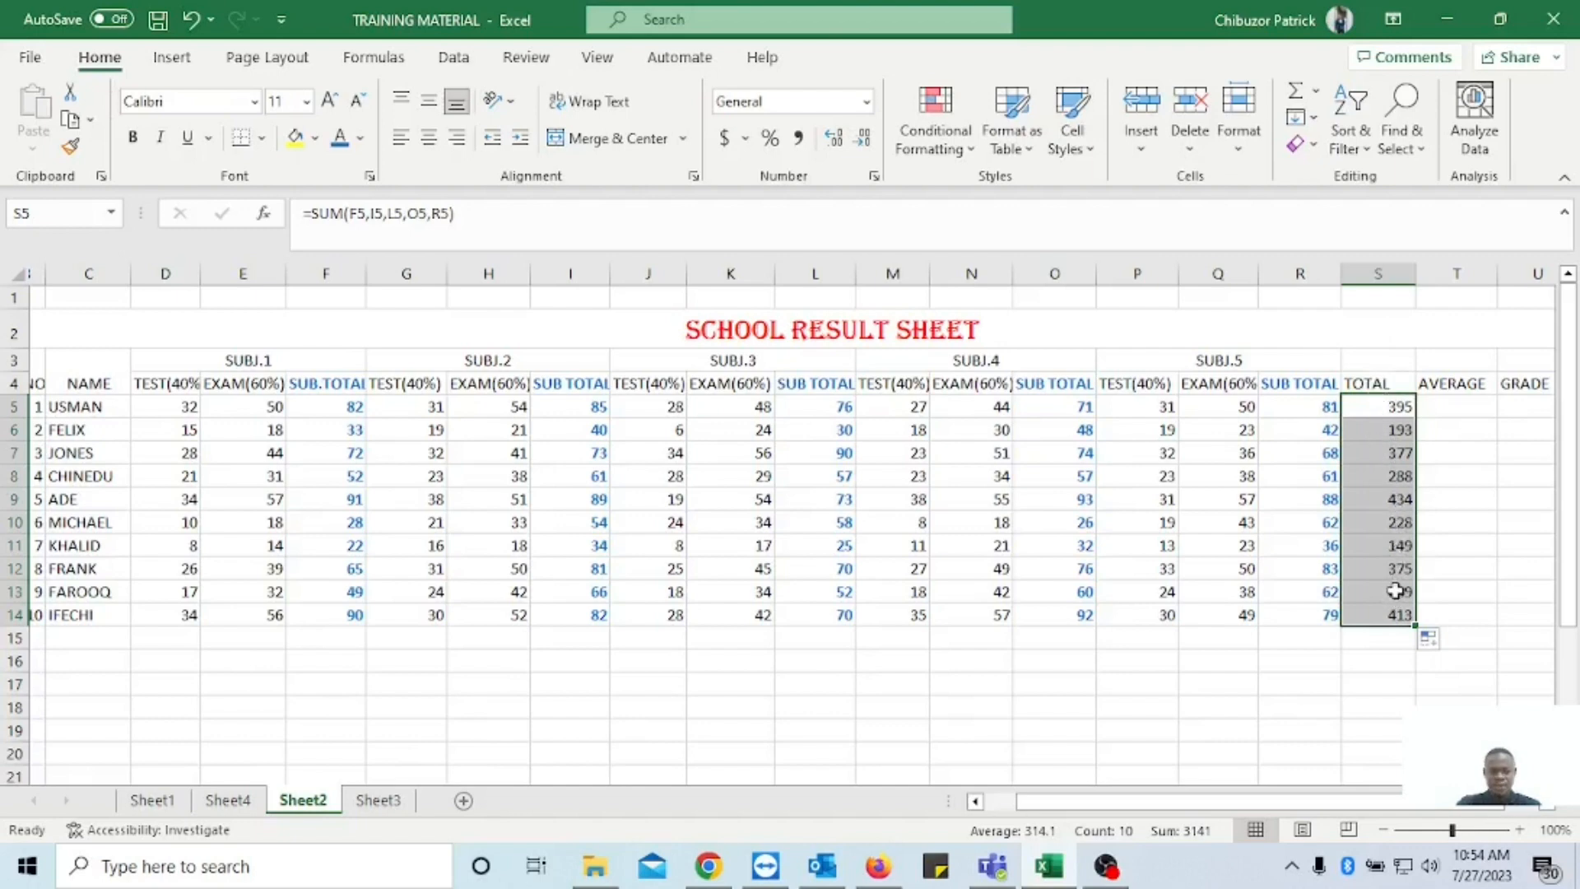
pyautogui.click(133, 138)
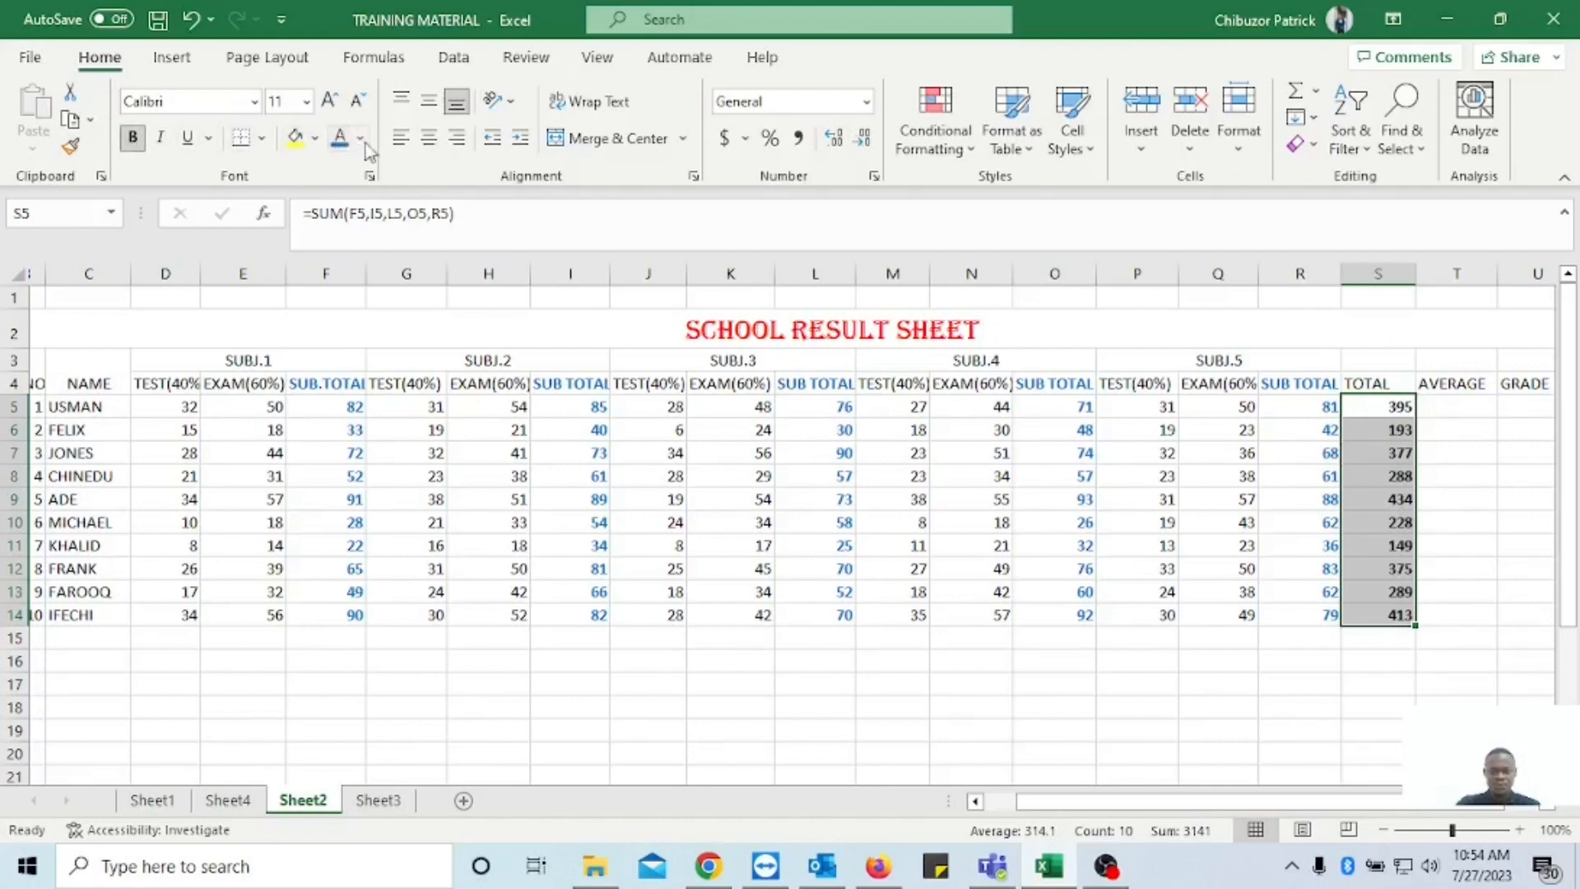
# Format the whole TOTAL column S4:S14, including its heading, in bold with a dark red font colour.
pyautogui.click(1364, 382)
pyautogui.moveTo(1365, 383); pyautogui.dragTo(1396, 615)
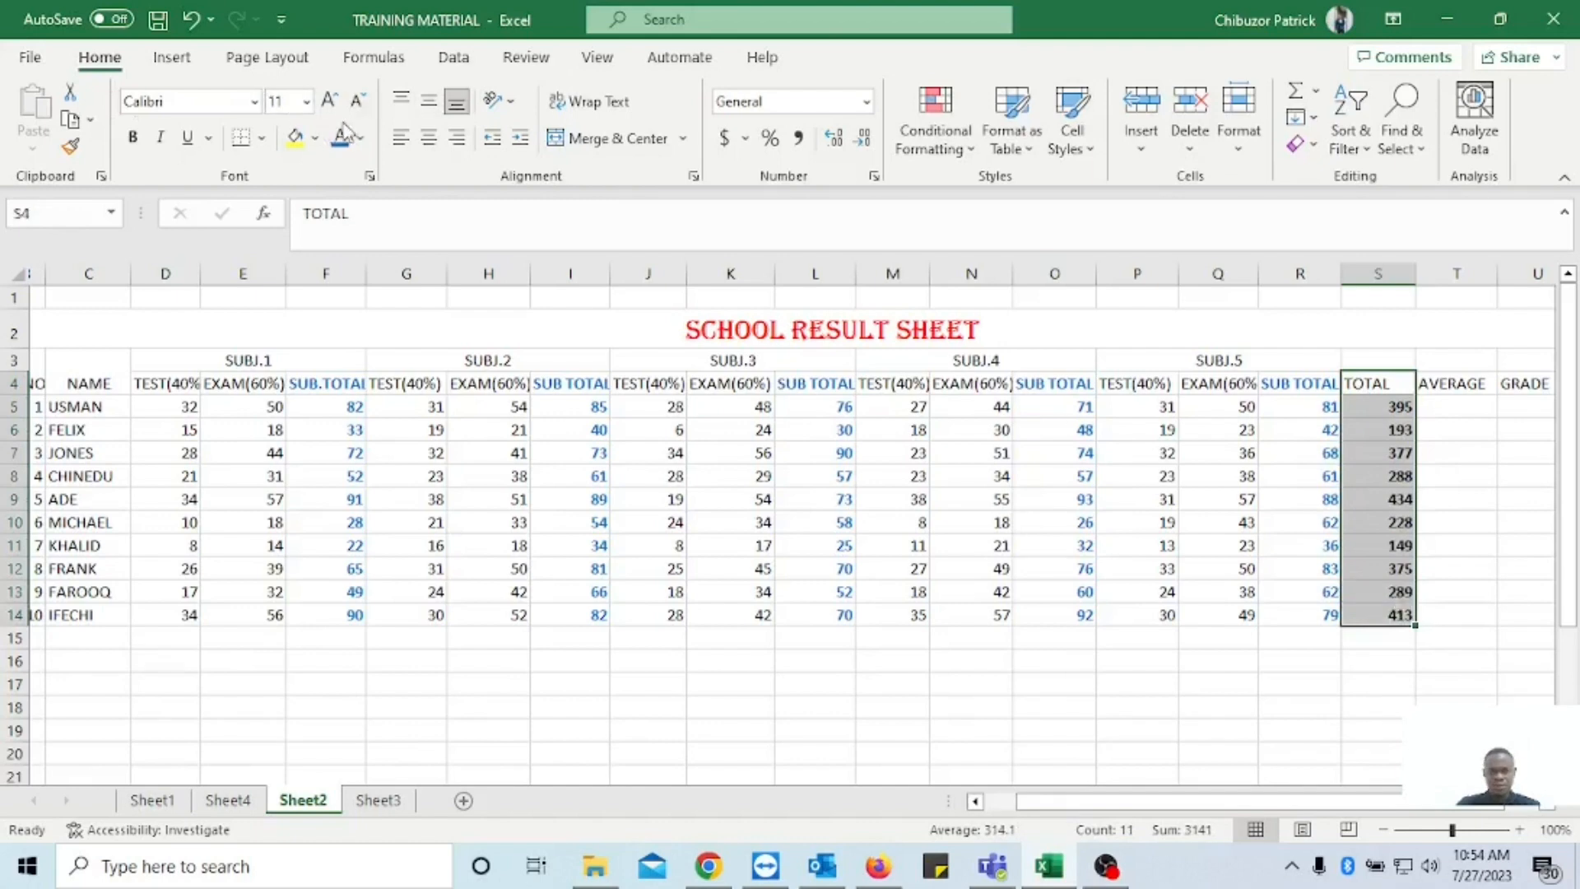
pyautogui.click(133, 137)
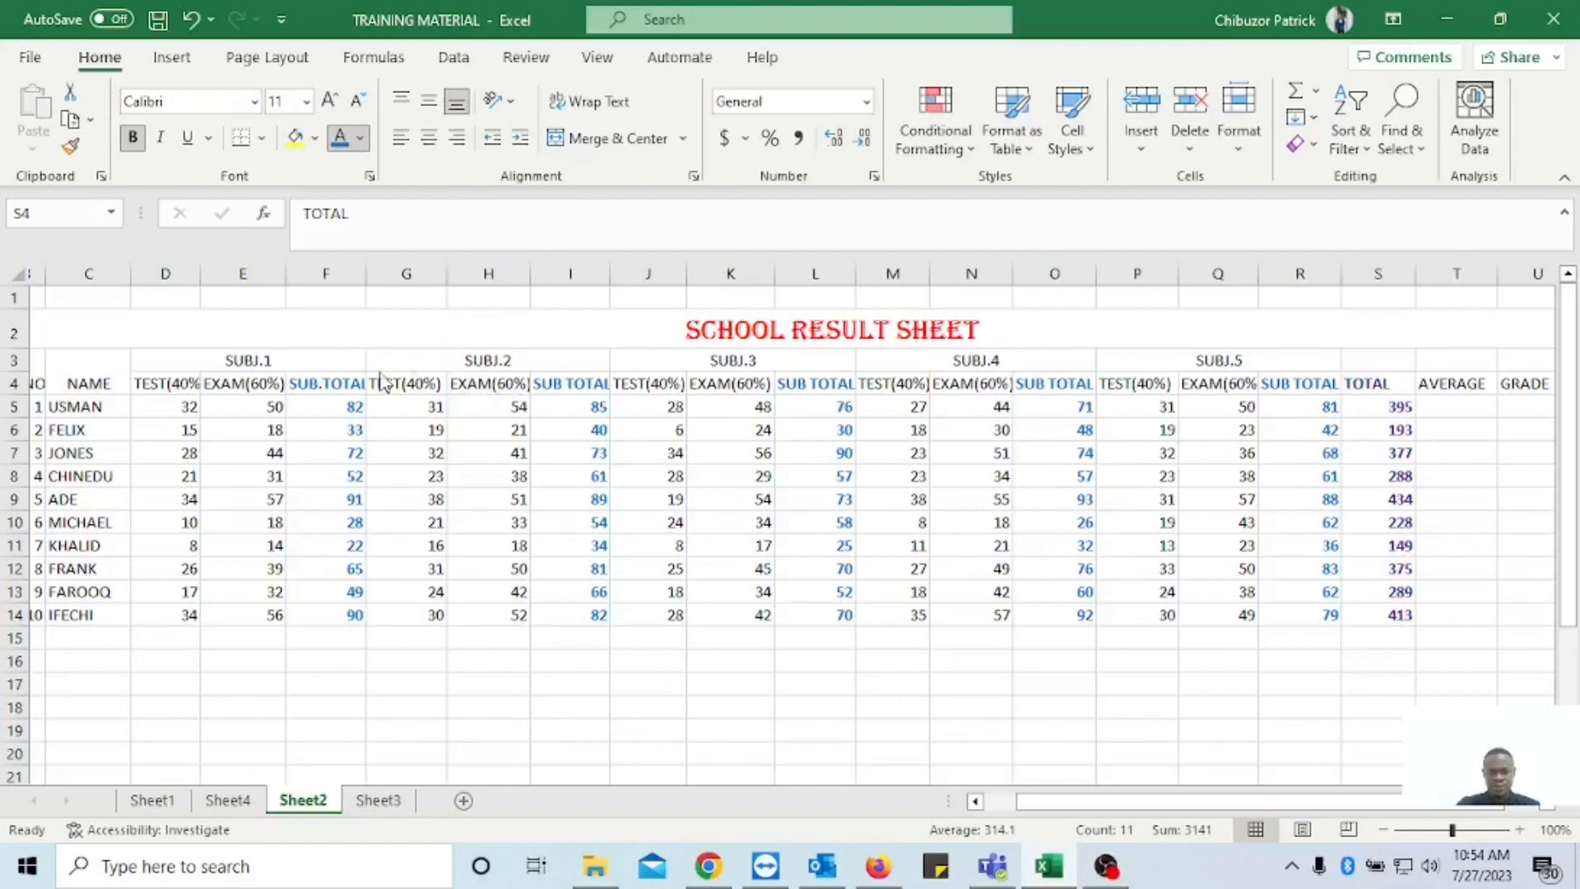
pyautogui.click(350, 387)
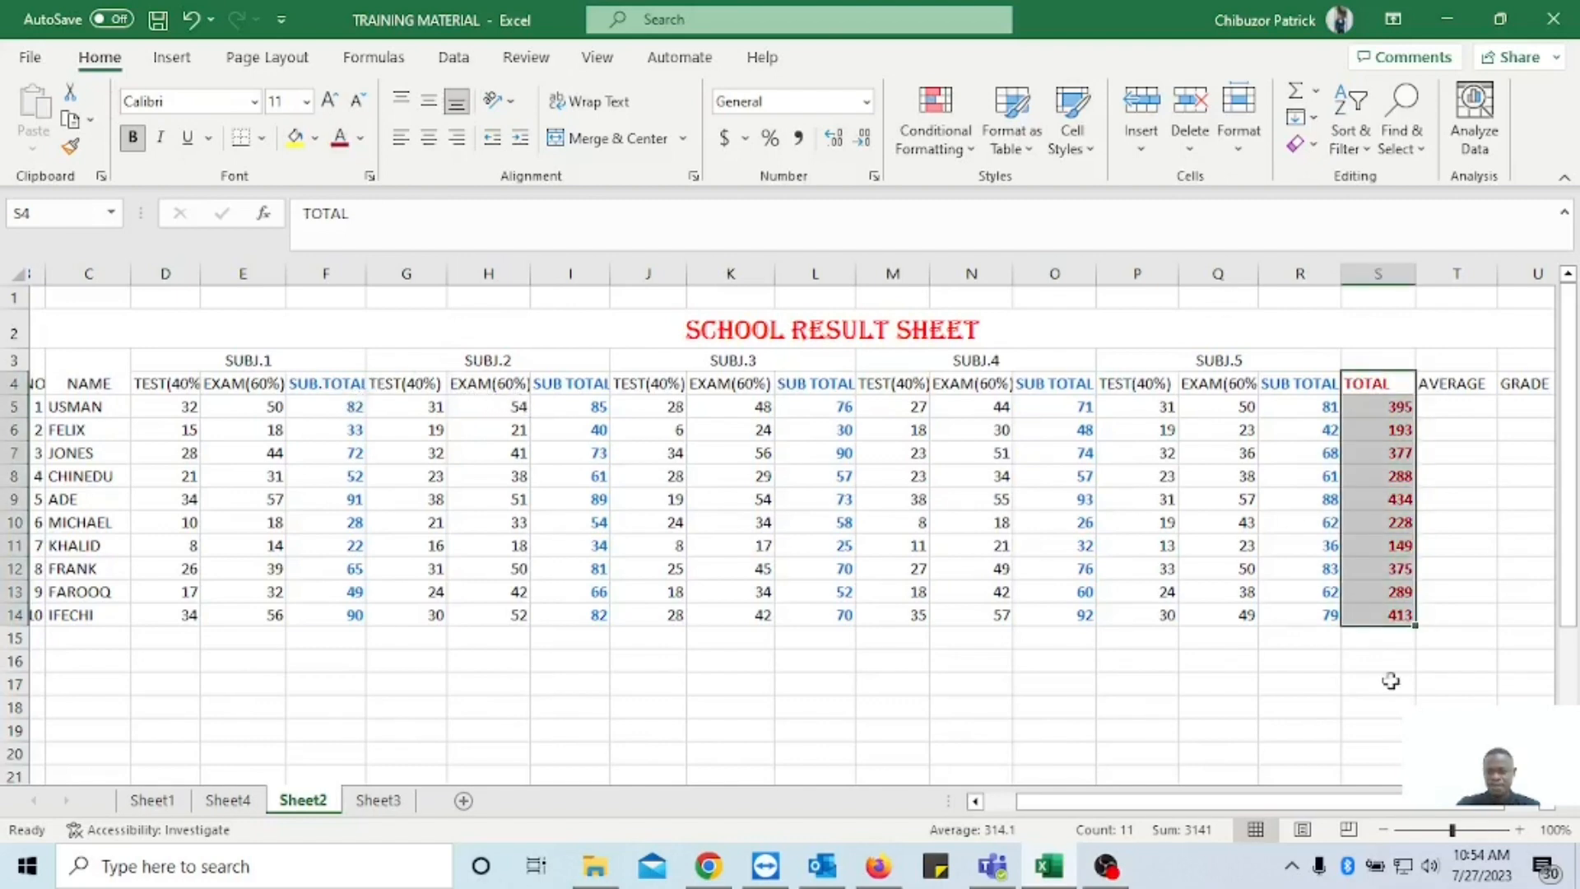
# Enter =AVERAGE(F5,I5,L5,O5,R5) in T5 to average the first student's five subject sub totals.
pyautogui.click(1548, 804)
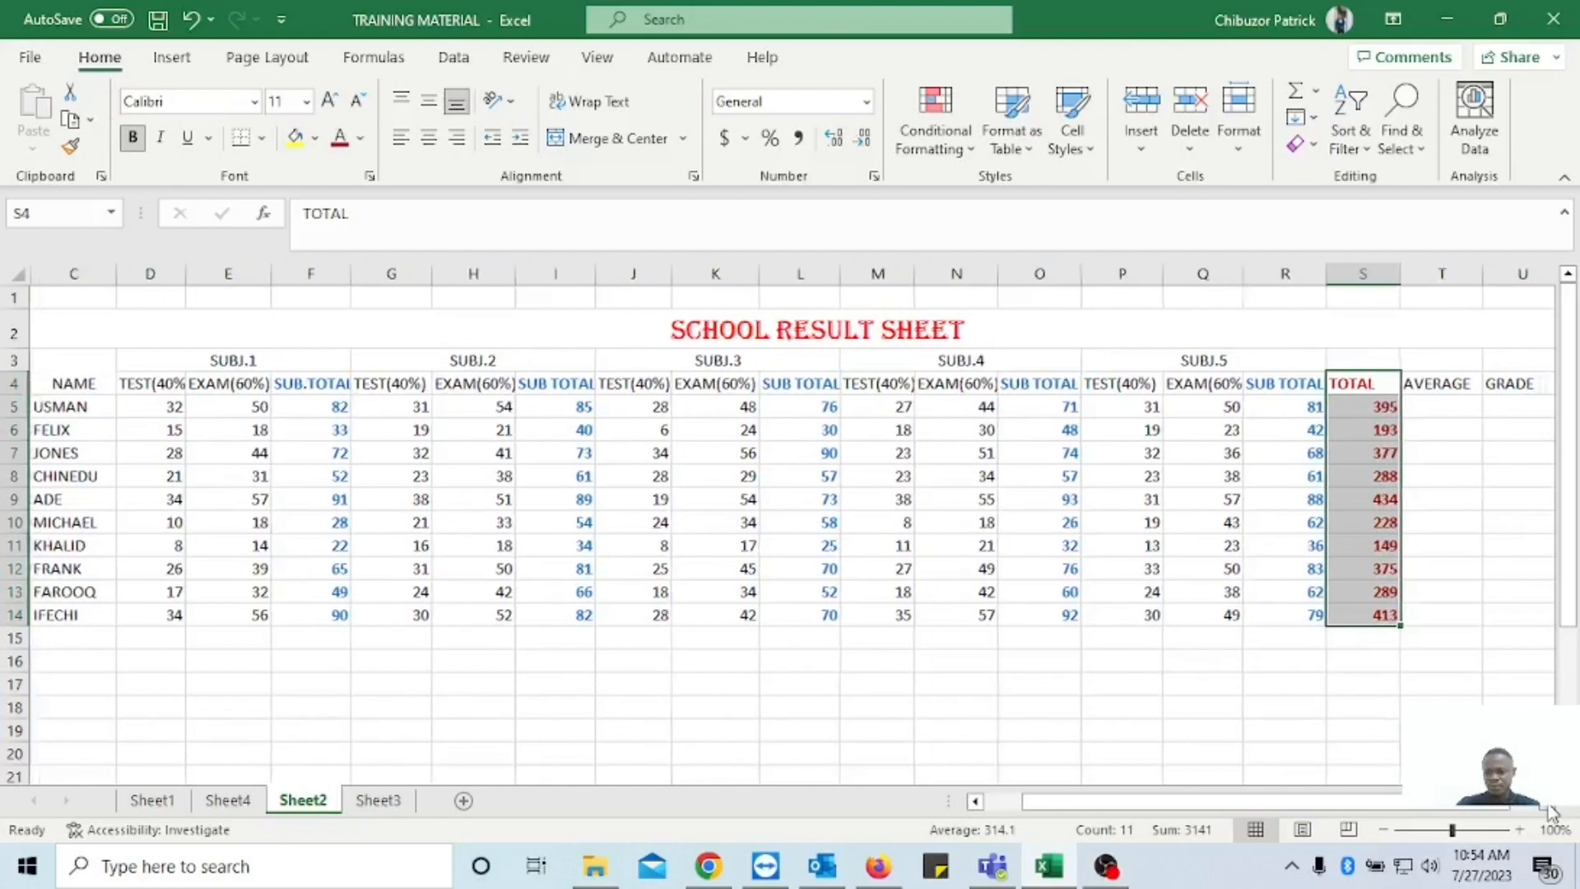
pyautogui.click(1547, 804)
pyautogui.click(1336, 407)
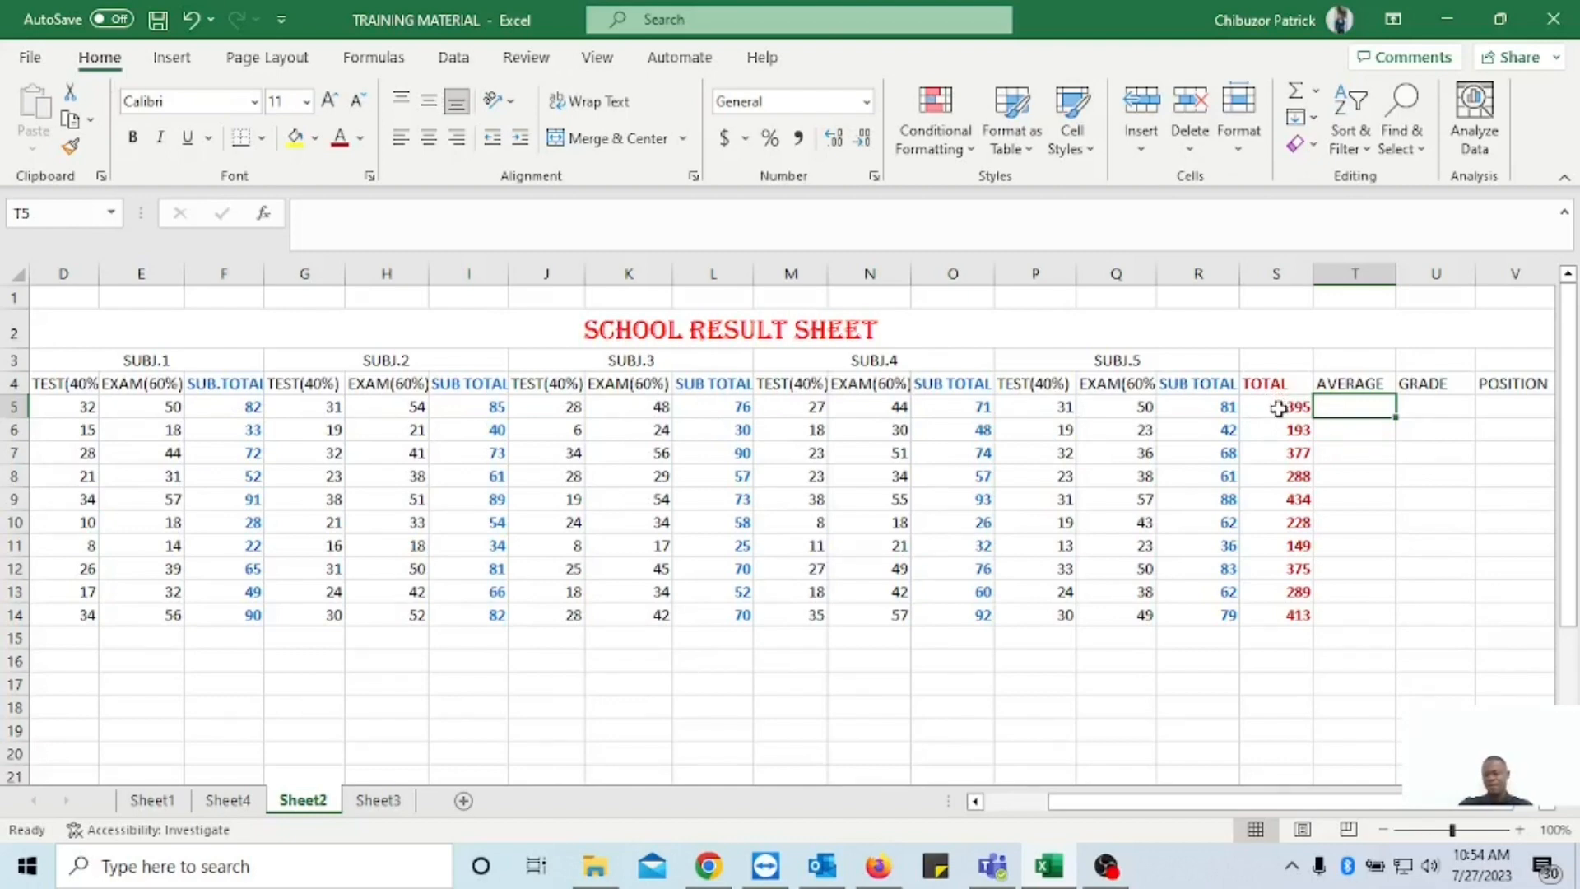
pyautogui.doubleClick(1328, 409)
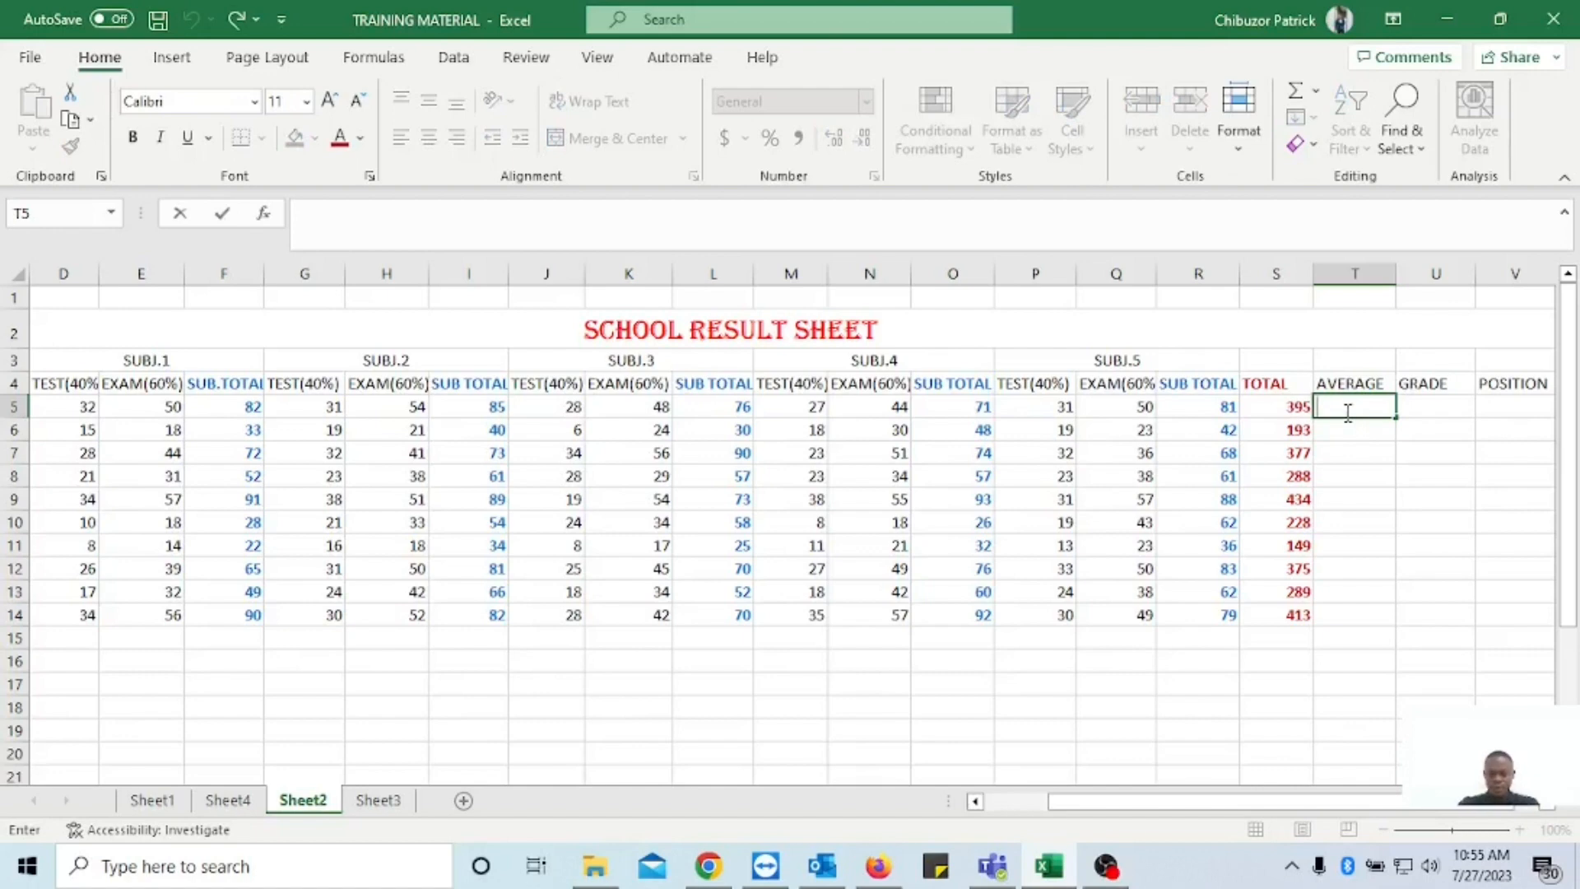
pyautogui.write('=')
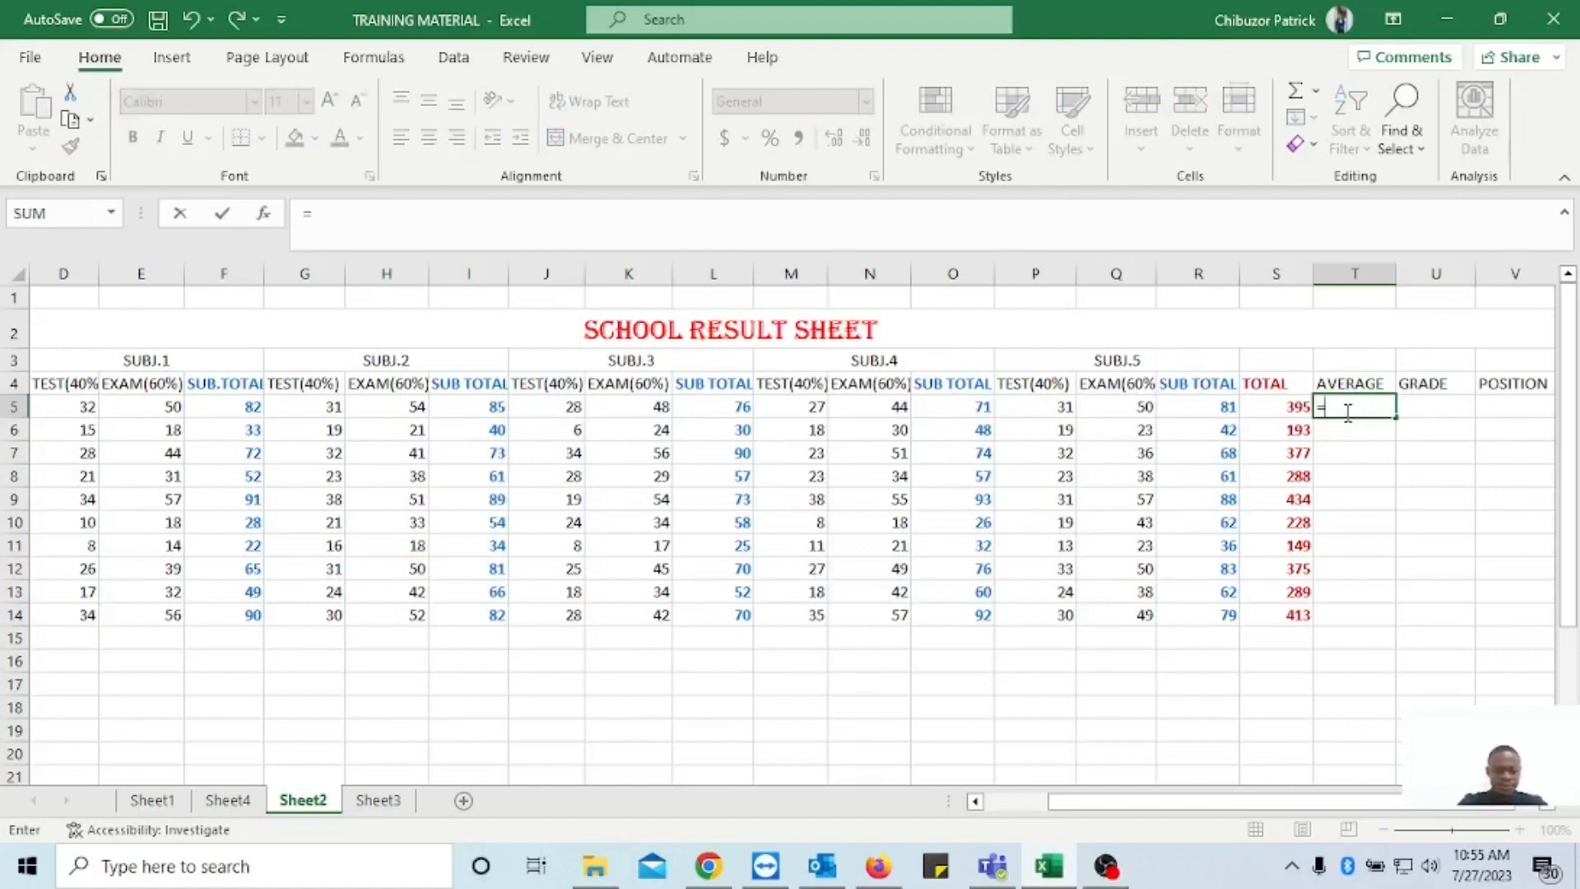
pyautogui.write('AVERAGE(')
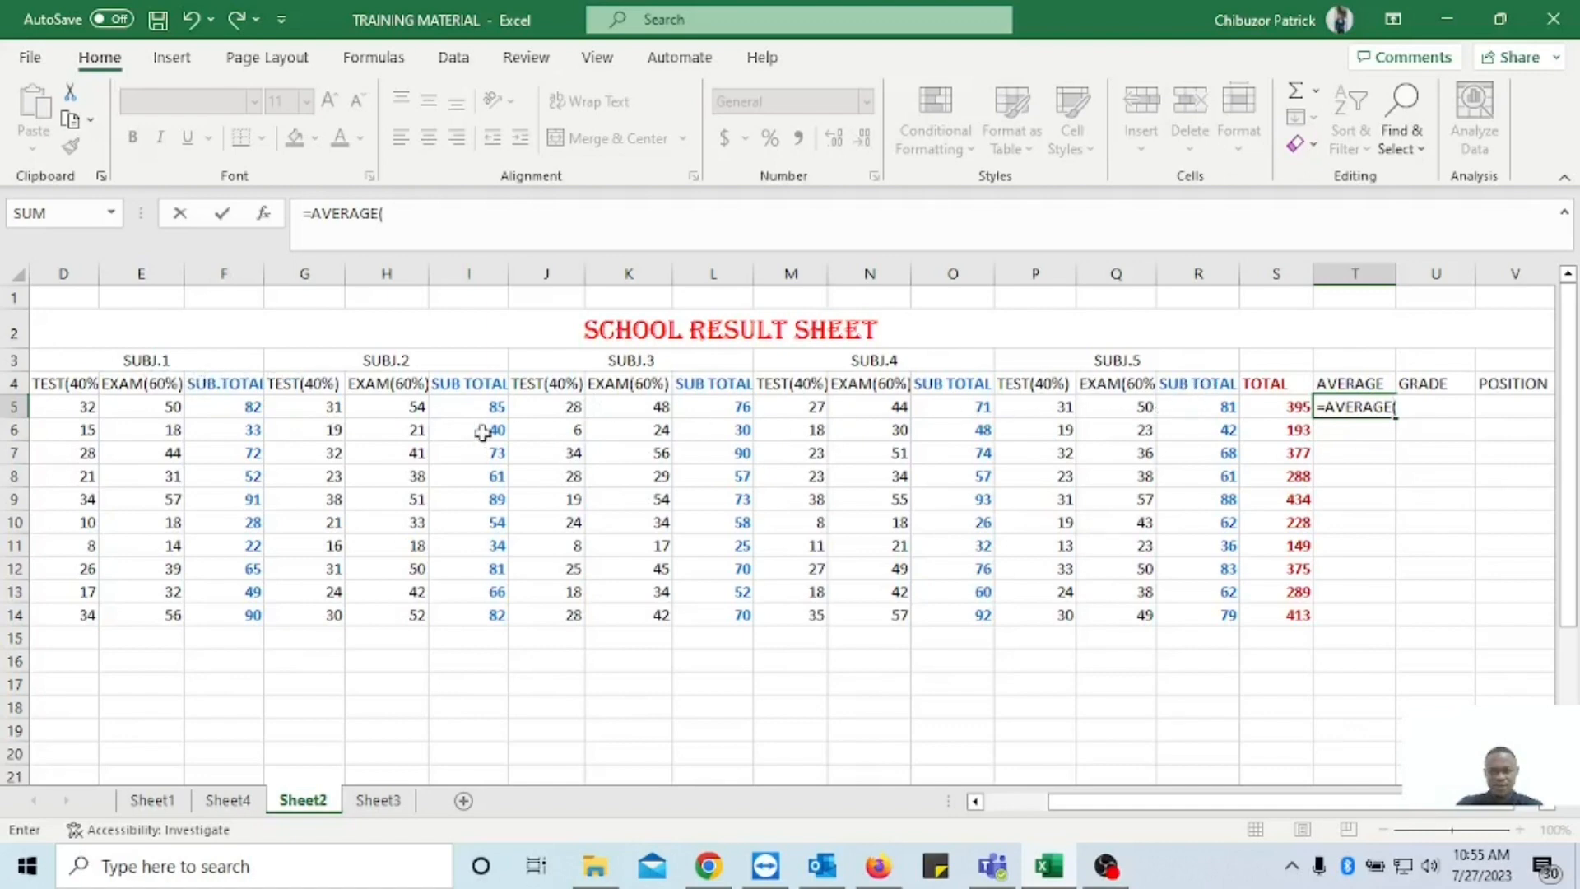
pyautogui.click(241, 409)
pyautogui.write(',')
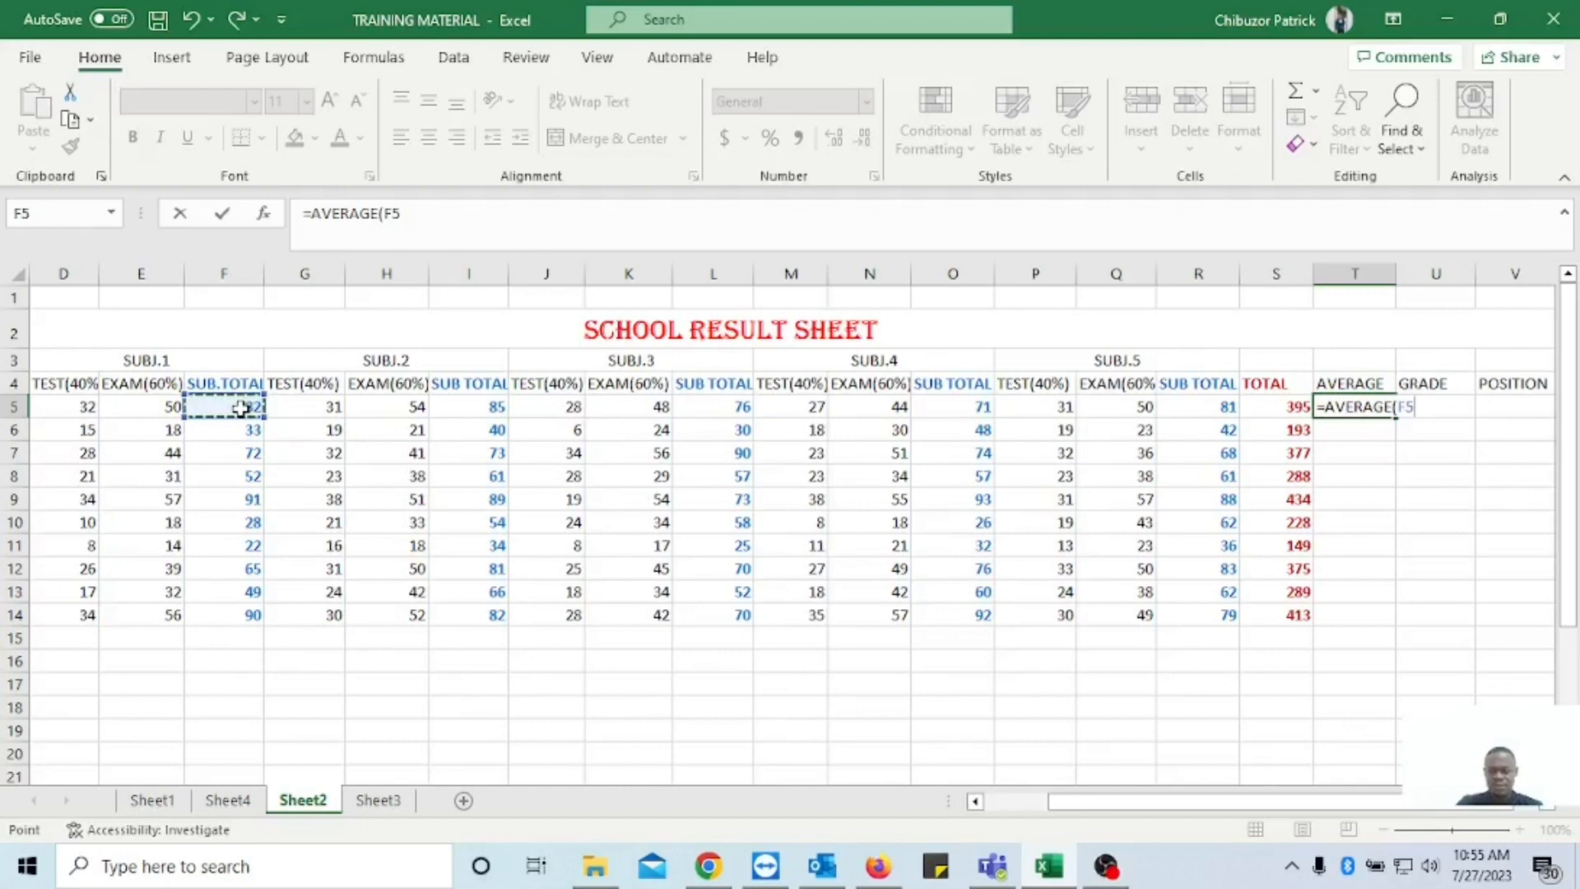
pyautogui.click(494, 410)
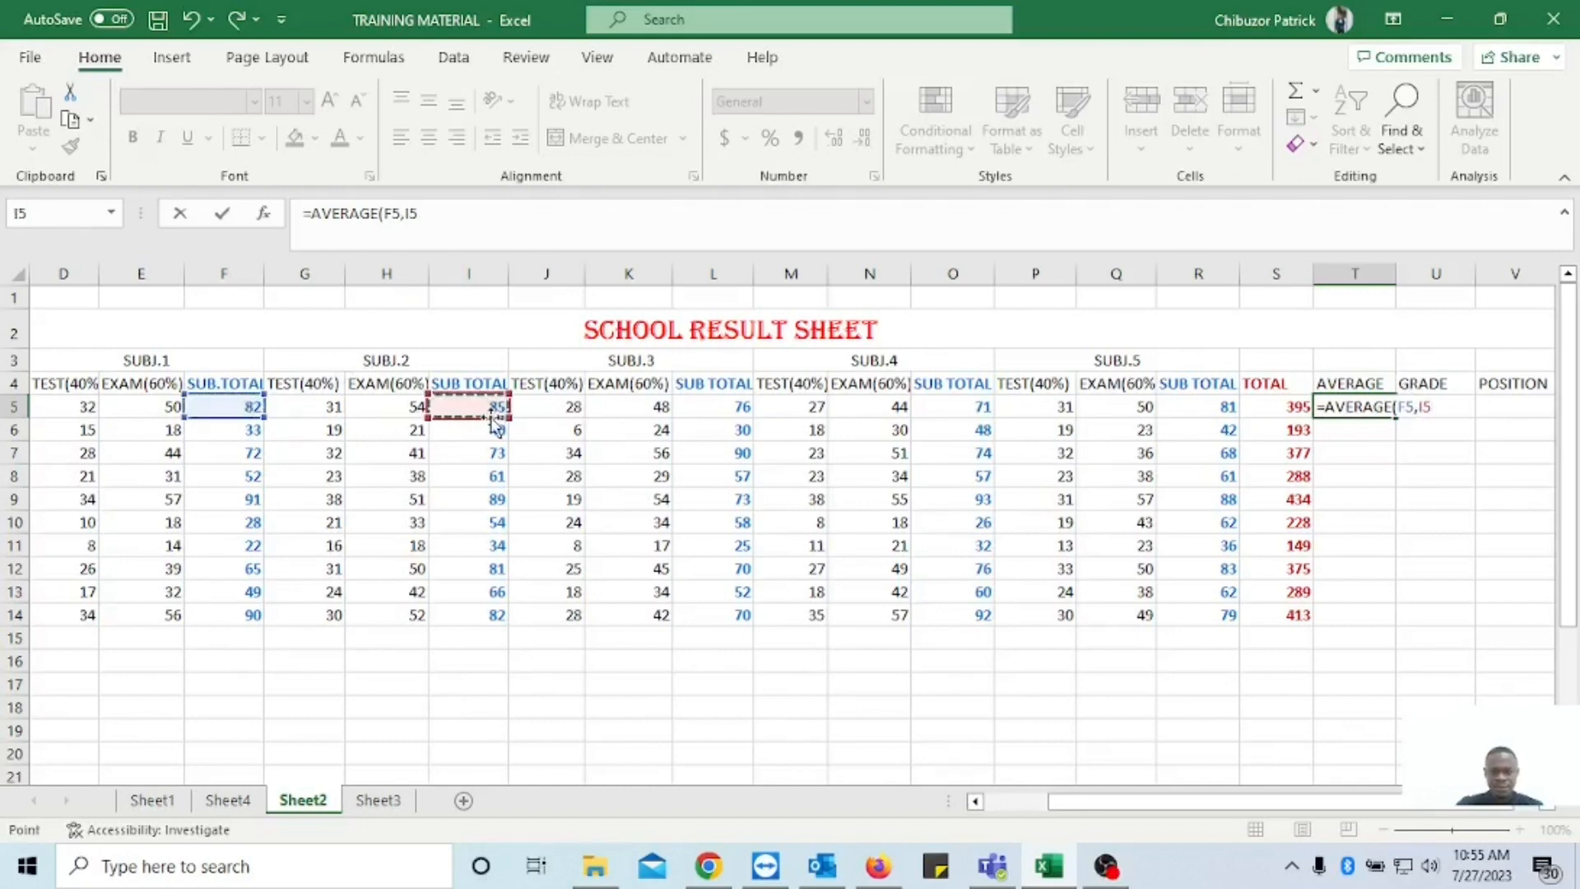
pyautogui.write(',')
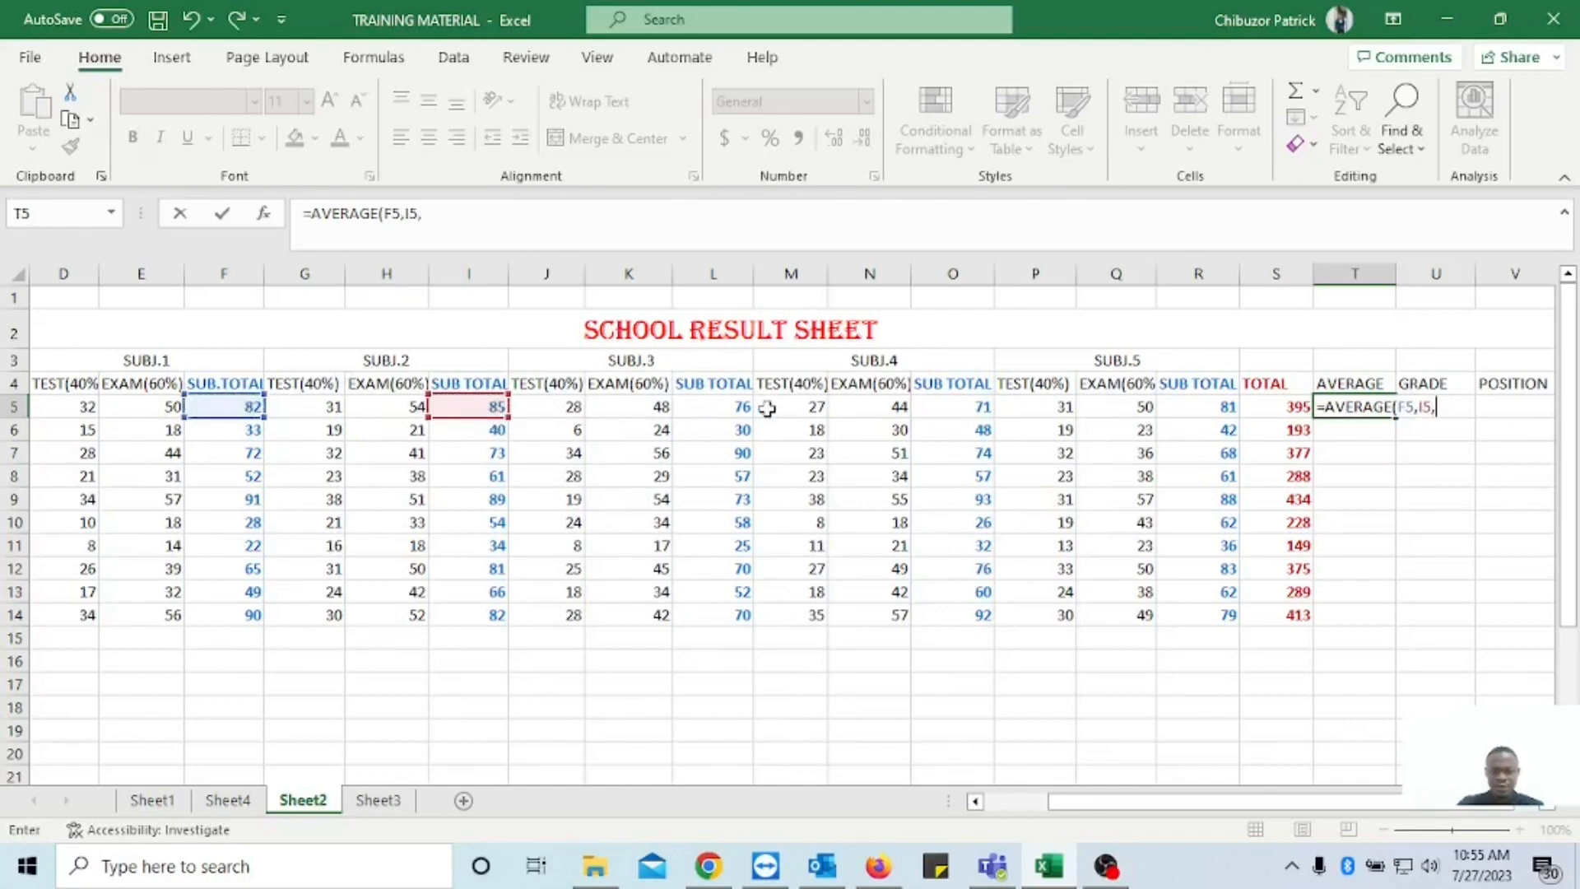
pyautogui.click(739, 409)
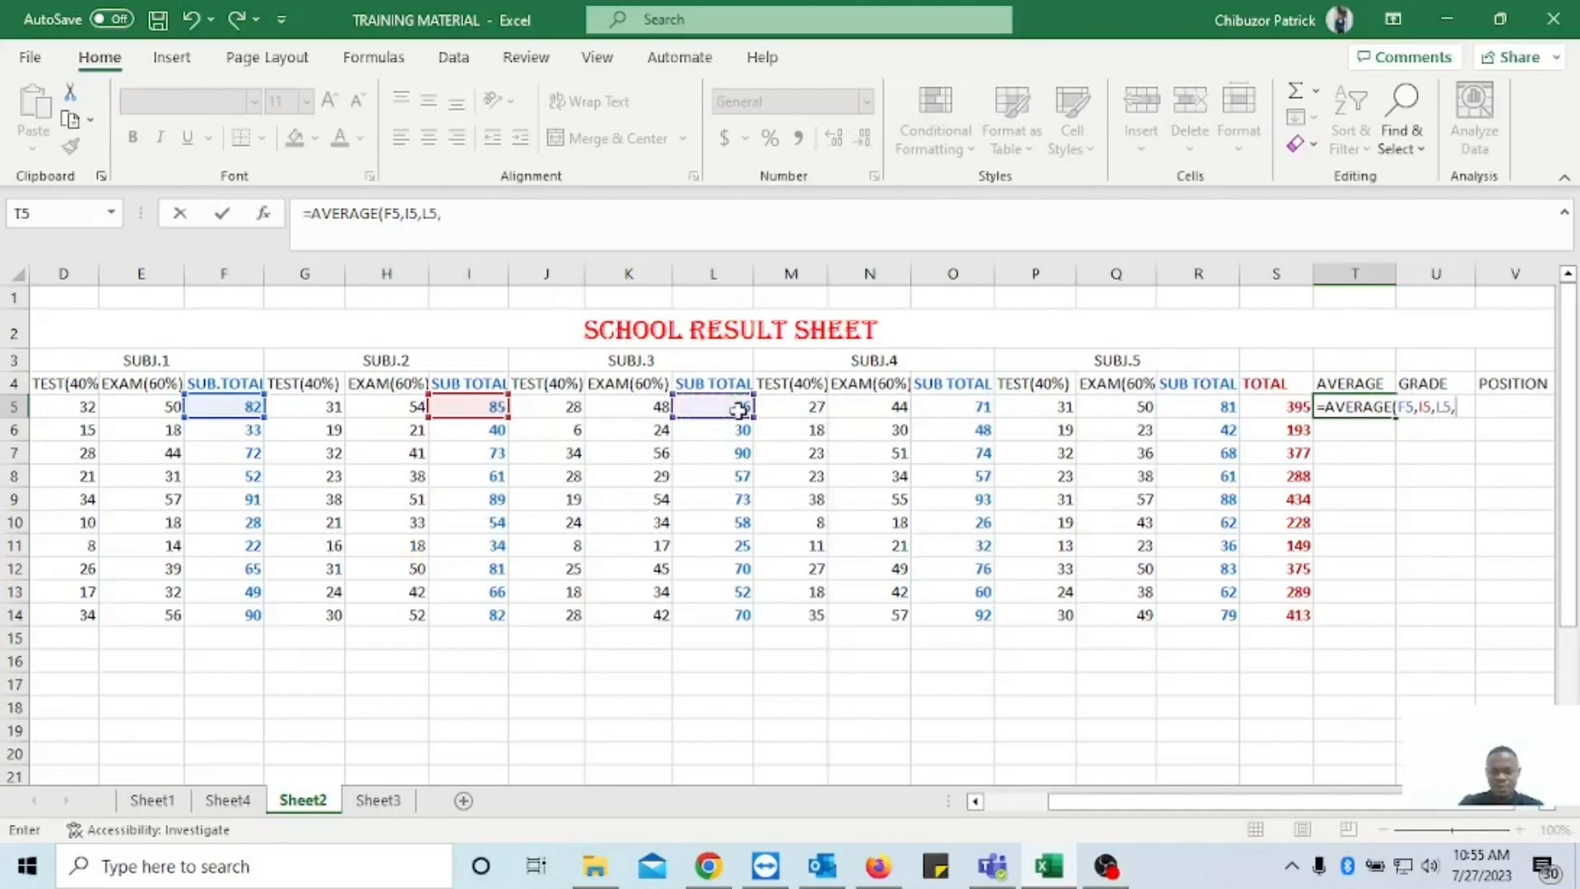
pyautogui.write(',')
pyautogui.click(979, 412)
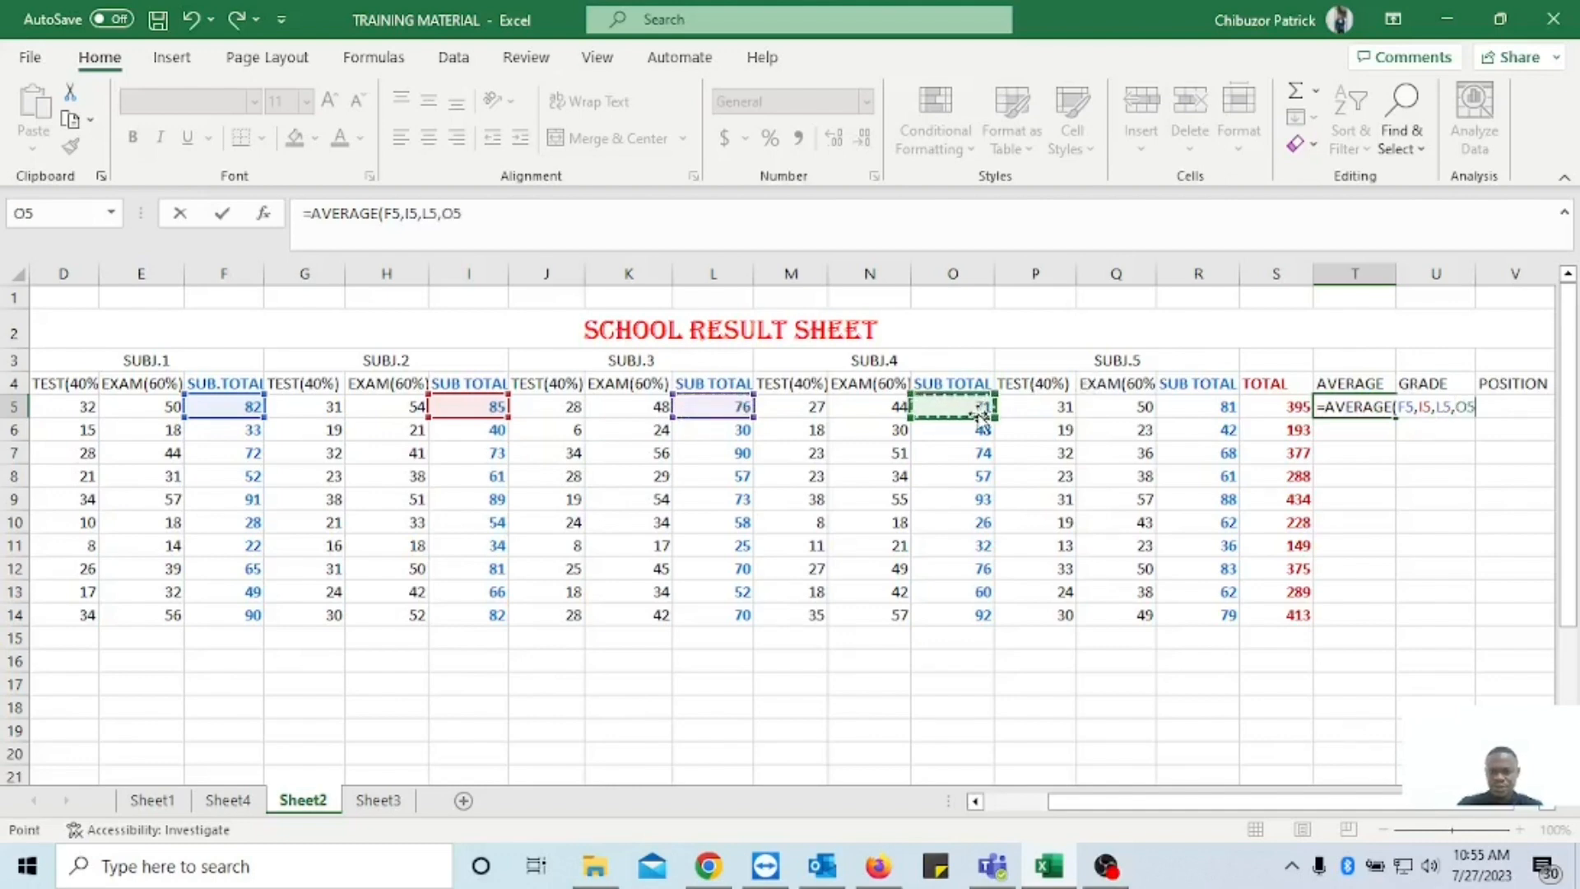
pyautogui.write(',')
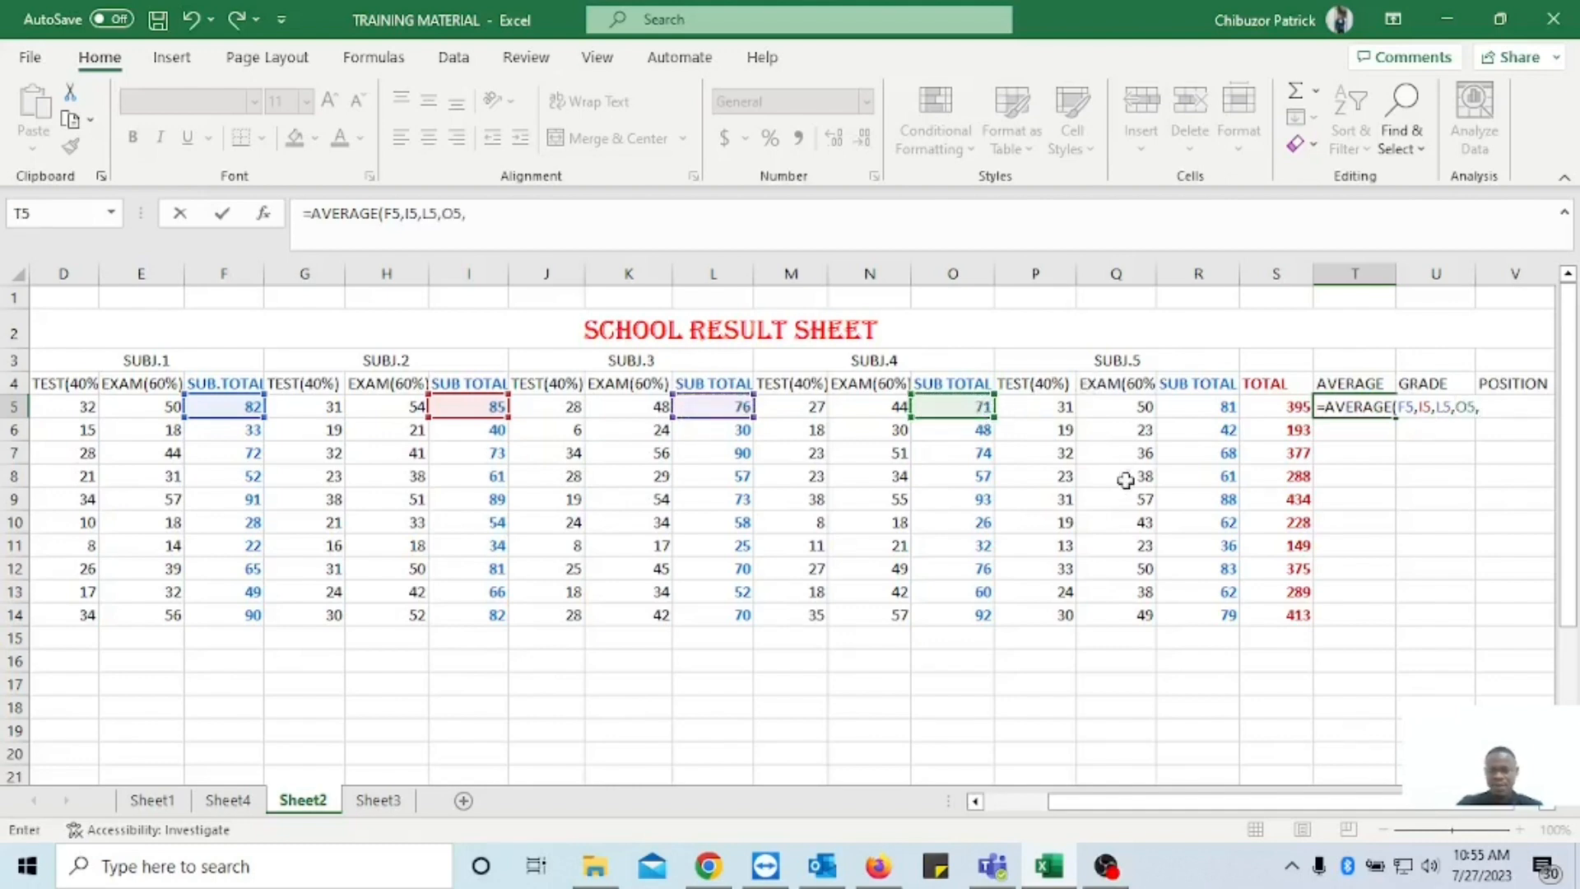
pyautogui.click(1211, 414)
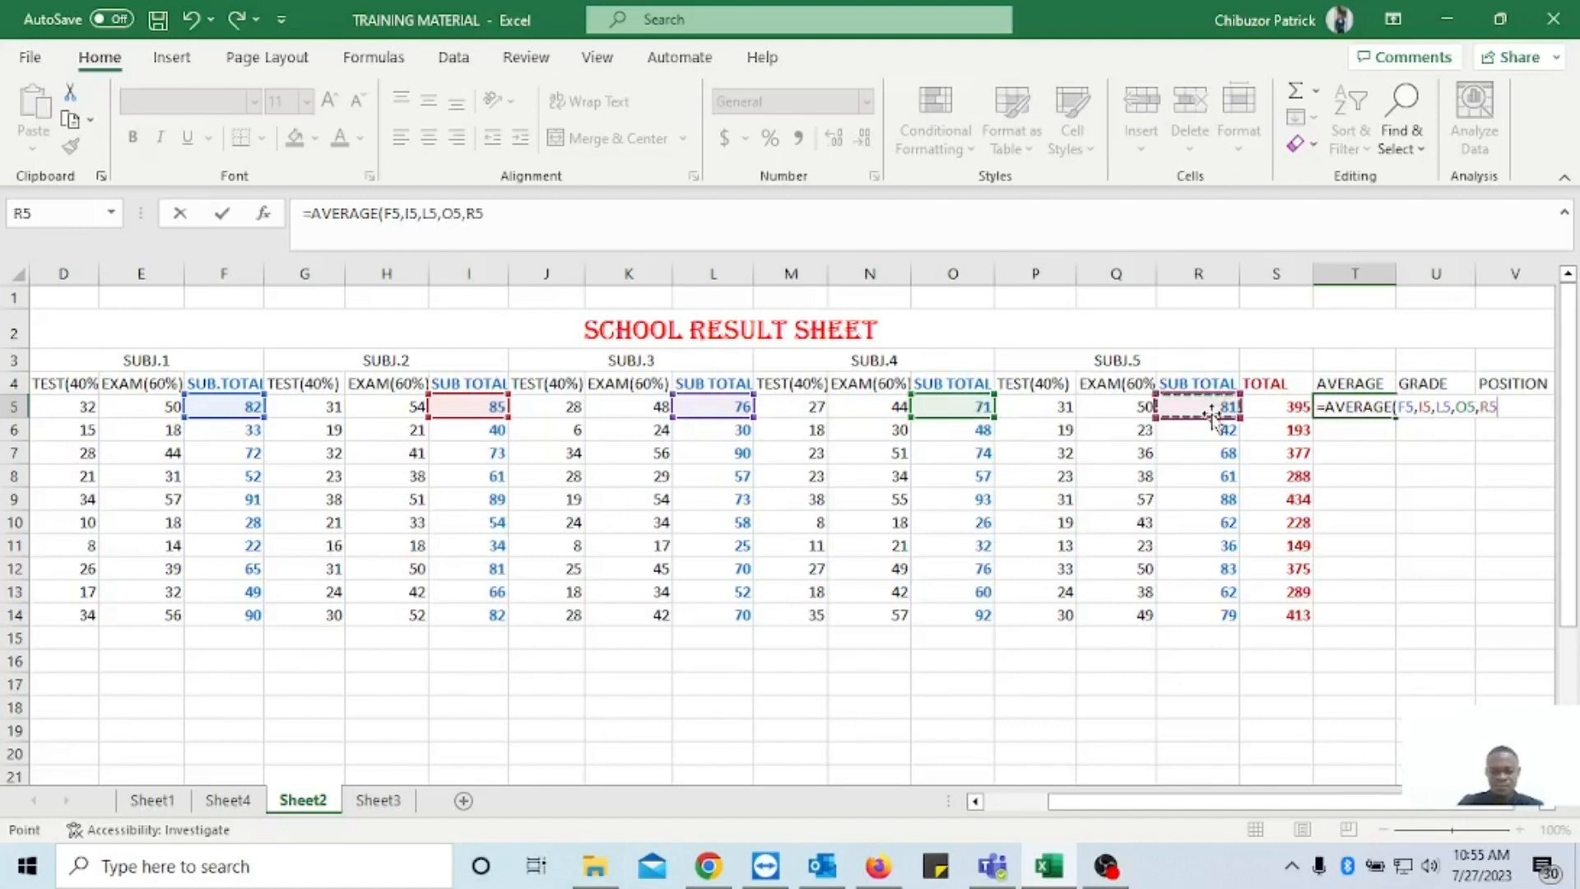
pyautogui.write(')')
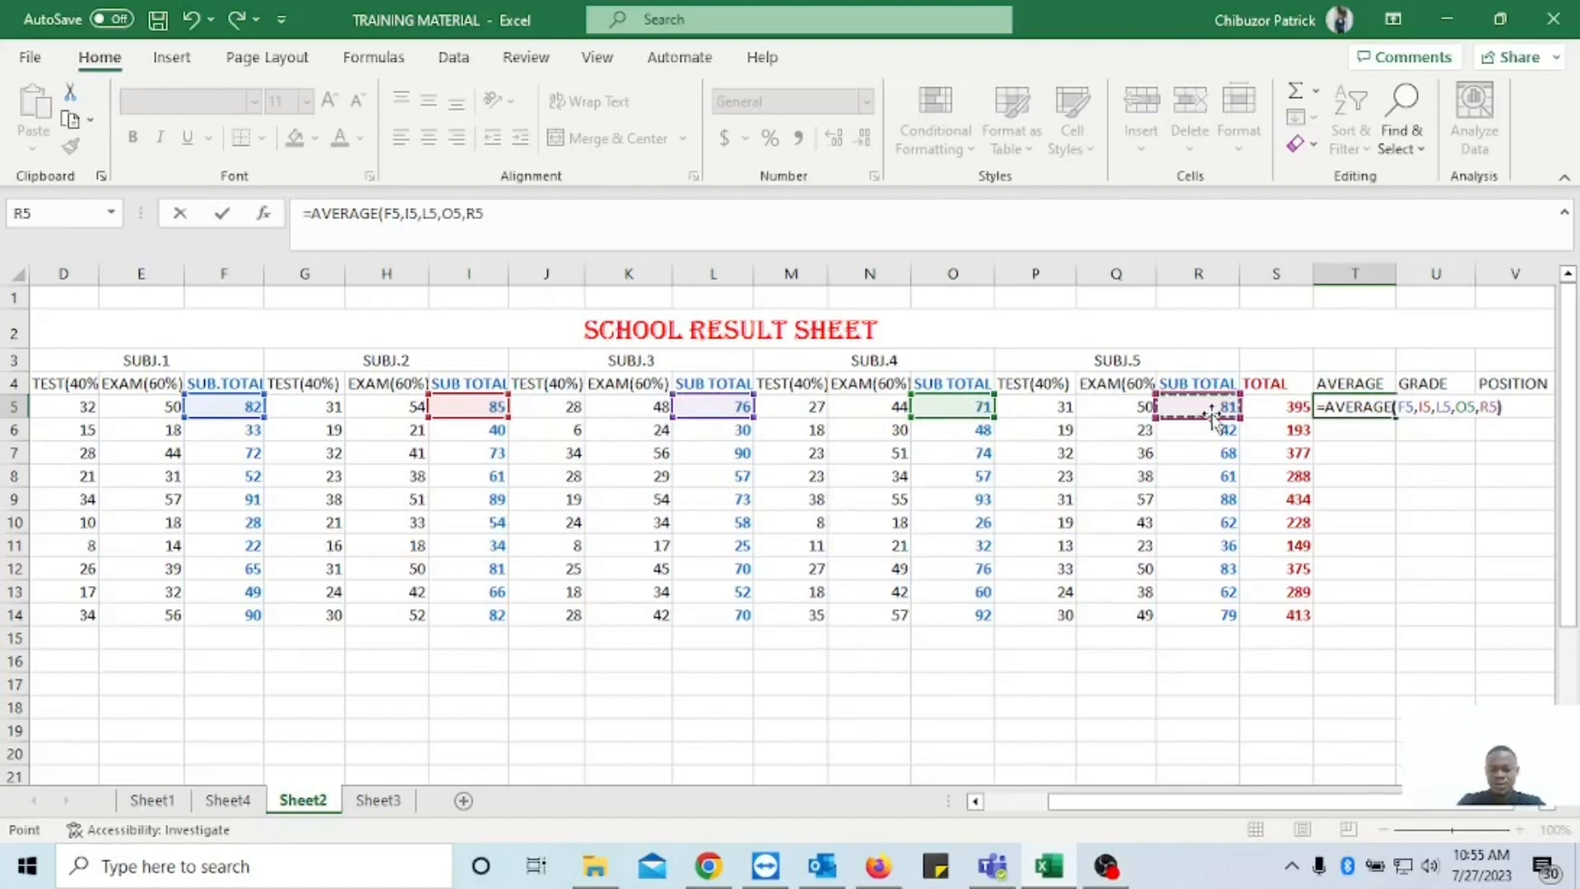
pyautogui.press('Return')
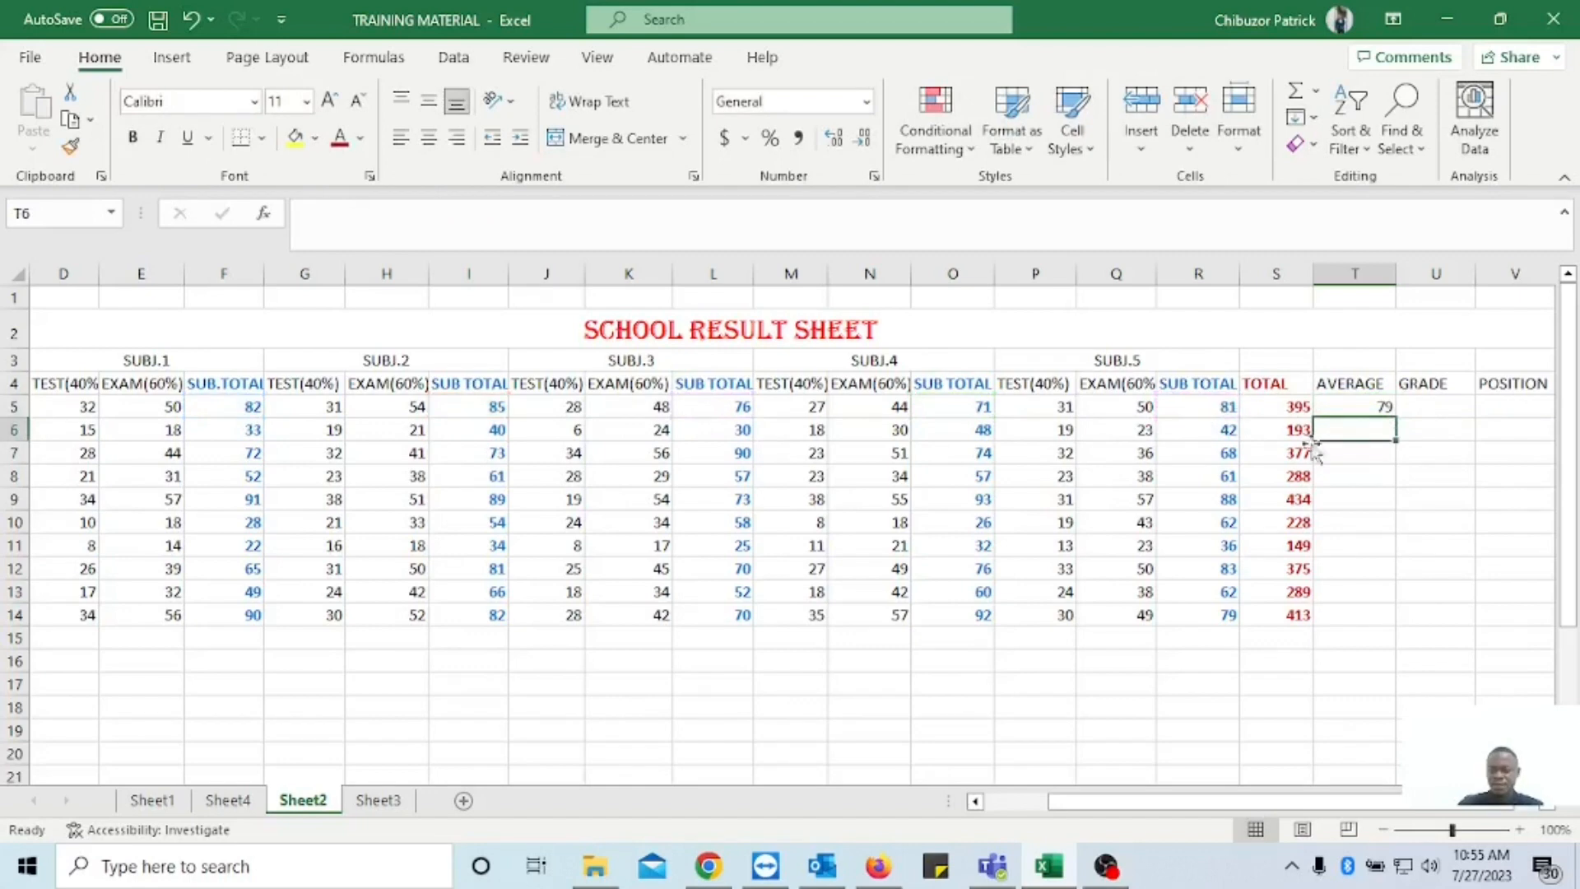
# Fill the AVERAGE formula from T5 down to T14 and make the filled cells bold.
pyautogui.click(1358, 406)
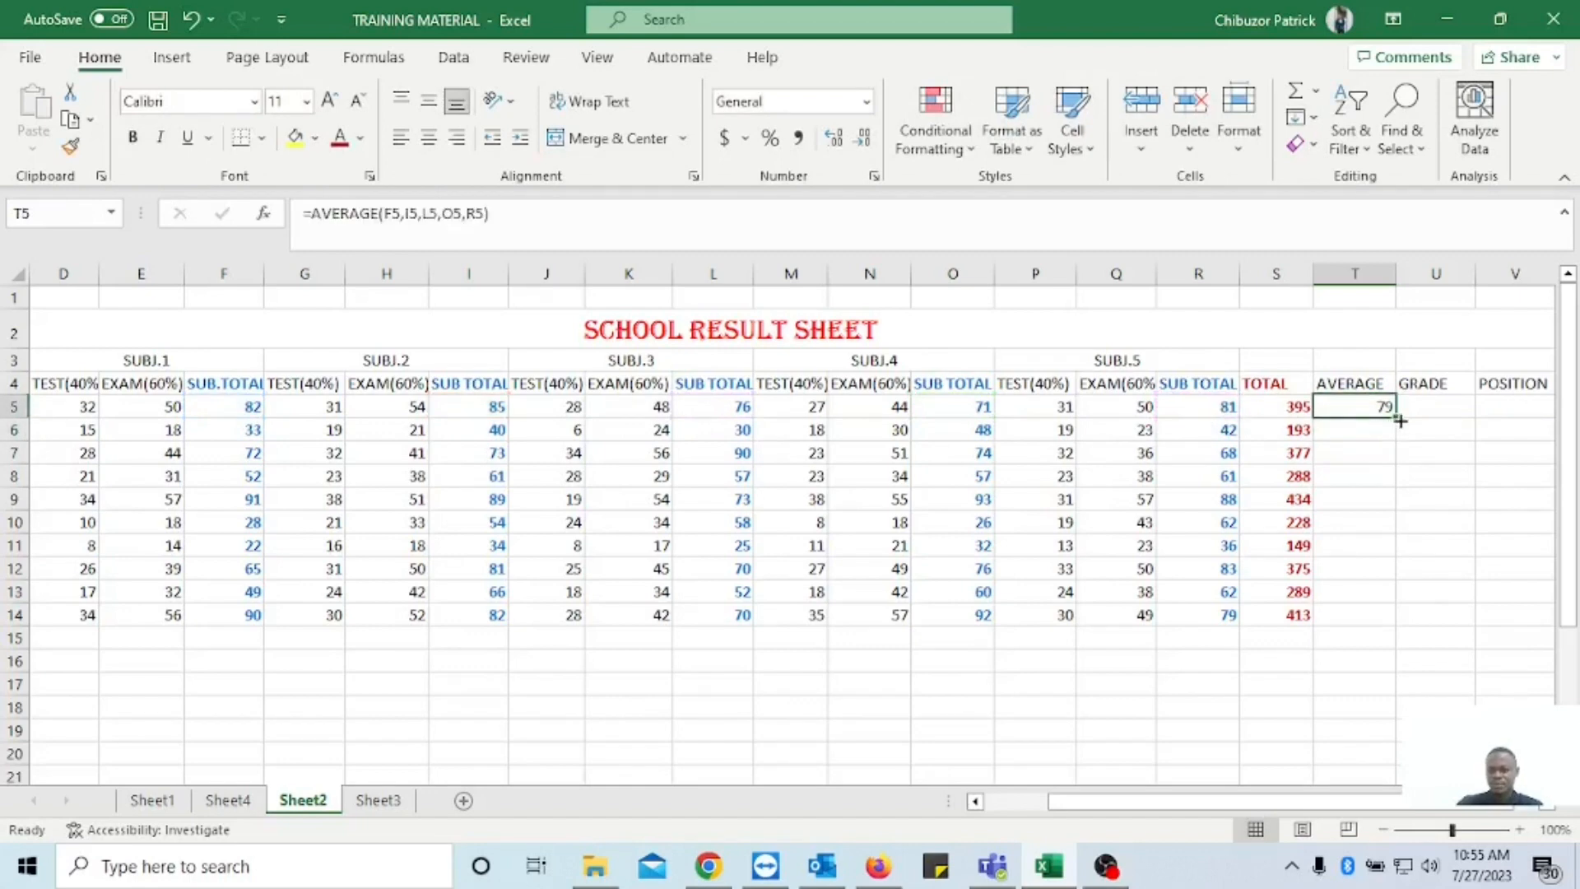
pyautogui.moveTo(1395, 418); pyautogui.dragTo(1390, 626)
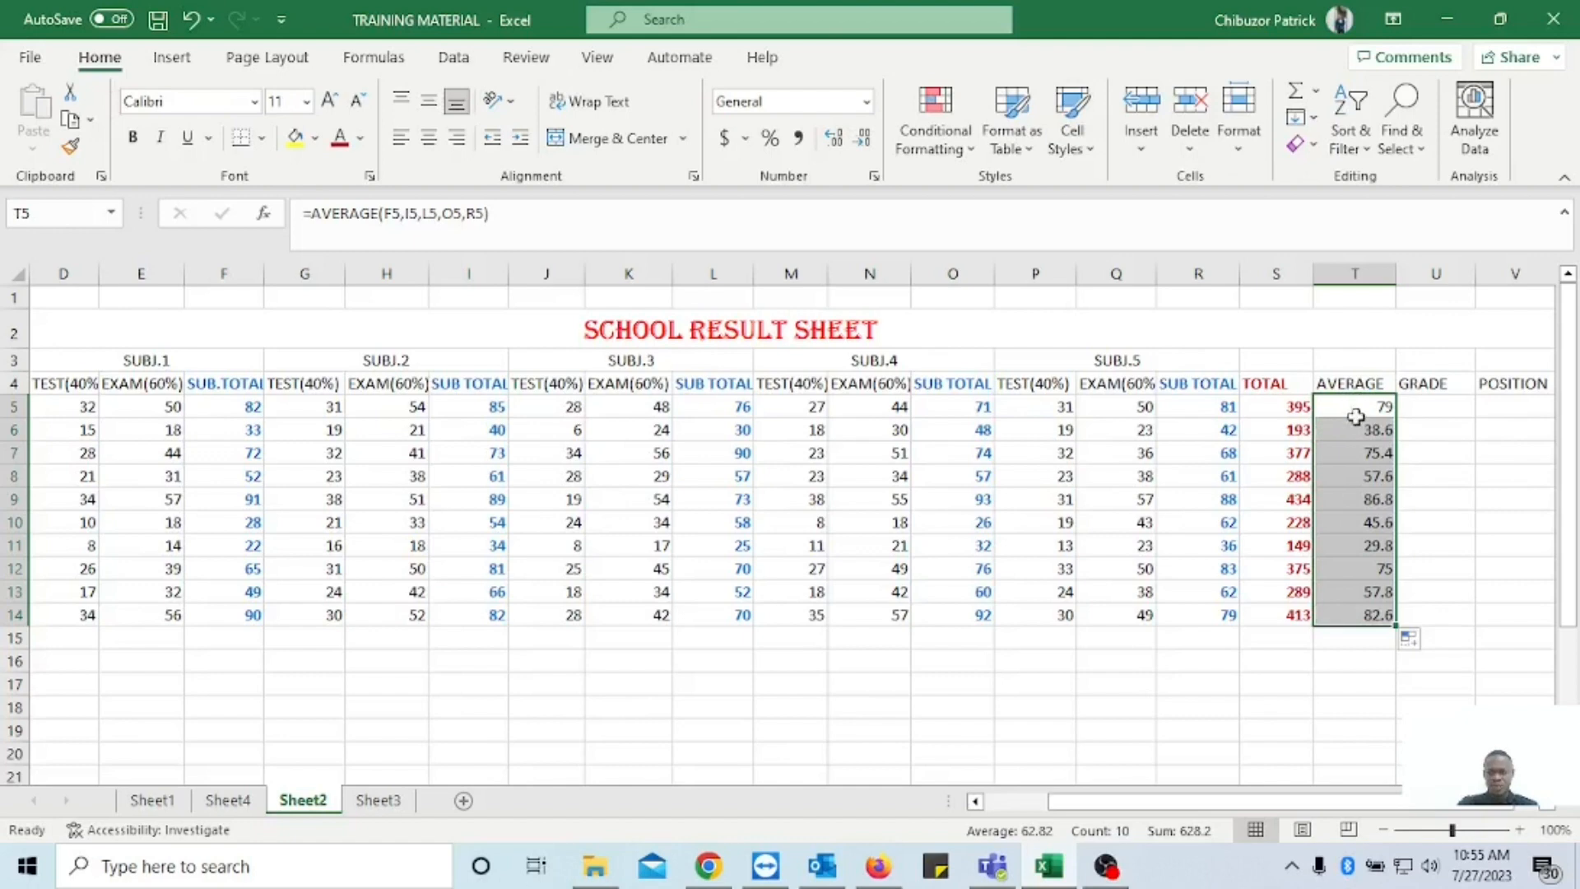
pyautogui.click(132, 137)
# Examine the grade hint list below the table for the score range that belongs to each grade.
pyautogui.click(1433, 405)
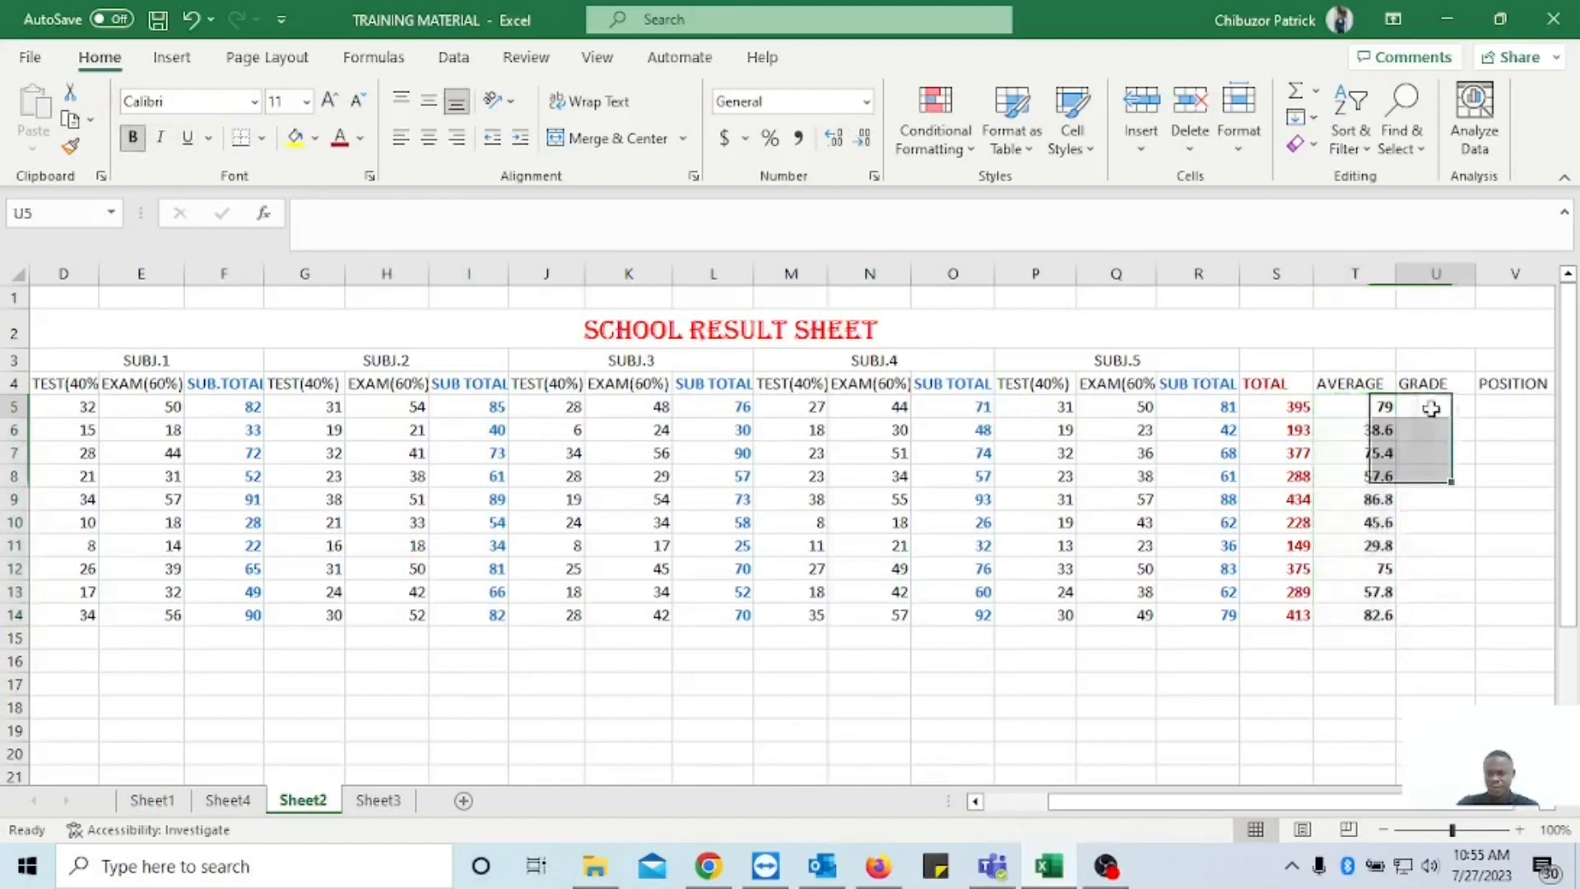
pyautogui.hscroll(4, 790, 526)
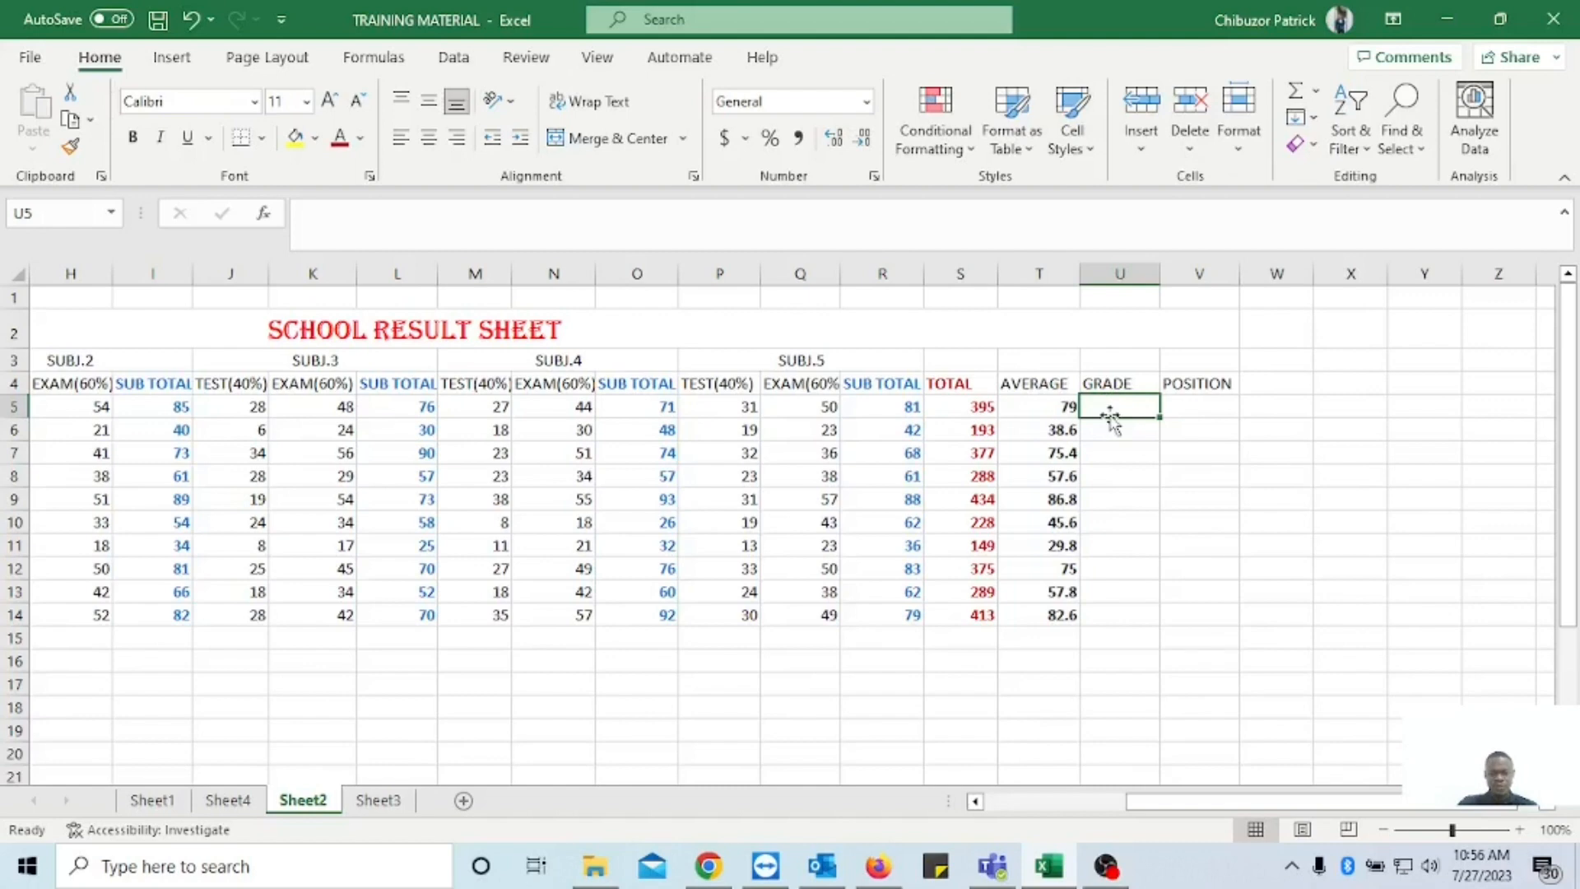
pyautogui.scroll(-4, 1113, 410)
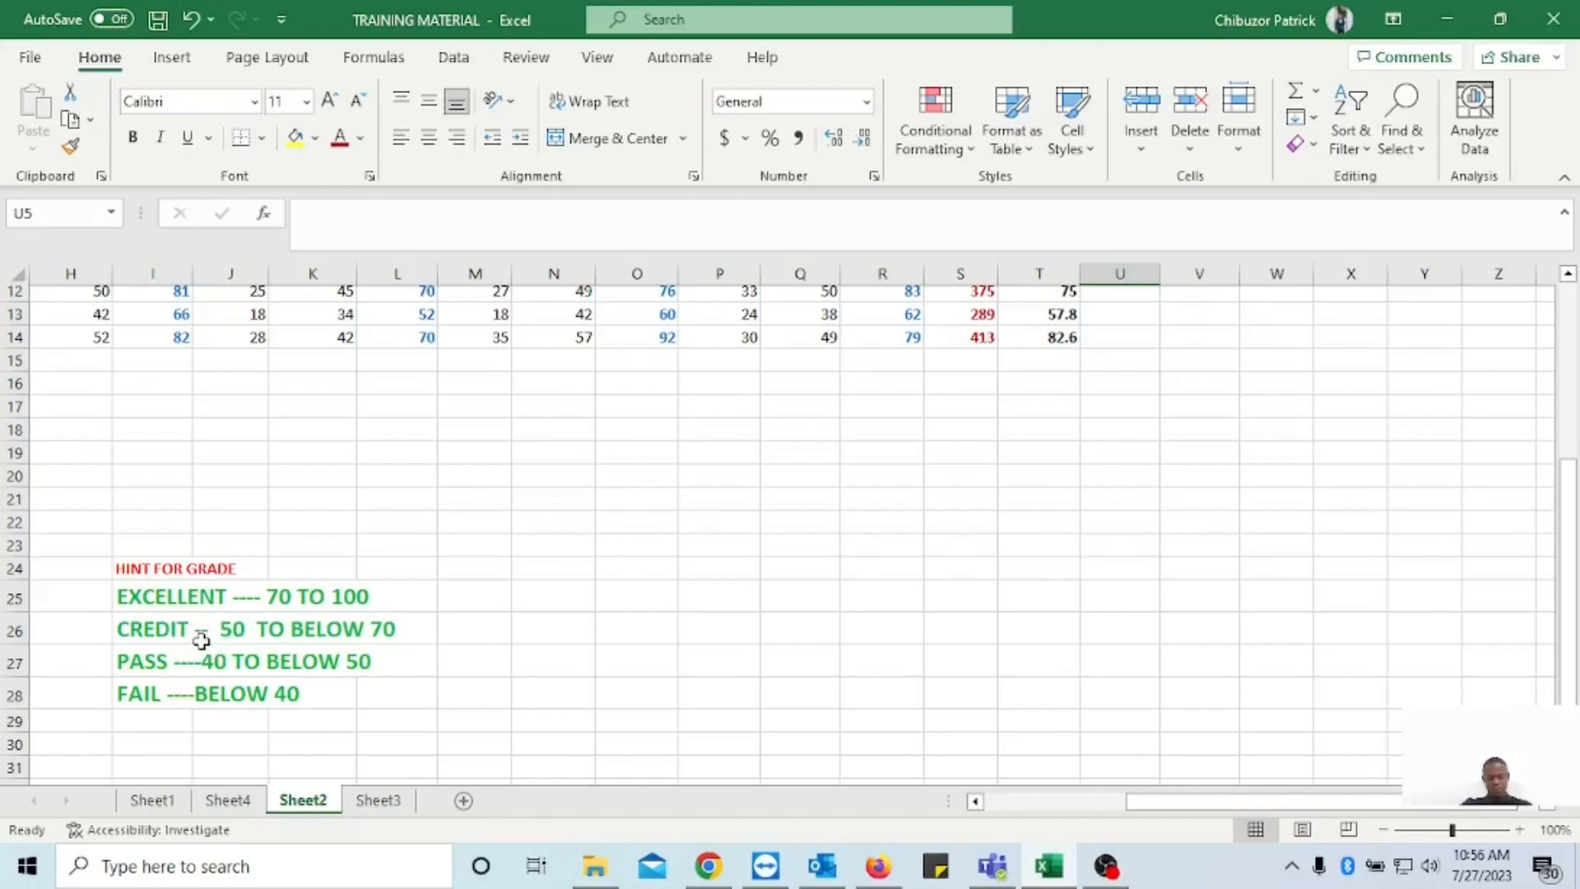
pyautogui.scroll(1, 237, 638)
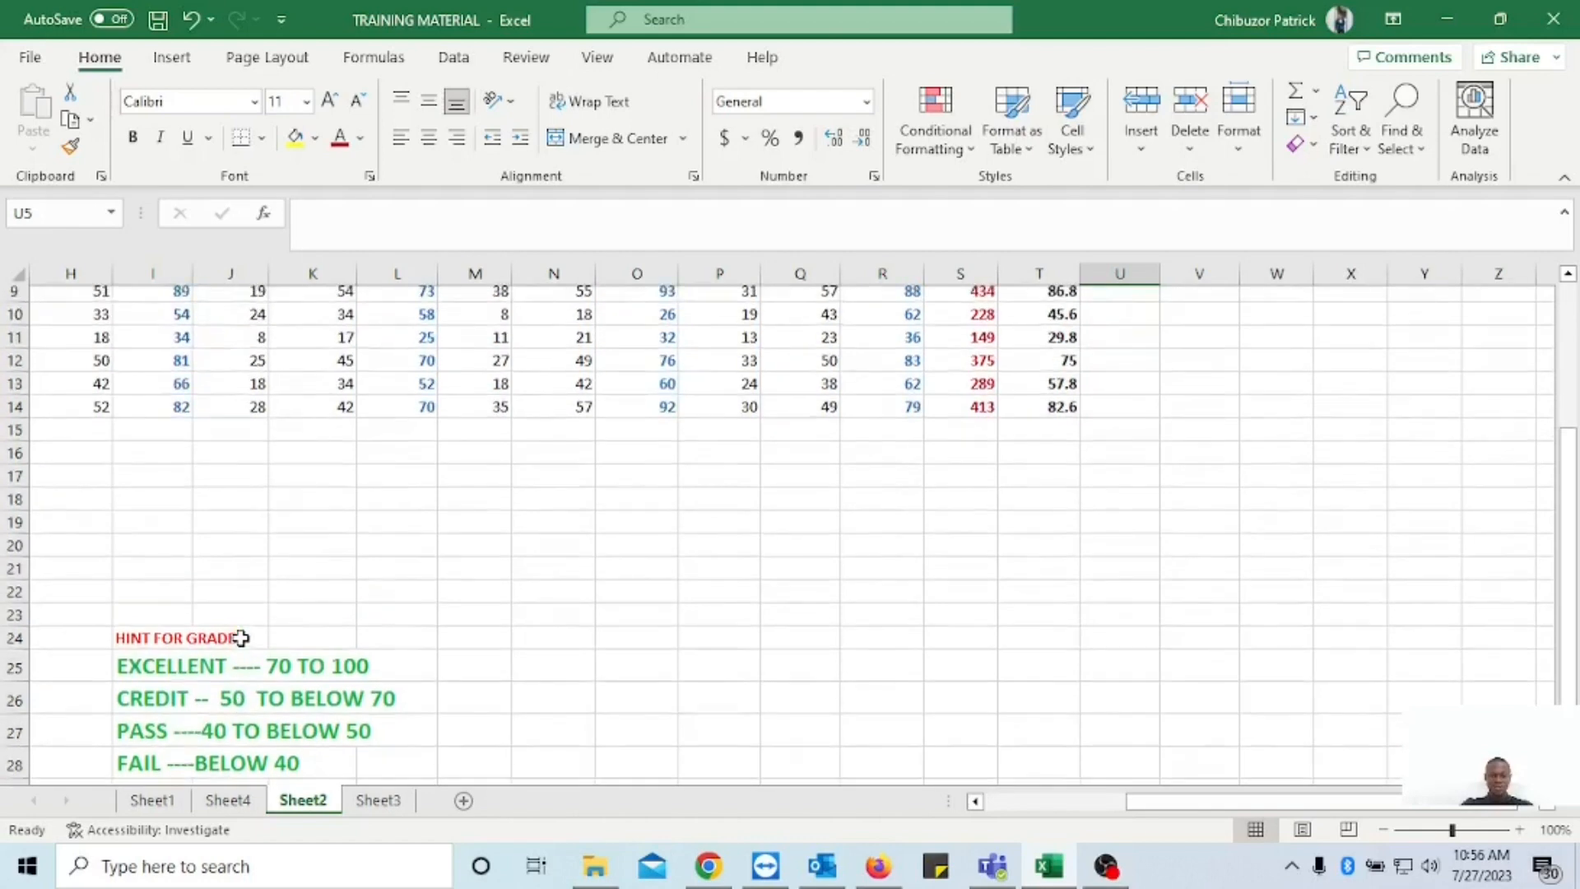
pyautogui.scroll(-1, 260, 659)
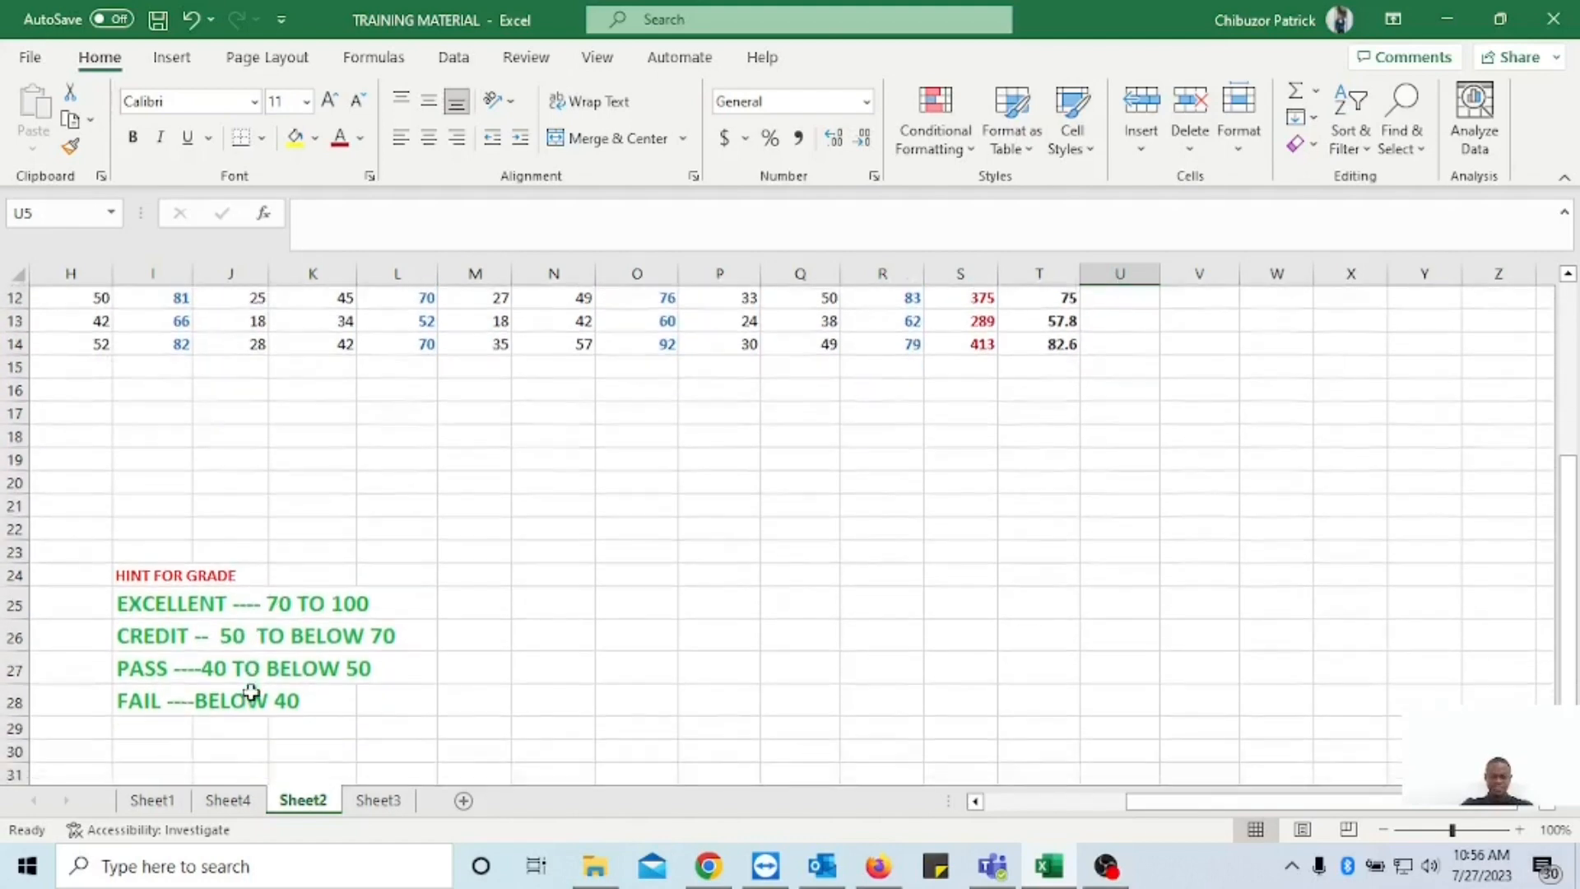
pyautogui.scroll(3, 264, 641)
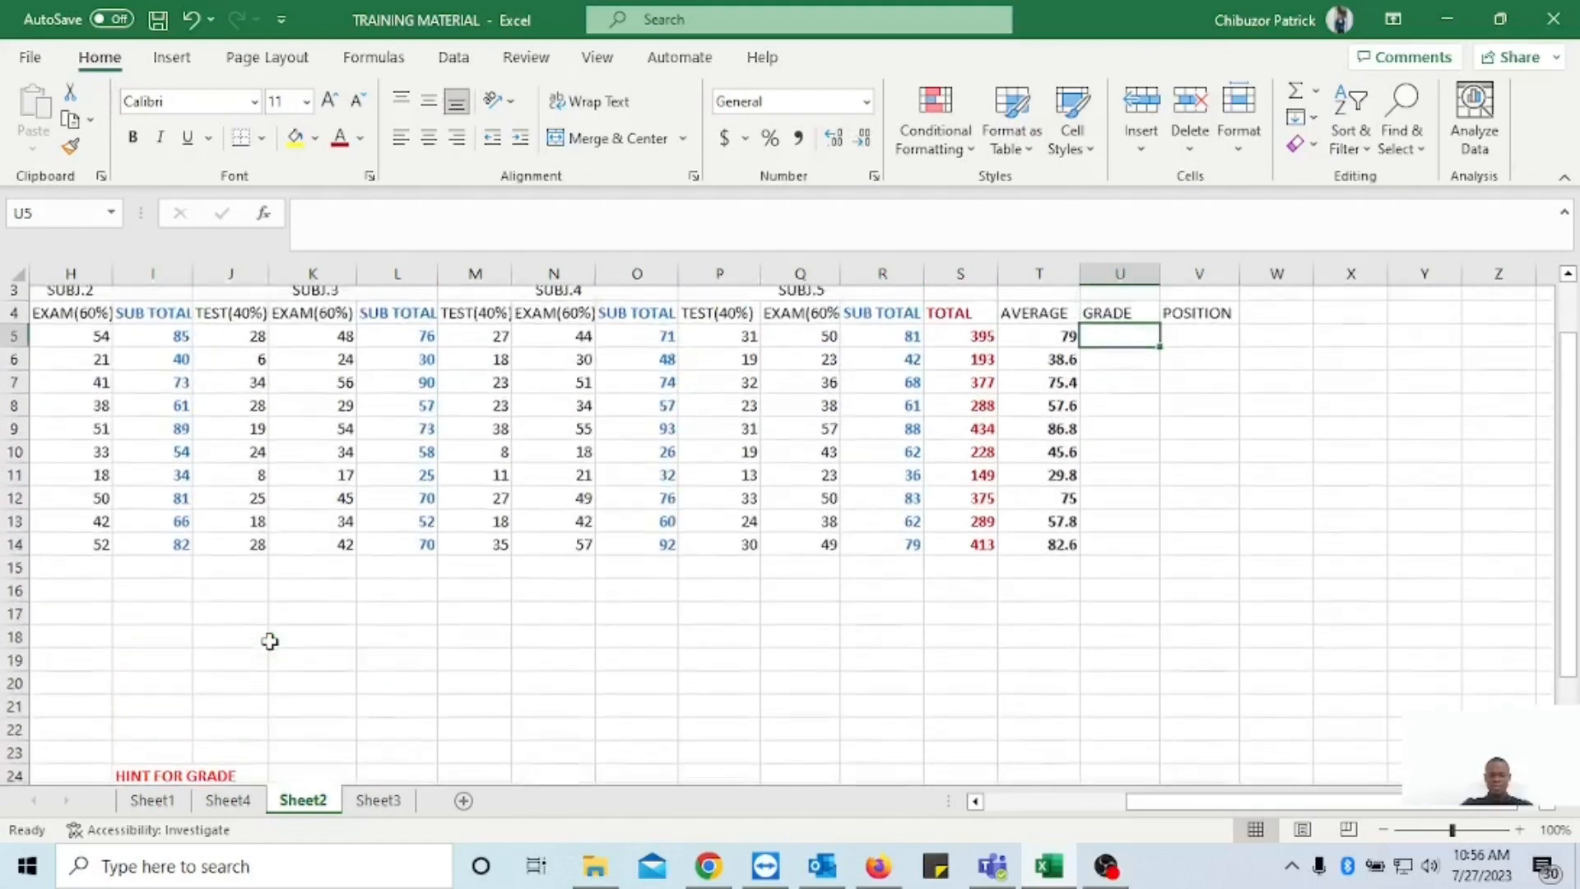
pyautogui.scroll(-2, 272, 668)
pyautogui.scroll(2, 321, 658)
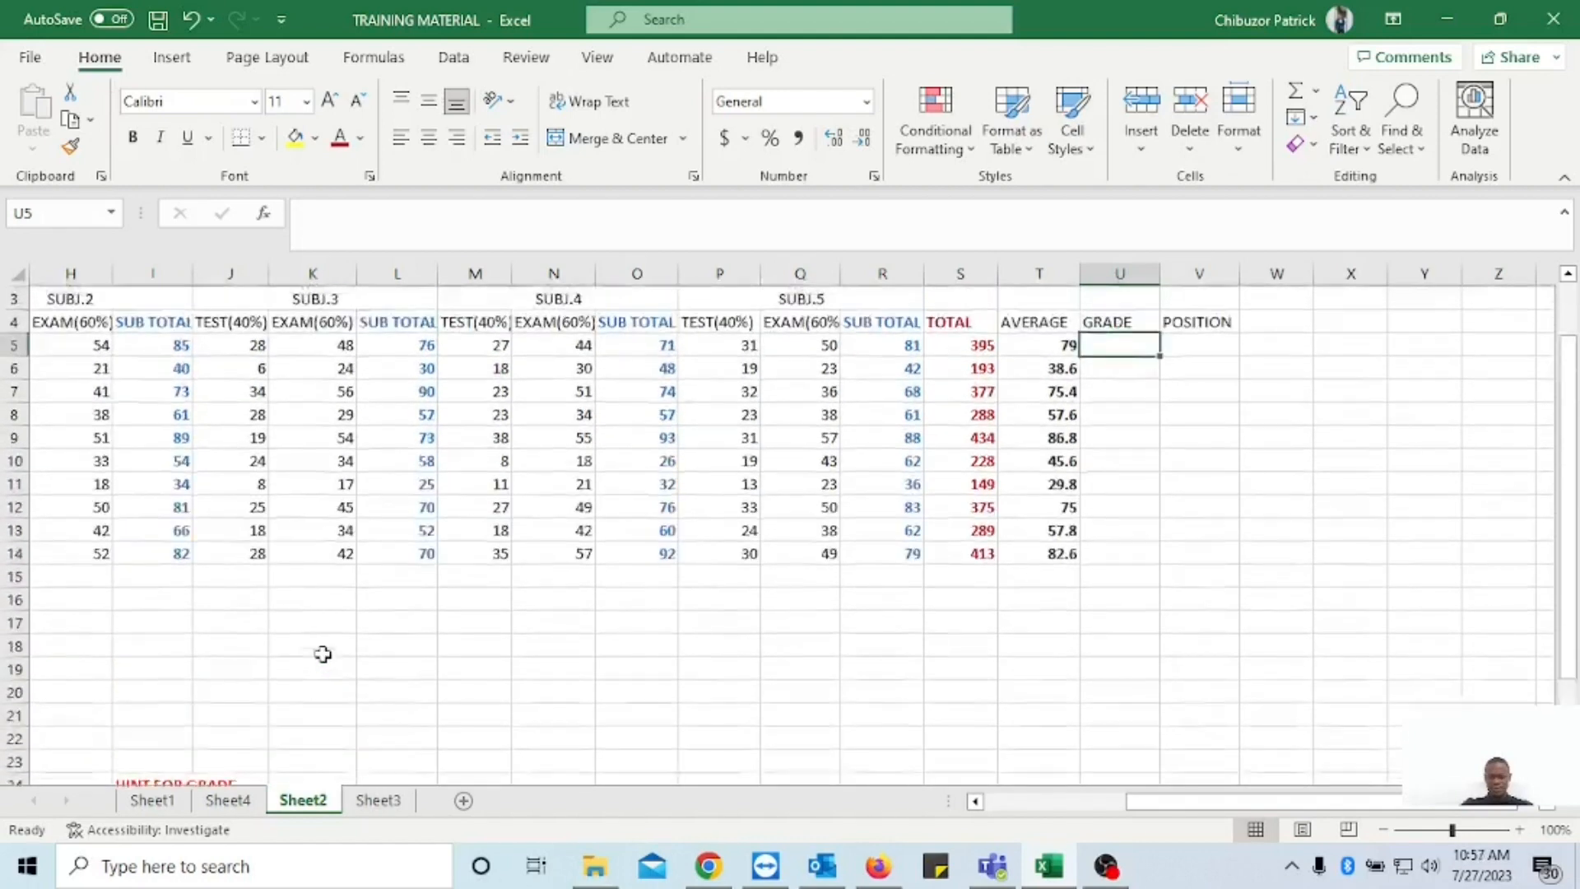
pyautogui.scroll(1, 330, 650)
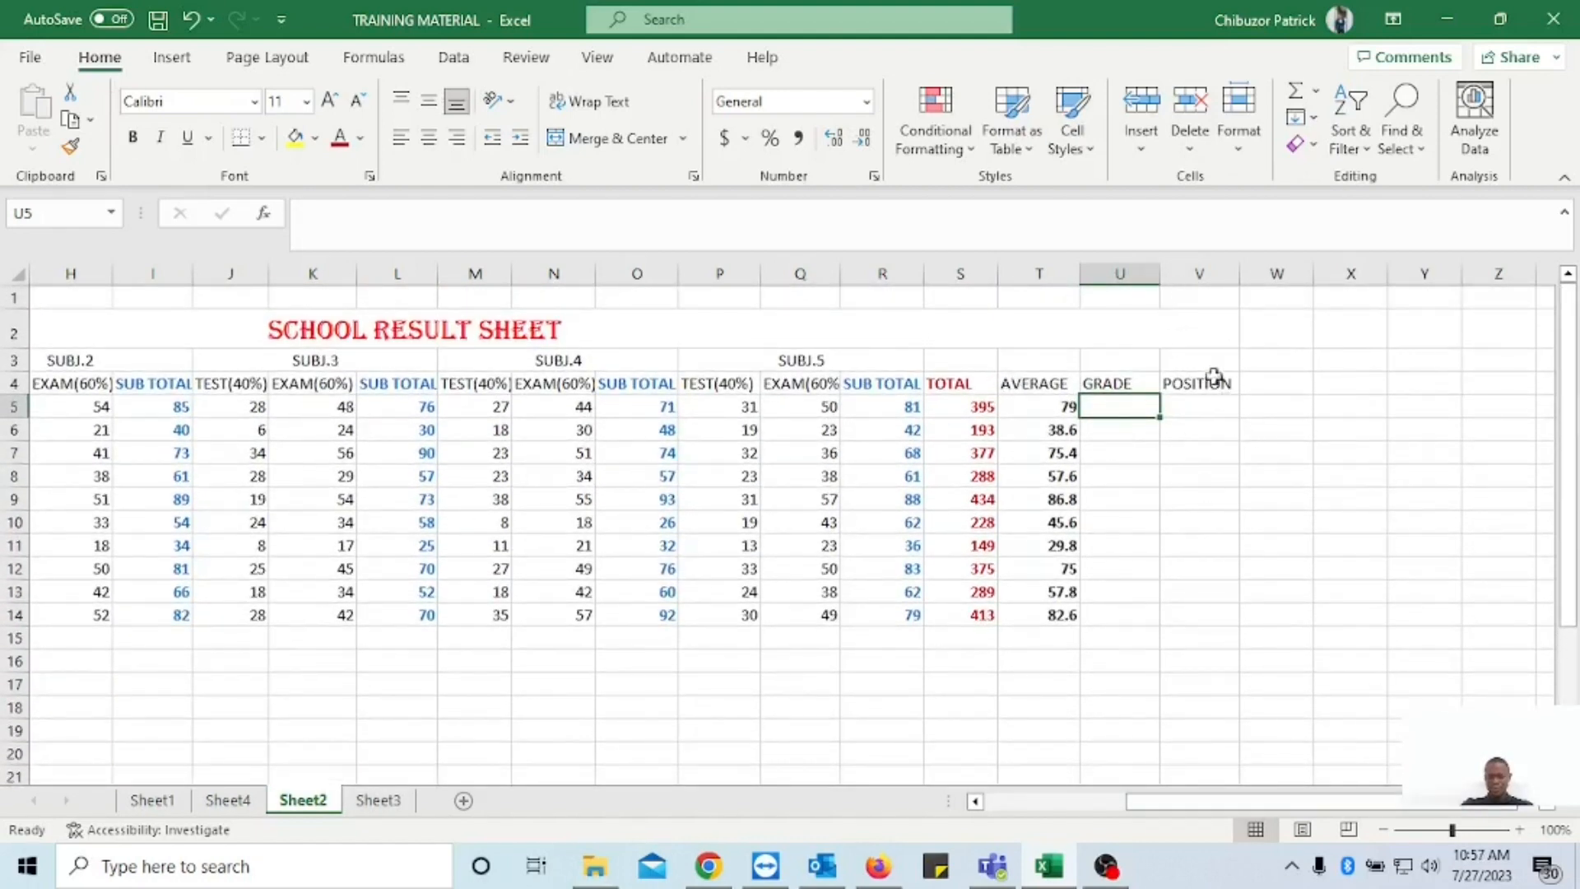
# Start the GRADE formula in U5 with =IF(T5>=70,"EXCELLENT" to grade the first student's average.
pyautogui.doubleClick(1095, 406)
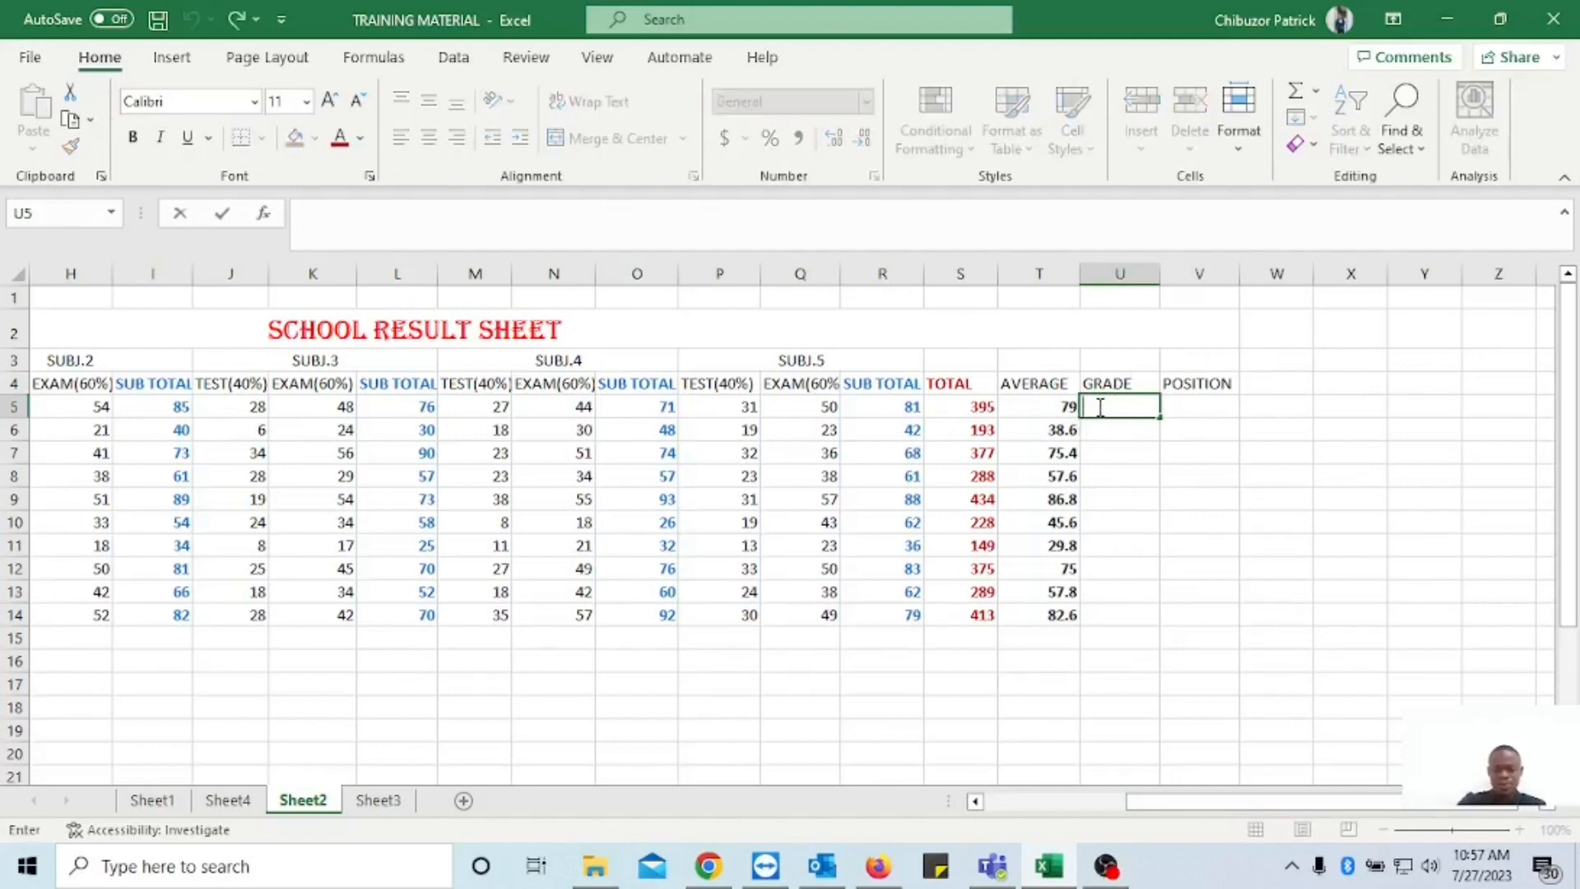
pyautogui.write('=IF')
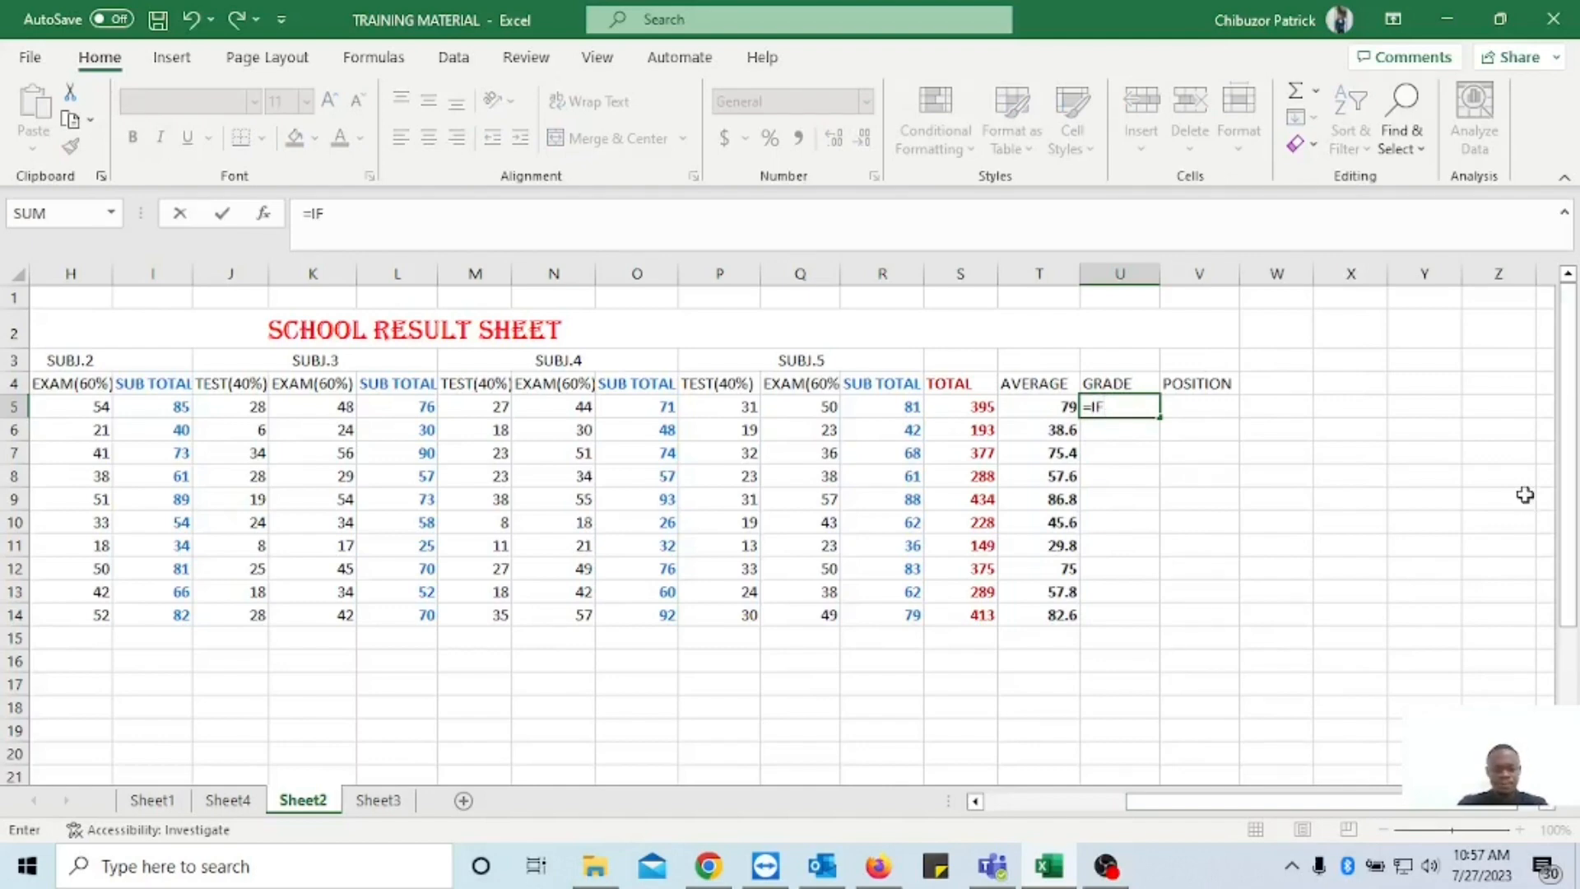
pyautogui.write('(')
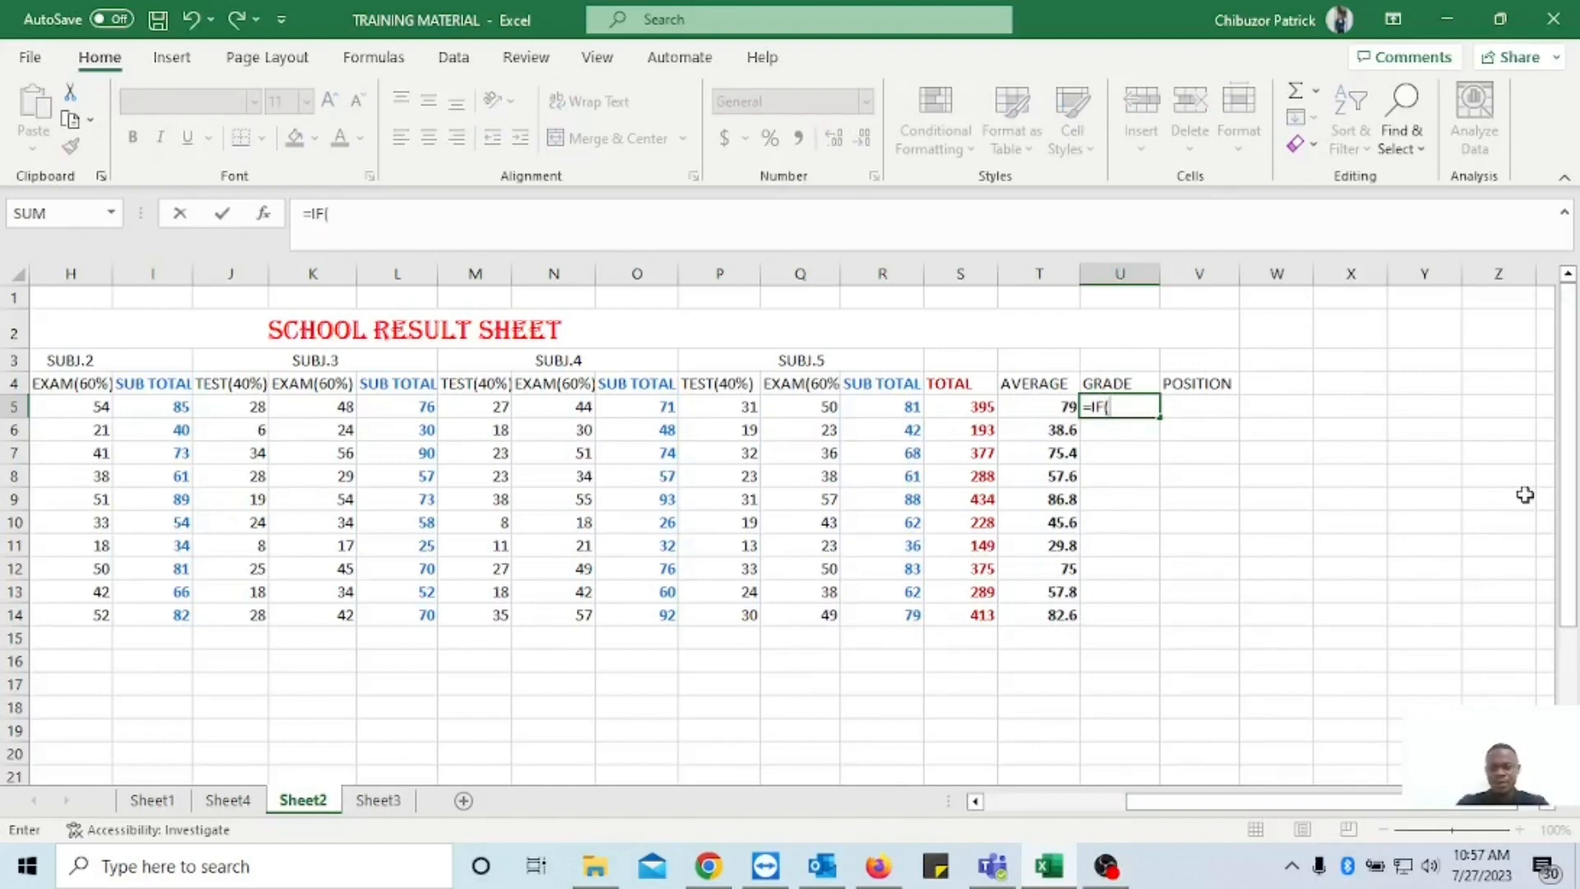
pyautogui.click(1049, 409)
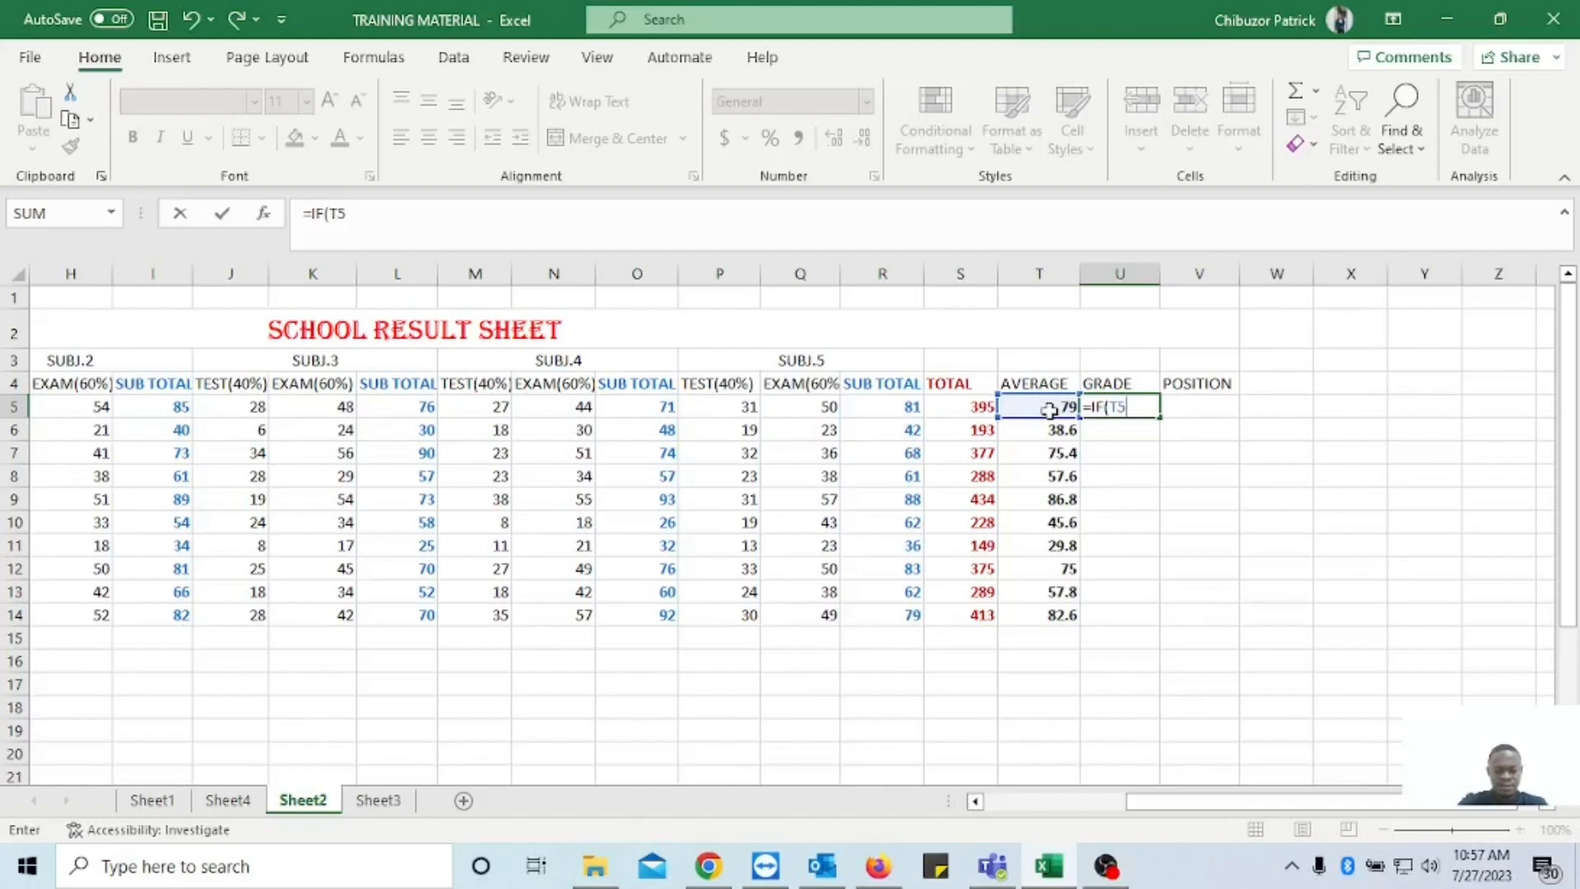
pyautogui.write('>=7')
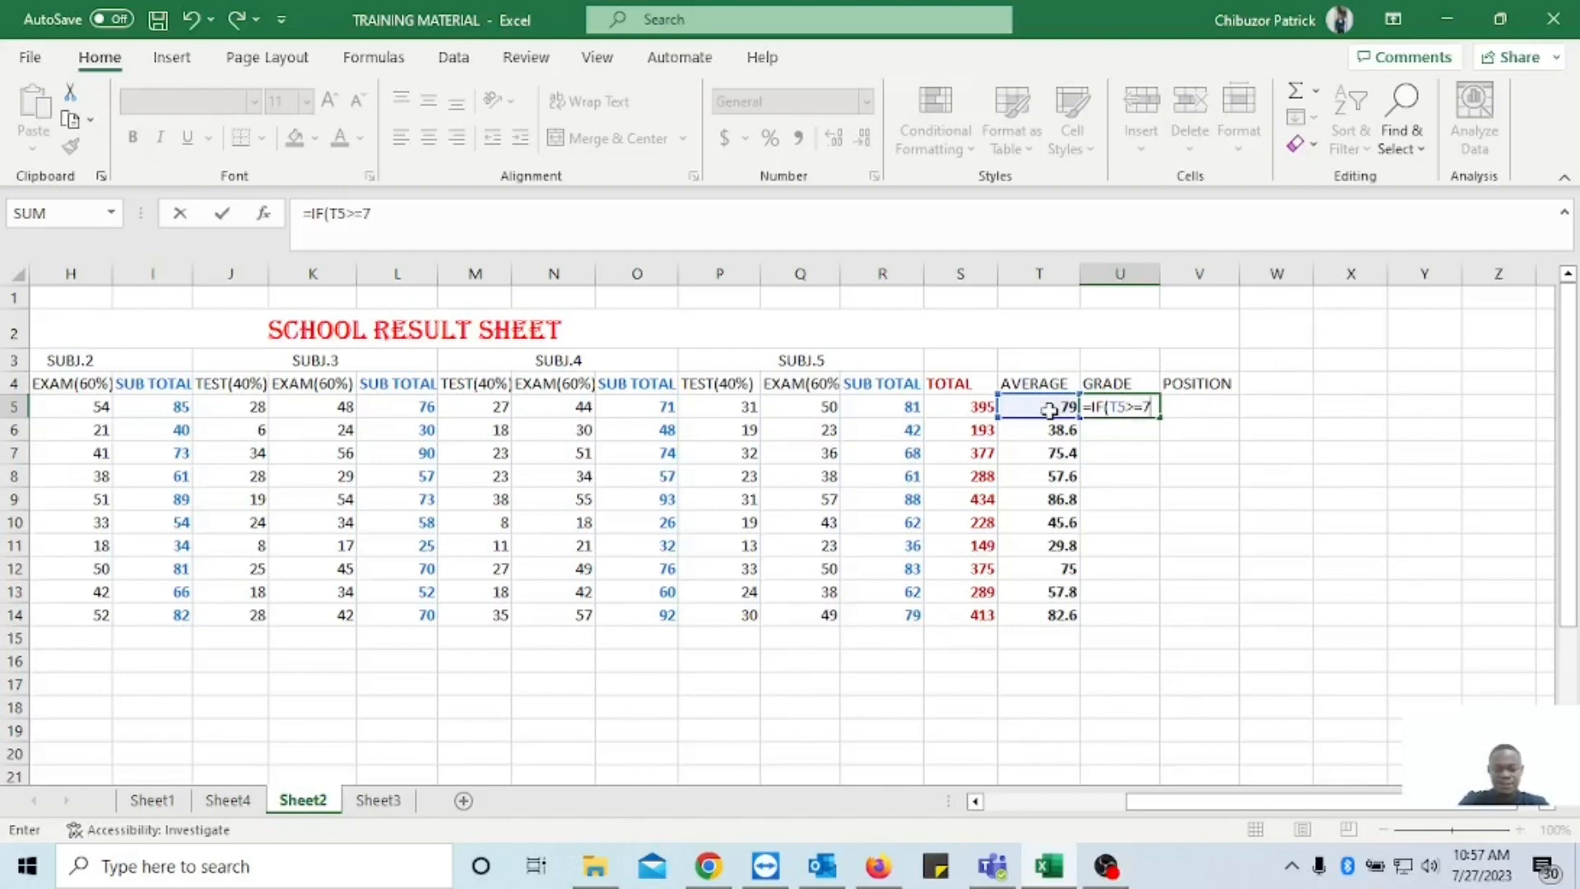
pyautogui.write('0')
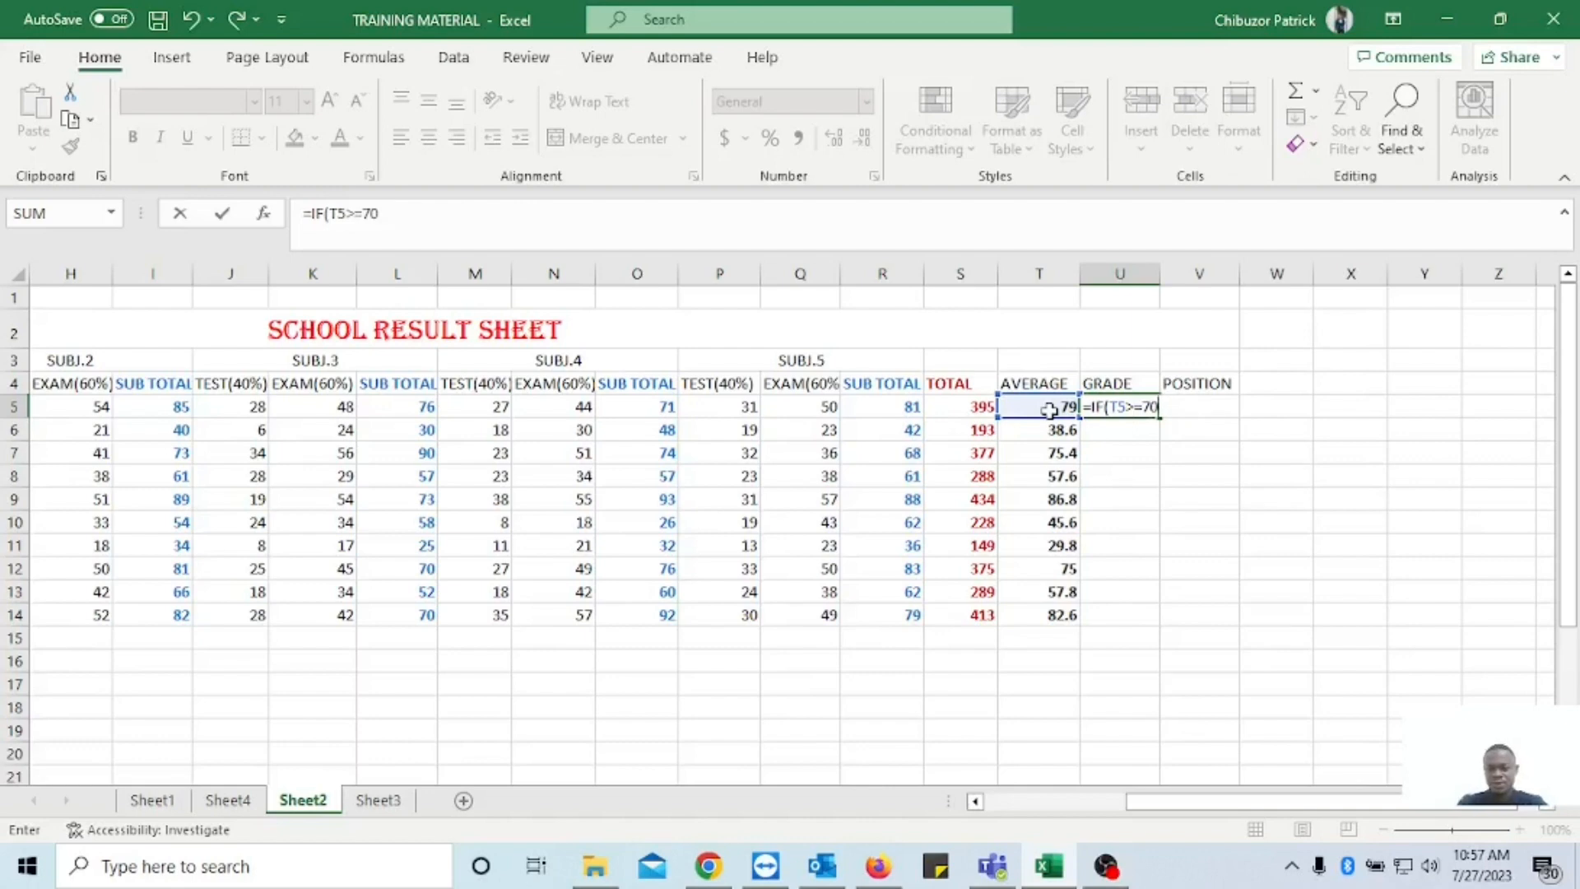
pyautogui.write(',')
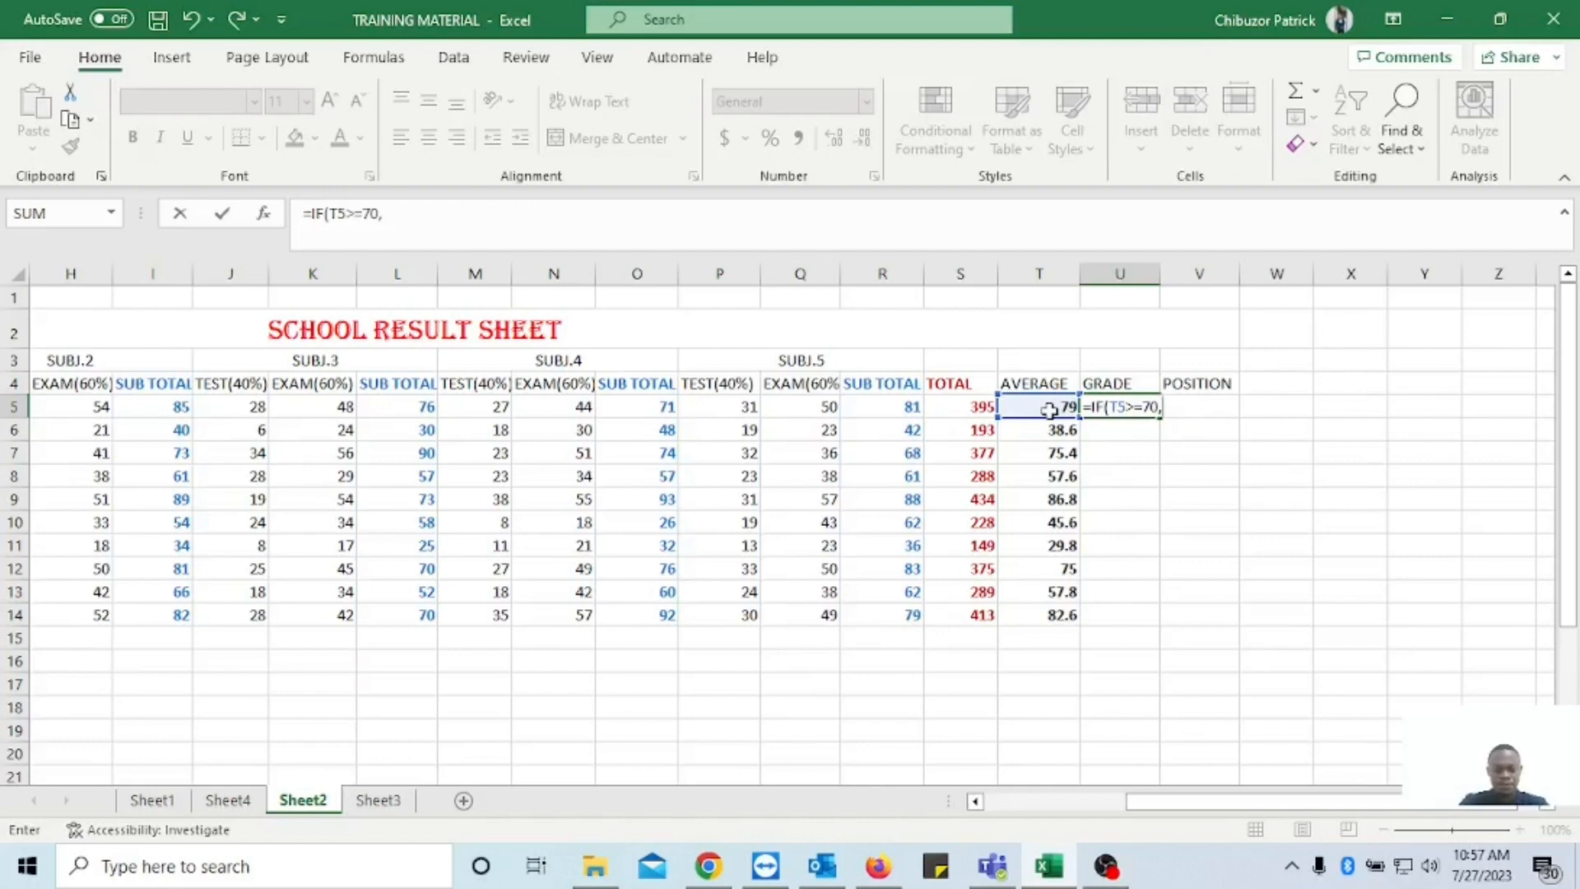
pyautogui.write('E')
pyautogui.press('BackSpace')
pyautogui.write('"')
pyautogui.press('BackSpace')
pyautogui.write('"EXCELL')
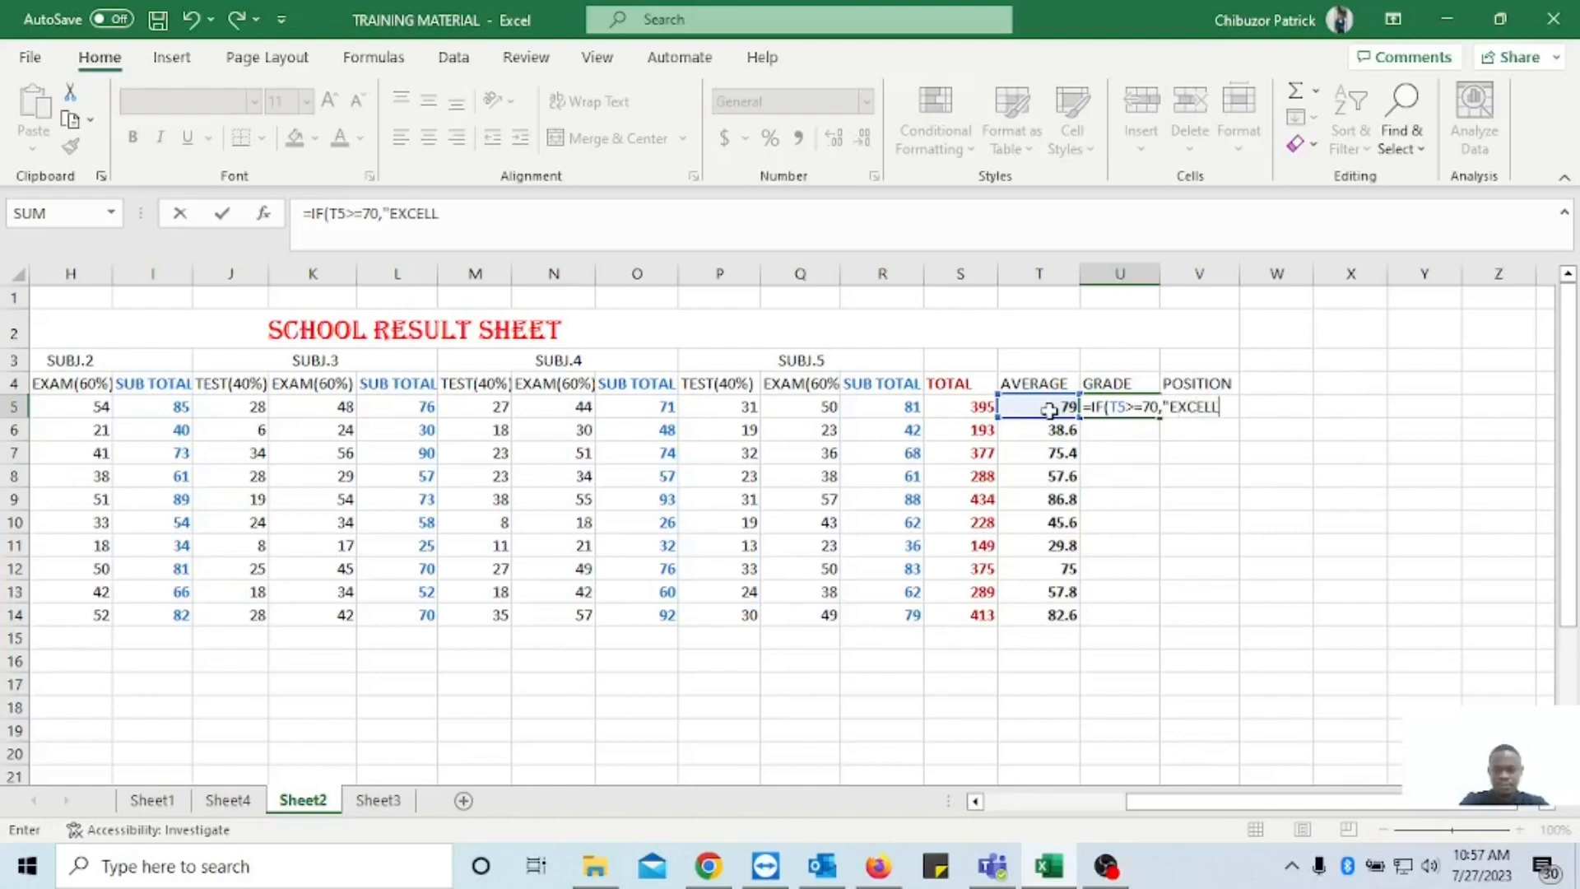
pyautogui.write('ENT"')
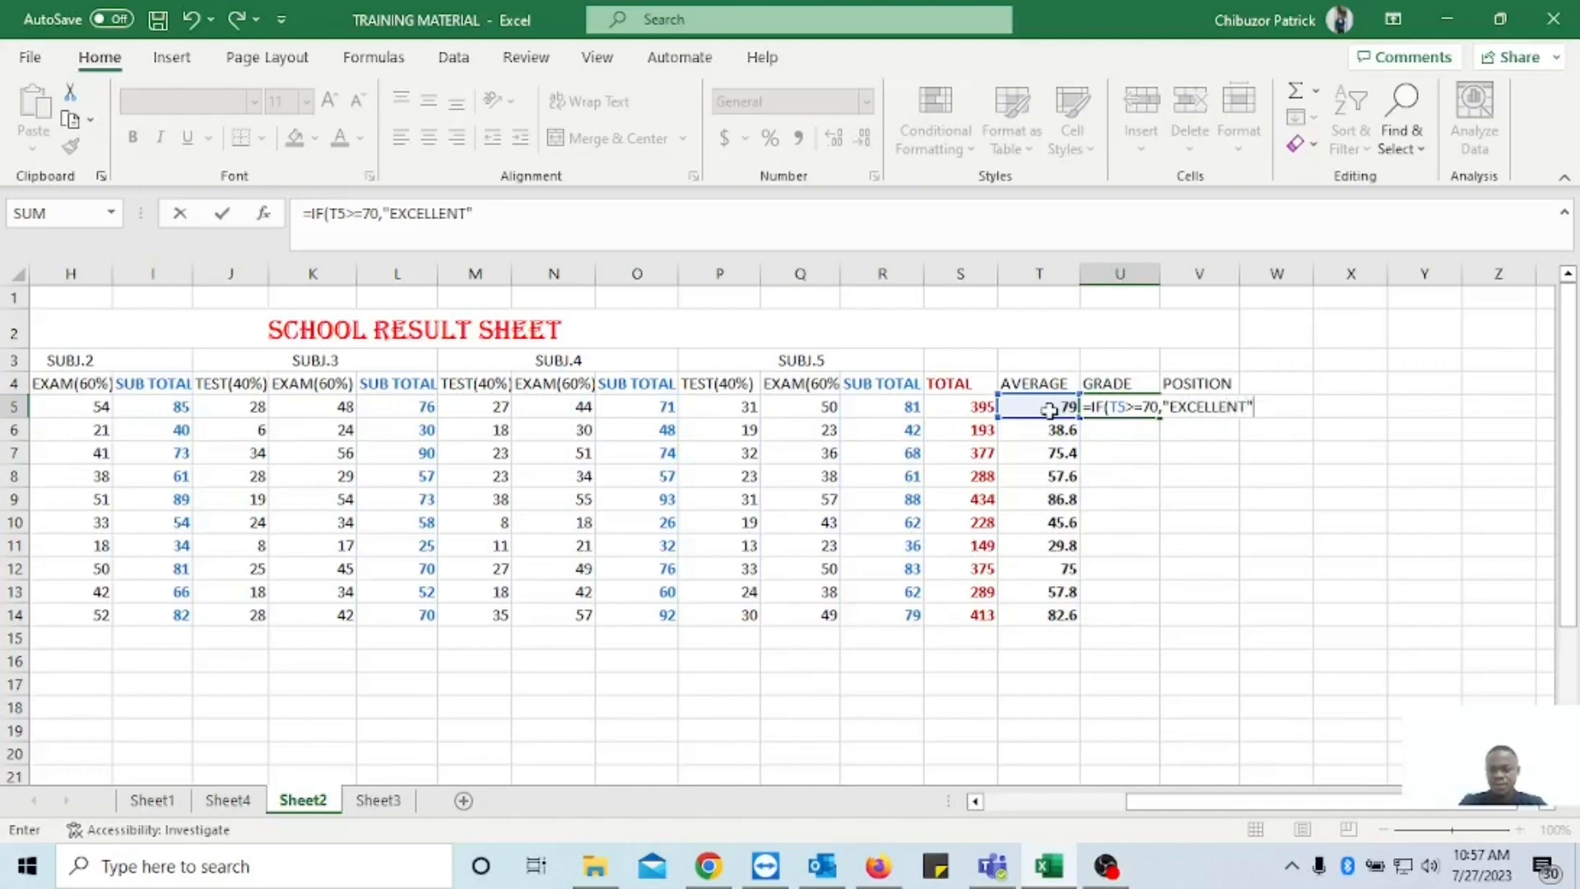
pyautogui.write(',IF(')
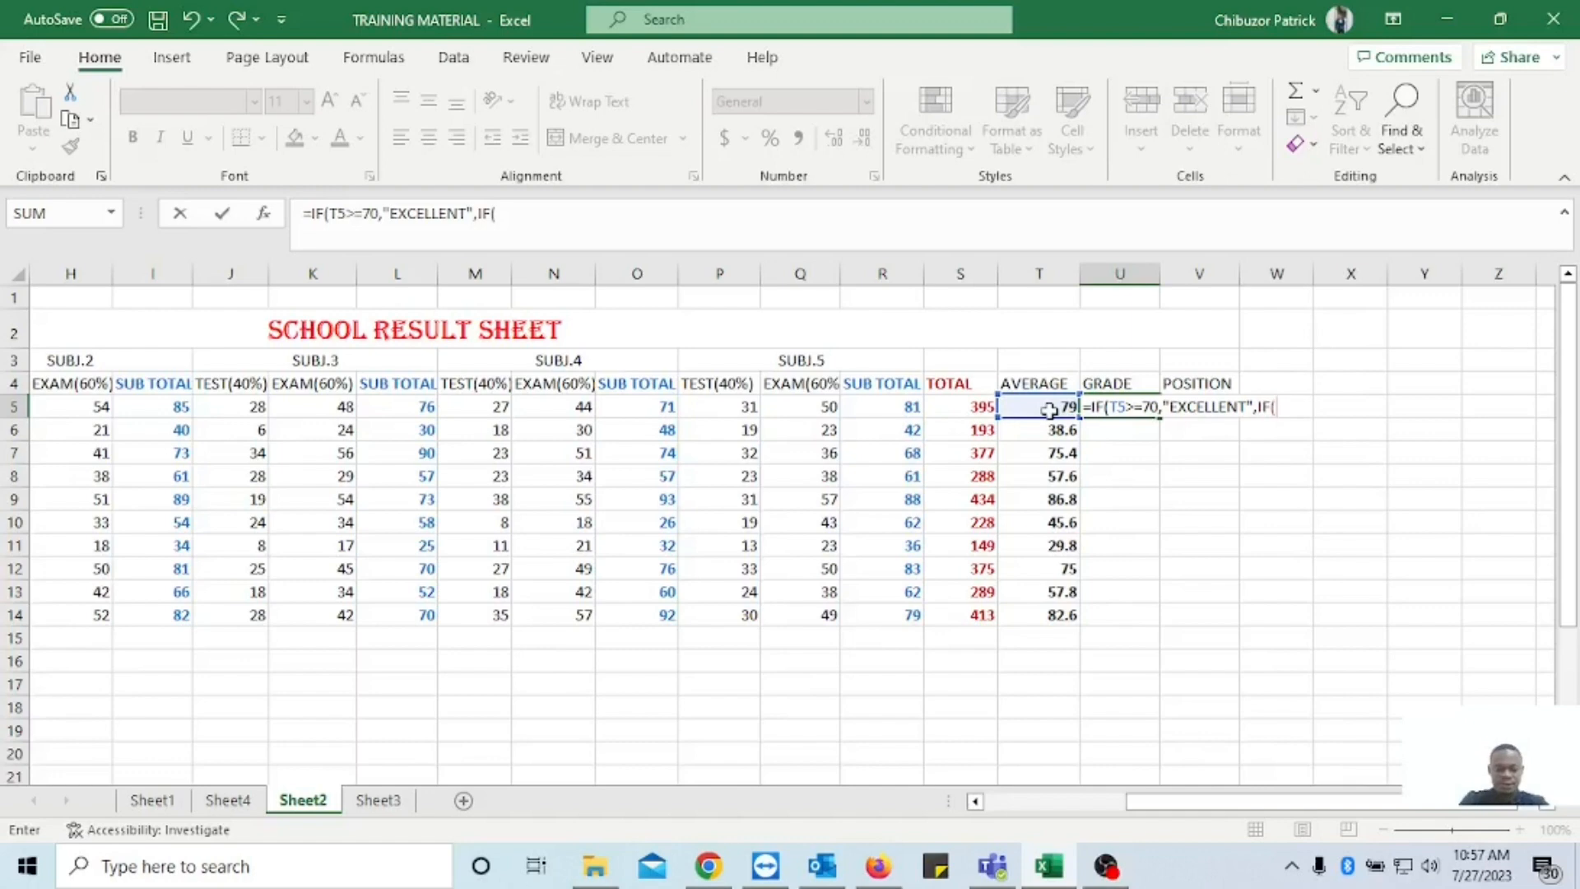
pyautogui.write('T5')
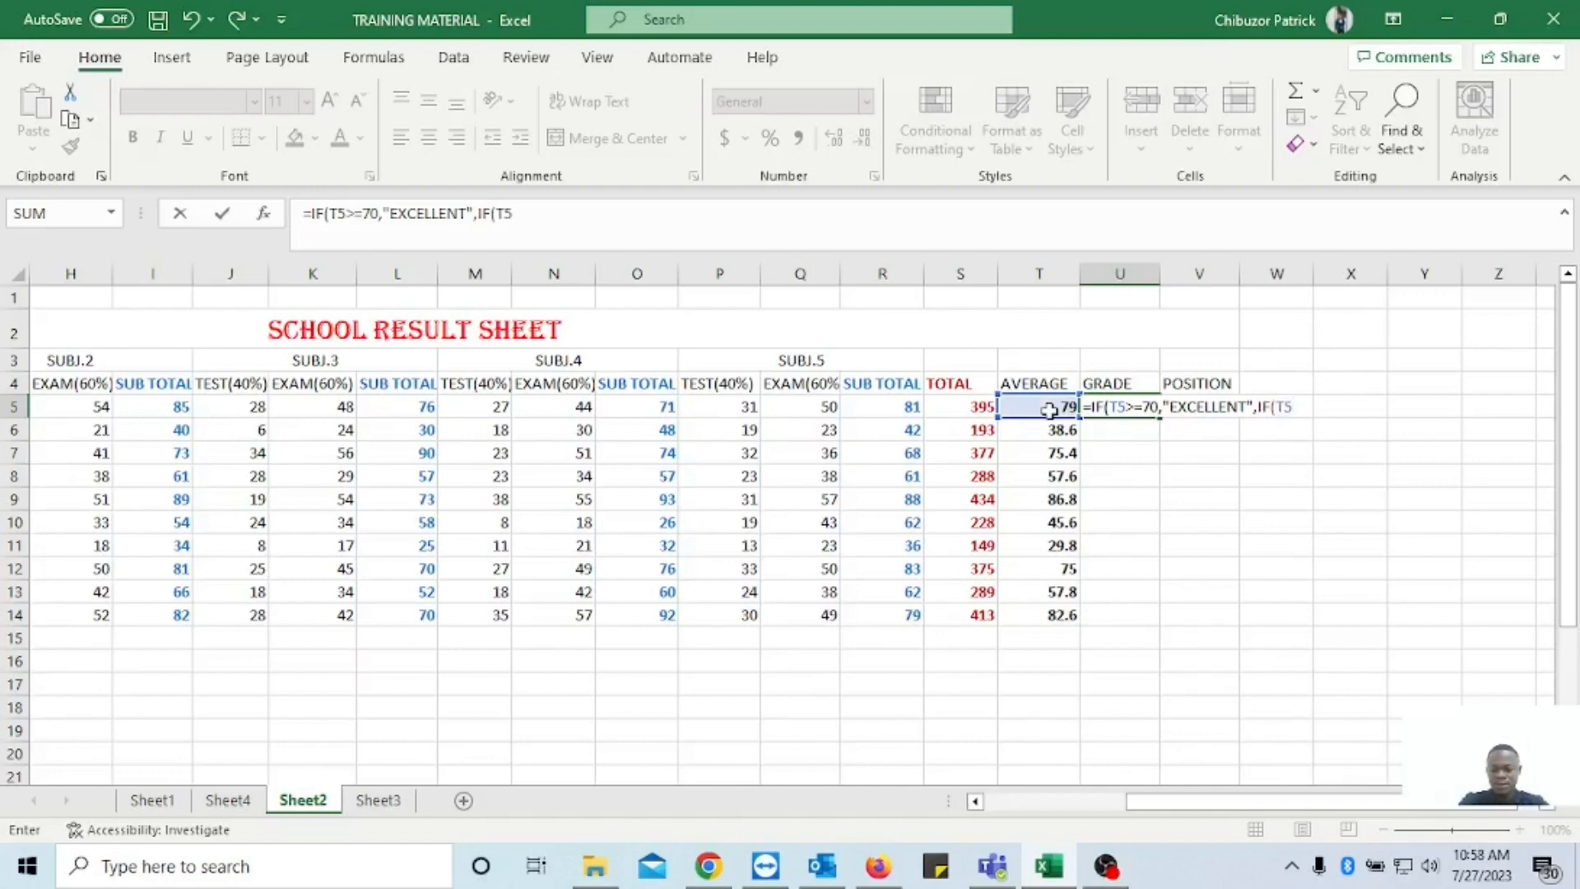
pyautogui.write('>=50,"')
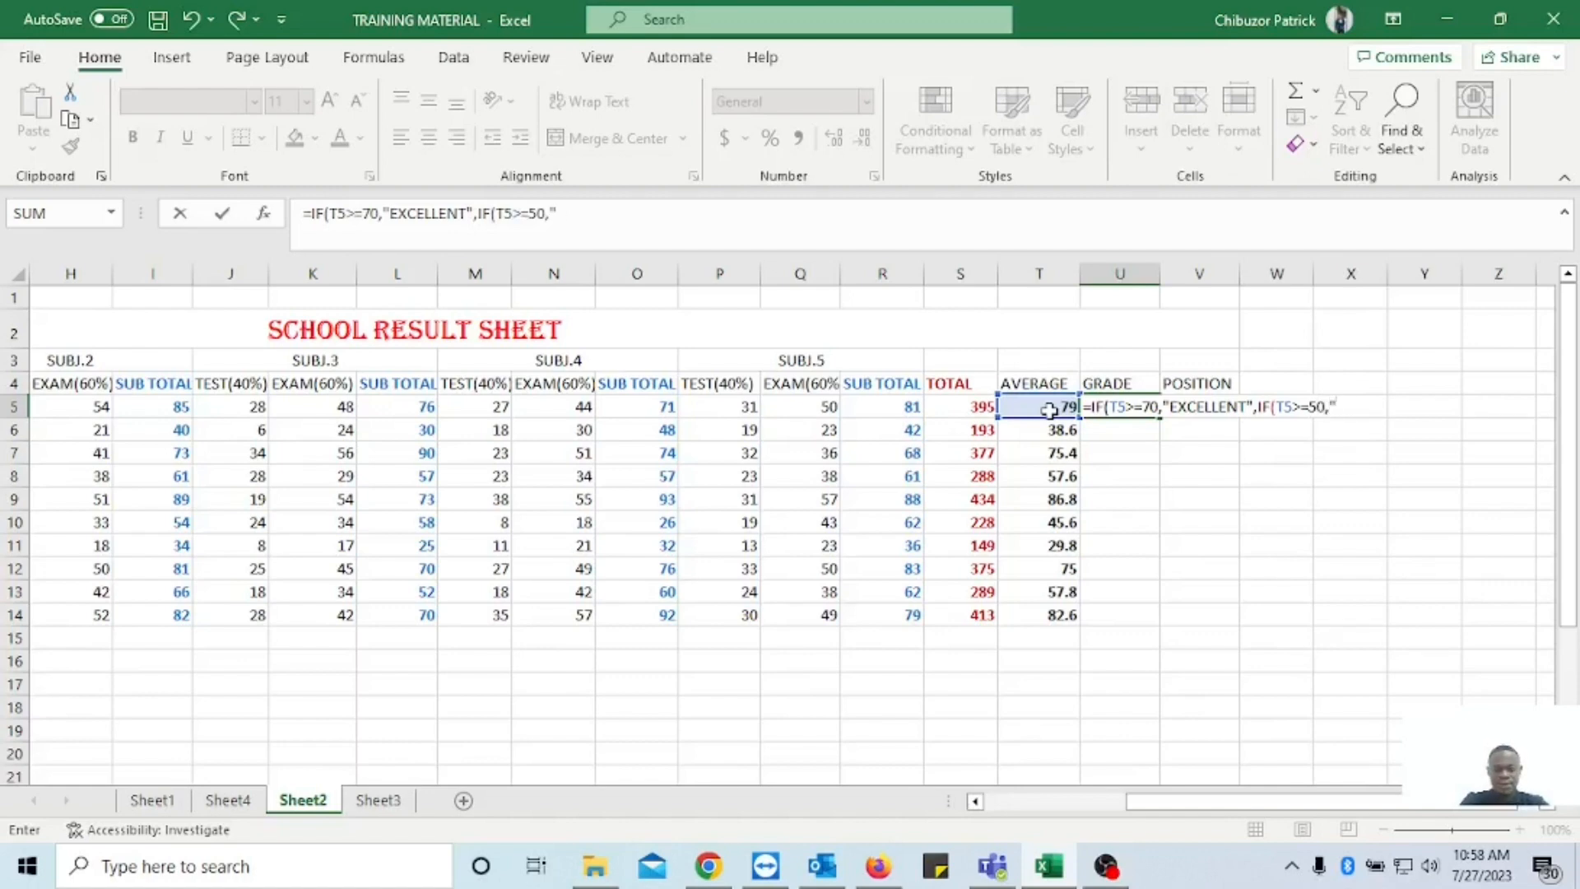
pyautogui.write('CREDI')
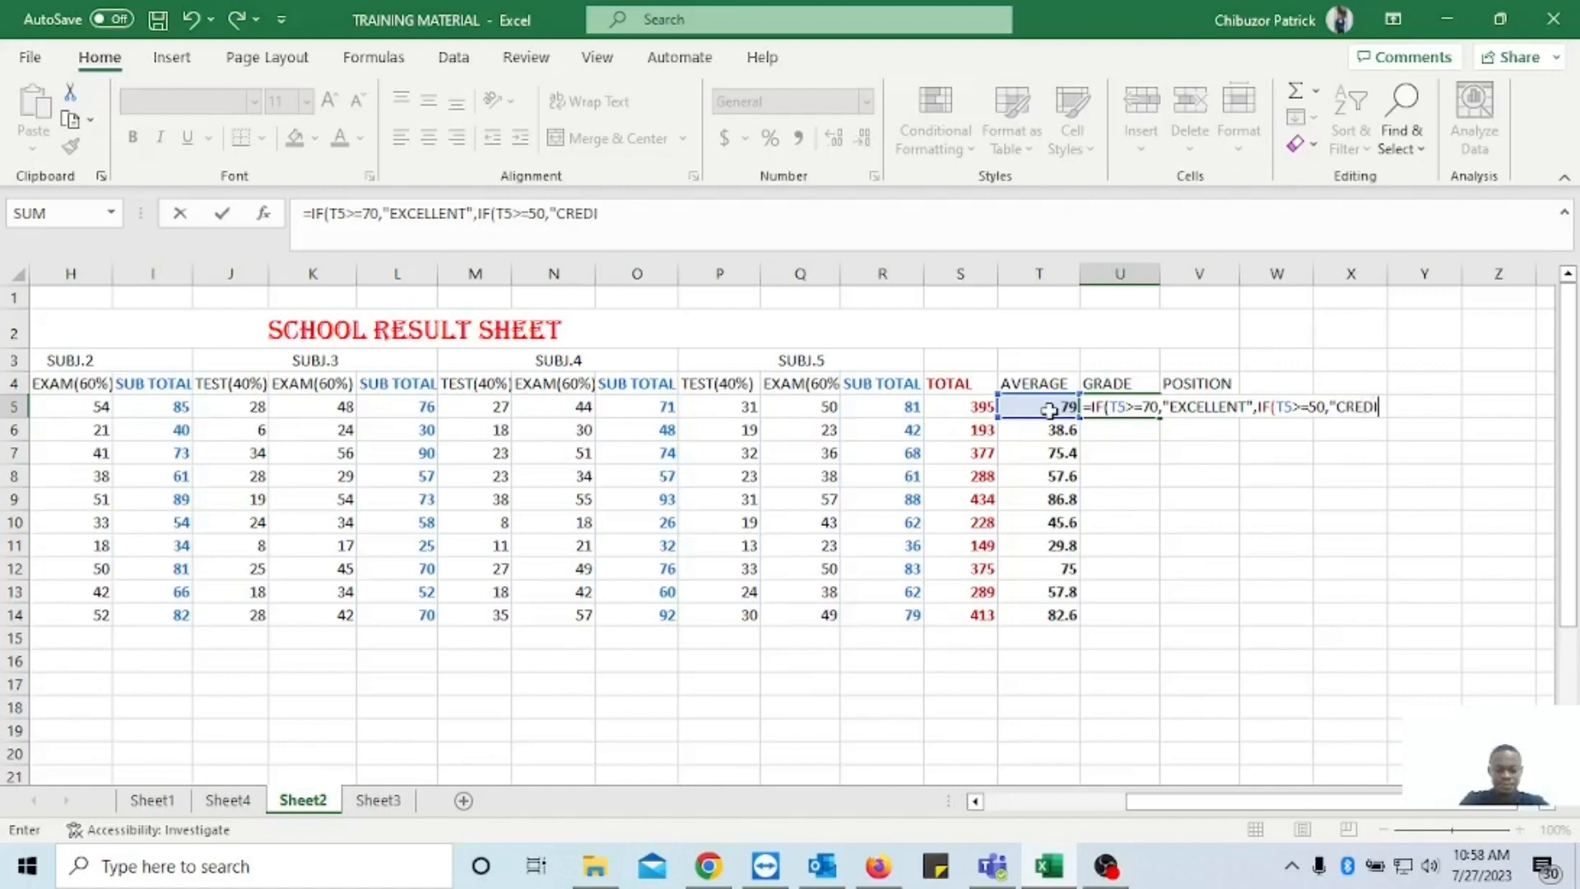
pyautogui.write('T",IF\\\\\\\\\\\\\\\\\\\\\\\\\\\\\\\\')
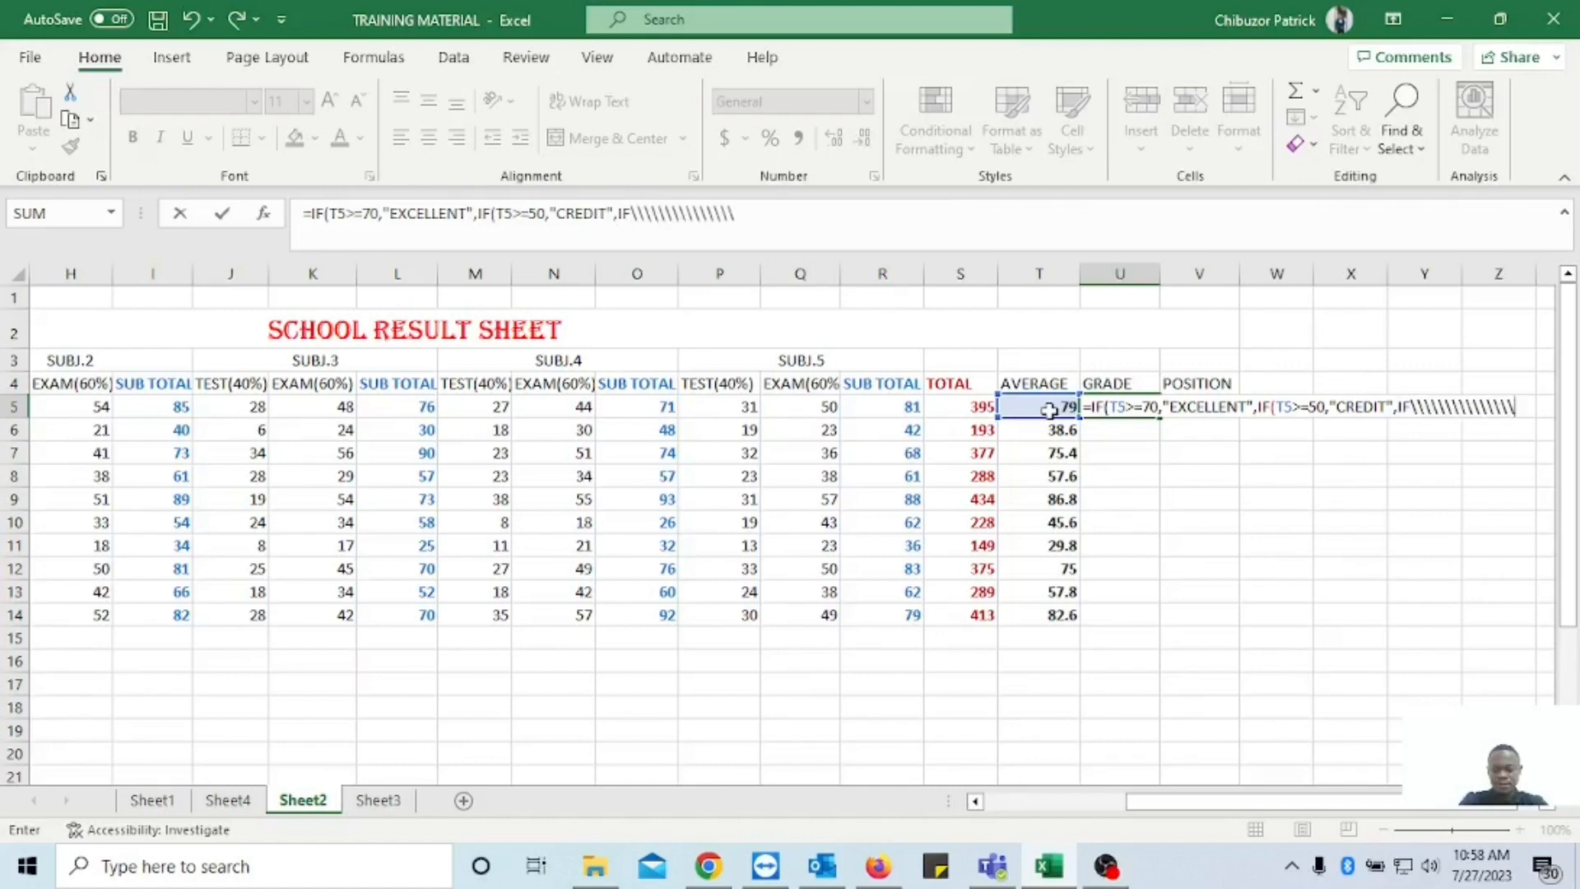
pyautogui.press('BackSpace')
pyautogui.press('BackSpace')
pyautogui.press('BackSpace')
pyautogui.press('BackSpace')
pyautogui.press('BackSpace')
pyautogui.press('BackSpace')
pyautogui.press('BackSpace')
pyautogui.press('BackSpace')
pyautogui.press('BackSpace')
pyautogui.press('BackSpace')
pyautogui.press('BackSpace')
pyautogui.press('BackSpace')
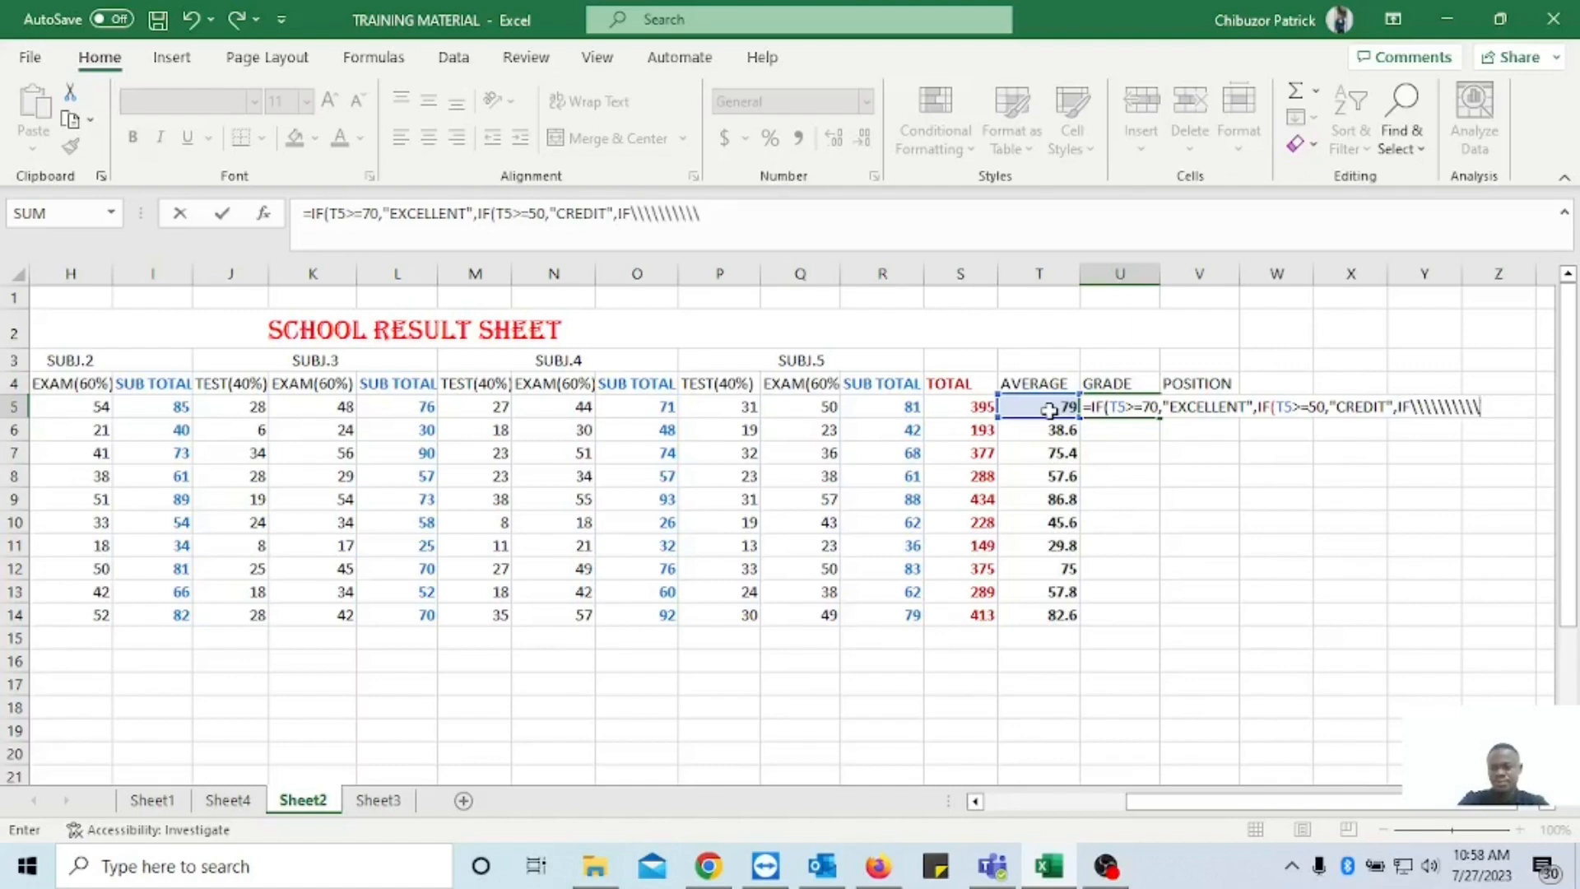
pyautogui.press('BackSpace')
pyautogui.press('BackSpace')
pyautogui.press('BackSpace')
pyautogui.press('BackSpace')
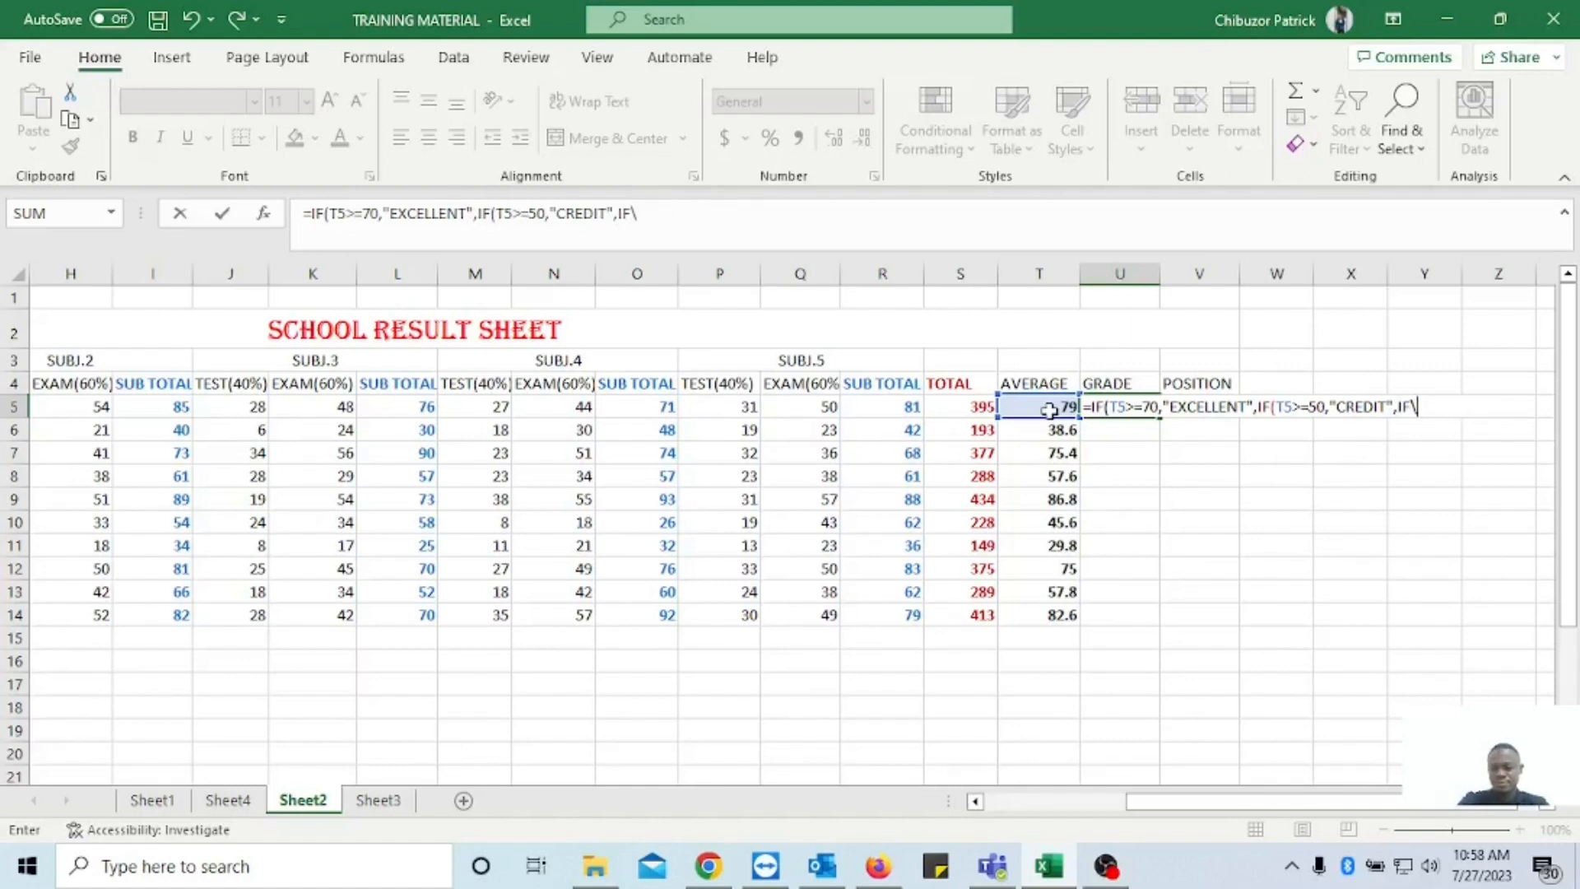
# Give the third nested IF in U5 the condition T5>=40 and the grade "PASS".
pyautogui.write('(')
pyautogui.click(1050, 410)
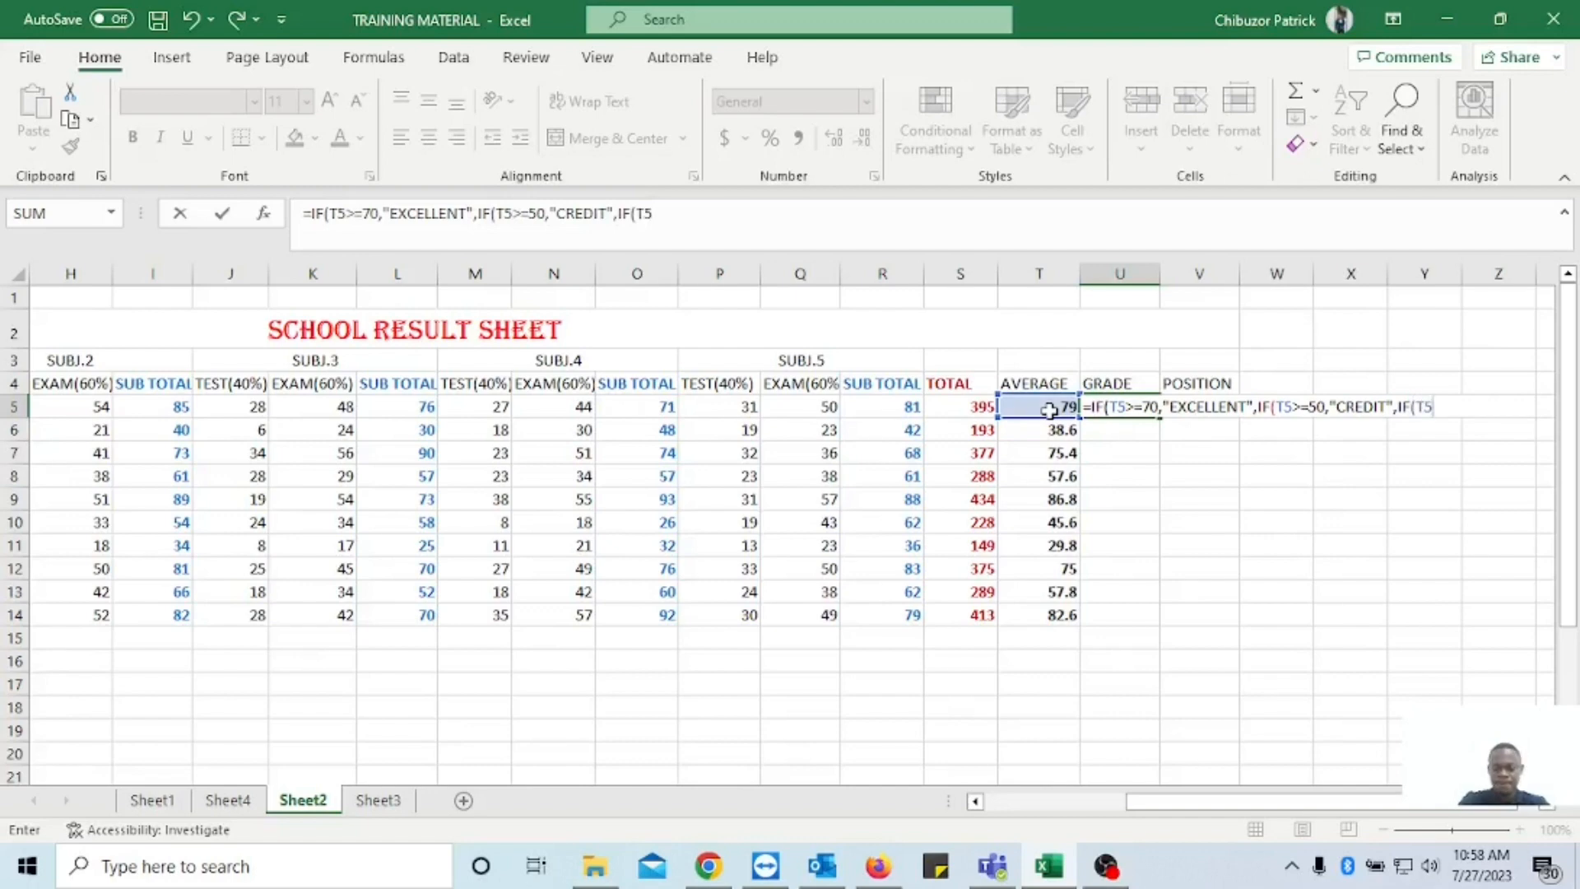
pyautogui.write('>=40')
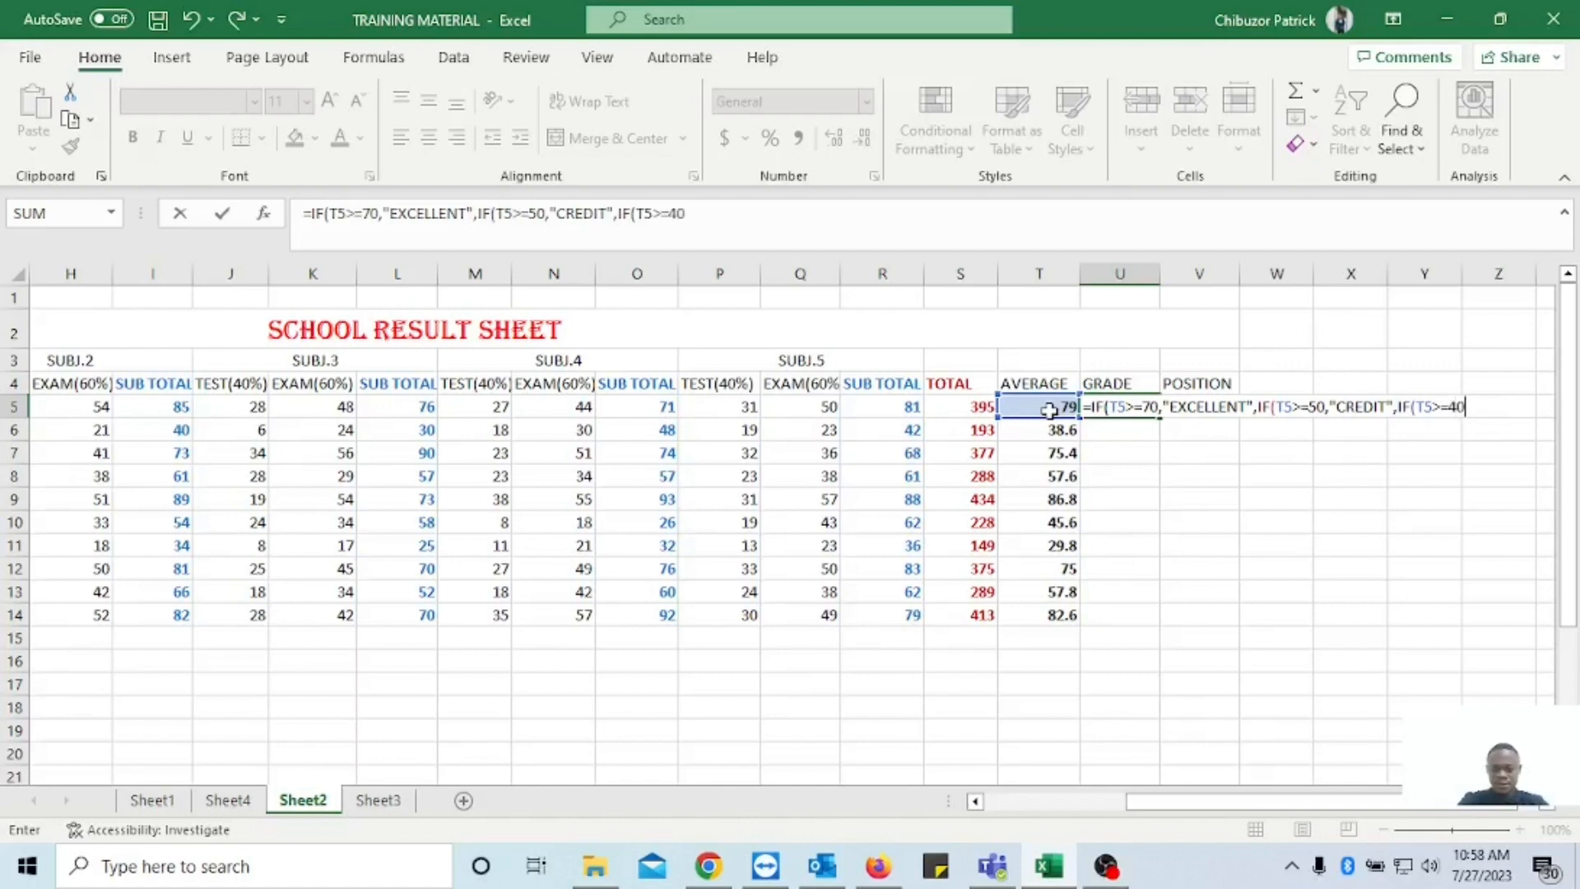
pyautogui.write(',"FAI')
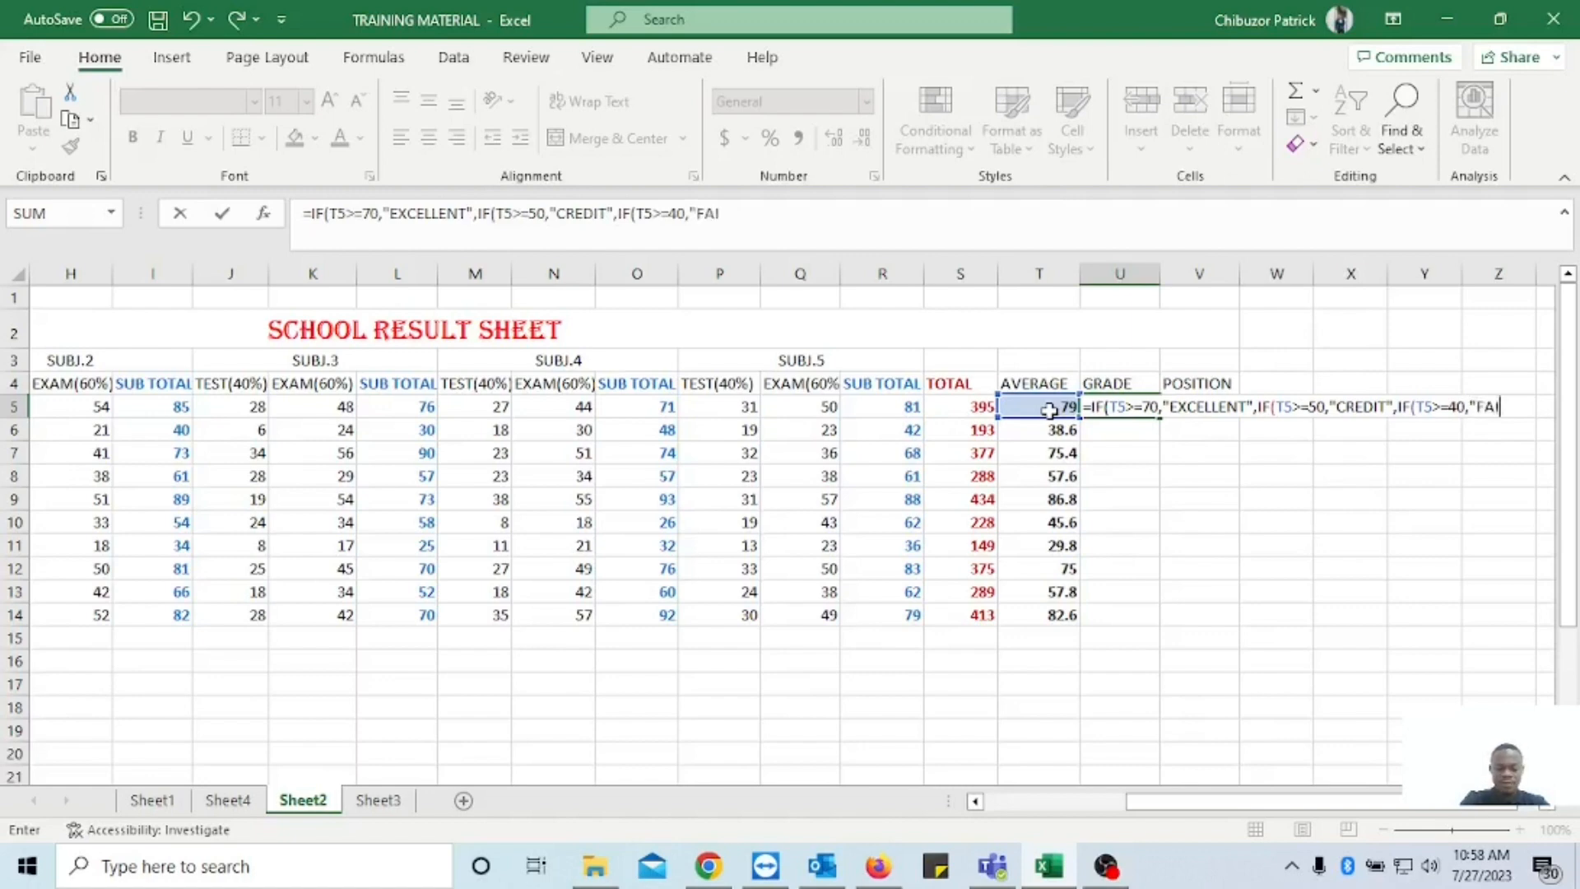
pyautogui.press('BackSpace')
pyautogui.press('BackSpace')
pyautogui.press('BackSpace')
pyautogui.write('PASS')
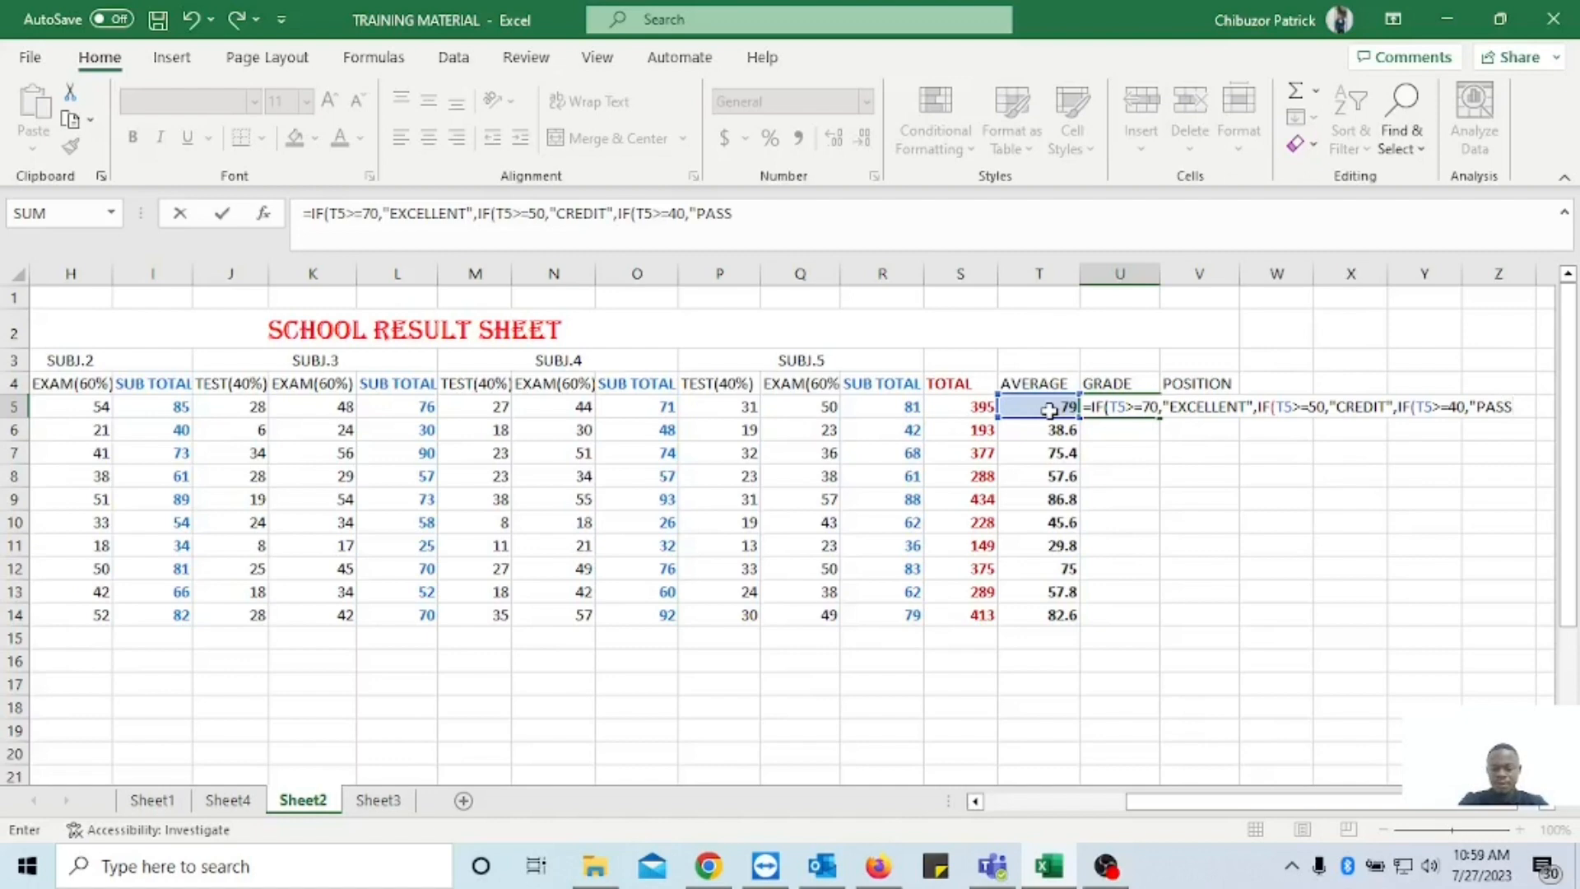
pyautogui.write('",')
# Add a fourth nested condition to the U5 formula, IF(T5<40,"FAIL", following the below-40 range in the grade hints.
pyautogui.click(1548, 805)
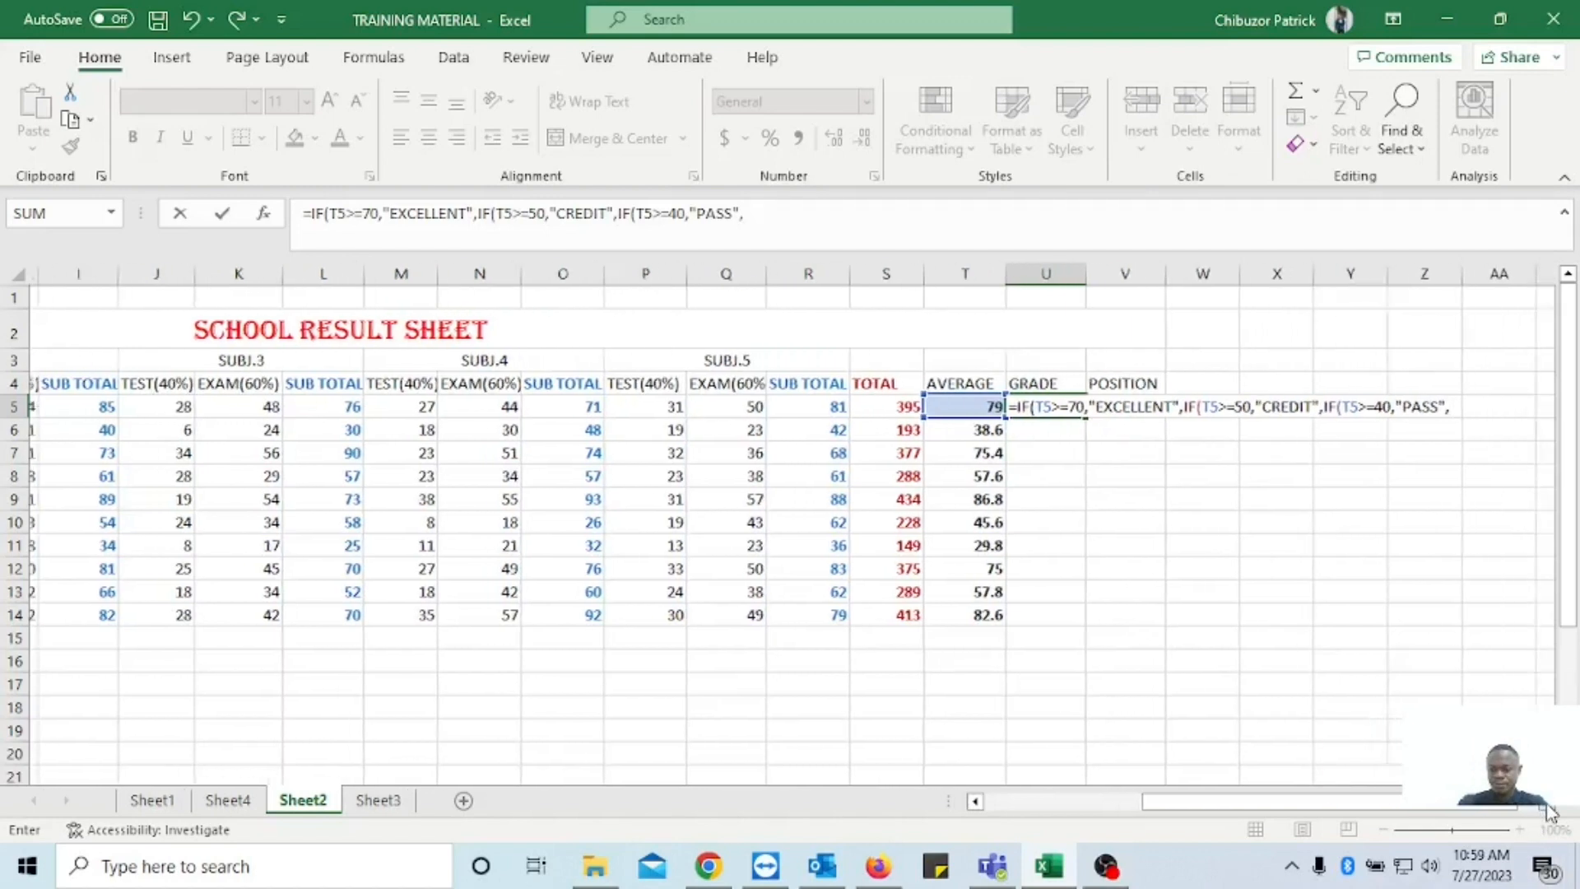
pyautogui.click(1548, 808)
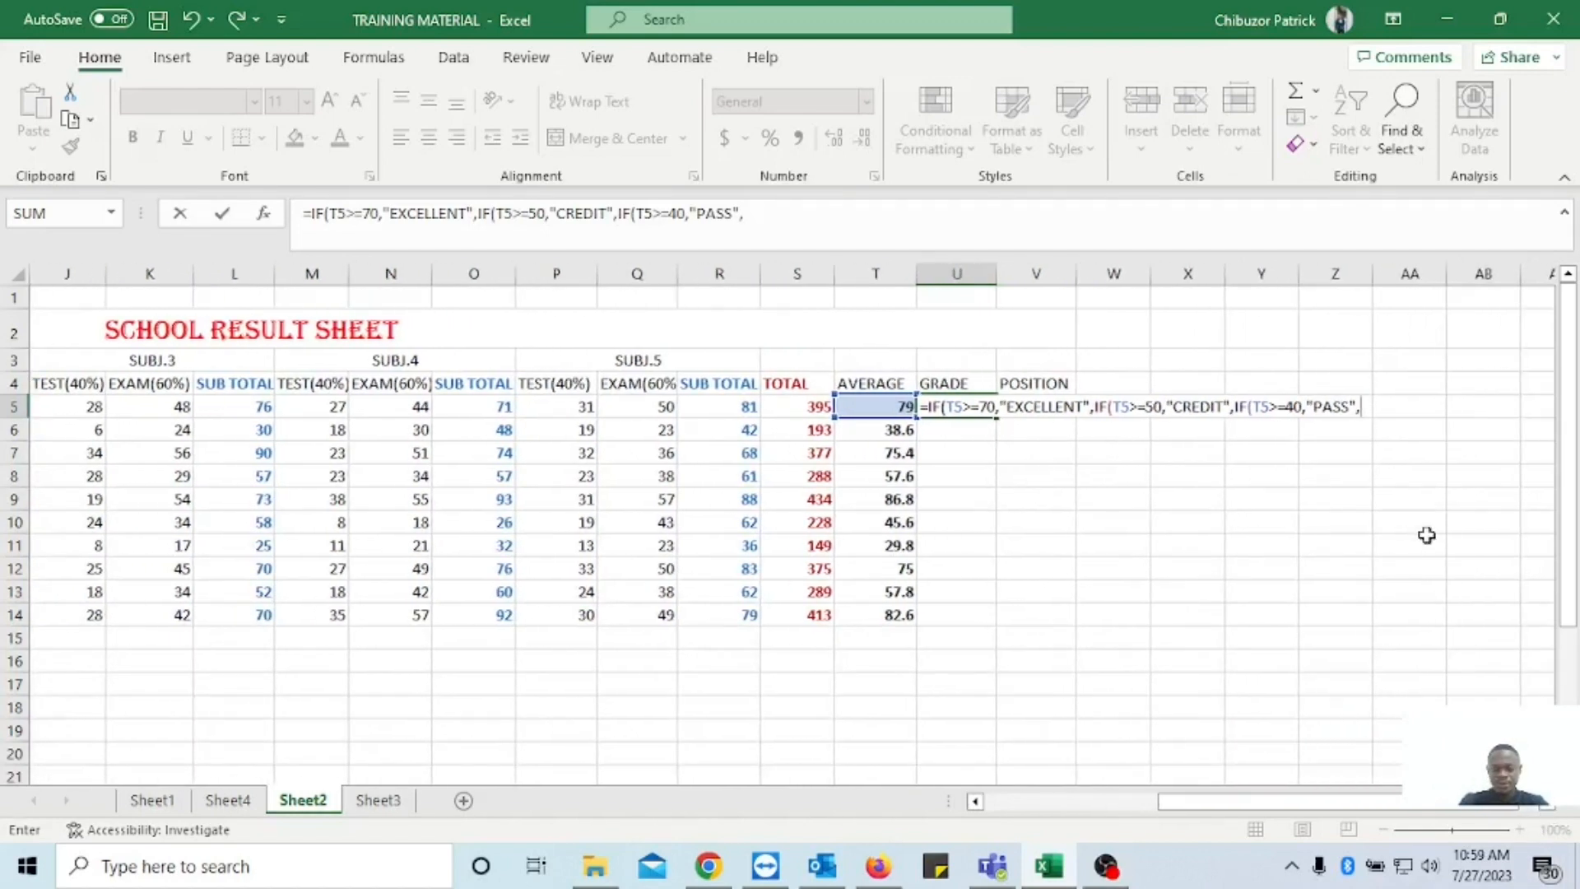
pyautogui.write('IF(T5')
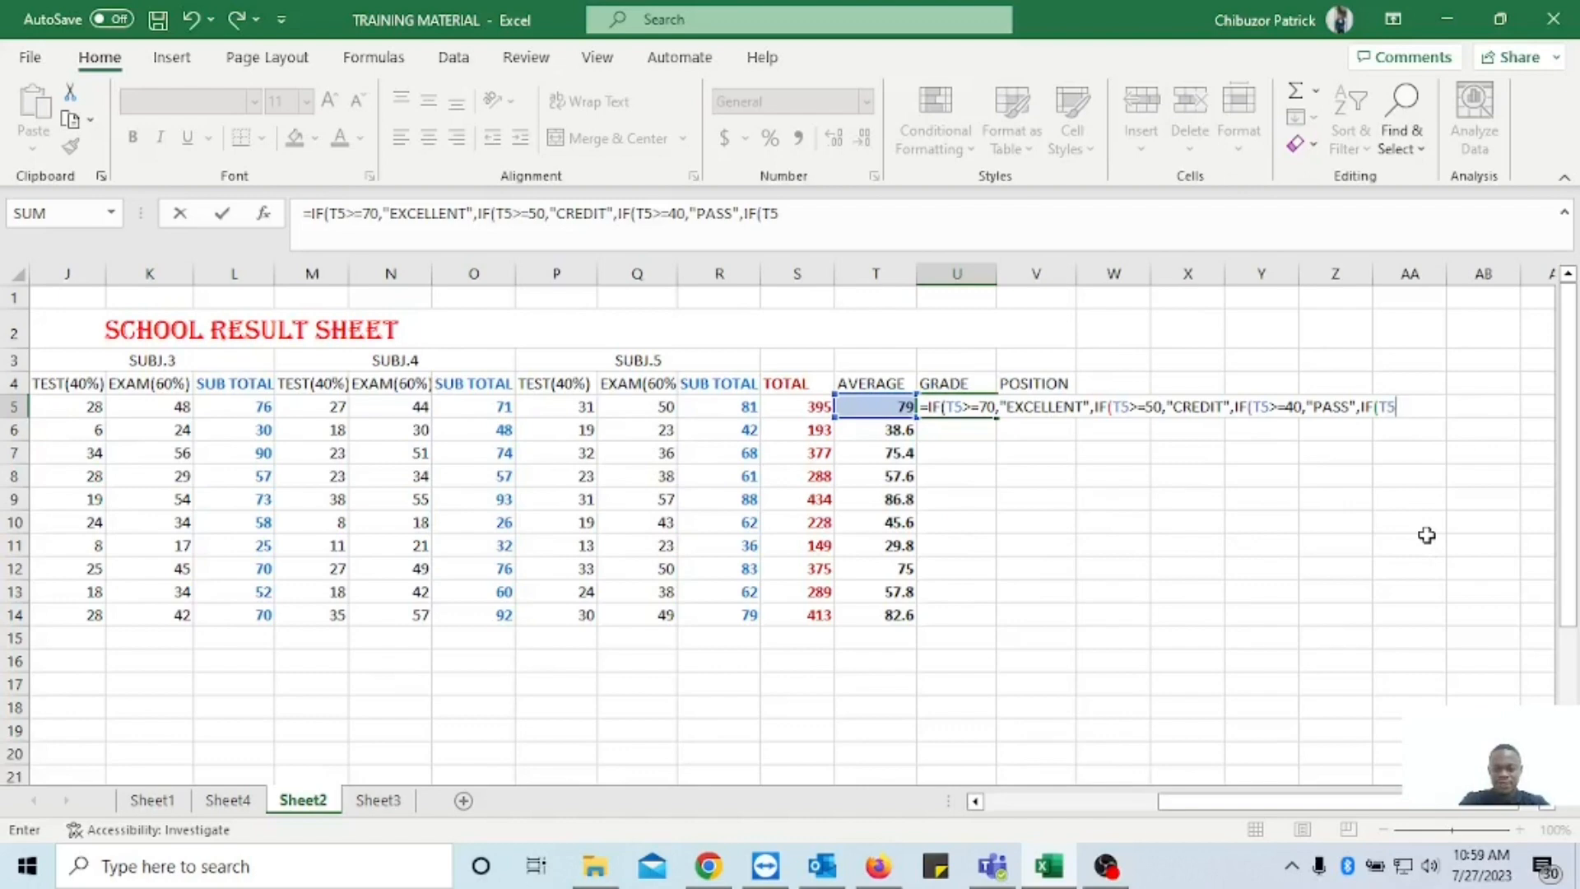
pyautogui.write('<')
pyautogui.scroll(-4, 854, 600)
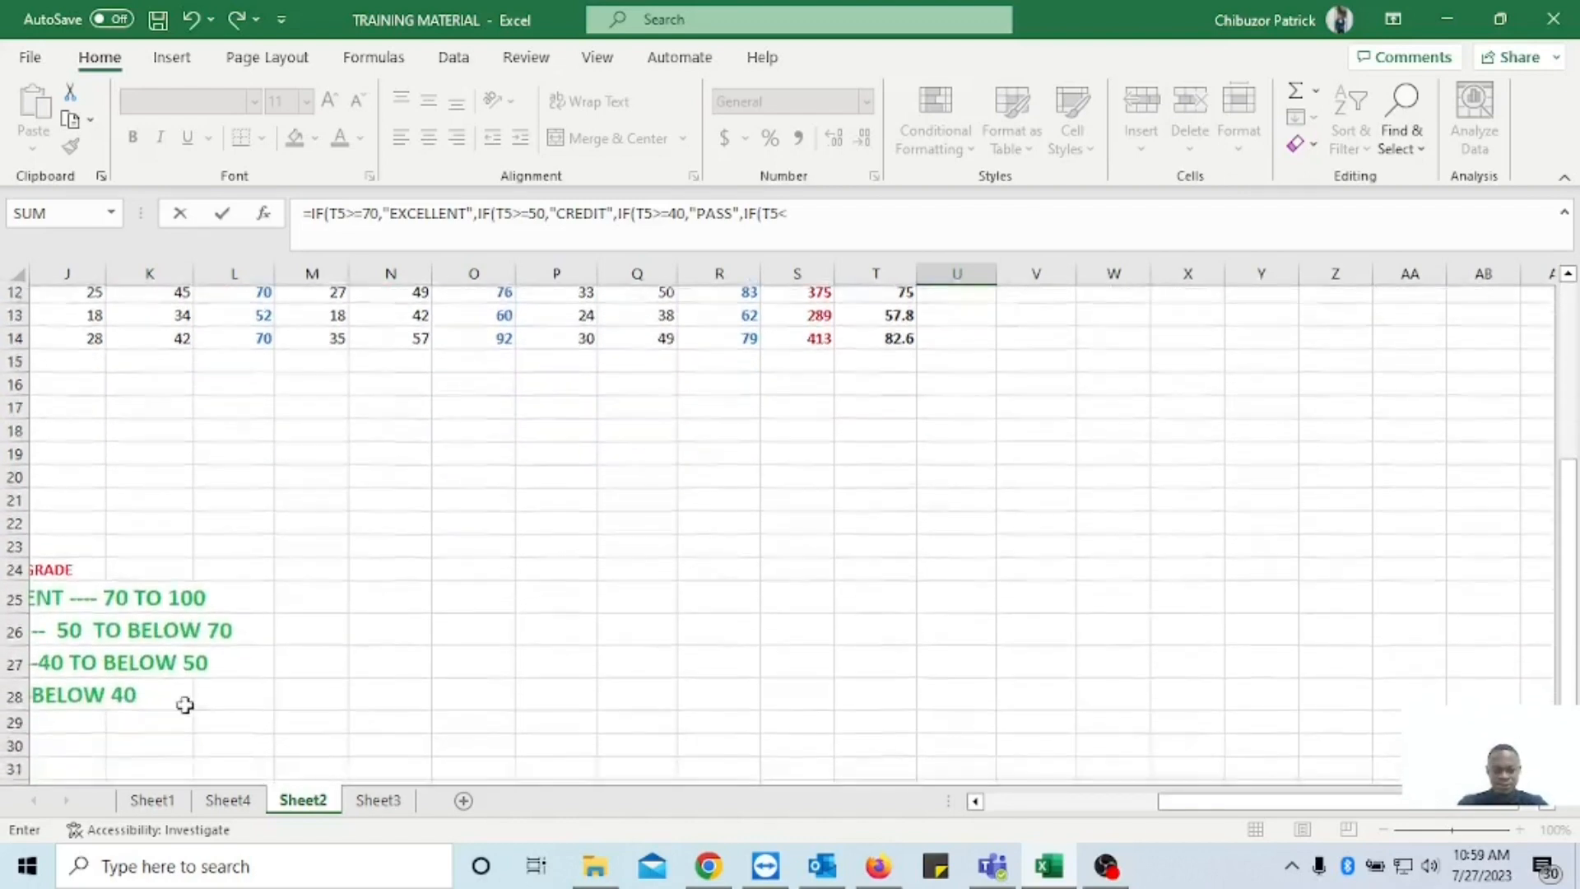
pyautogui.scroll(4, 875, 575)
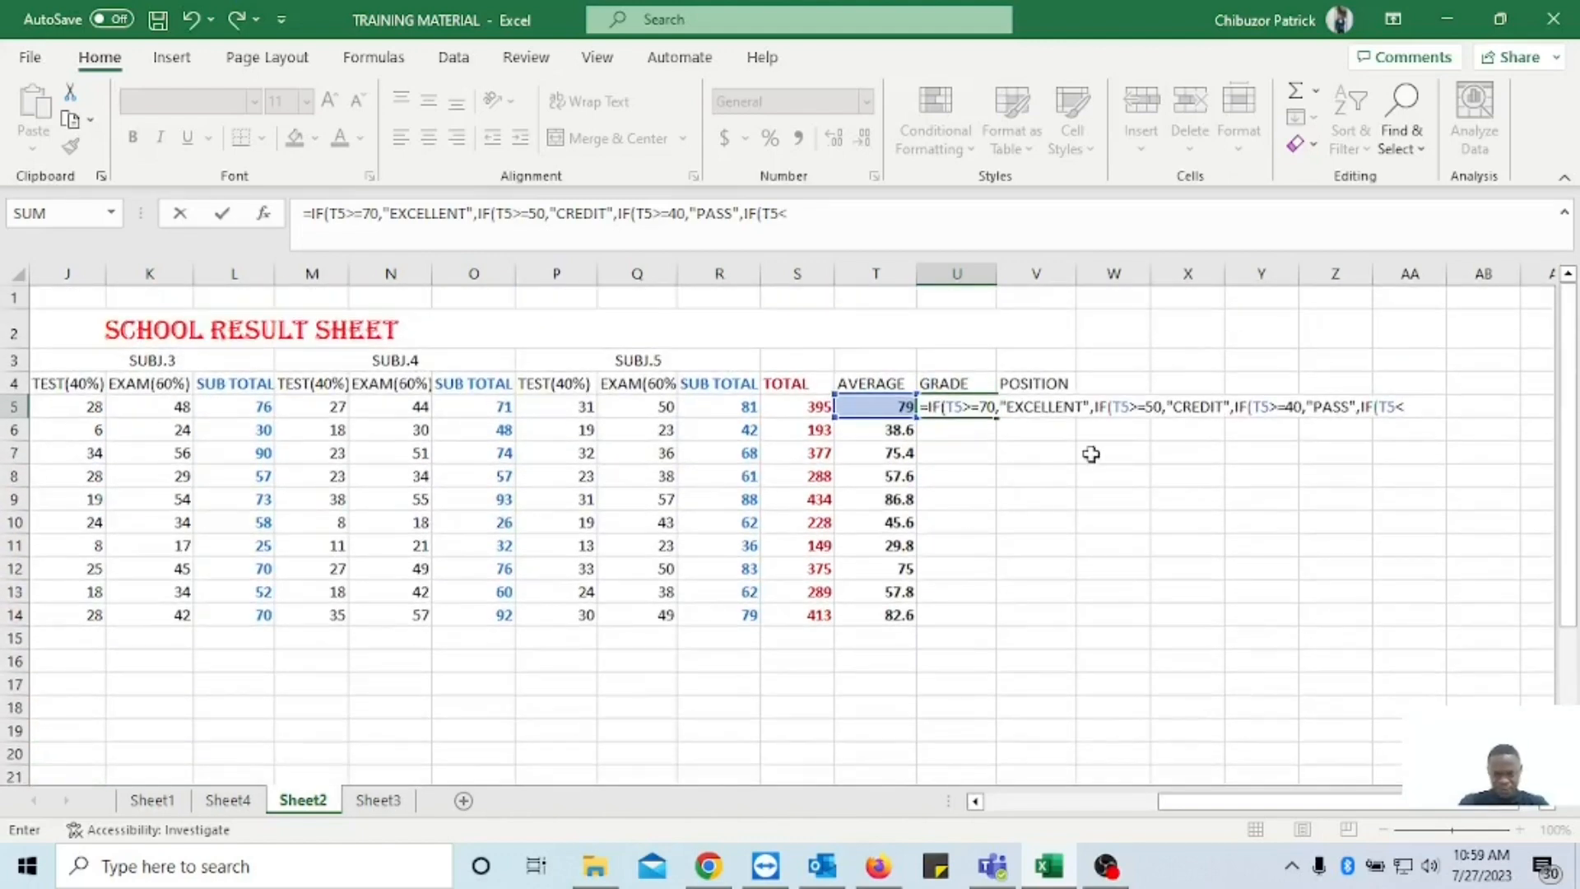
pyautogui.write('40,')
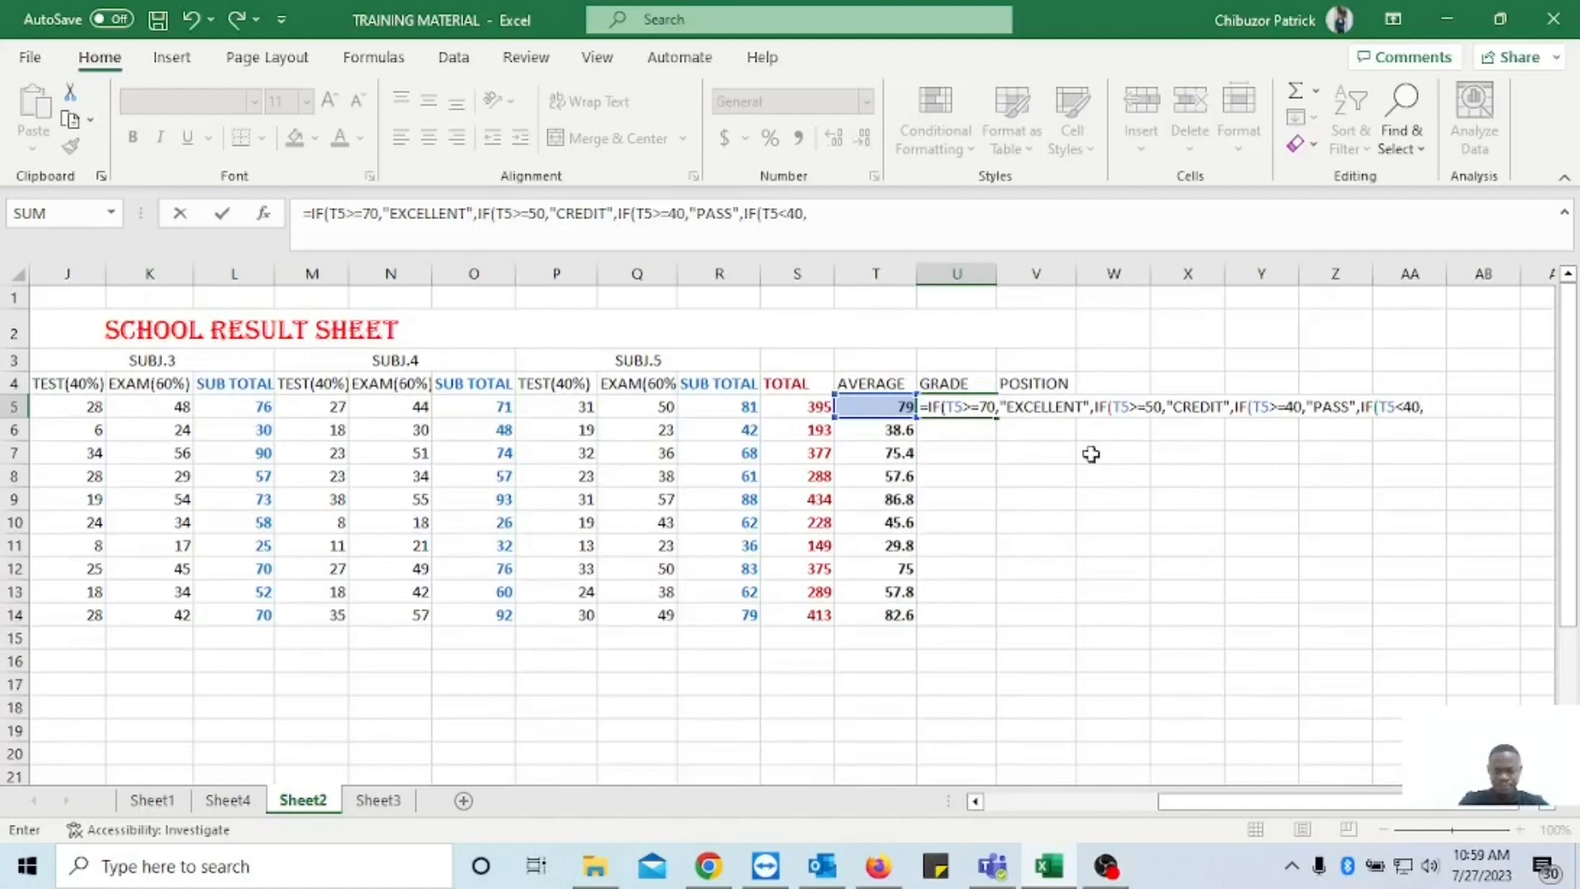
pyautogui.write('"FAIL')
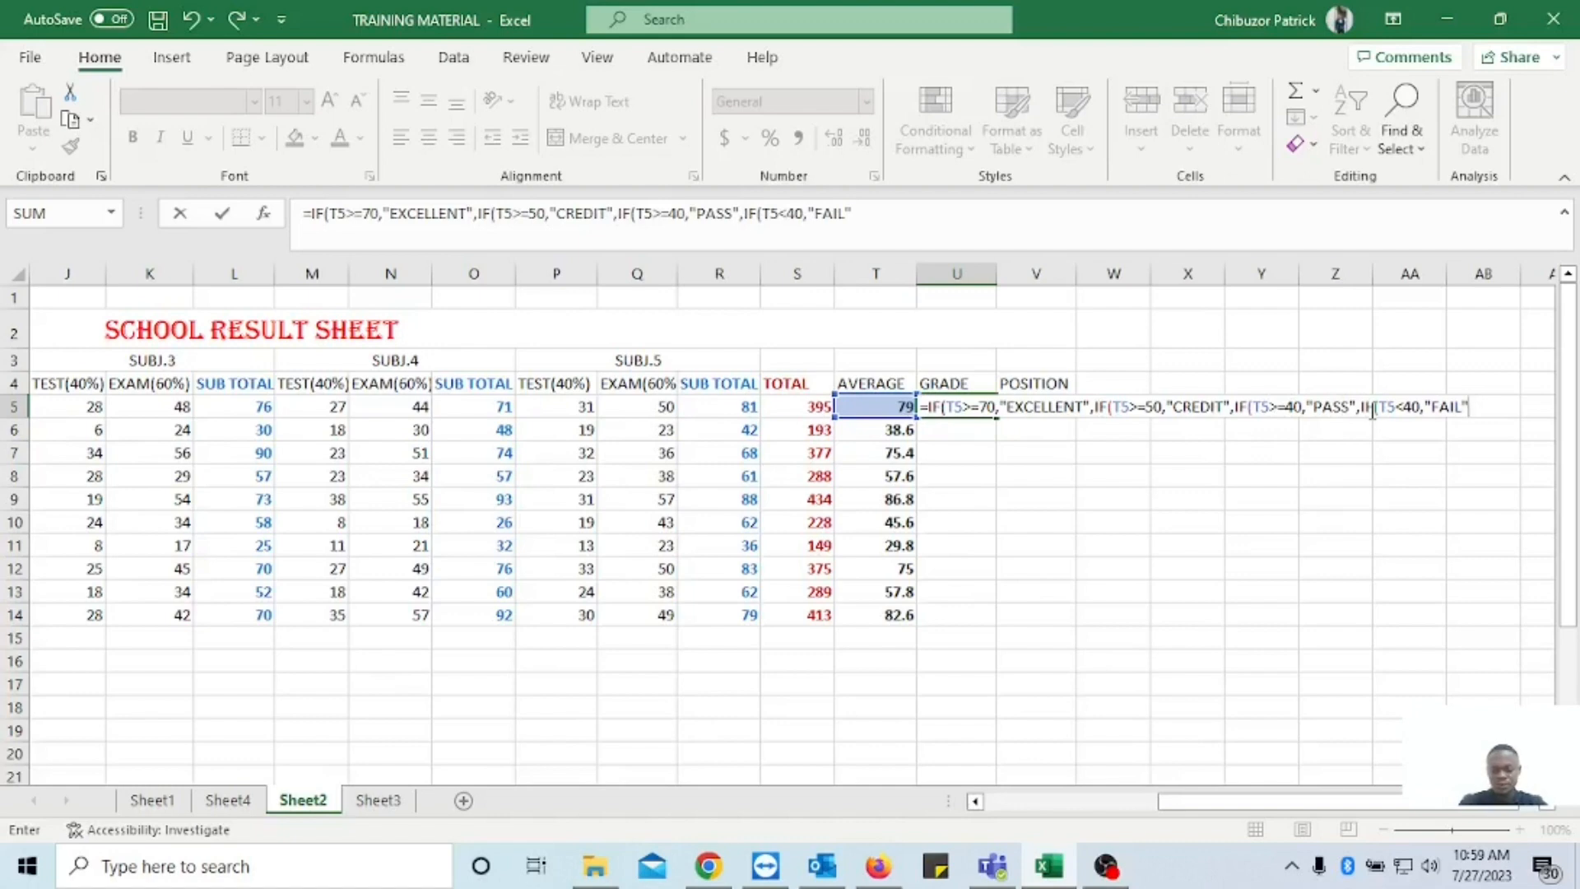
# Close all four nested IF functions with )))) and commit the GRADE formula in U5.
pyautogui.write('))))')
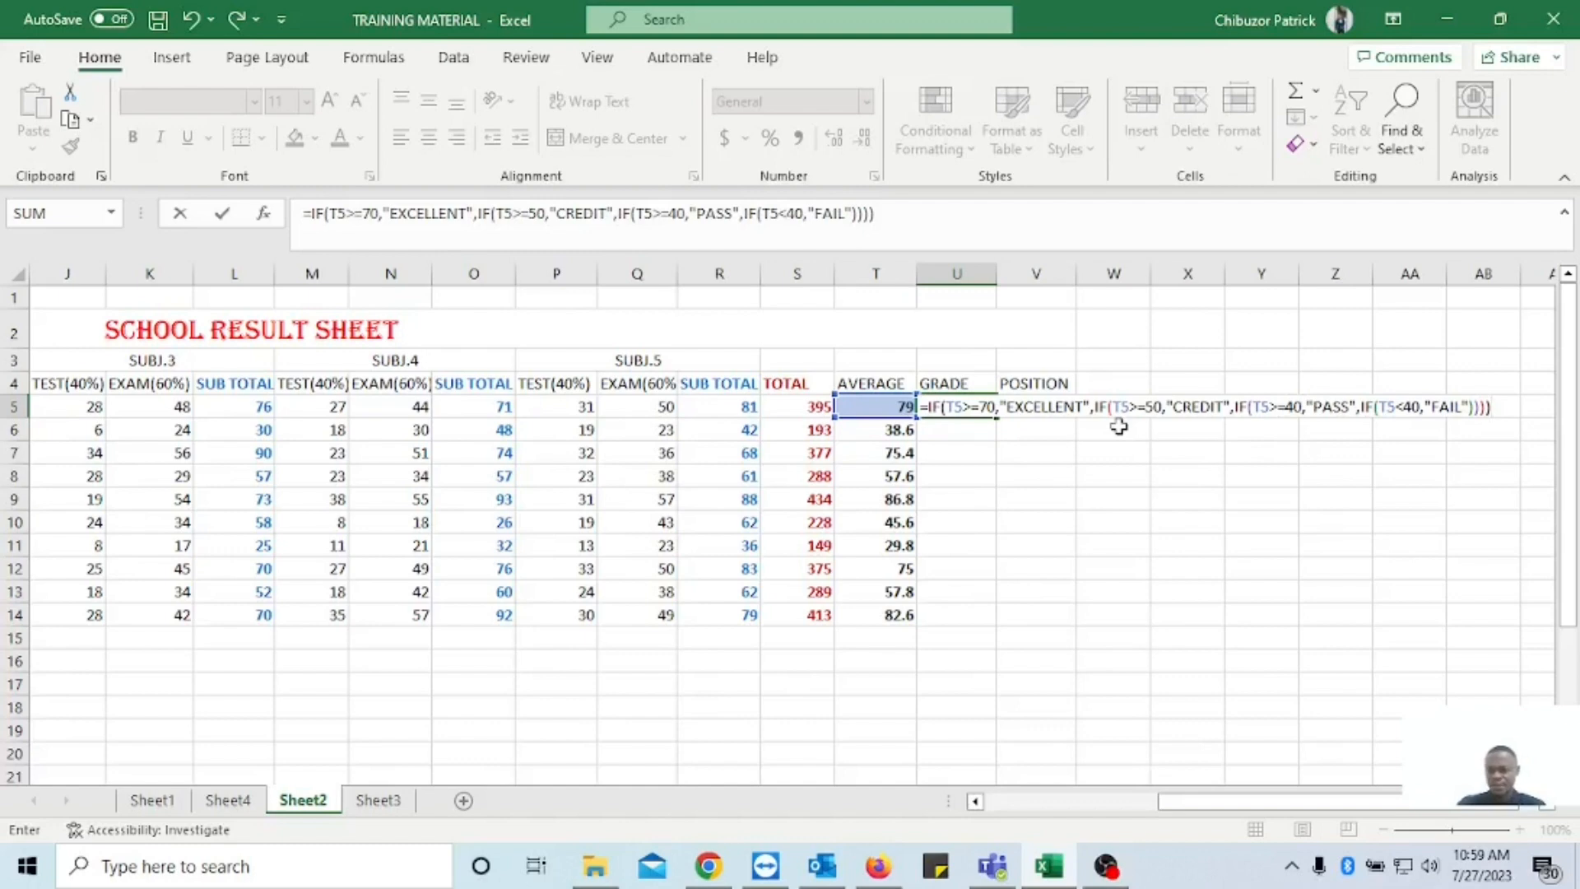
pyautogui.press('Return')
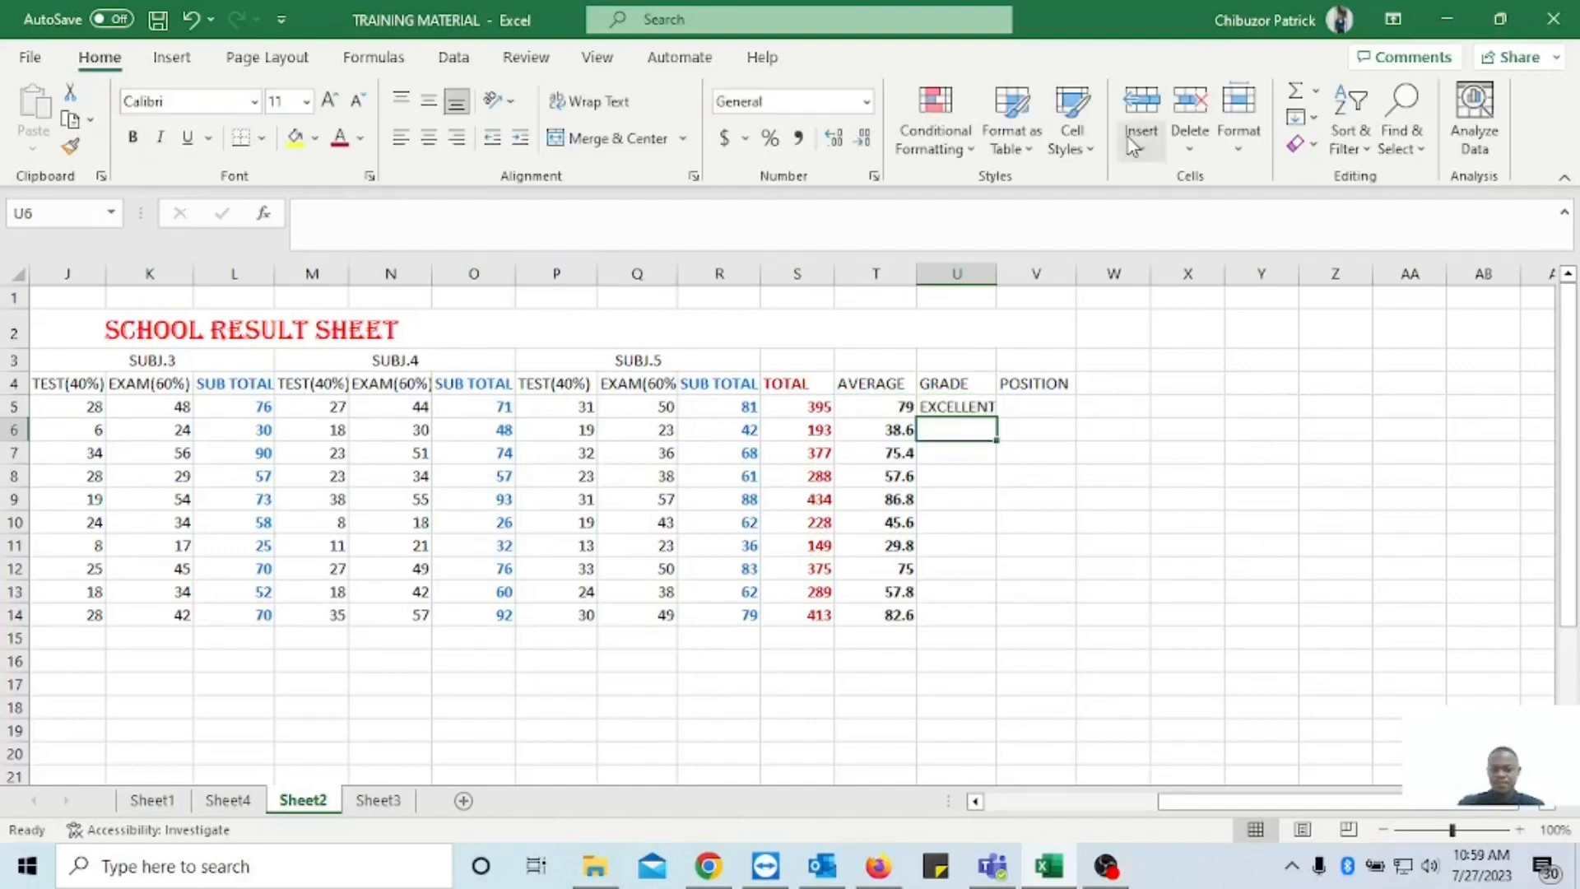
# Check the grade hint list, and fill the GRADE formula from U5 down to U14.
pyautogui.click(946, 407)
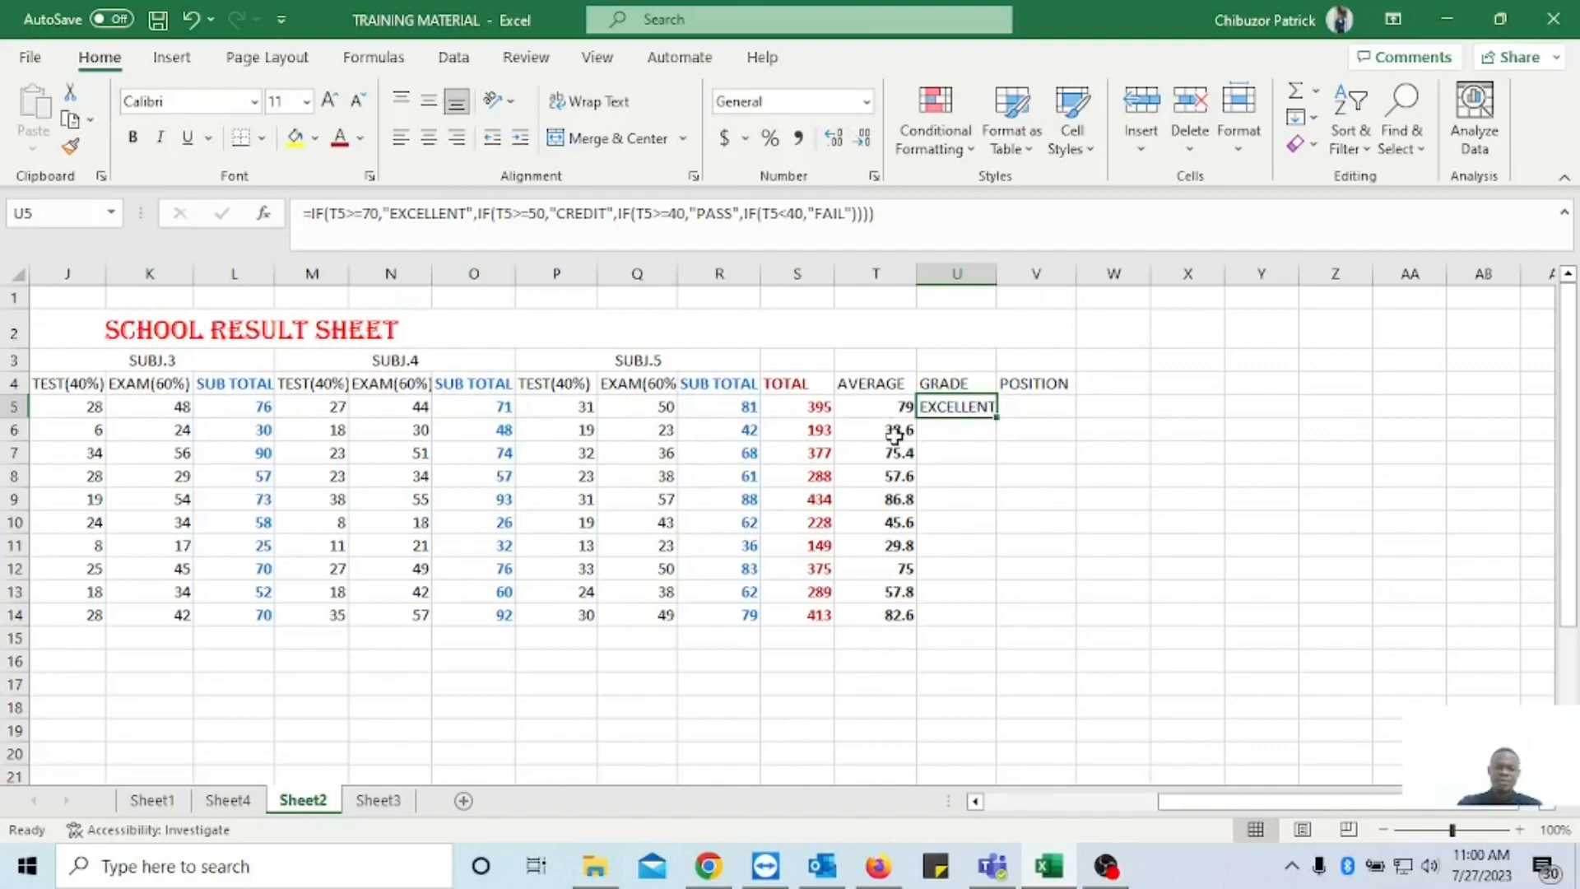
pyautogui.scroll(-1, 571, 617)
pyautogui.scroll(-5, 570, 618)
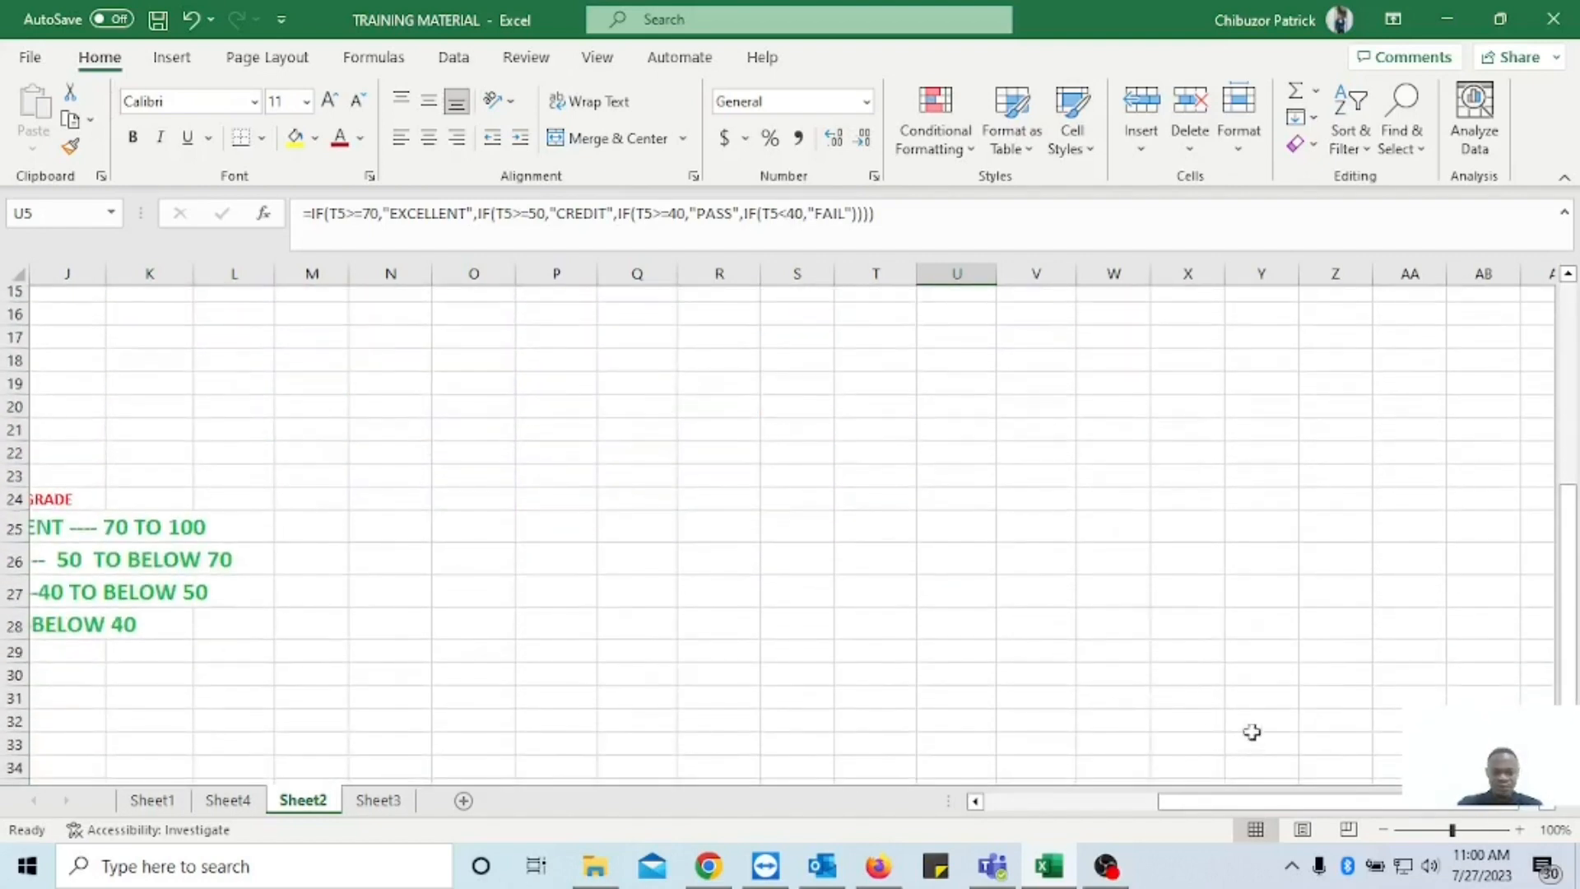
pyautogui.moveTo(1231, 808); pyautogui.dragTo(1100, 810)
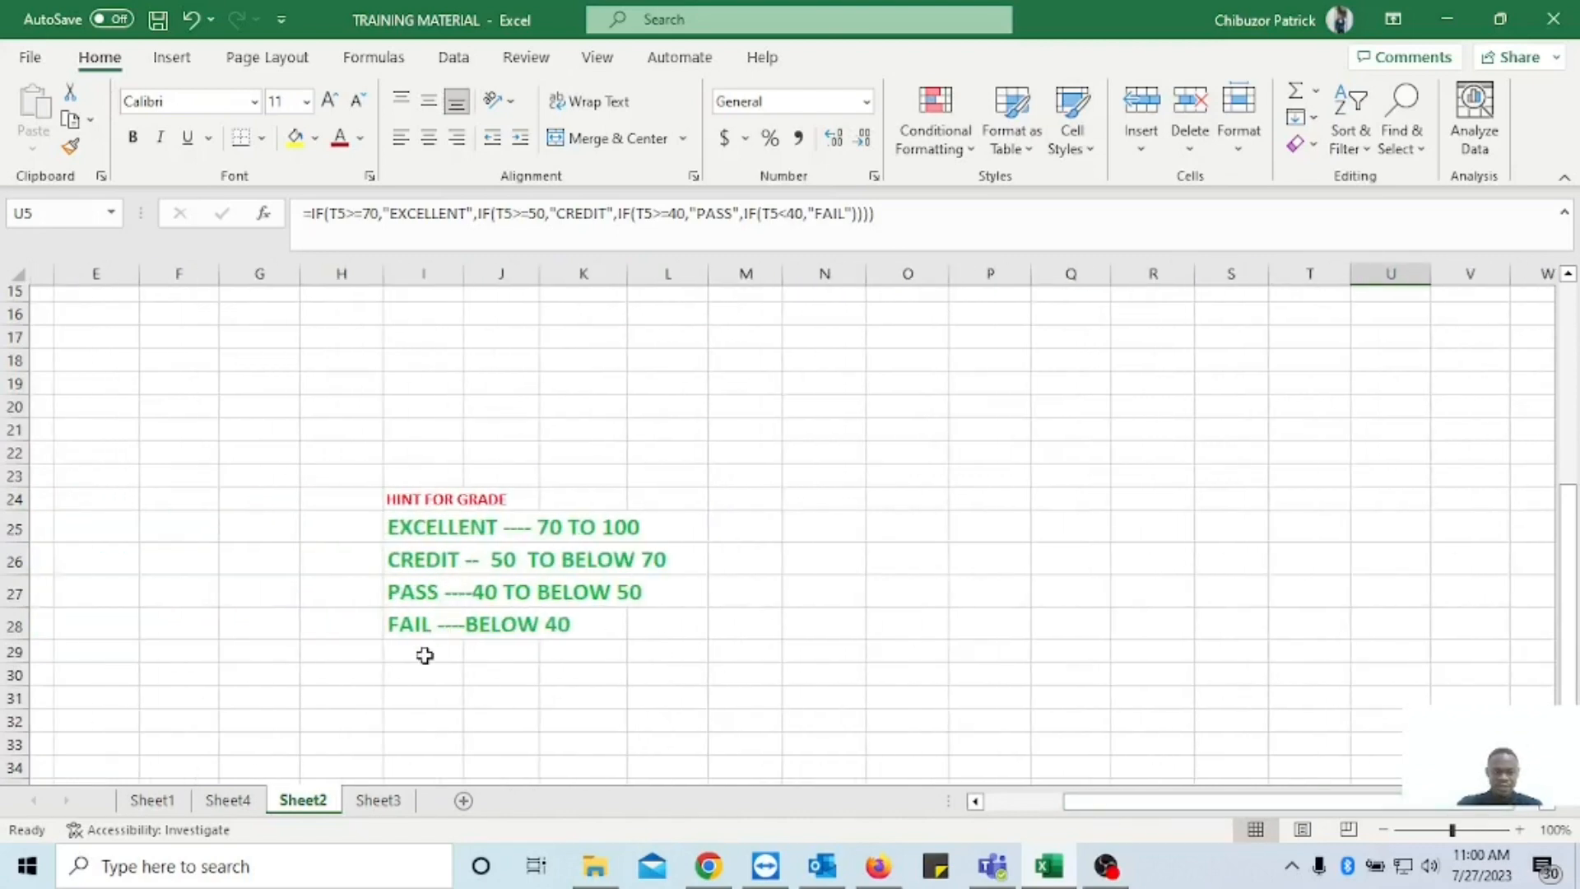
pyautogui.scroll(4, 949, 593)
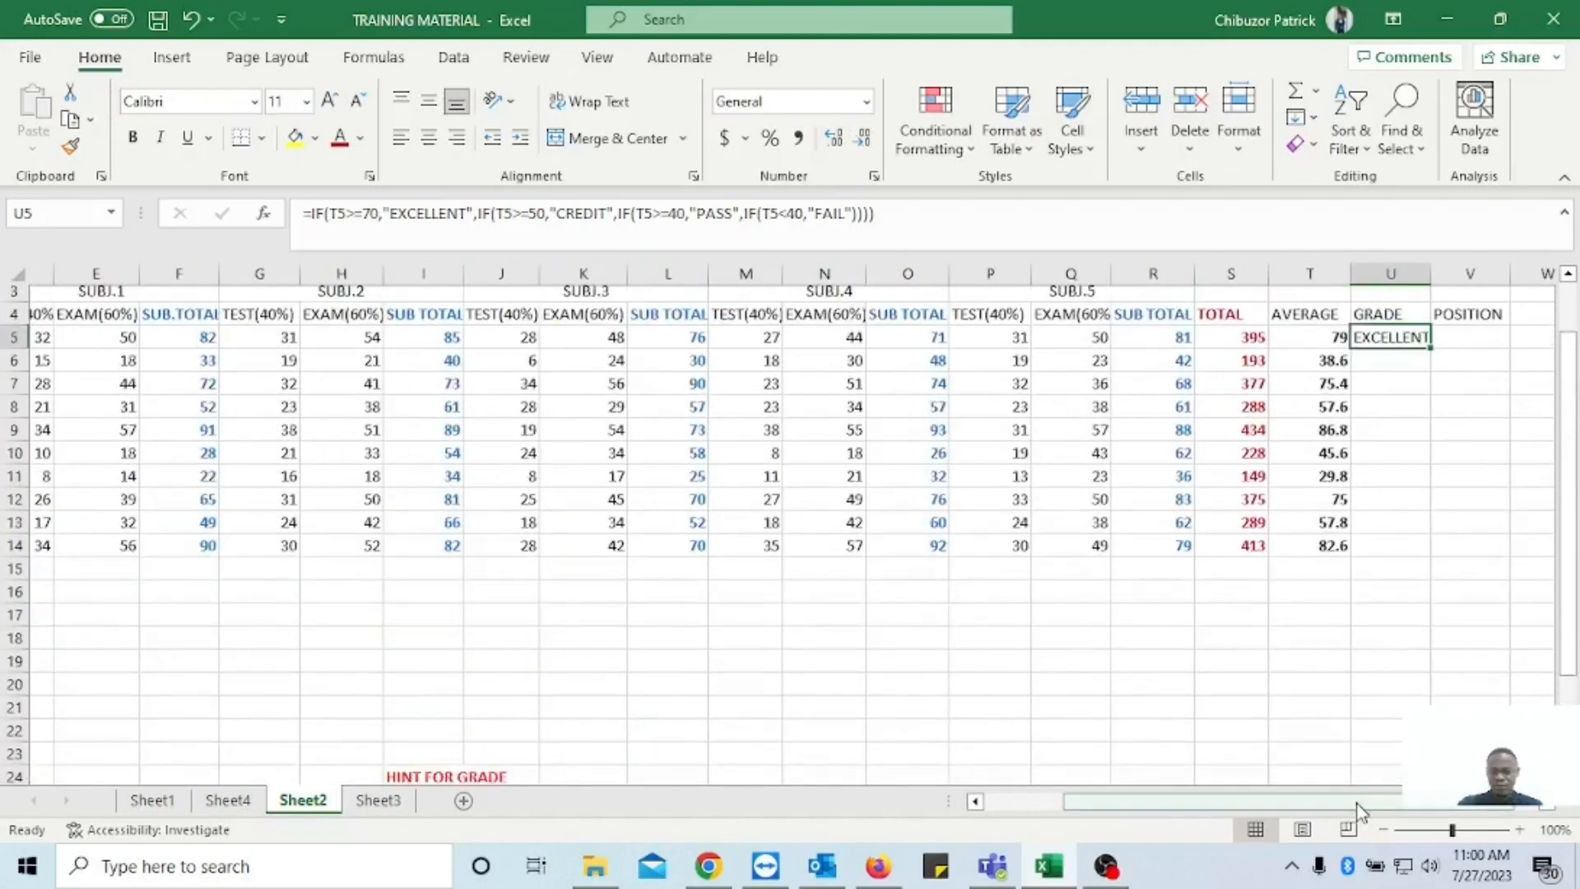
pyautogui.moveTo(1350, 807)
pyautogui.mouseDown()
pyautogui.moveTo(1369, 804)
pyautogui.moveTo(1358, 791)
pyautogui.mouseUp()
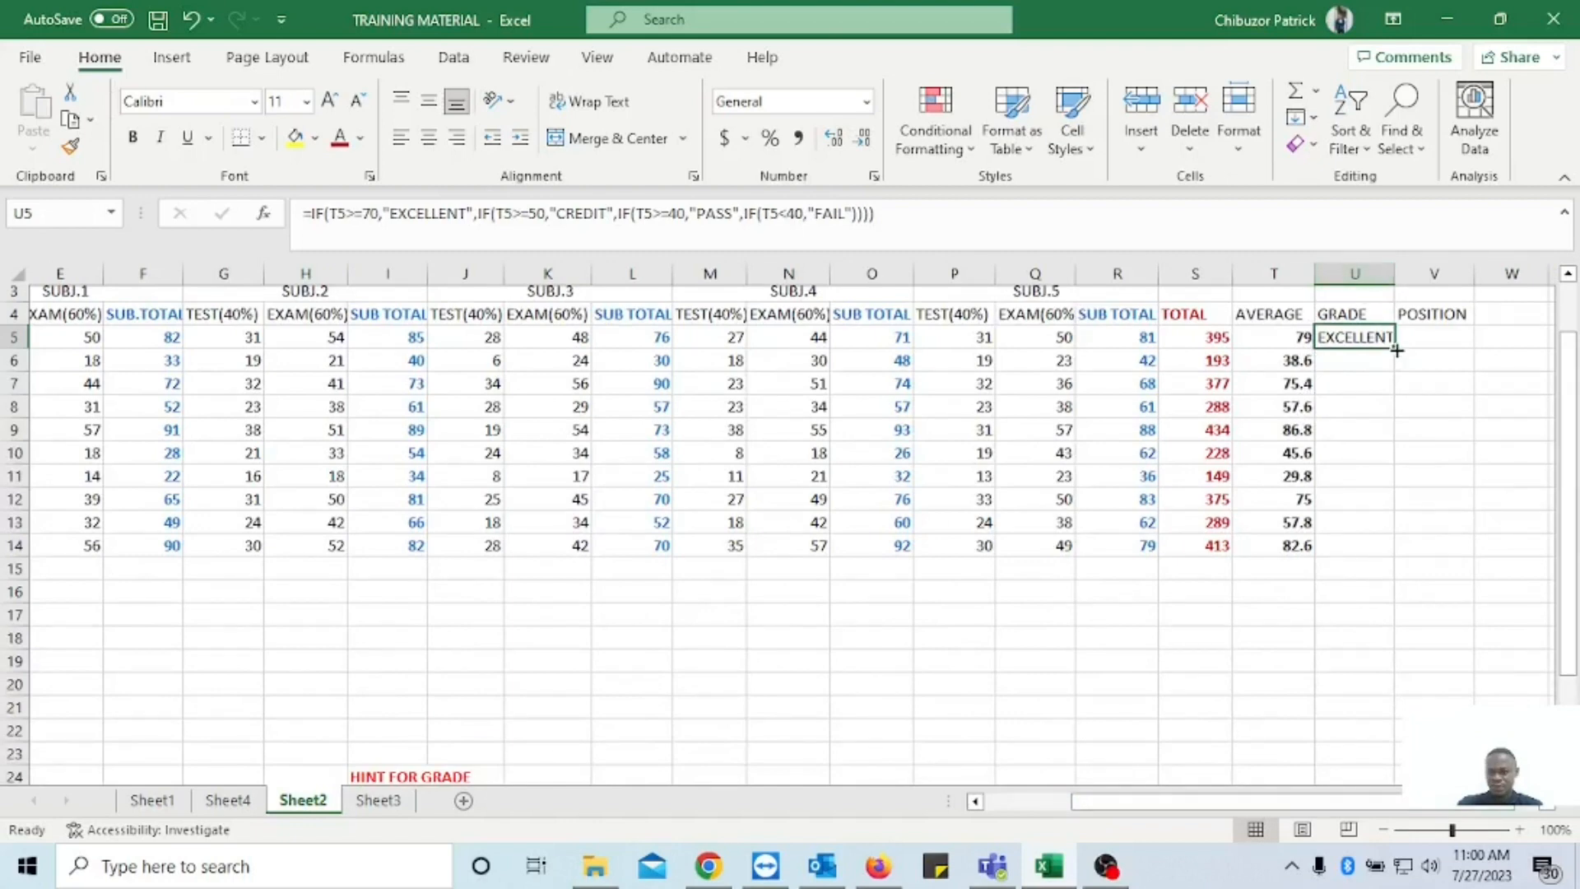
pyautogui.moveTo(1396, 350); pyautogui.dragTo(1399, 549)
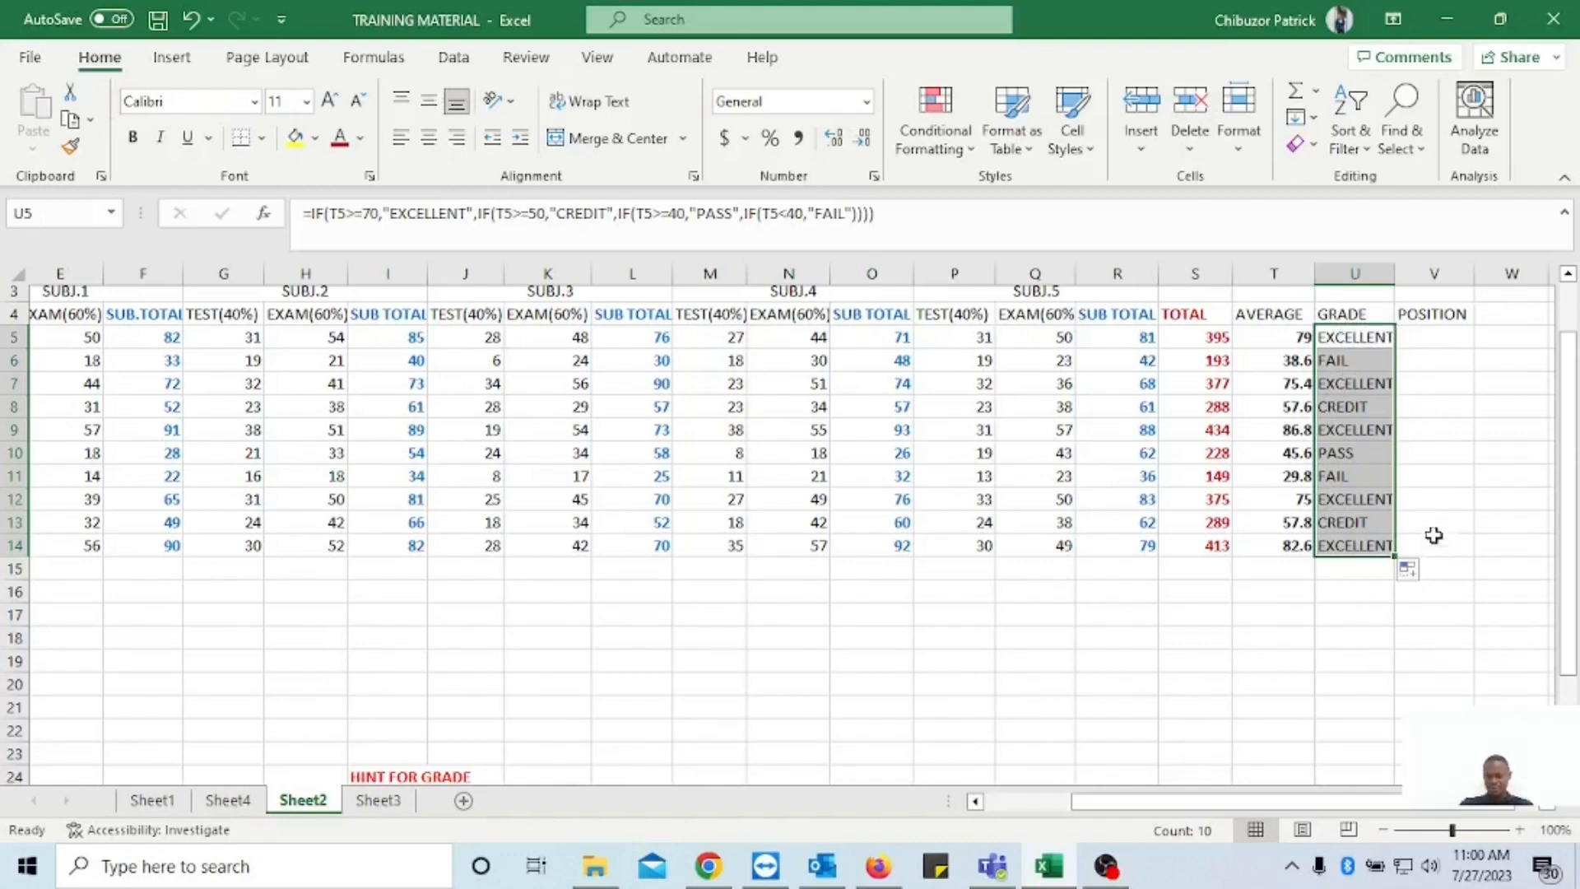
# Start the POSITION formula in V5 with =RANK(T5 to rank the first student's average.
pyautogui.doubleClick(1424, 336)
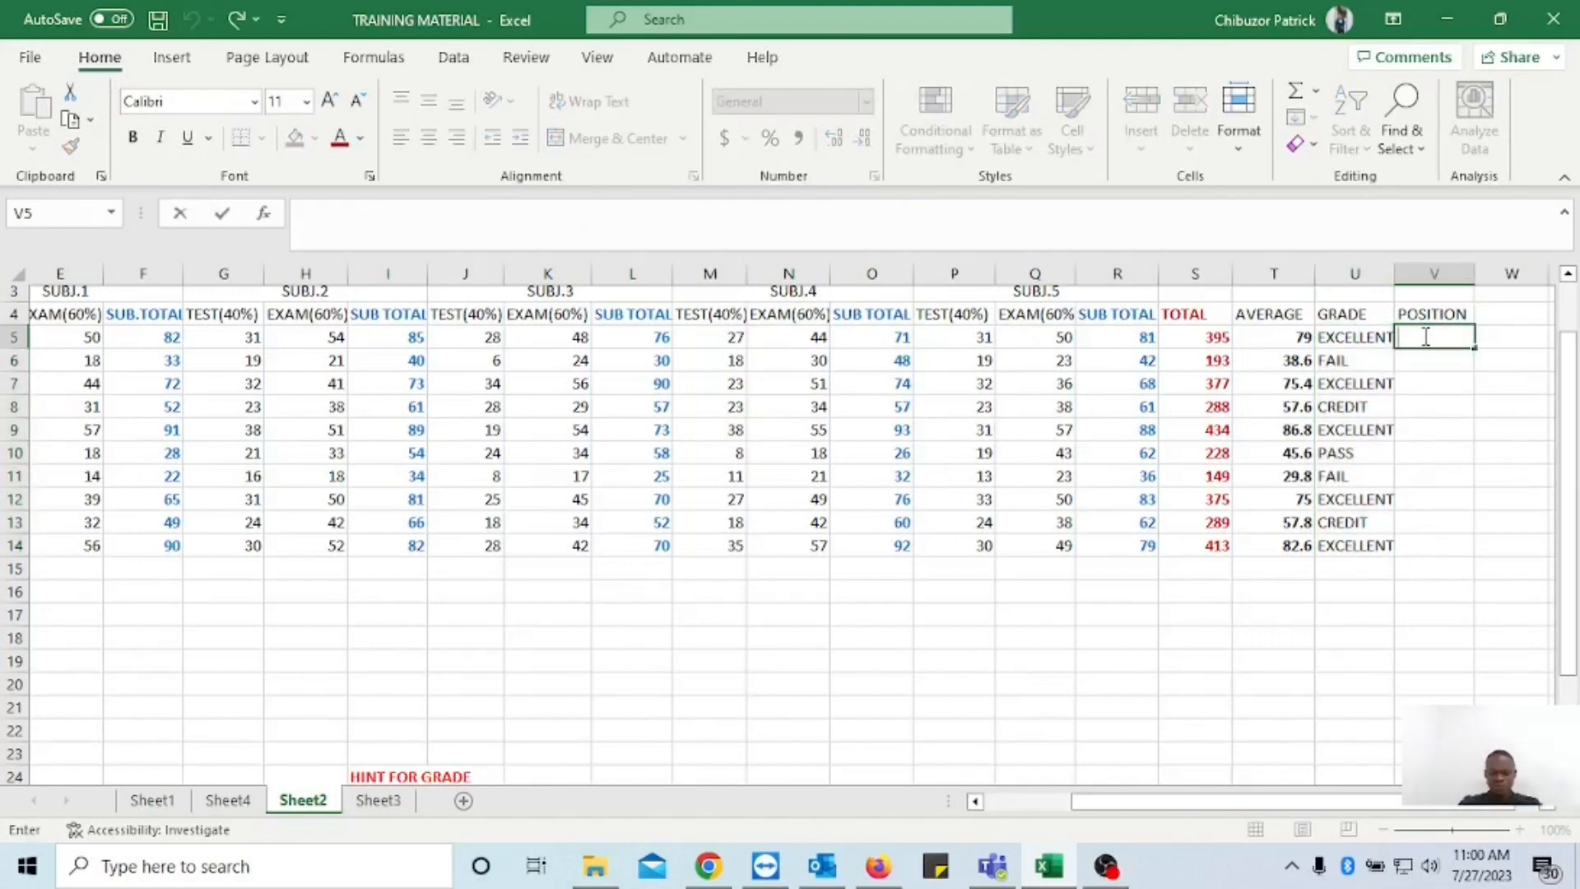
pyautogui.write('=R')
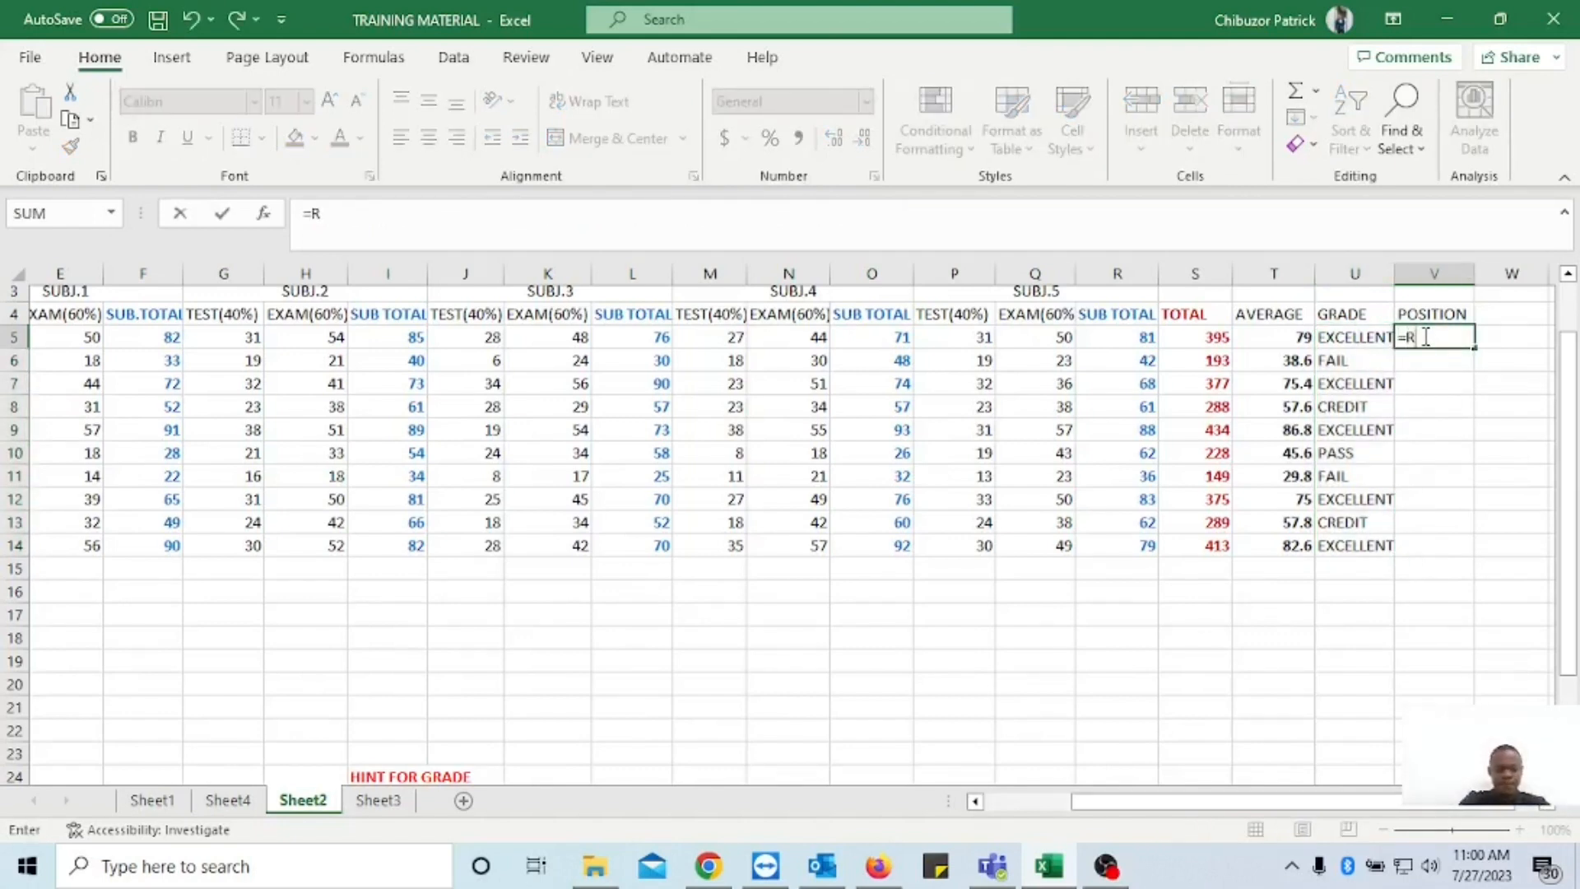
pyautogui.write('ANK(')
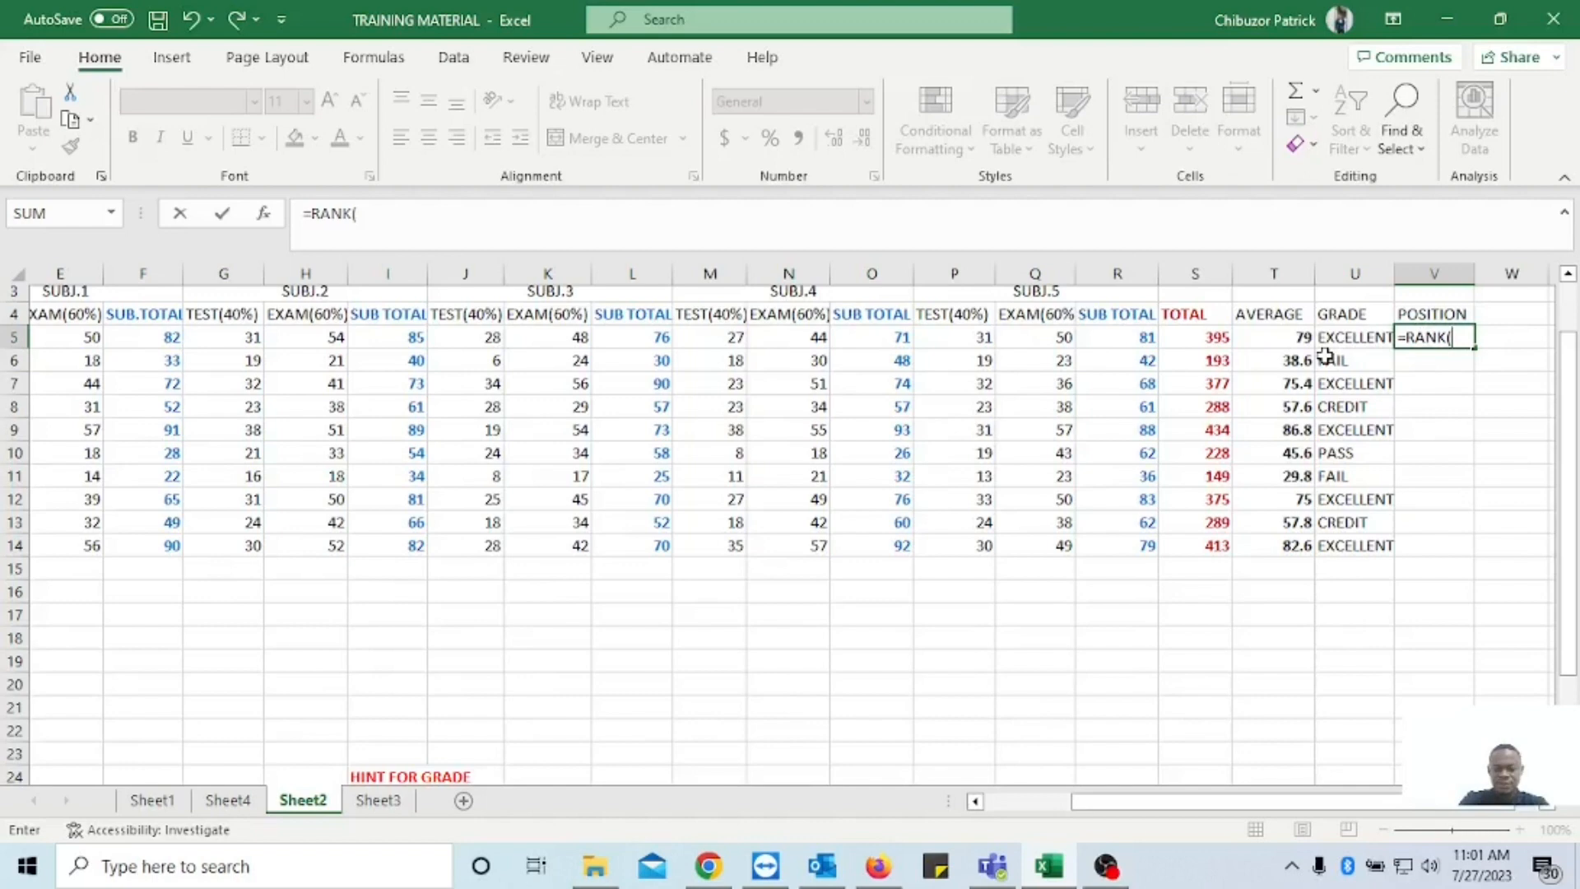
pyautogui.press('Left')
pyautogui.press('Left')
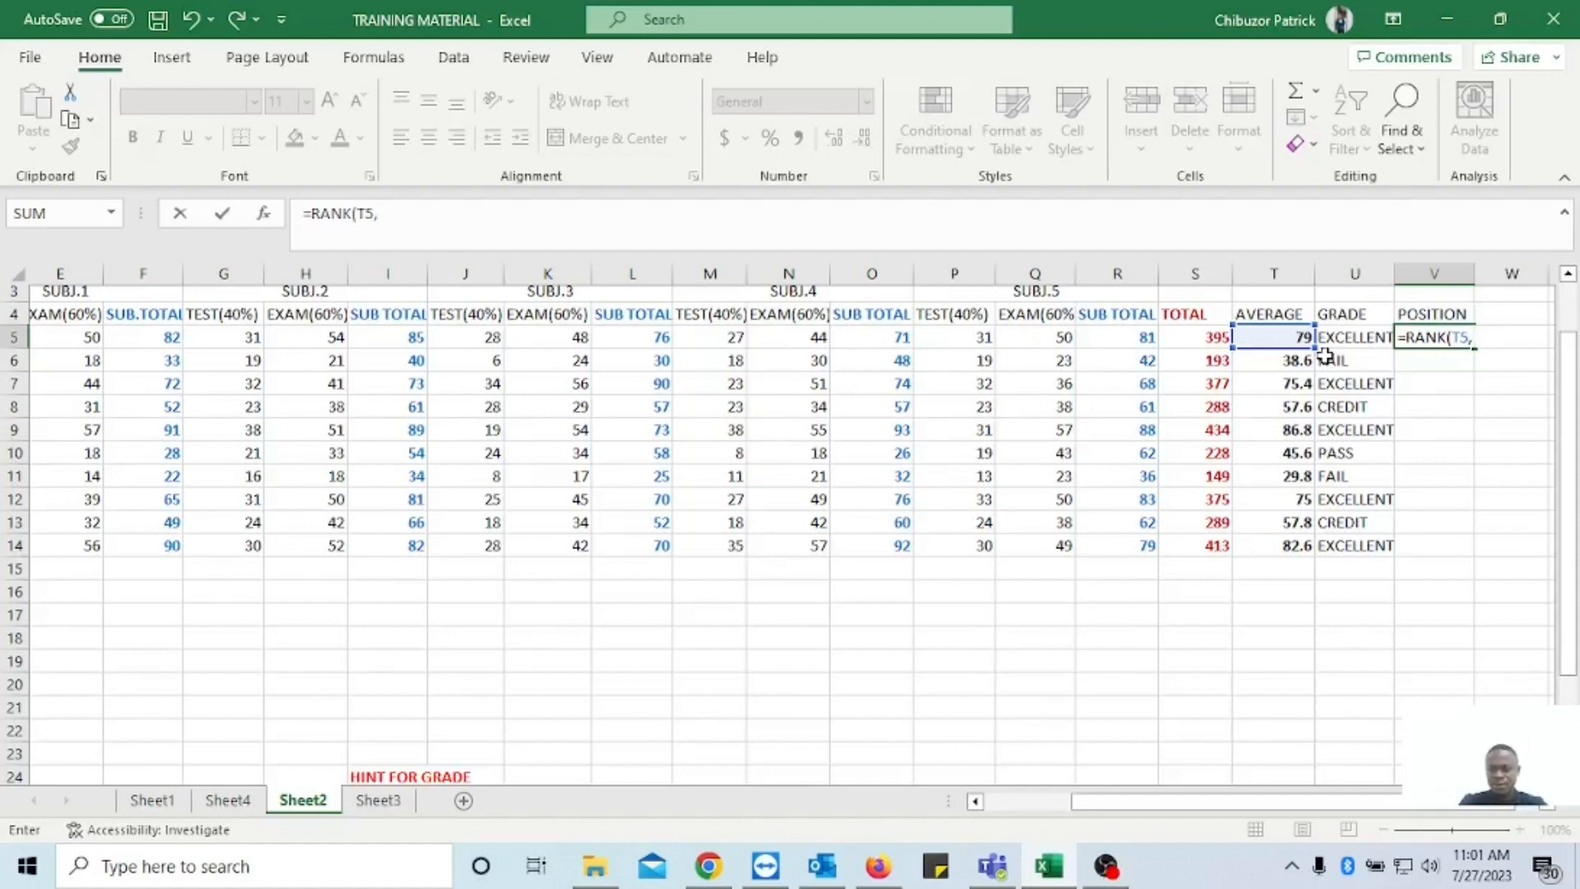
# Complete the V5 RANK formula with the absolute average range $T$5:$T$14, close the parenthesis and commit it.
pyautogui.write(',$')
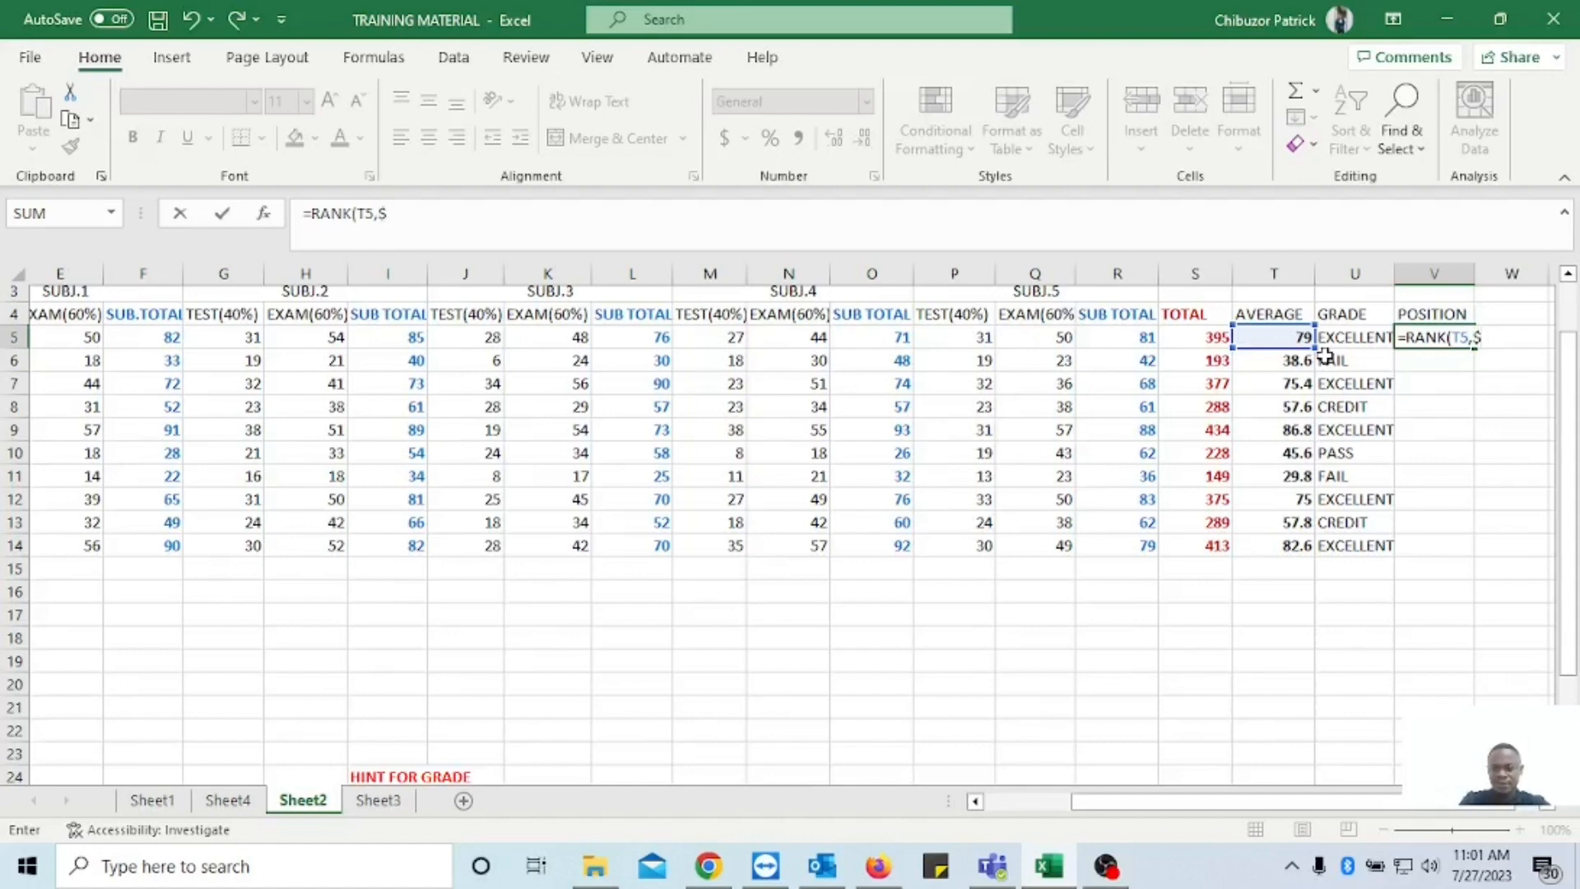
pyautogui.write('T%')
pyautogui.press('BackSpace')
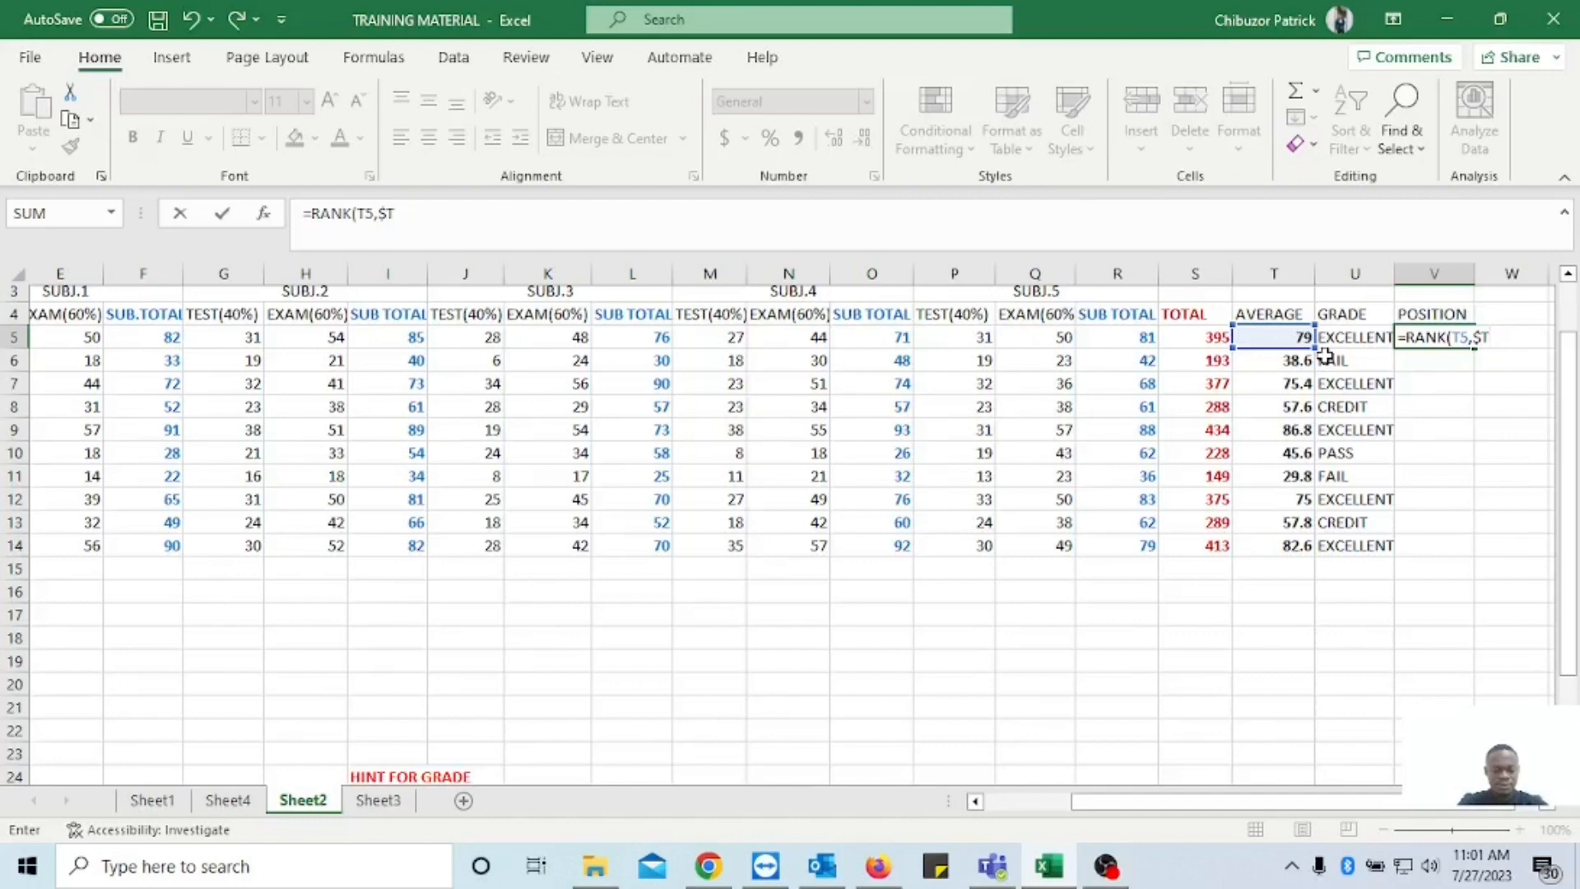
pyautogui.write('$5:')
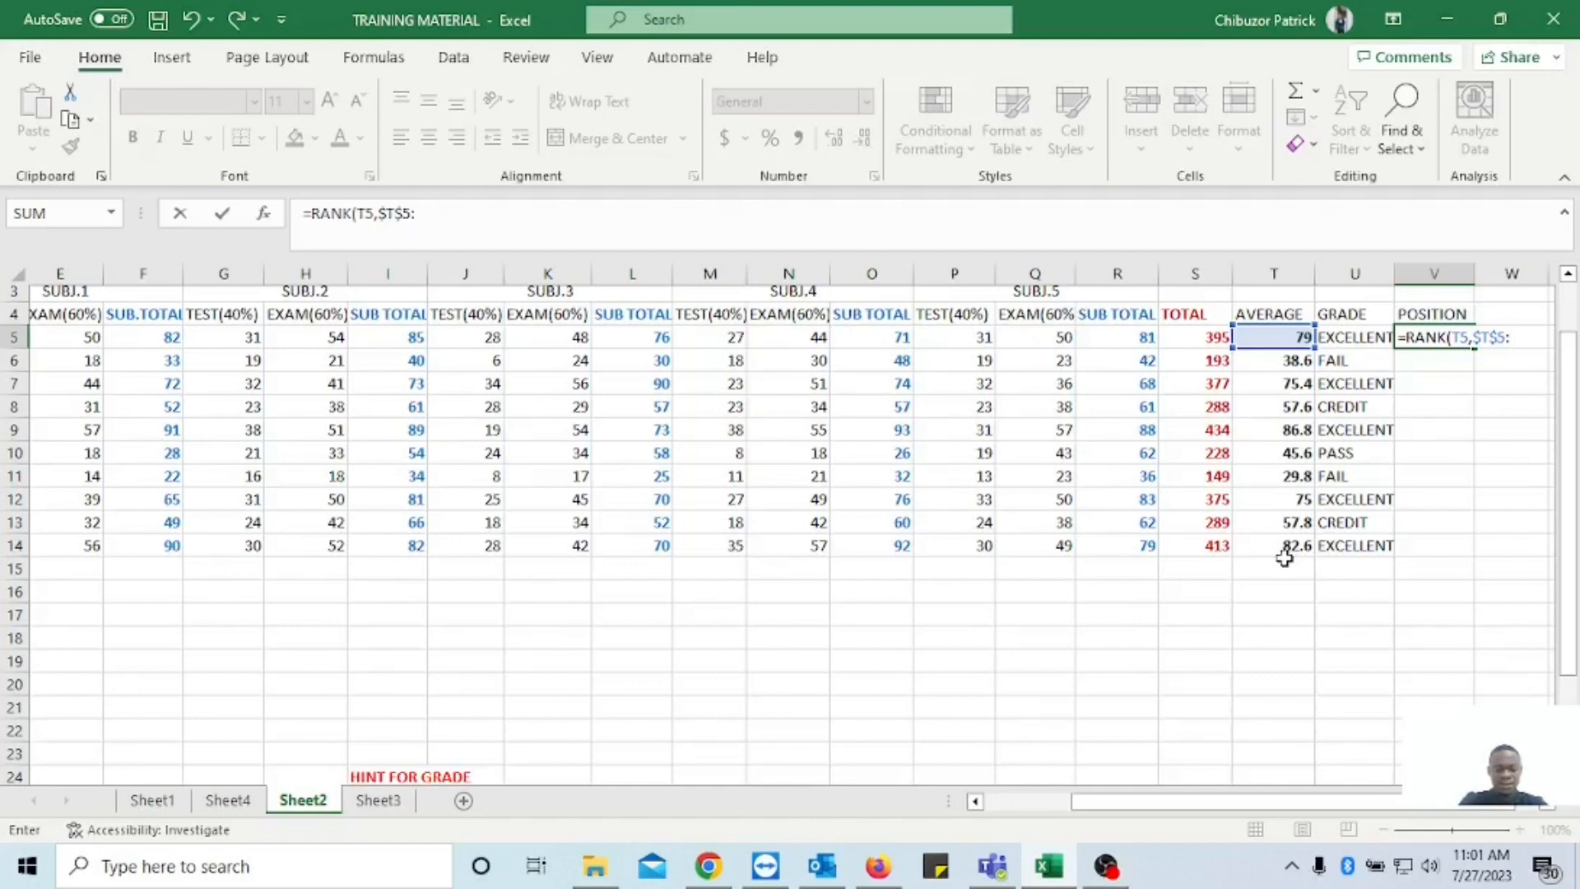
pyautogui.write('$')
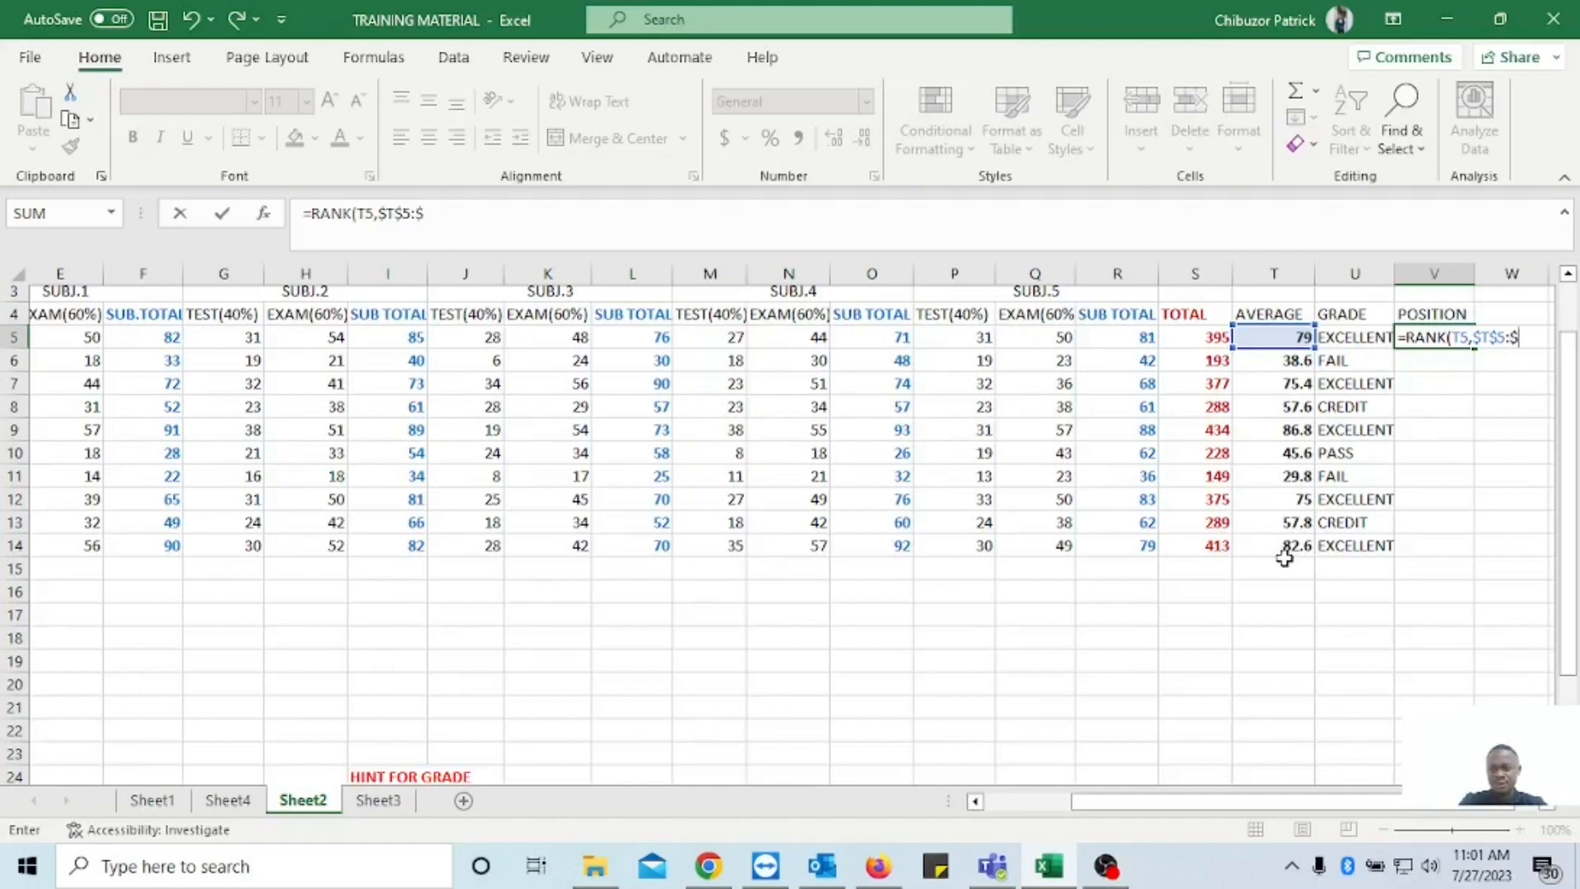
pyautogui.write('T$')
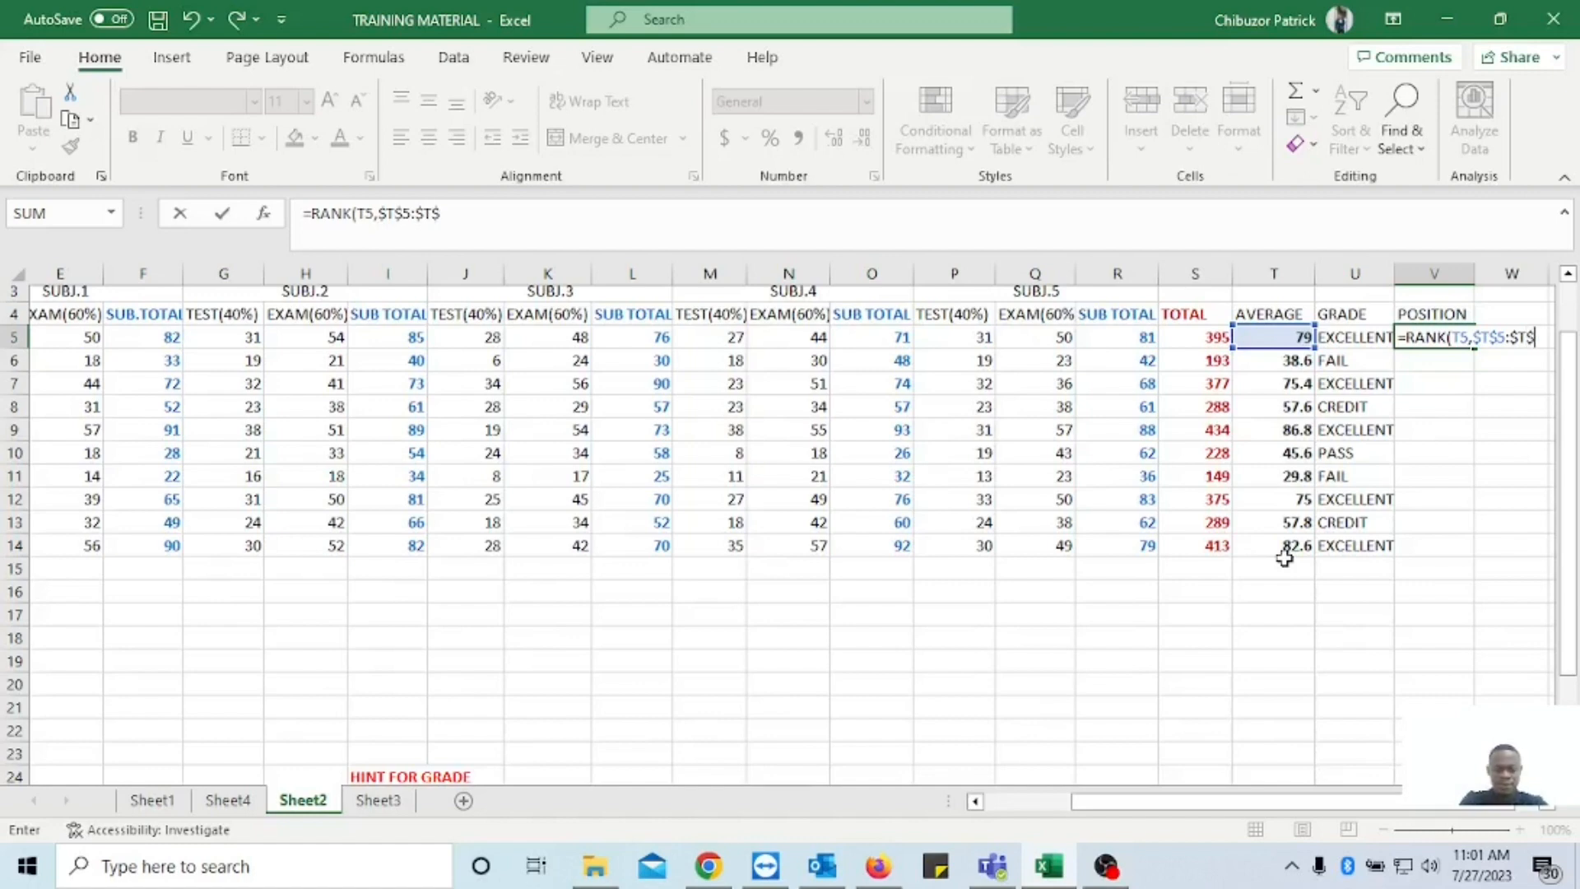
pyautogui.write('14')
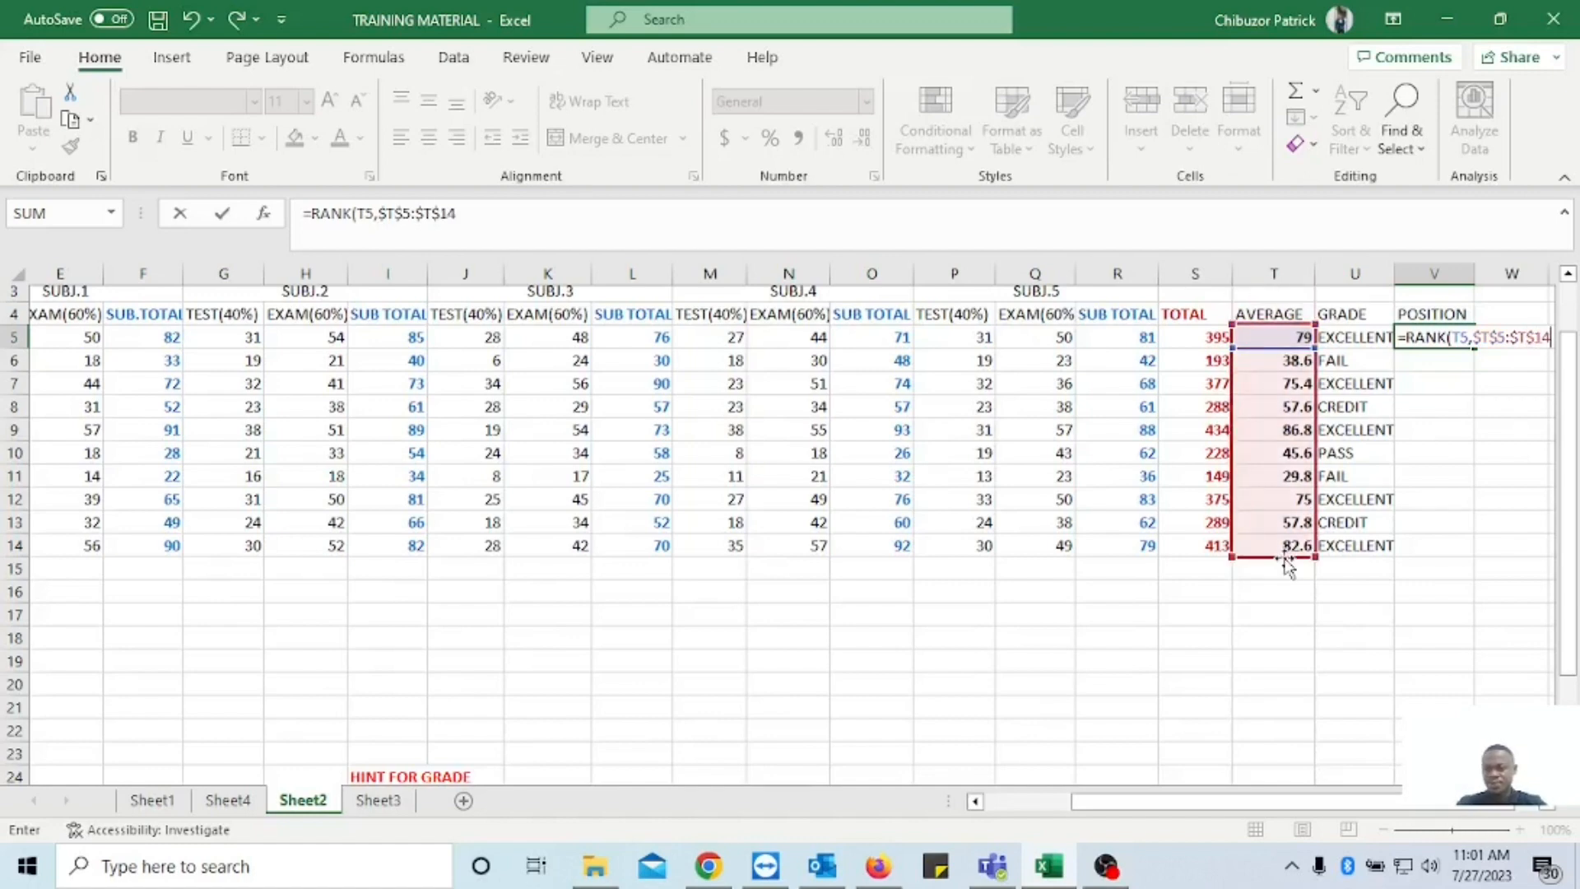
pyautogui.write(')')
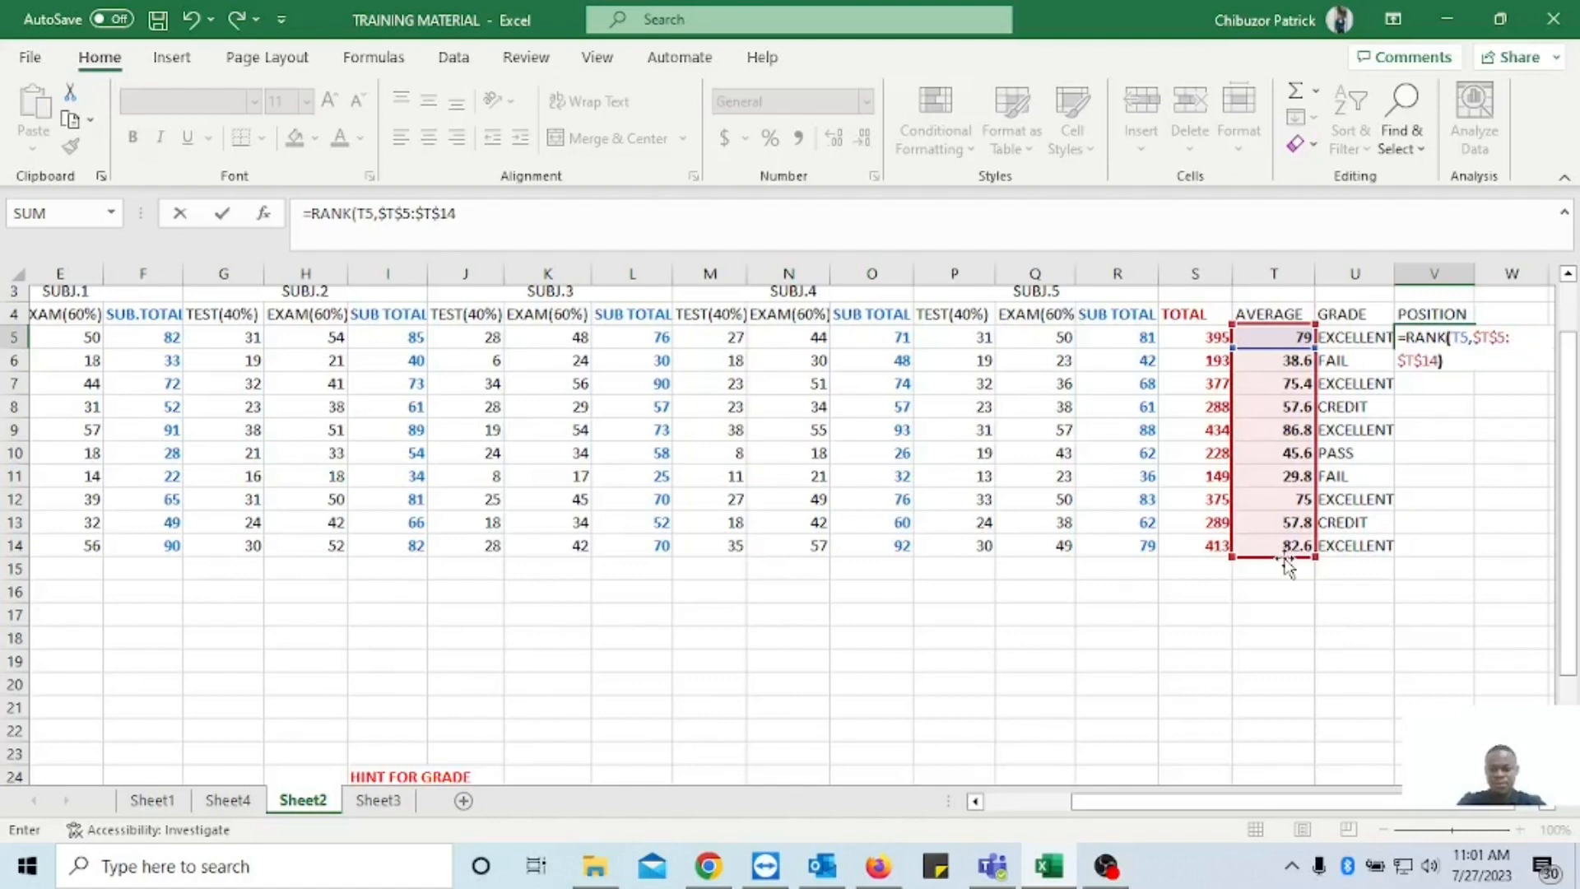
pyautogui.press('Return')
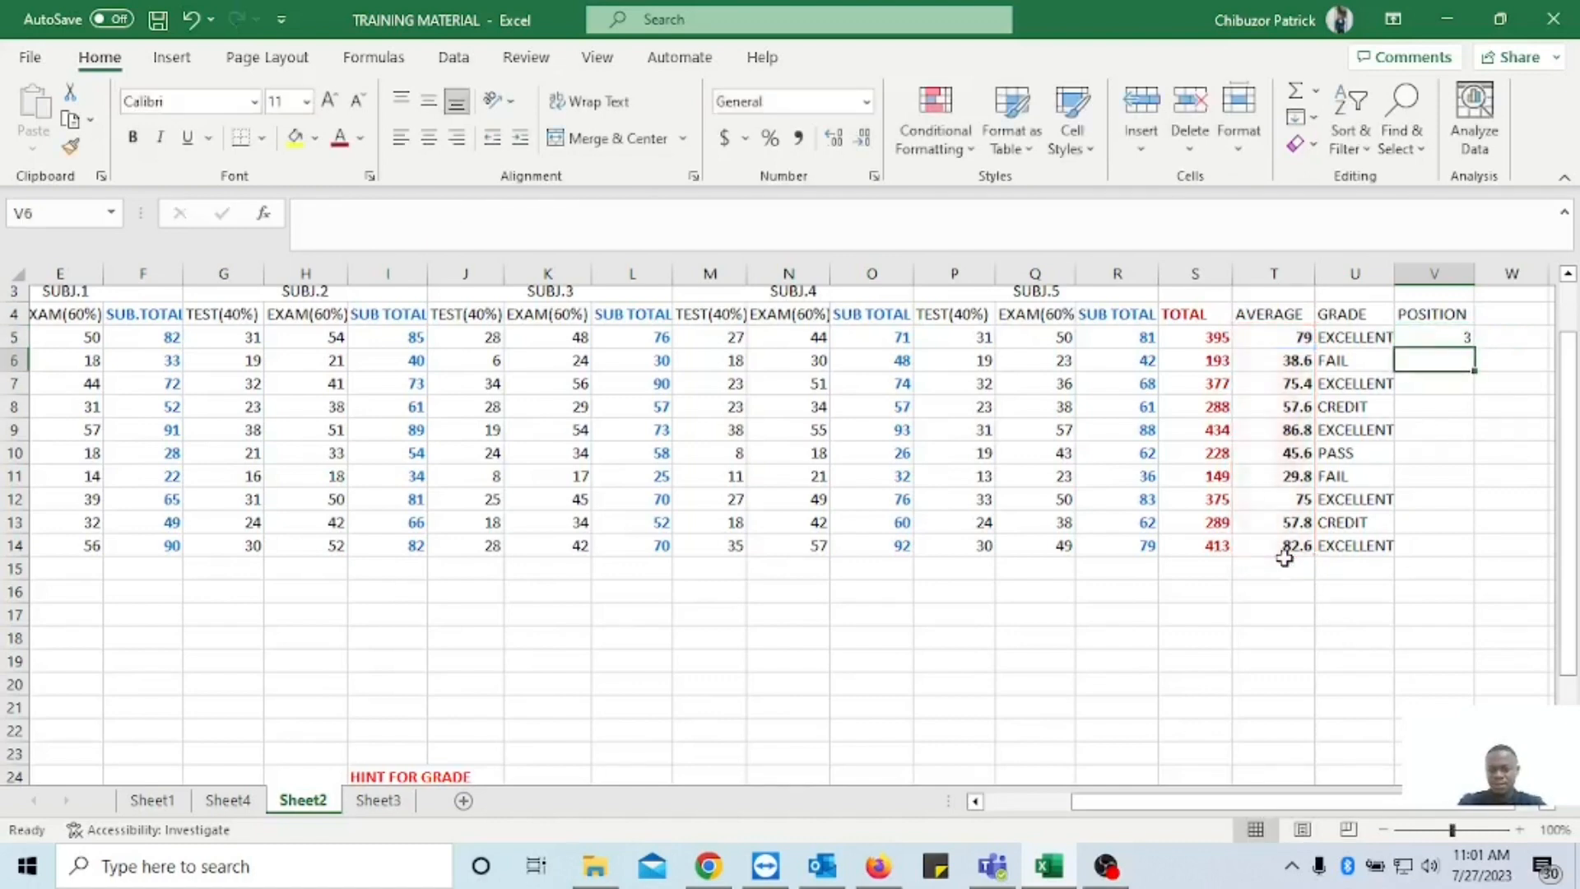
# Fill the POSITION formula from V5 down to V14, and review the result sheet from the student names across to the positions.
pyautogui.click(1436, 336)
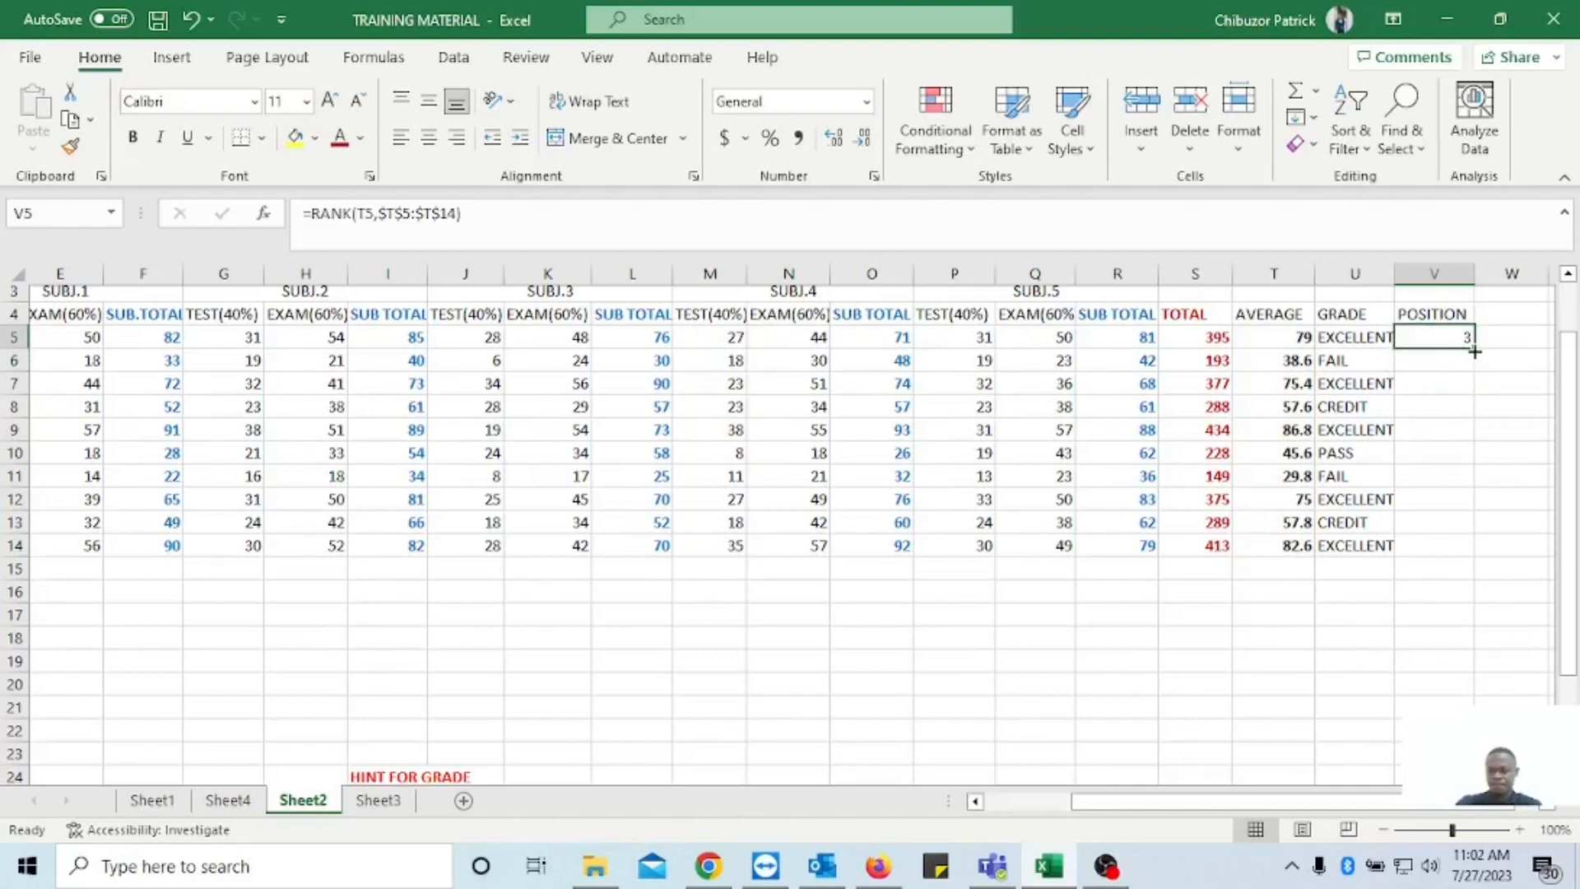
pyautogui.moveTo(1474, 352); pyautogui.dragTo(1470, 558)
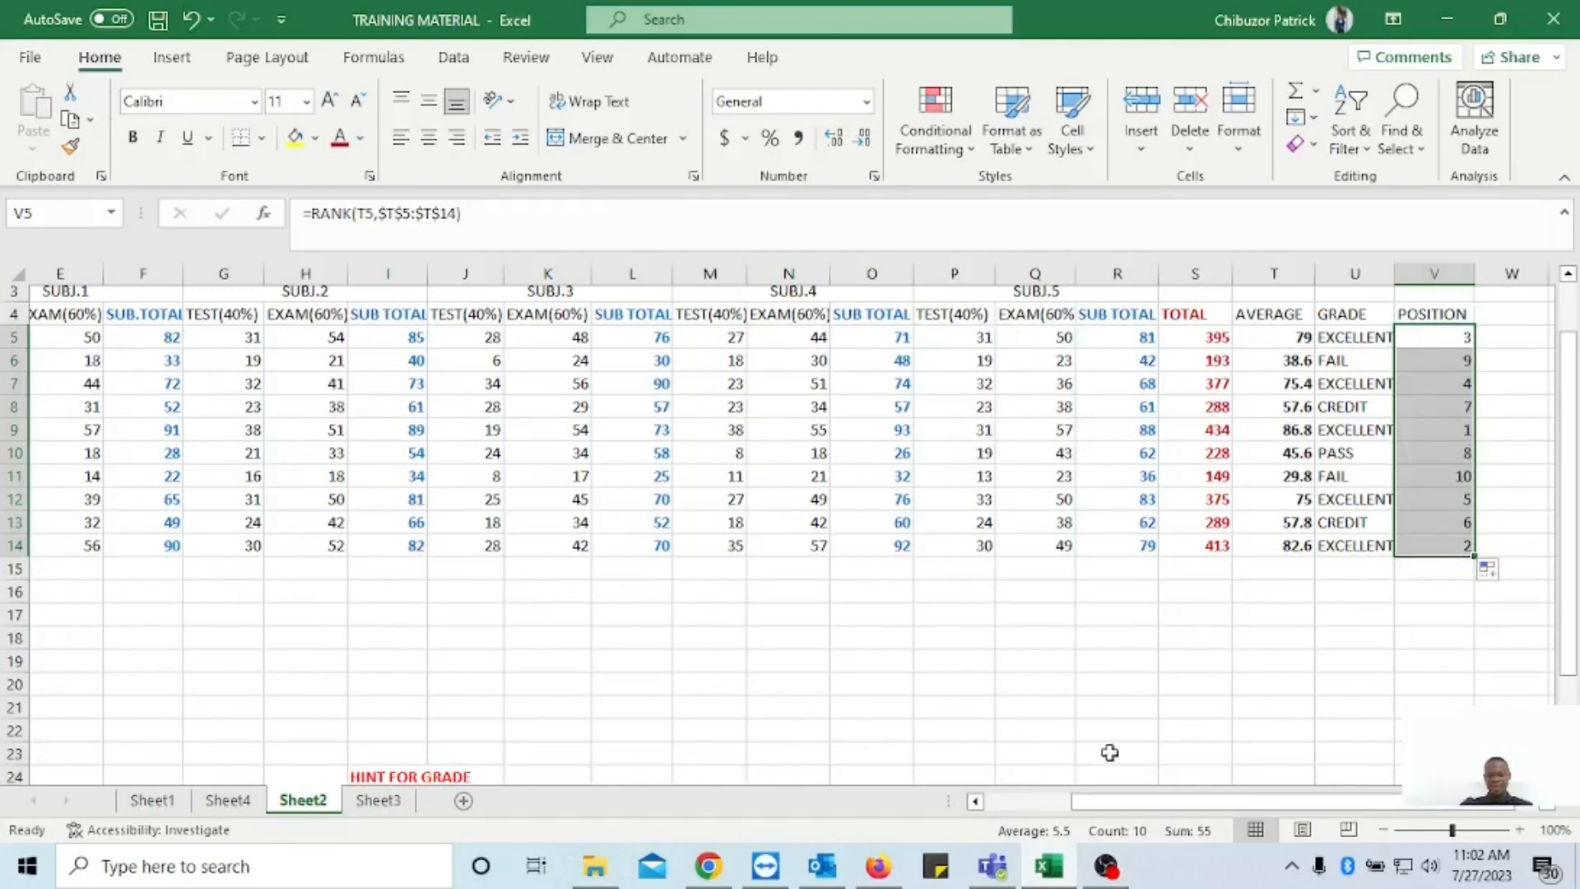
pyautogui.moveTo(1255, 802); pyautogui.dragTo(1153, 811)
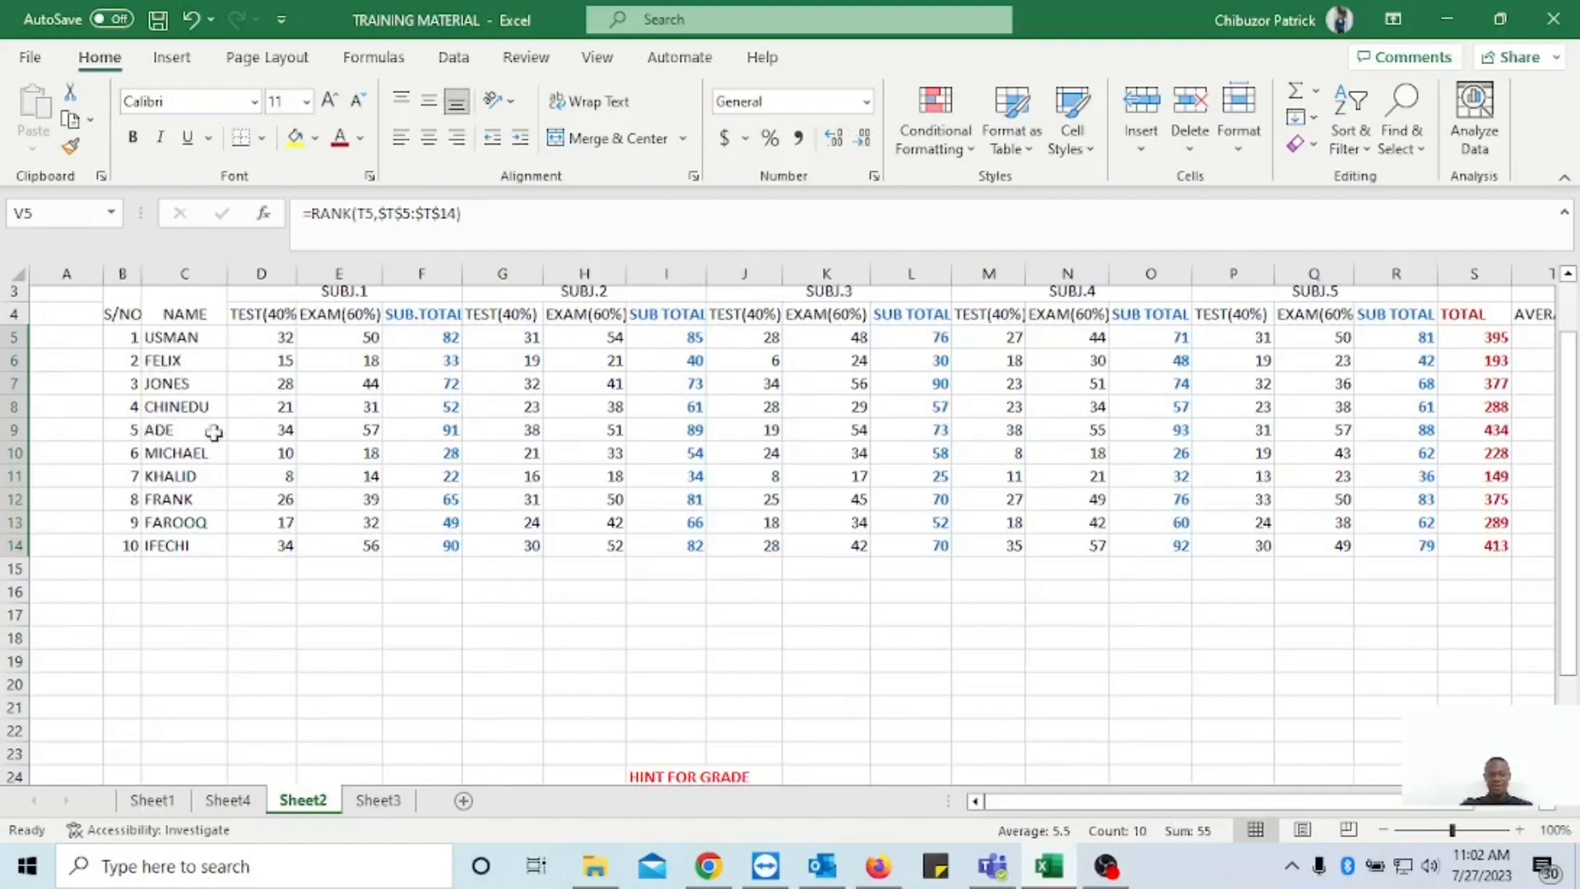
pyautogui.moveTo(1420, 806); pyautogui.dragTo(1517, 817)
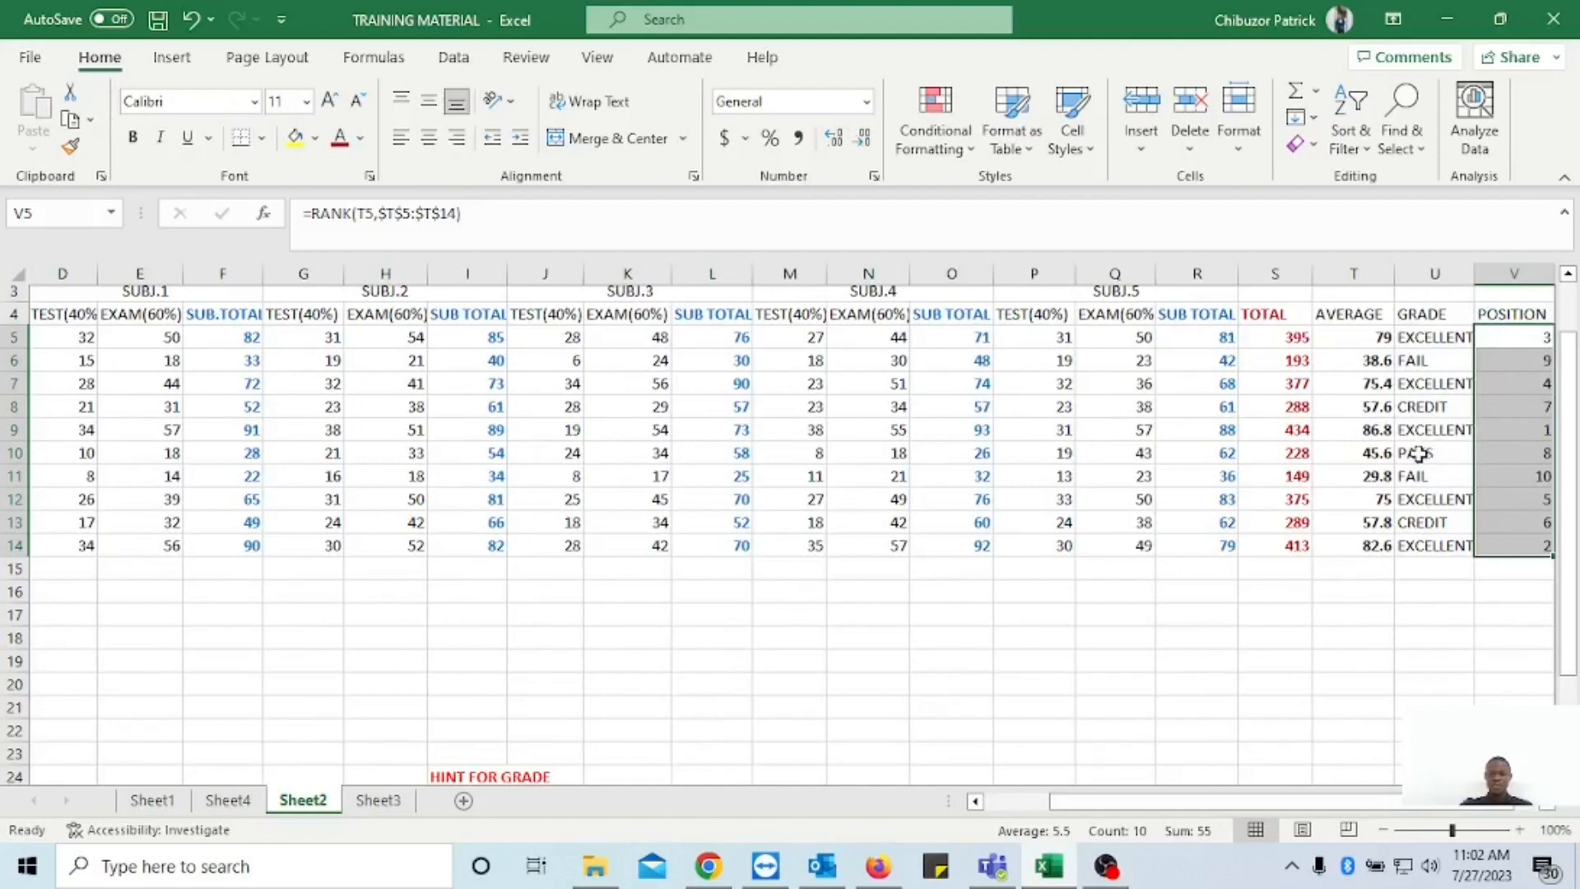
pyautogui.scroll(1, 1316, 476)
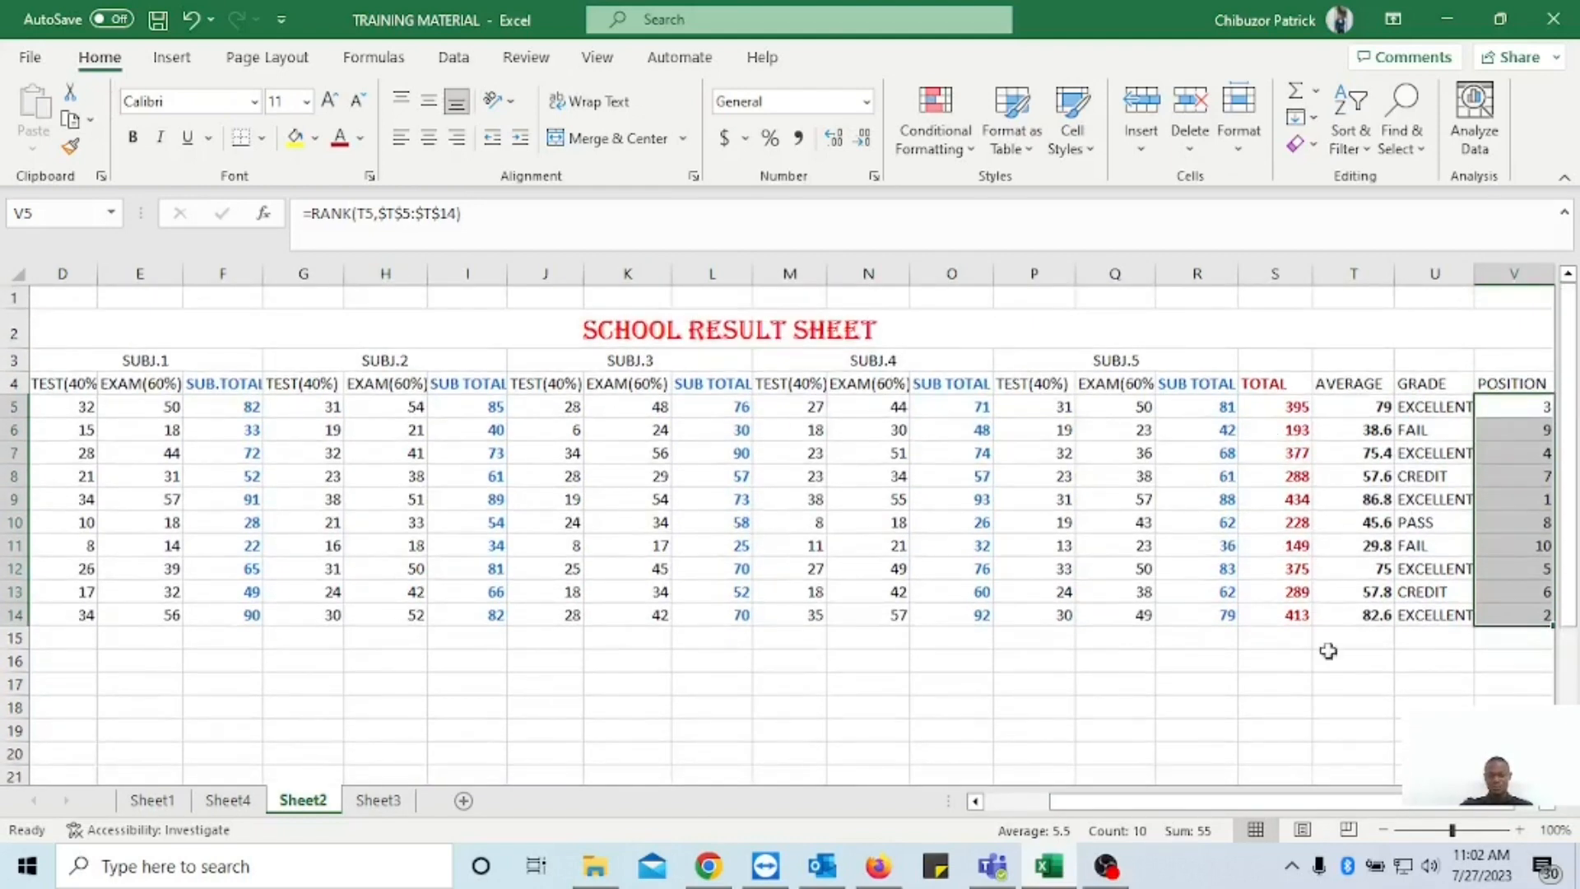
pyautogui.moveTo(1466, 808); pyautogui.dragTo(1403, 819)
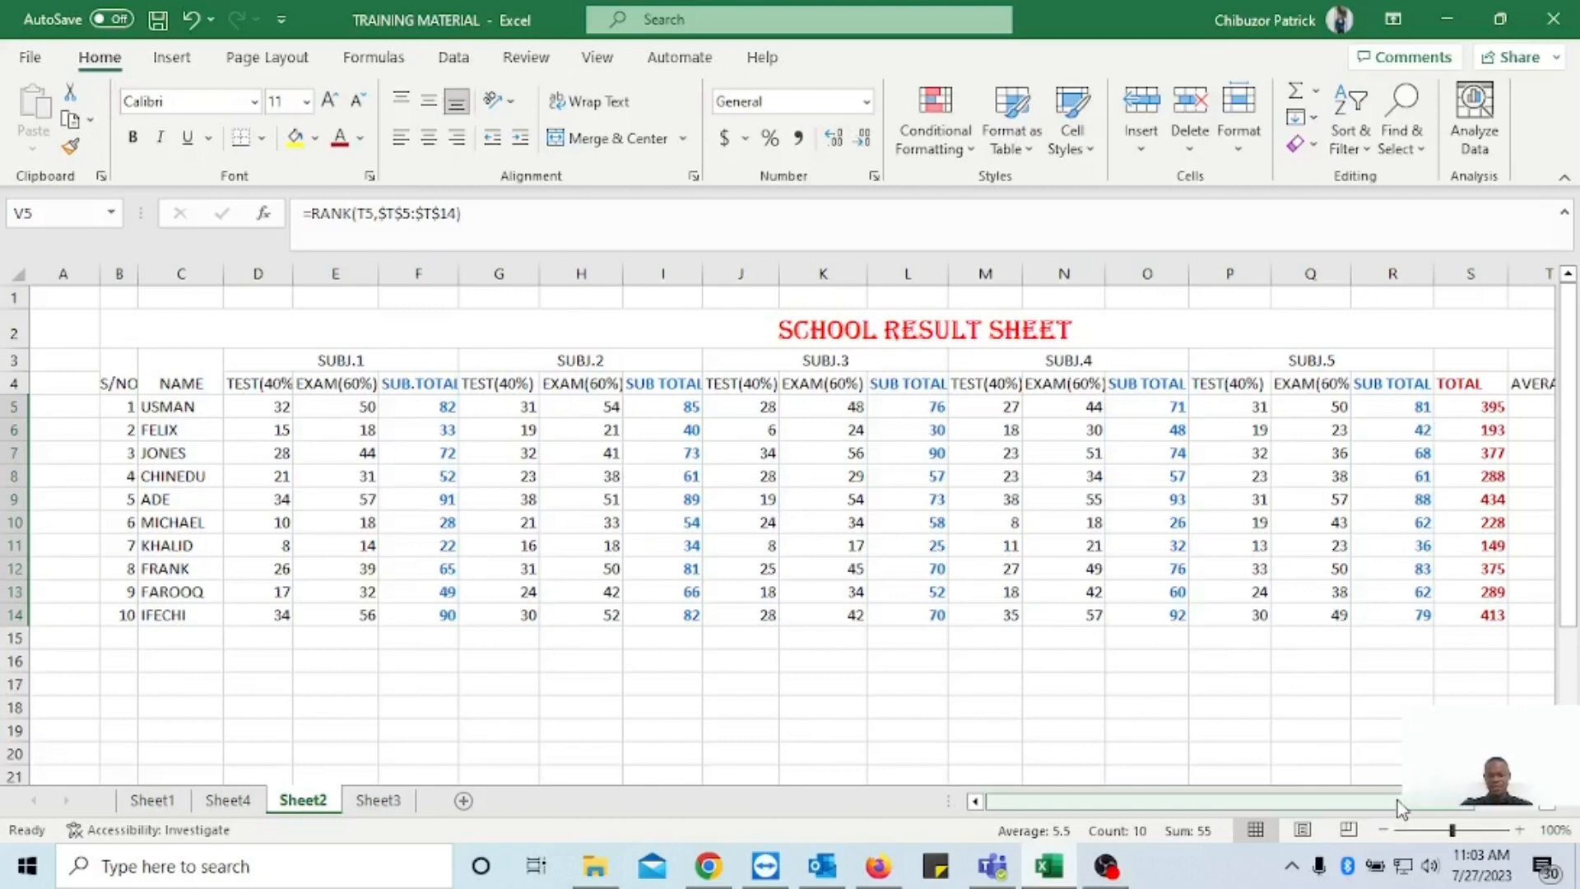
pyautogui.moveTo(1397, 802); pyautogui.dragTo(1485, 811)
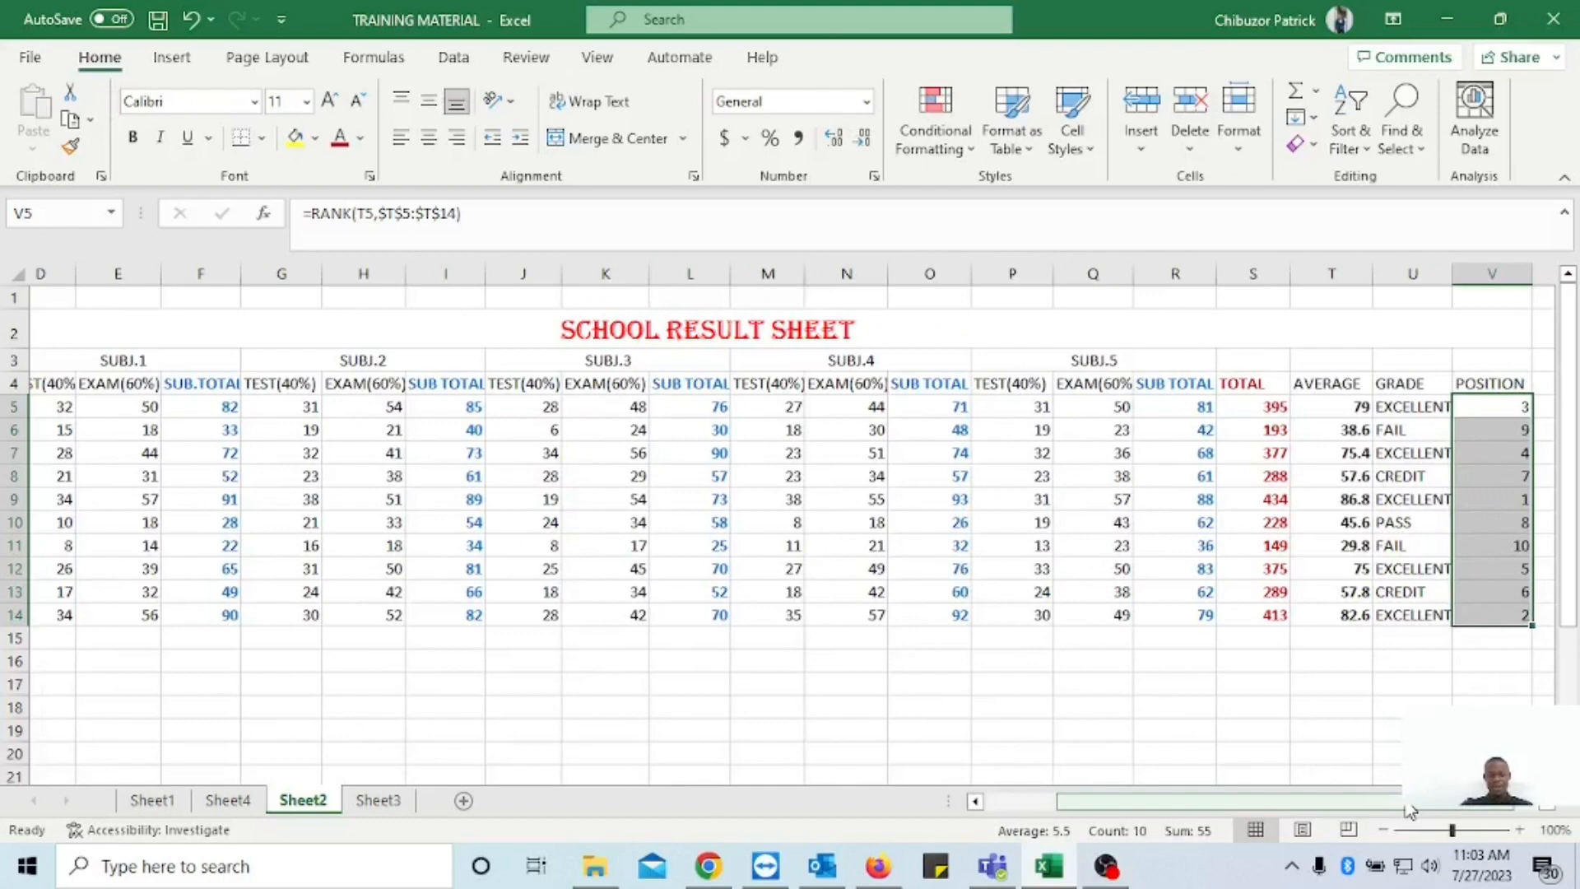
pyautogui.moveTo(1409, 810)
pyautogui.mouseDown()
pyautogui.moveTo(1370, 800)
pyautogui.moveTo(1420, 811)
pyautogui.mouseUp()
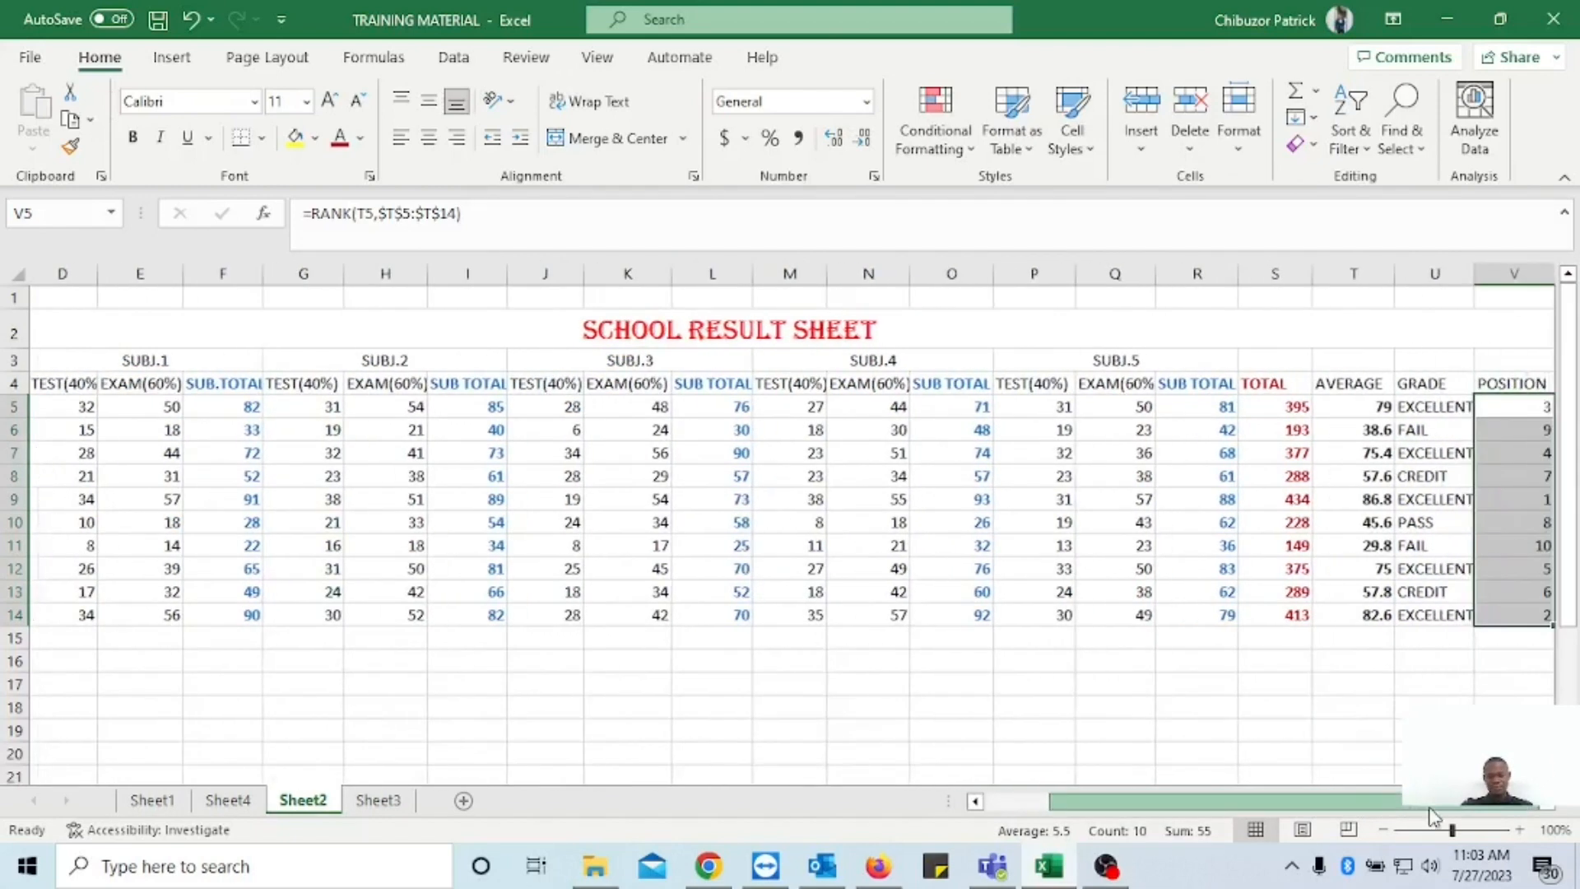